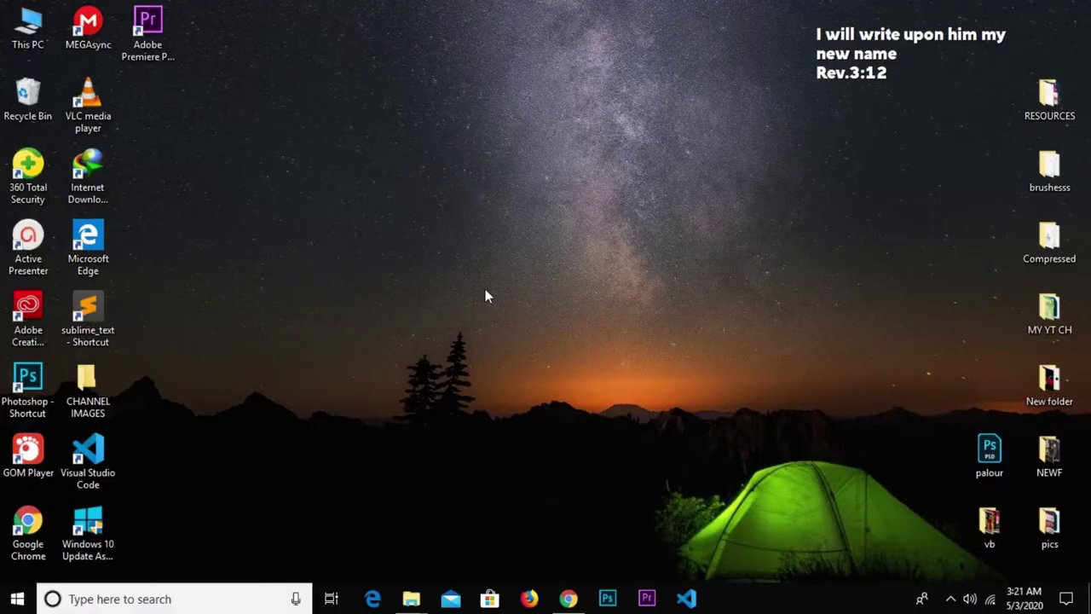
Step: Refresh the Windows desktop twice from its right-click menu
right_click(505, 298)
click(510, 292)
right_click(509, 292)
click(533, 339)
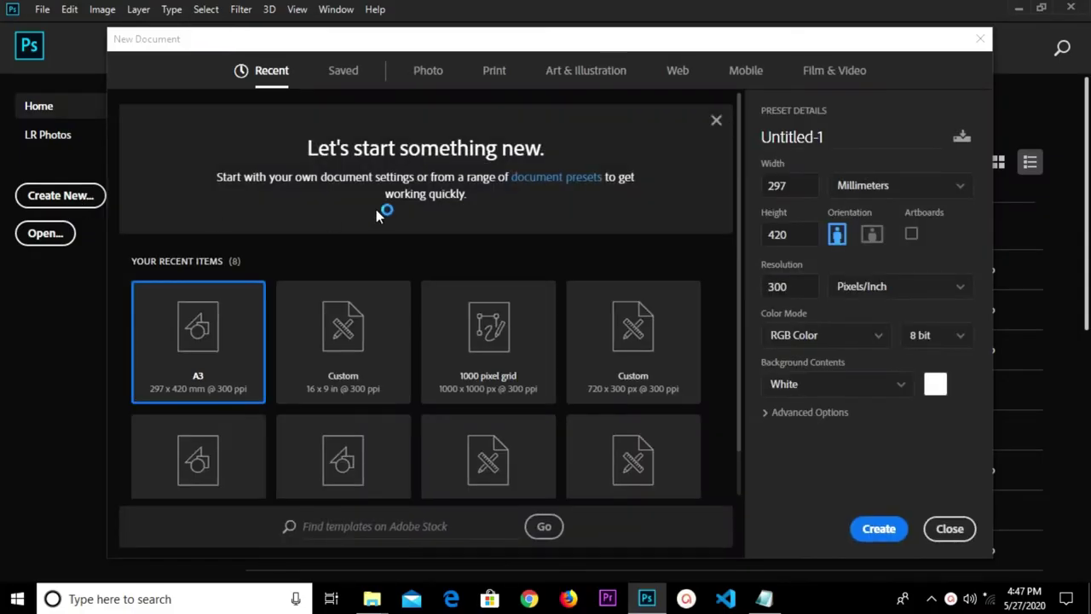
Step: Create a new A3 297 x 420 mm print document and convert its Background into Layer 0
click(497, 70)
click(490, 326)
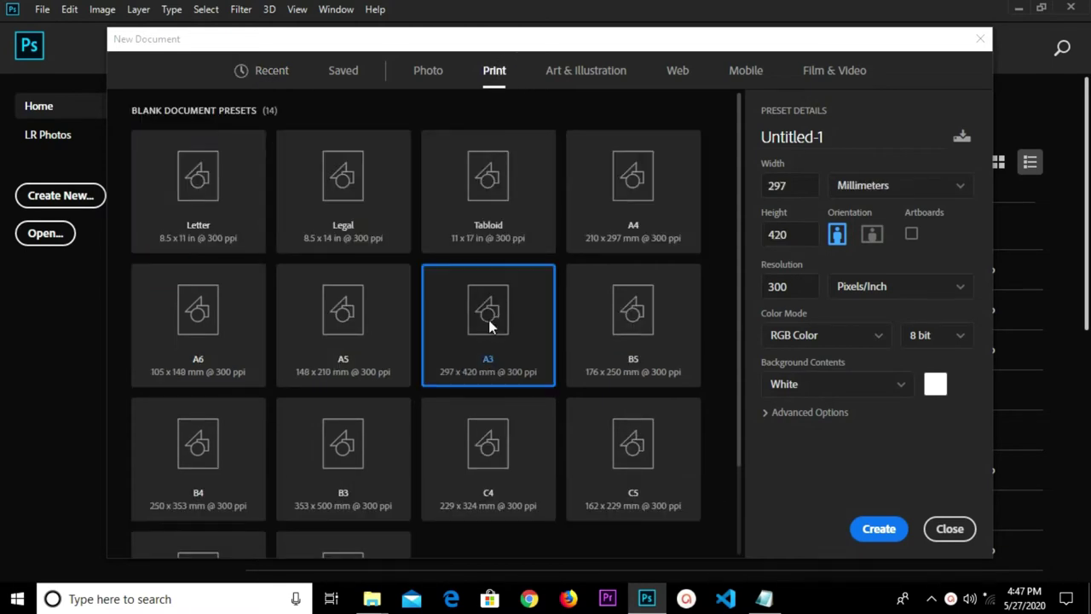
click(871, 532)
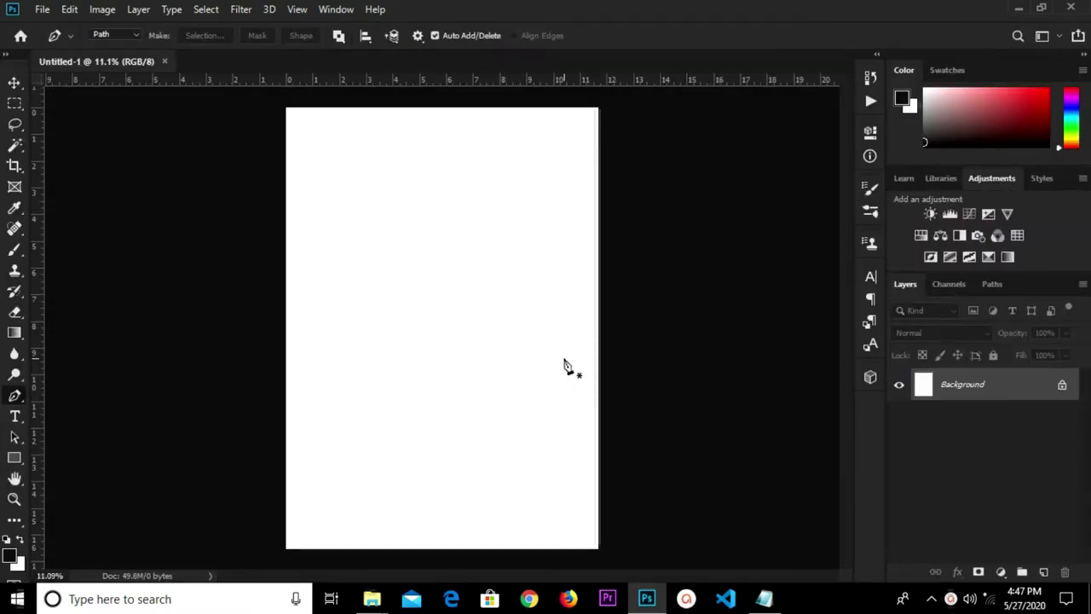
double_click(987, 389)
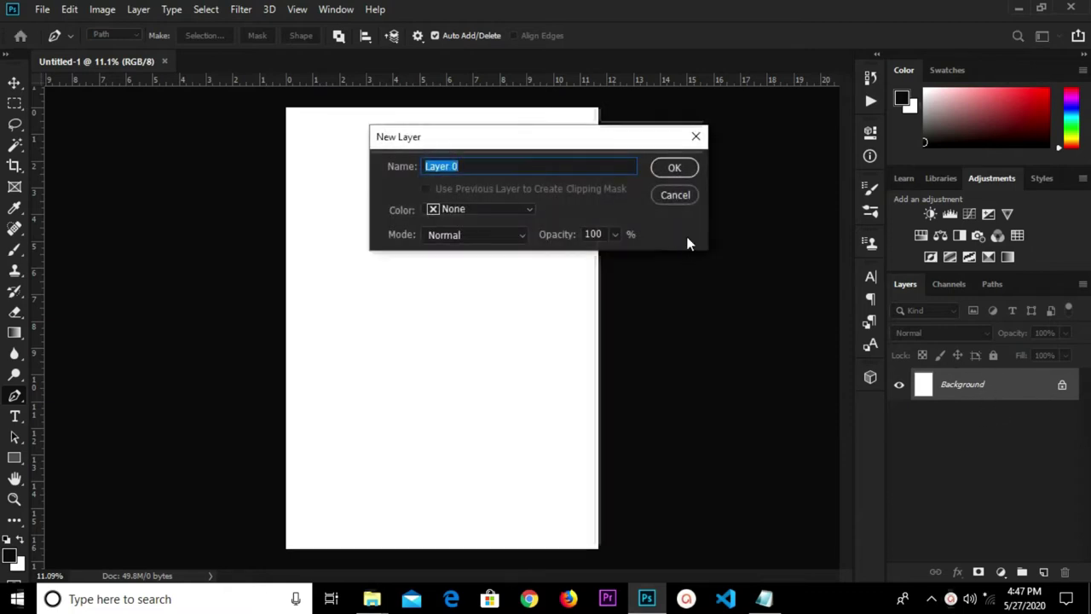
click(678, 165)
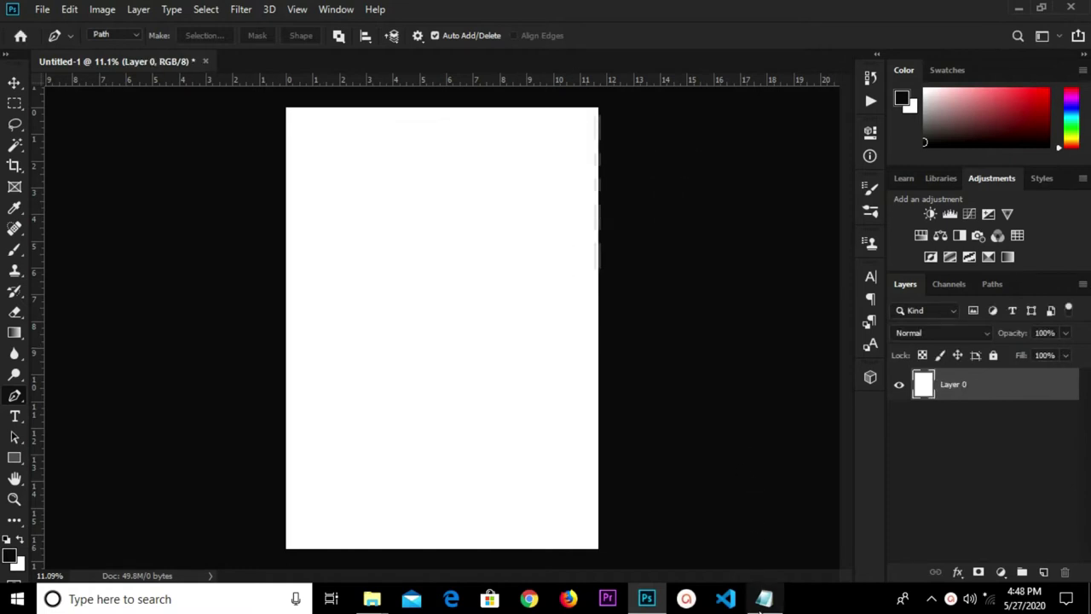
Step: Copy b43a1a from Notepad and add a red Solid Color fill layer using it
mouse_move(764, 598)
click(762, 539)
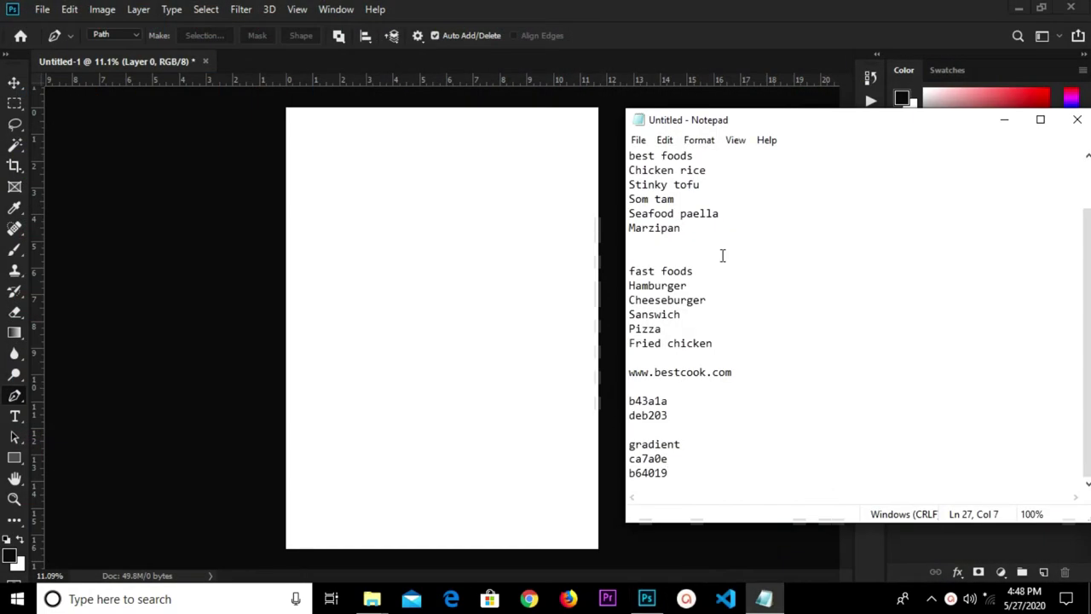
scroll(716, 170, up, 2)
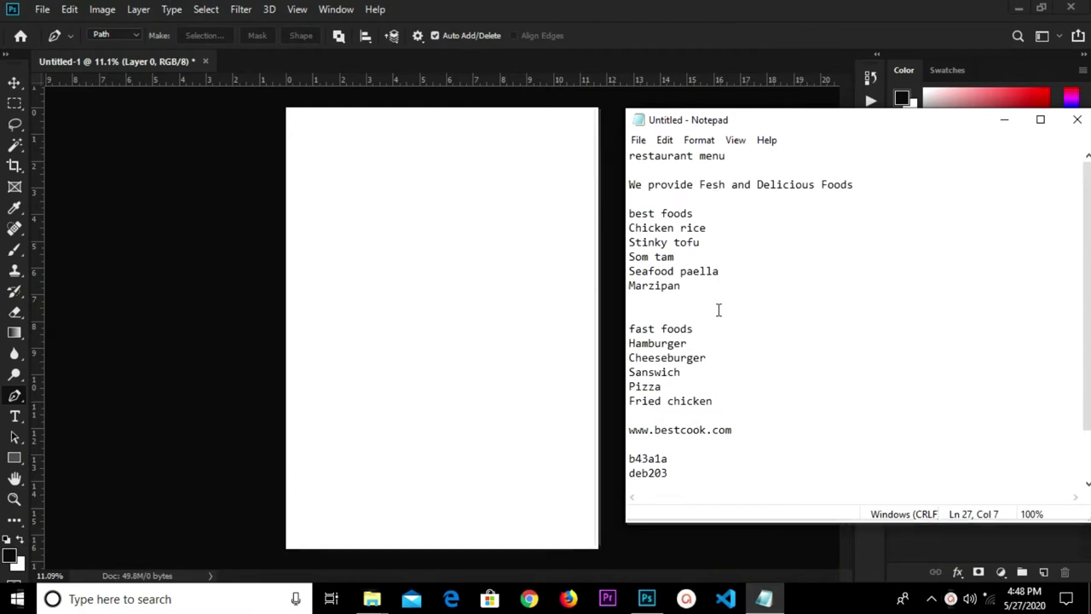
scroll(719, 311, down, 2)
drag(682, 395, 594, 401)
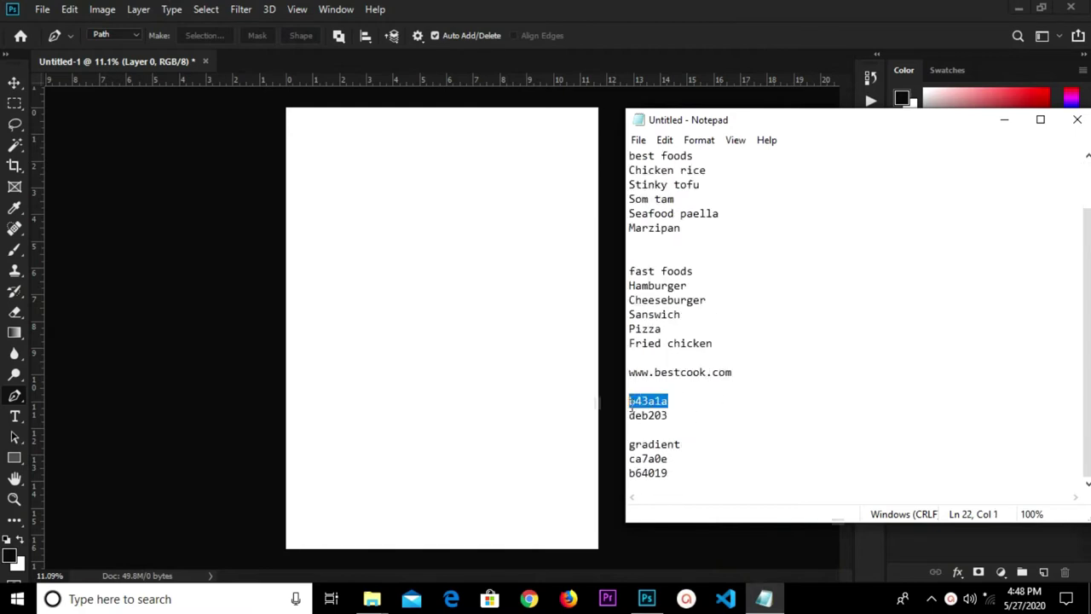
right_click(631, 403)
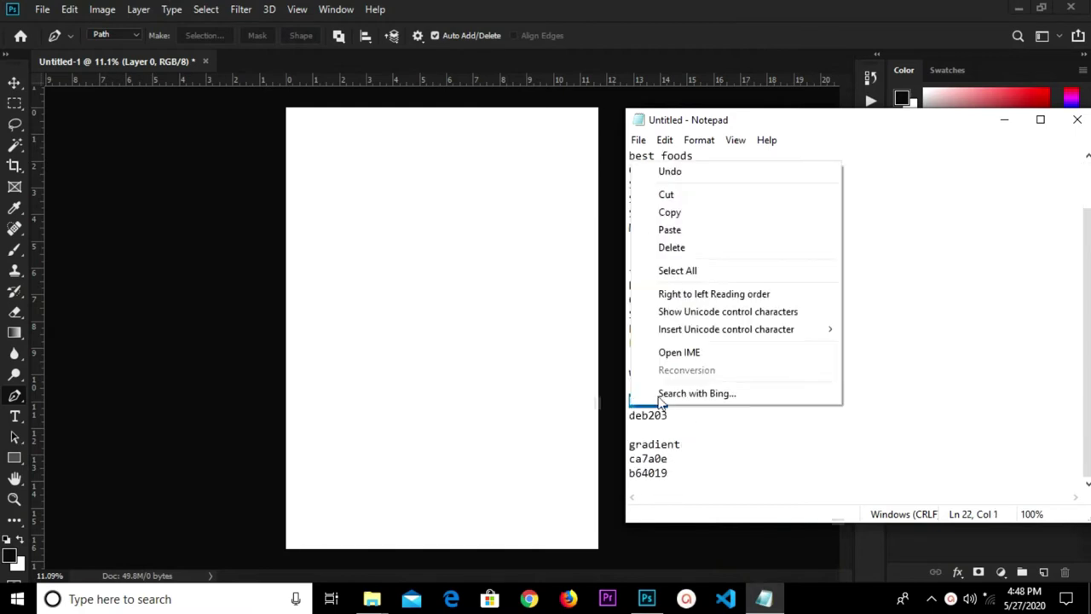
click(684, 216)
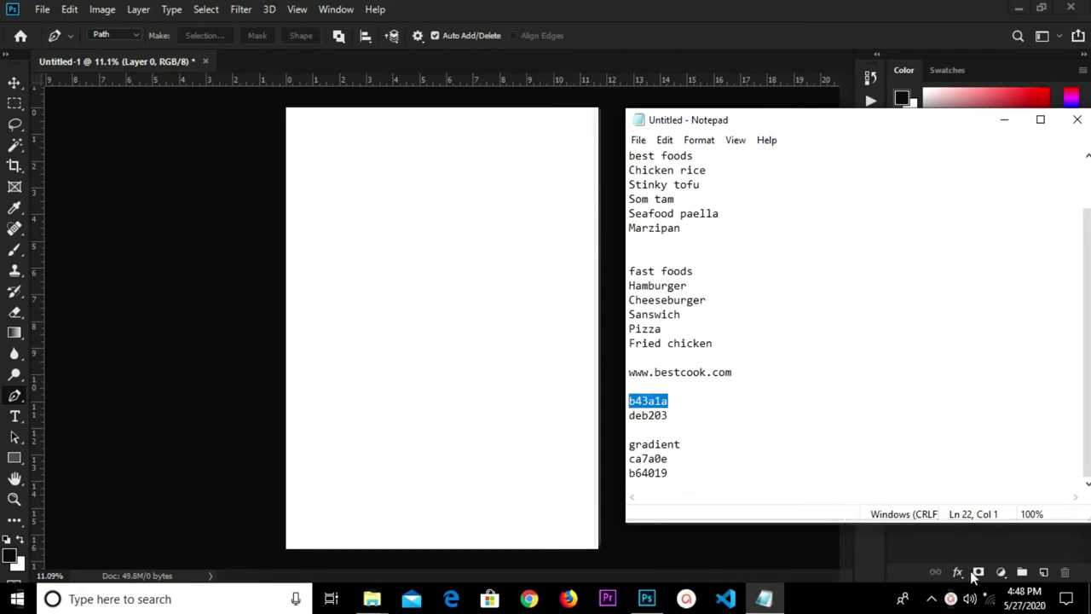
click(1002, 570)
click(1001, 570)
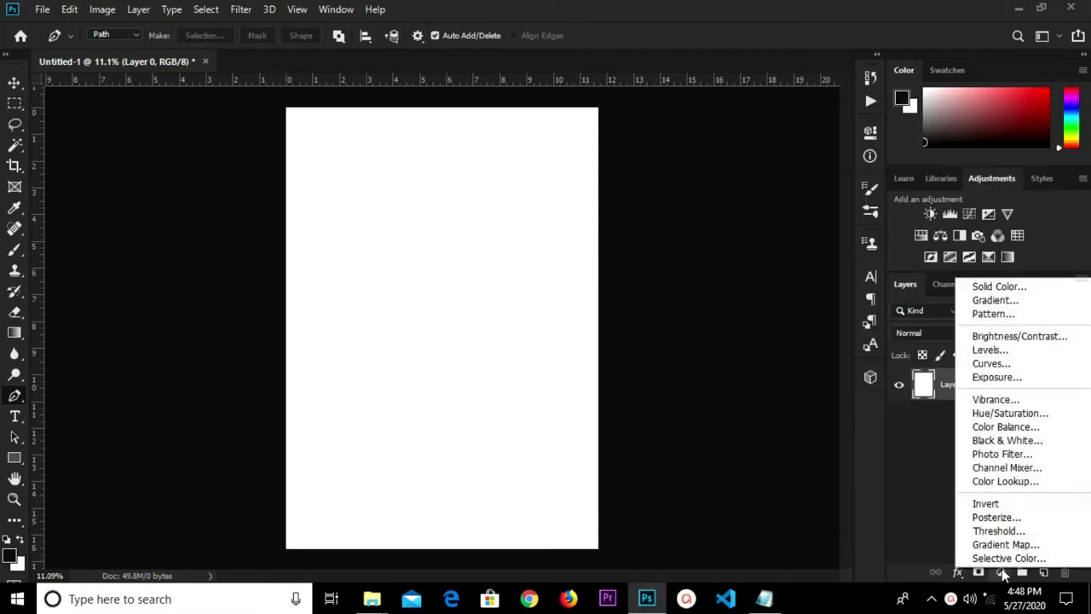
click(998, 291)
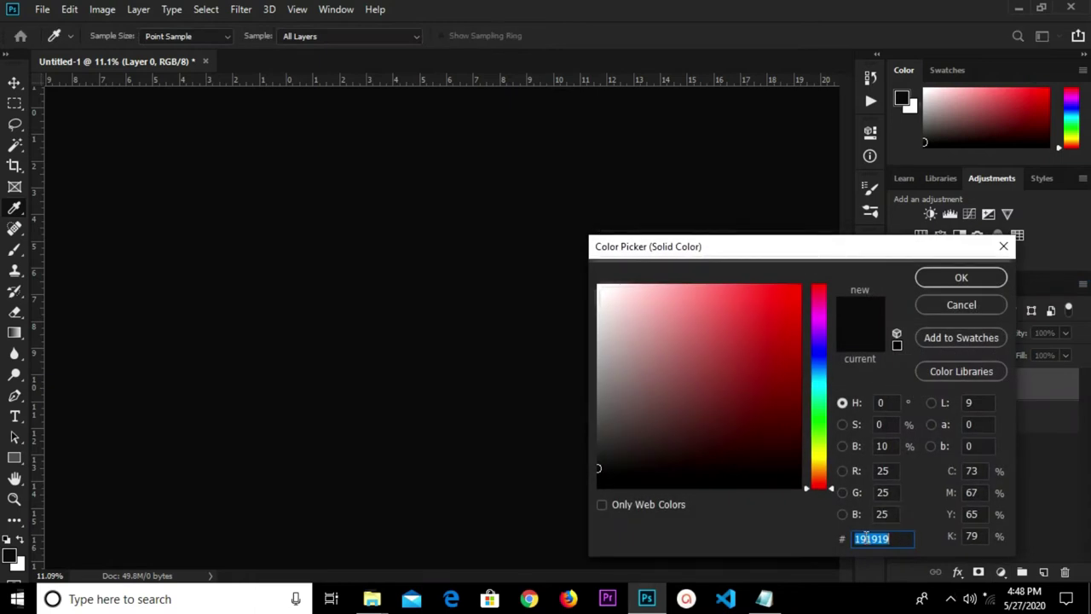
right_click(865, 537)
click(898, 384)
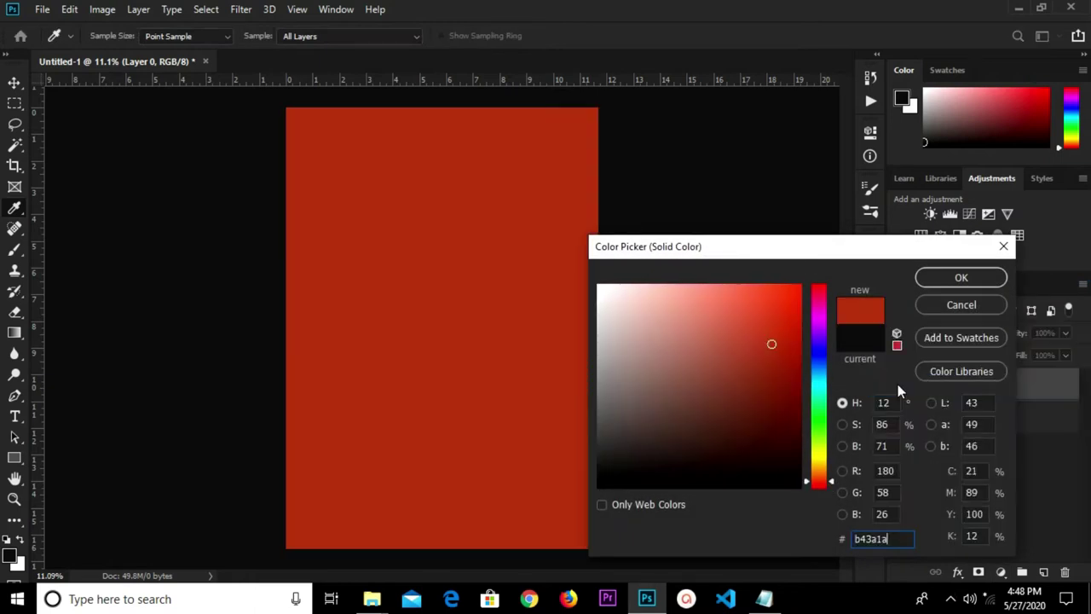
click(961, 277)
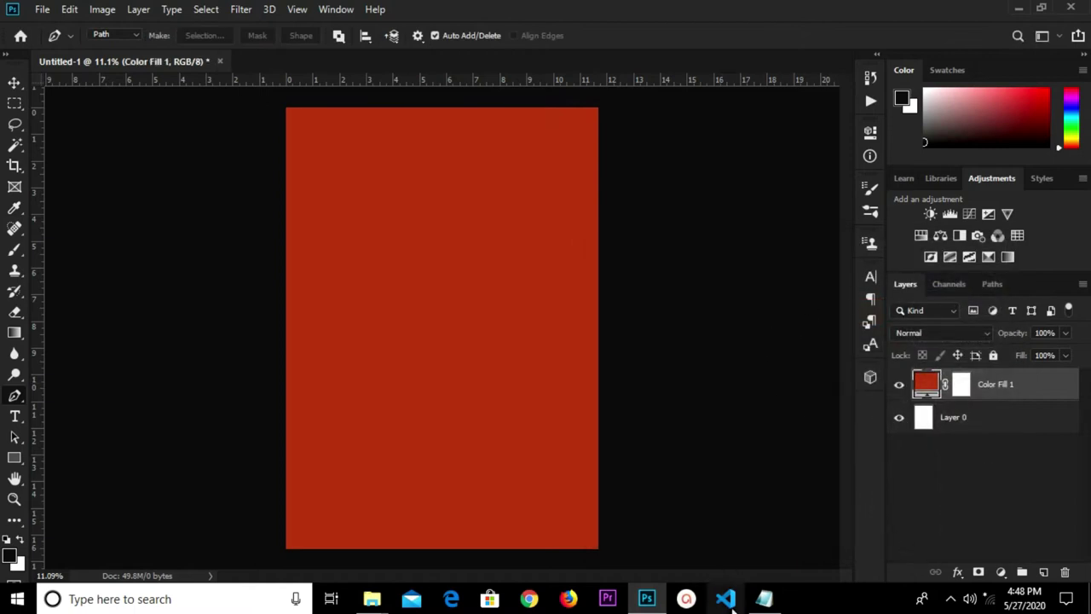
Step: Add a second Solid Color fill layer in yellow deb203, copied from Notepad
click(764, 599)
drag(669, 415, 629, 416)
right_click(667, 416)
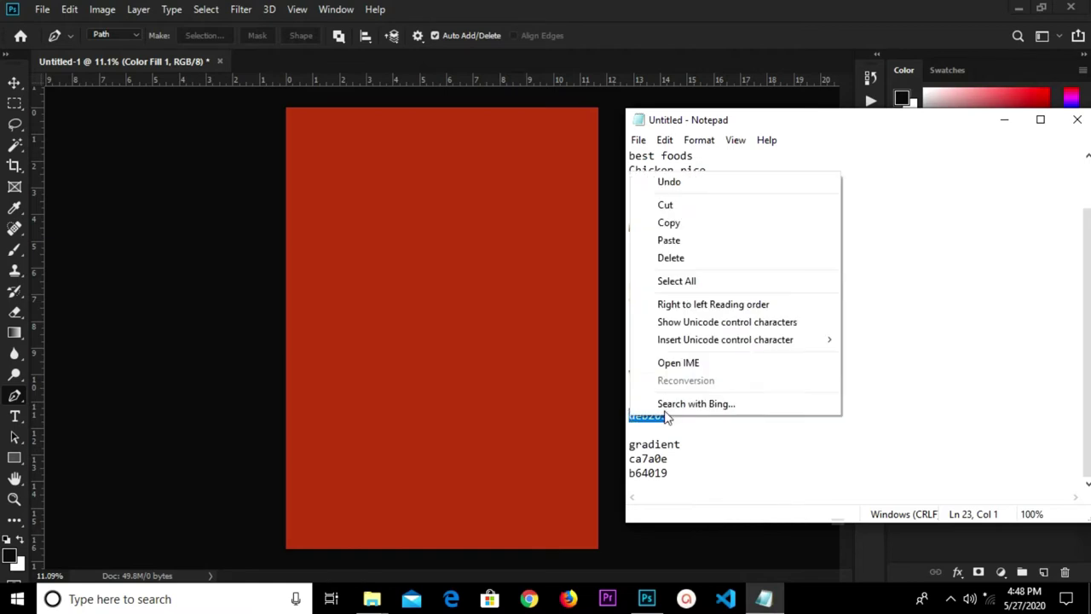
click(668, 224)
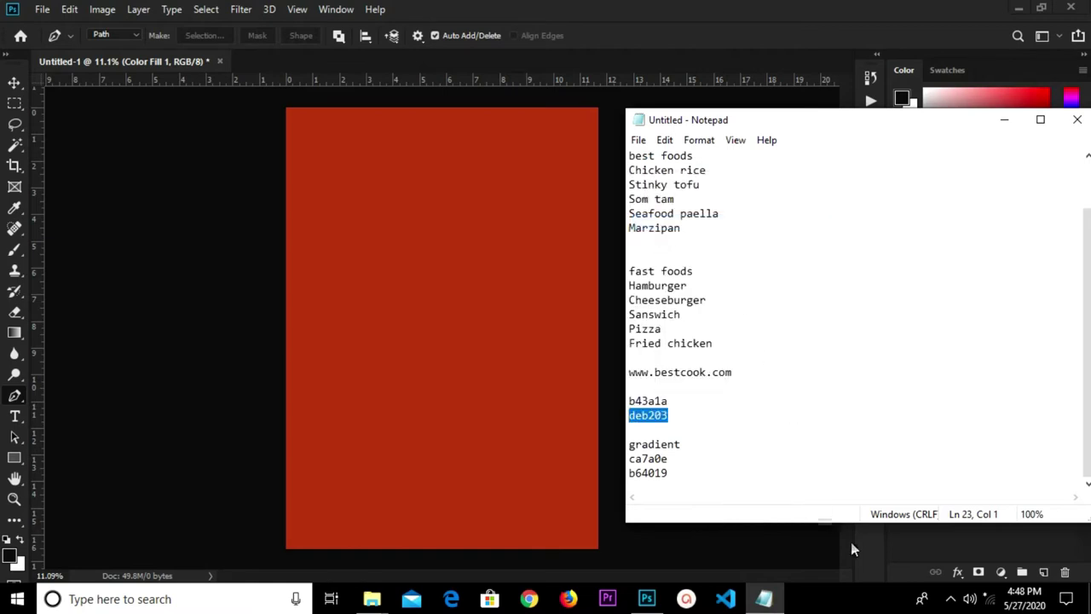
click(988, 554)
click(1000, 572)
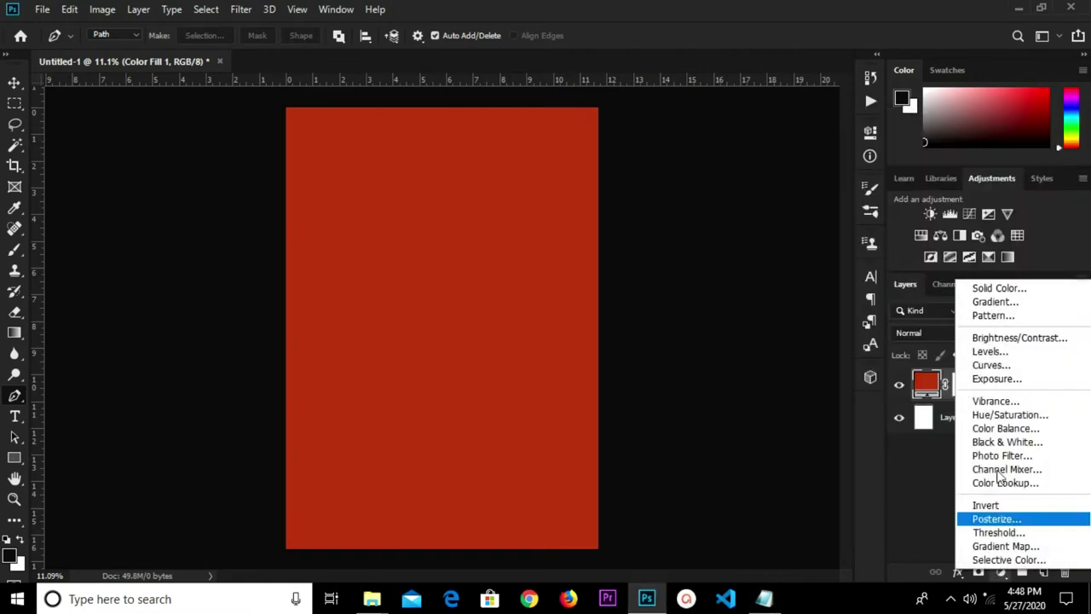
click(999, 289)
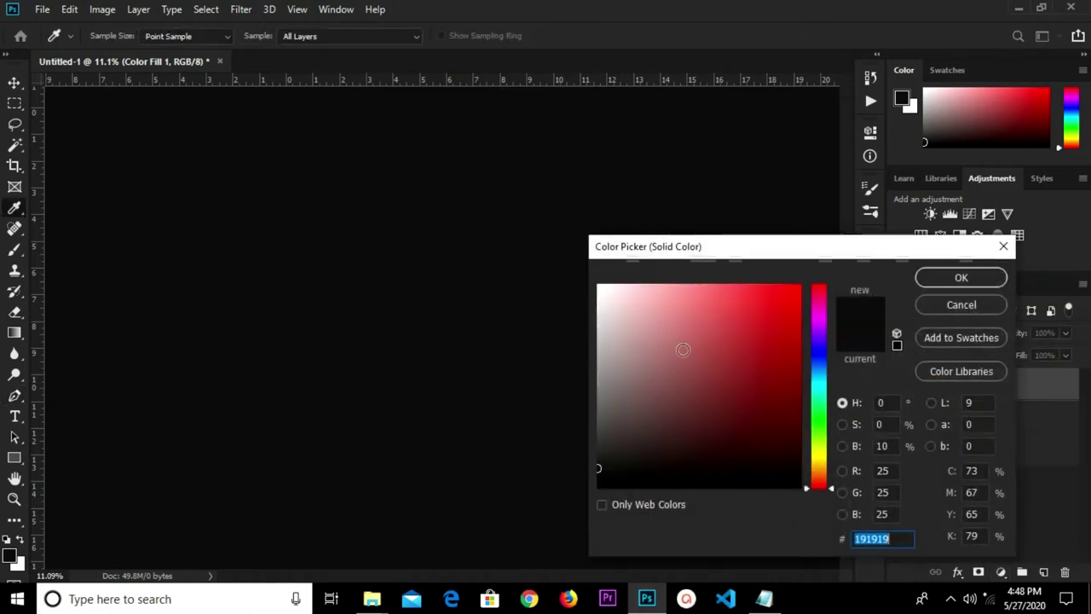
right_click(858, 536)
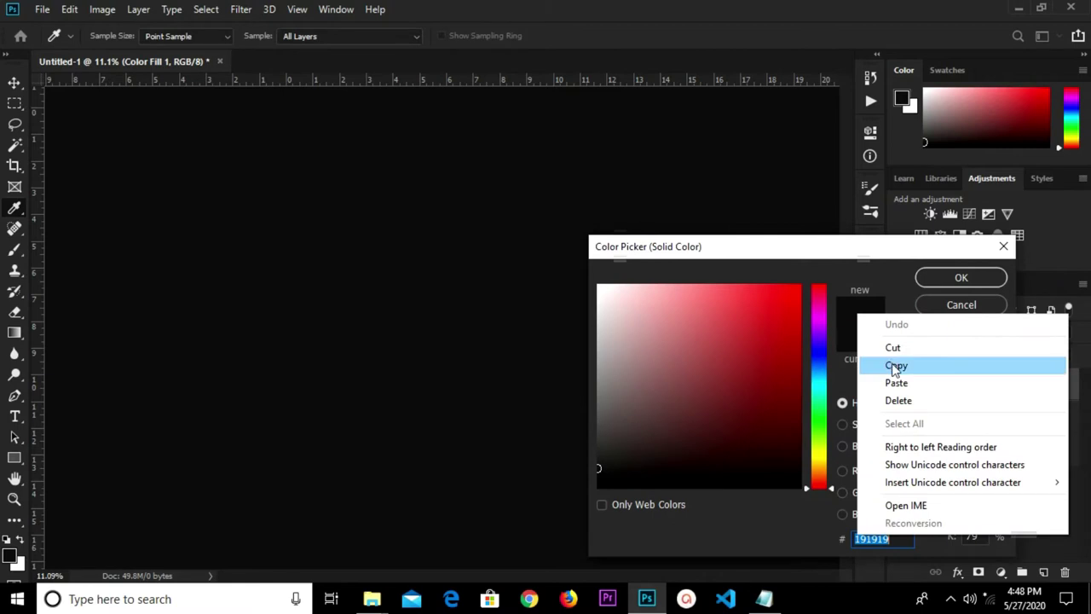
click(896, 383)
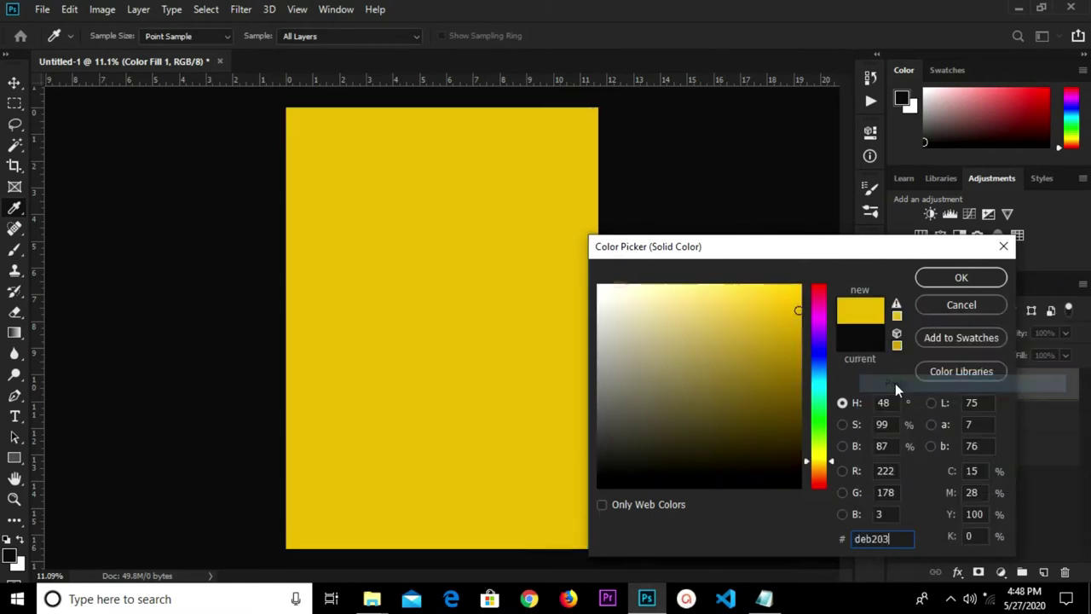
click(961, 278)
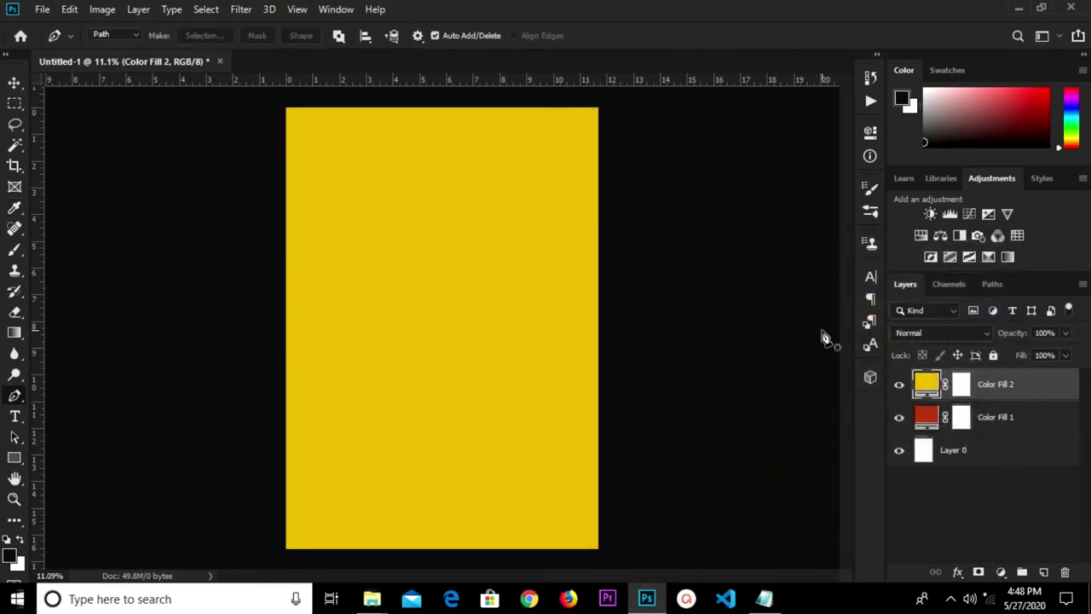
right_click(1017, 380)
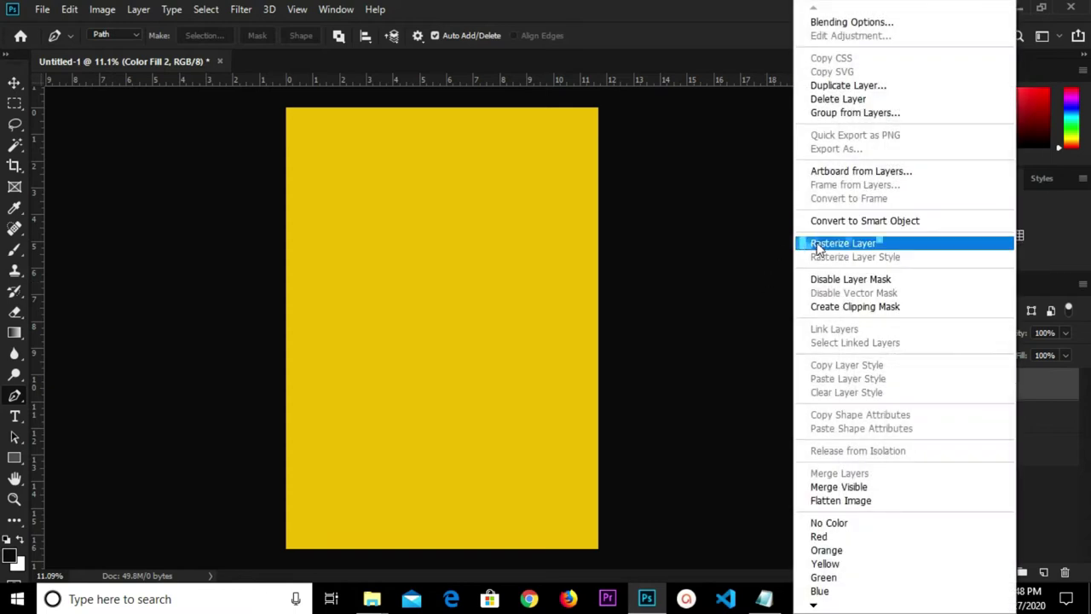
Step: Convert Color Fill 2 to a smart object, add a layer mask and set up the Gradient tool
click(823, 221)
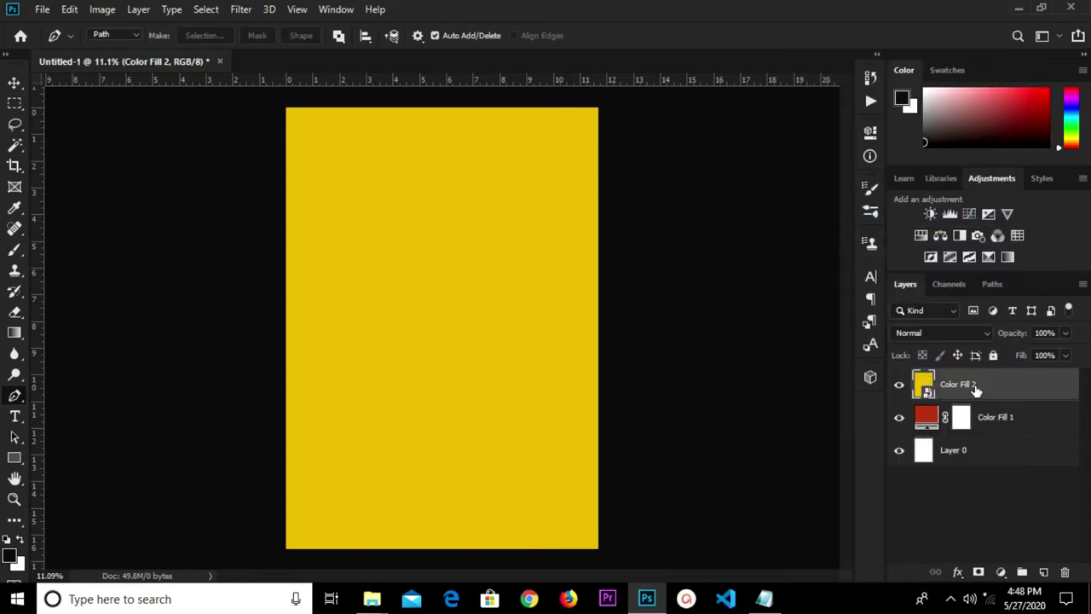
click(978, 572)
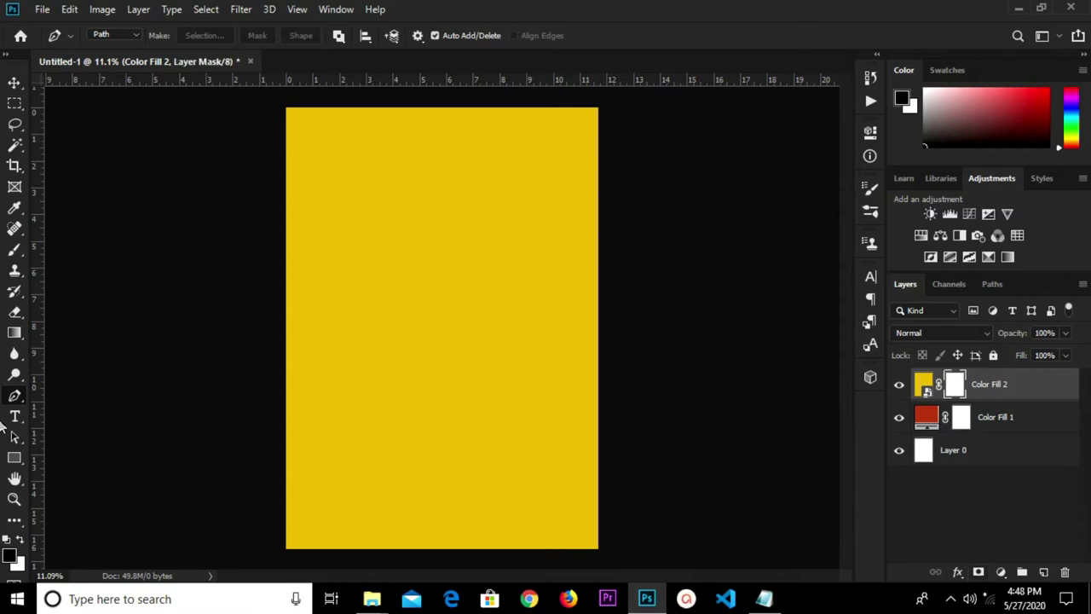
click(14, 333)
click(75, 333)
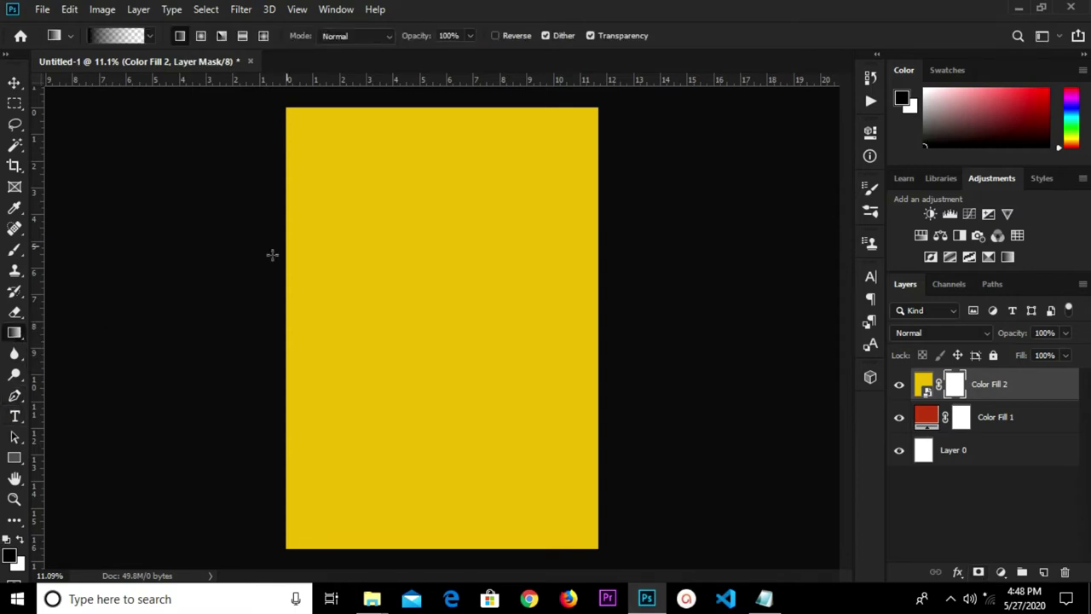
click(123, 35)
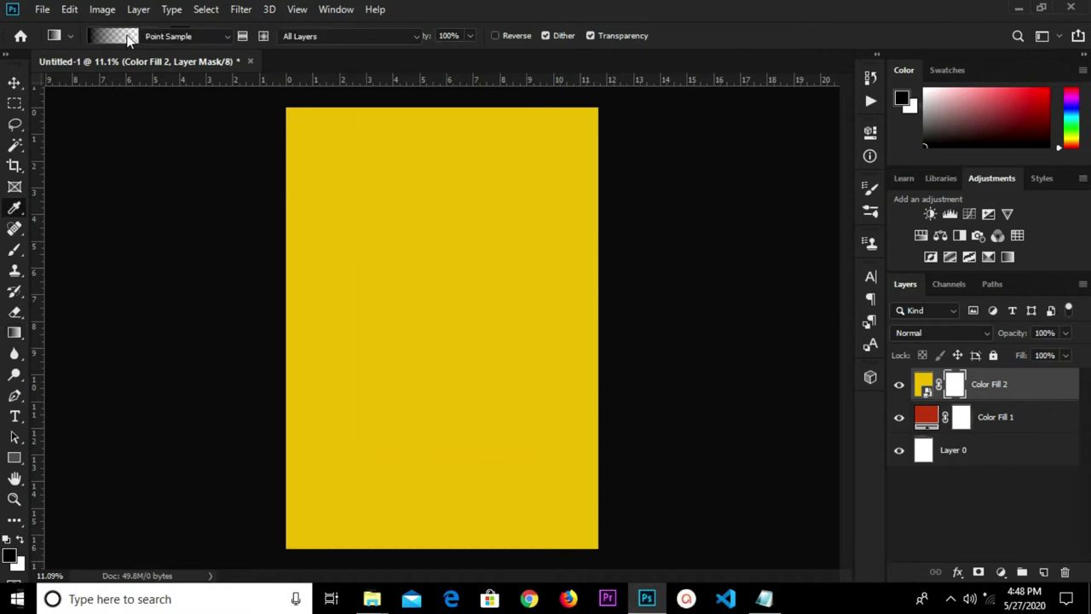
drag(531, 224, 408, 221)
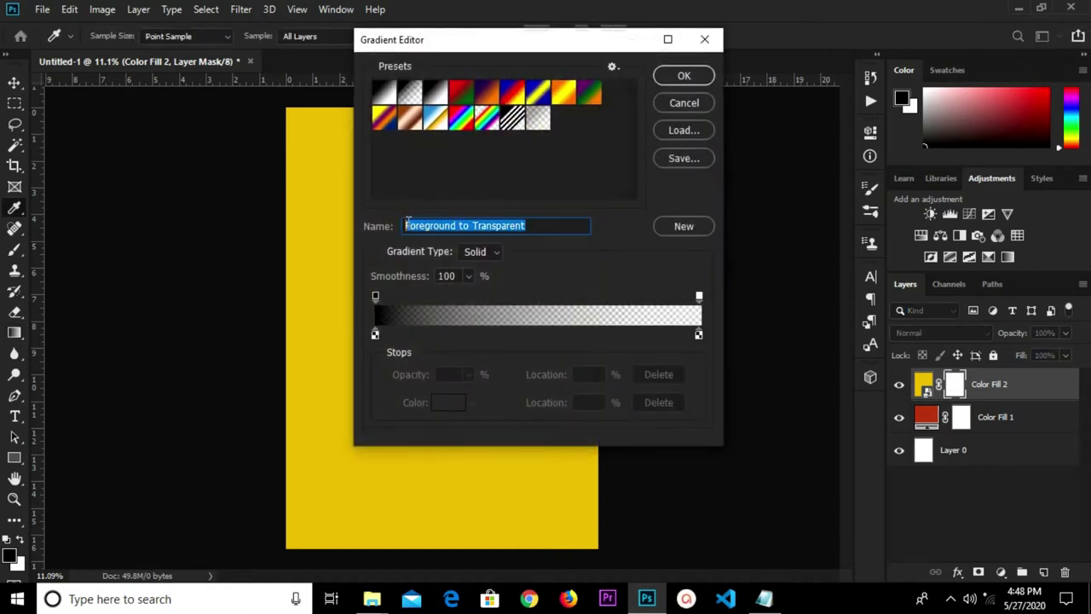
click(681, 79)
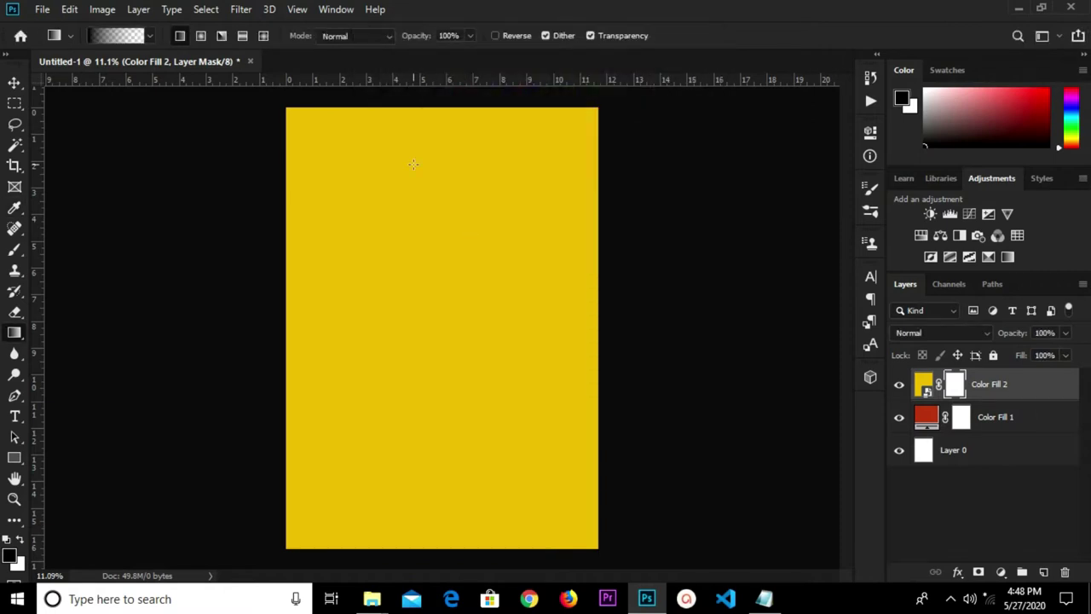
Step: Draw a vertical gradient on the mask and invert it so yellow sits above red
drag(440, 192, 439, 441)
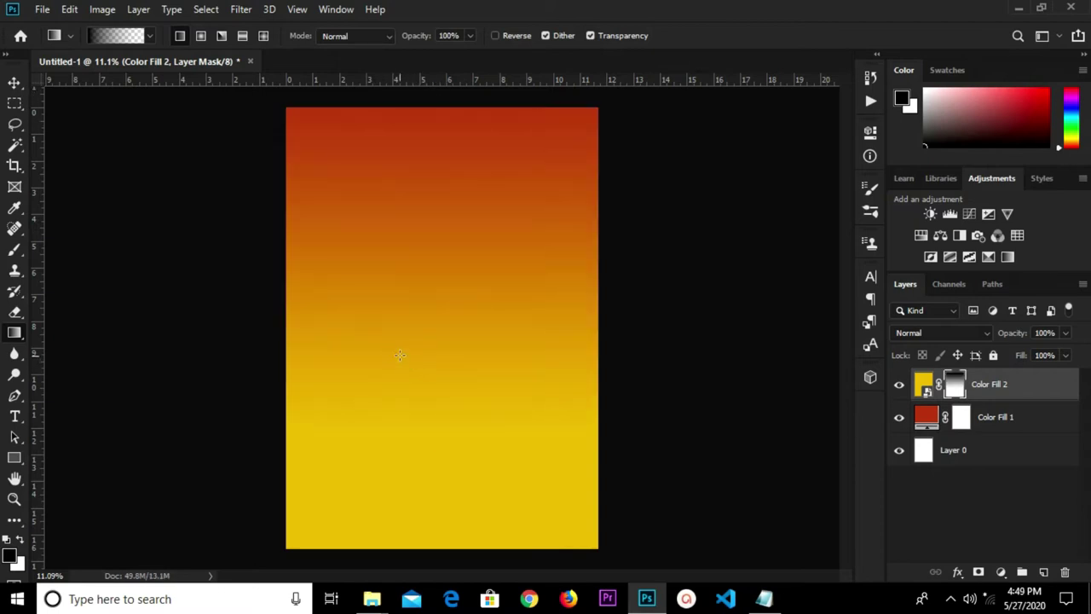
drag(431, 103, 432, 394)
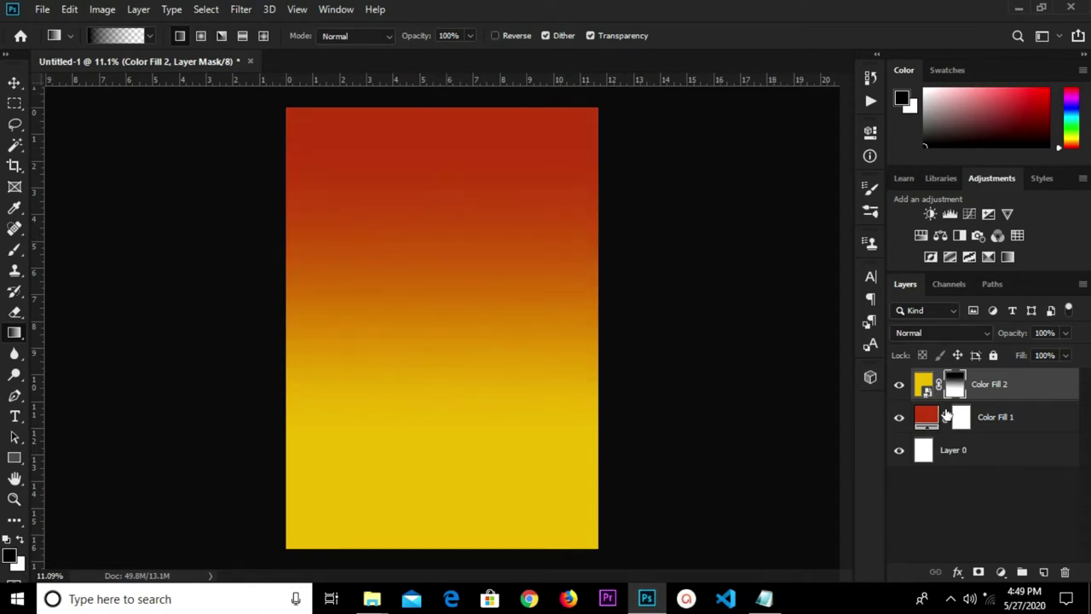
key(ctrl+i)
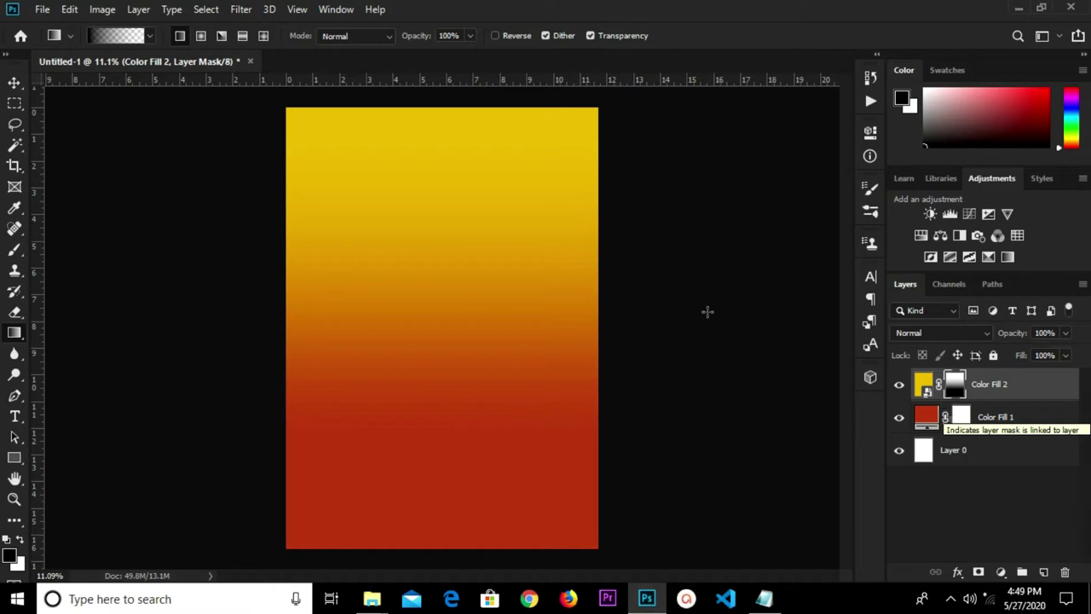
click(20, 87)
click(120, 220)
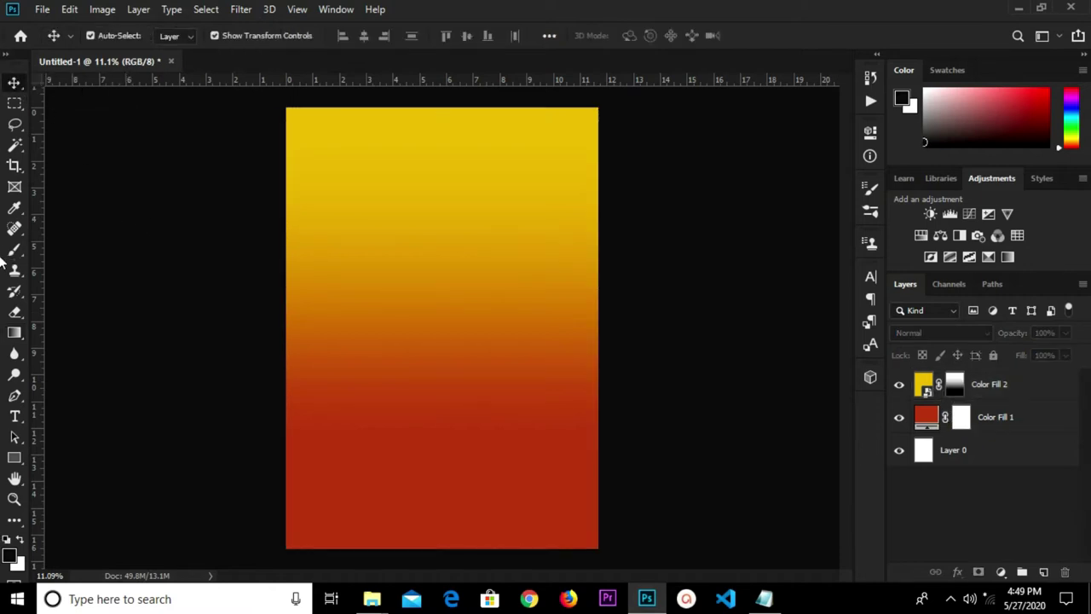
Step: Draw a white rectangle shape over the poster's upper half
drag(14, 458, 72, 463)
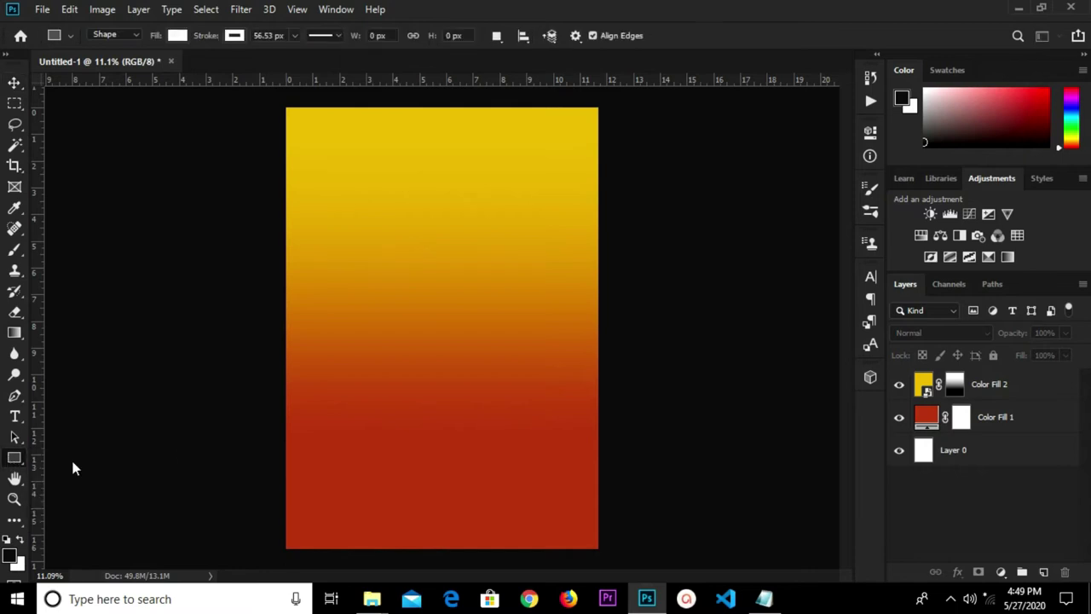
click(239, 36)
click(260, 35)
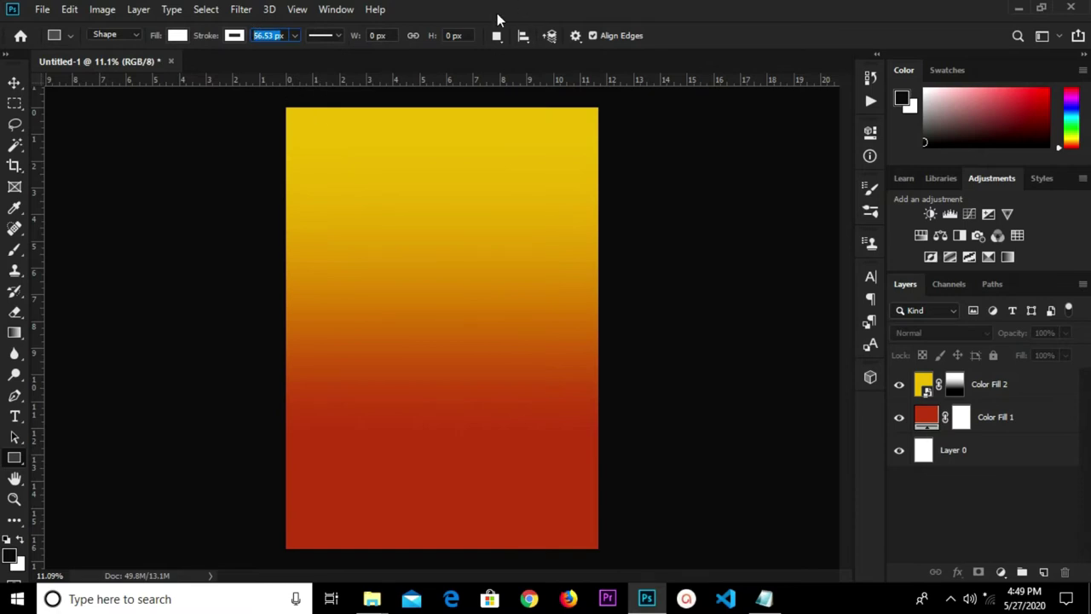
drag(274, 98, 609, 298)
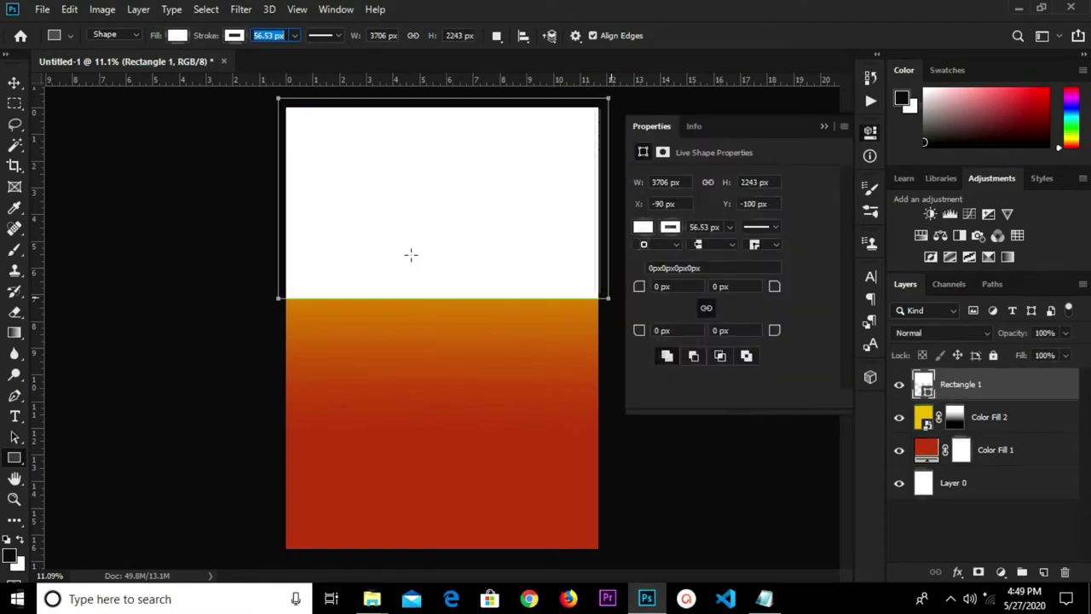
Step: Add an anchor point midway along the rectangle's lower edge and drag points to curve it
click(14, 398)
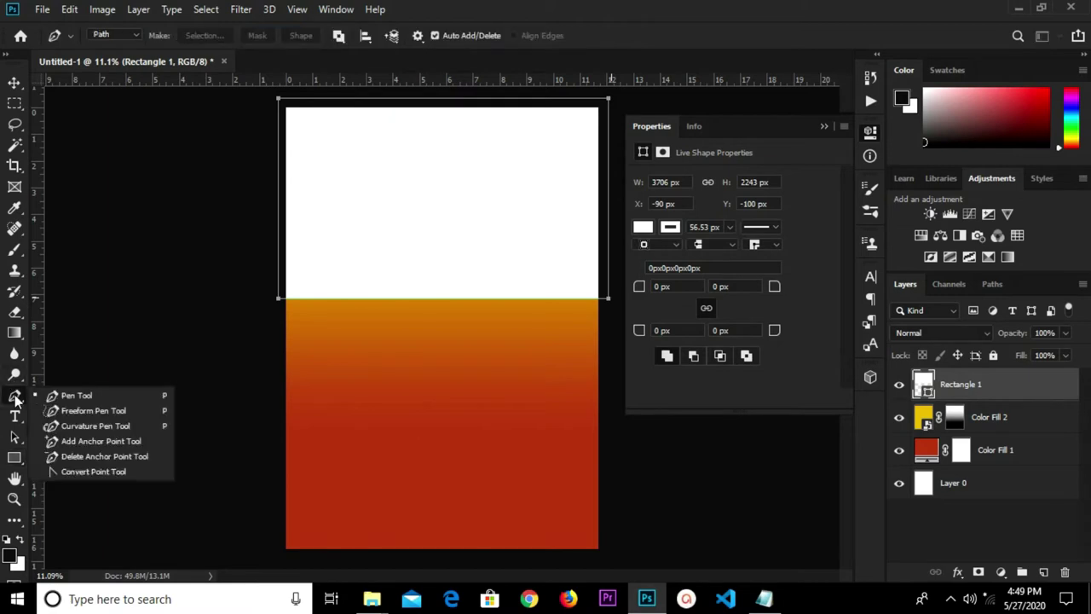
click(62, 442)
scroll(479, 322, up, 3)
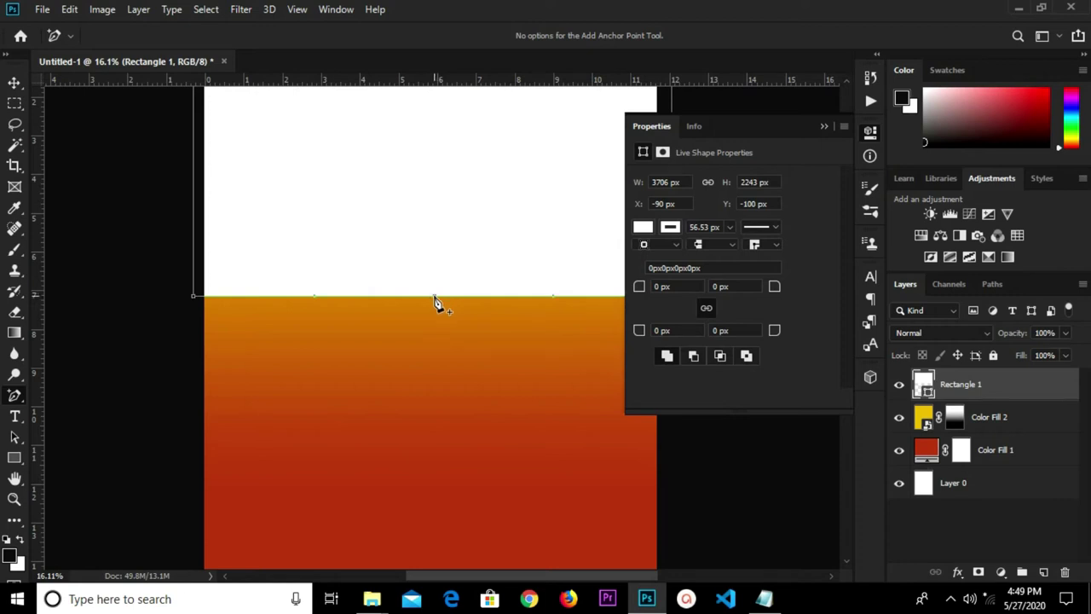
click(435, 299)
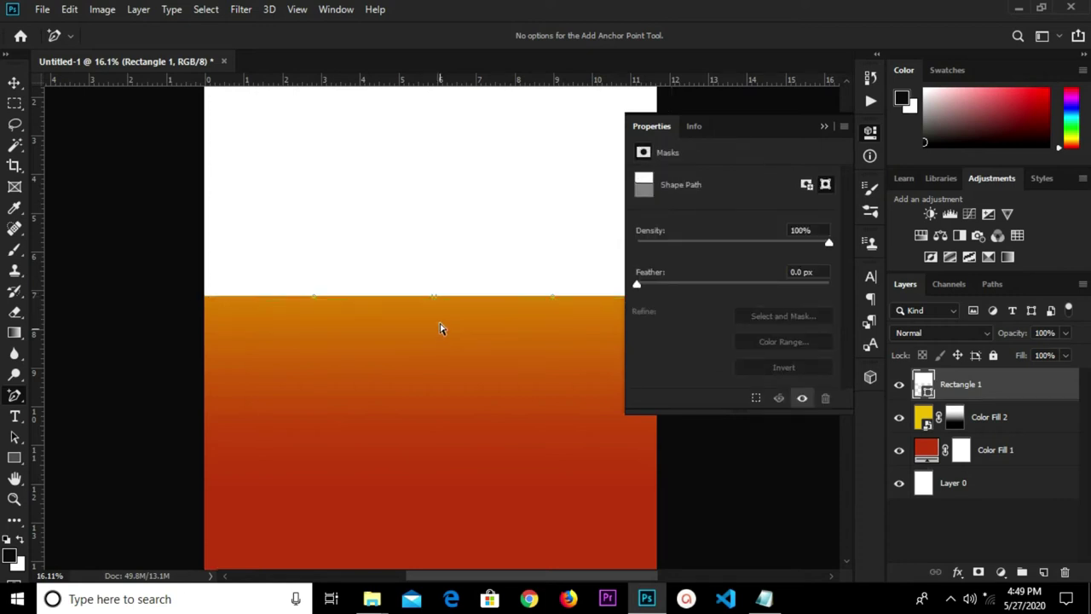
scroll(438, 309, up, 1)
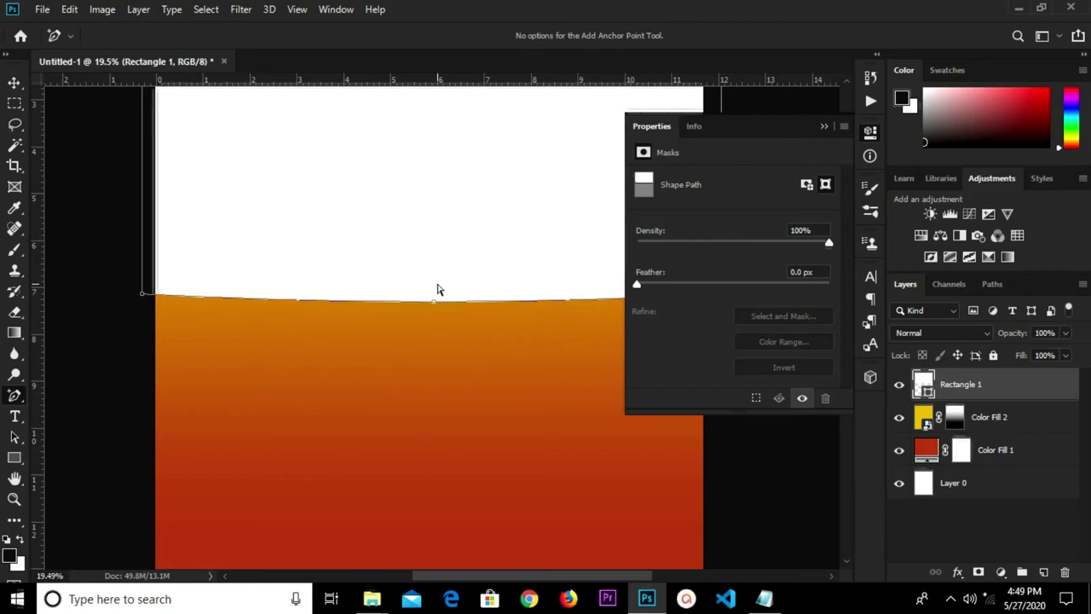
drag(433, 303, 433, 337)
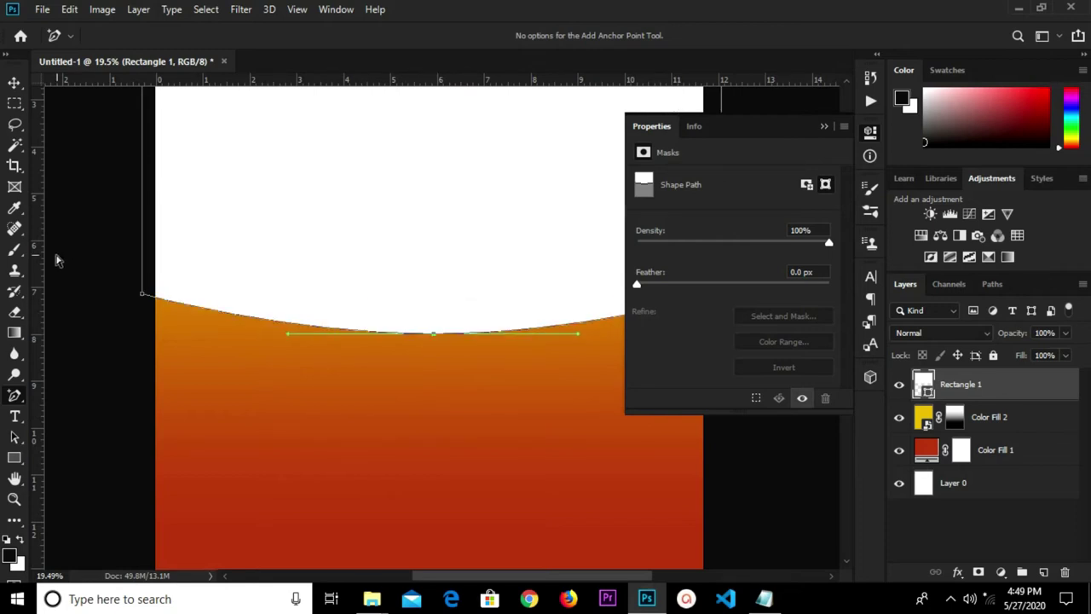
drag(143, 298, 136, 210)
scroll(343, 234, down, 3)
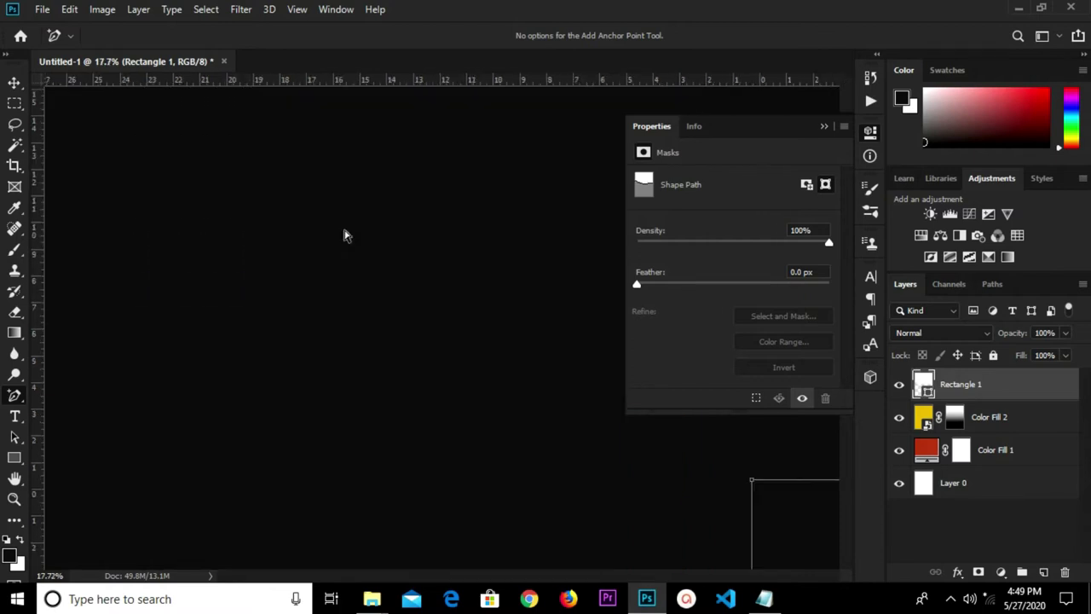
Step: Nudge the curved white shape into position and clear the layer selection
click(824, 127)
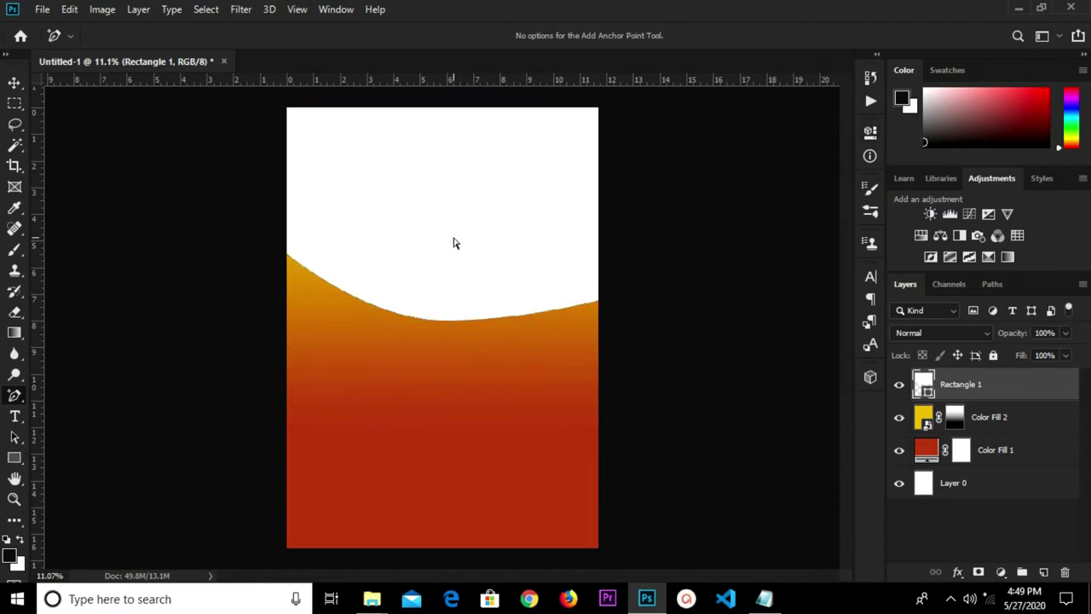
key(v)
mouse_move(443, 241)
mouse_down()
mouse_move(443, 222)
mouse_move(441, 236)
mouse_up()
click(704, 268)
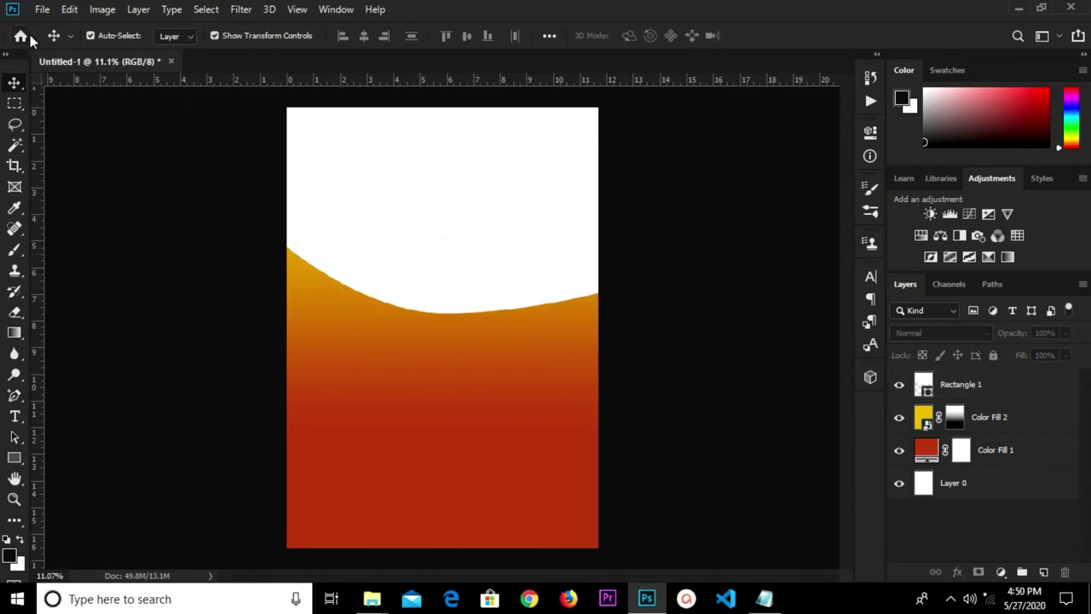
click(42, 9)
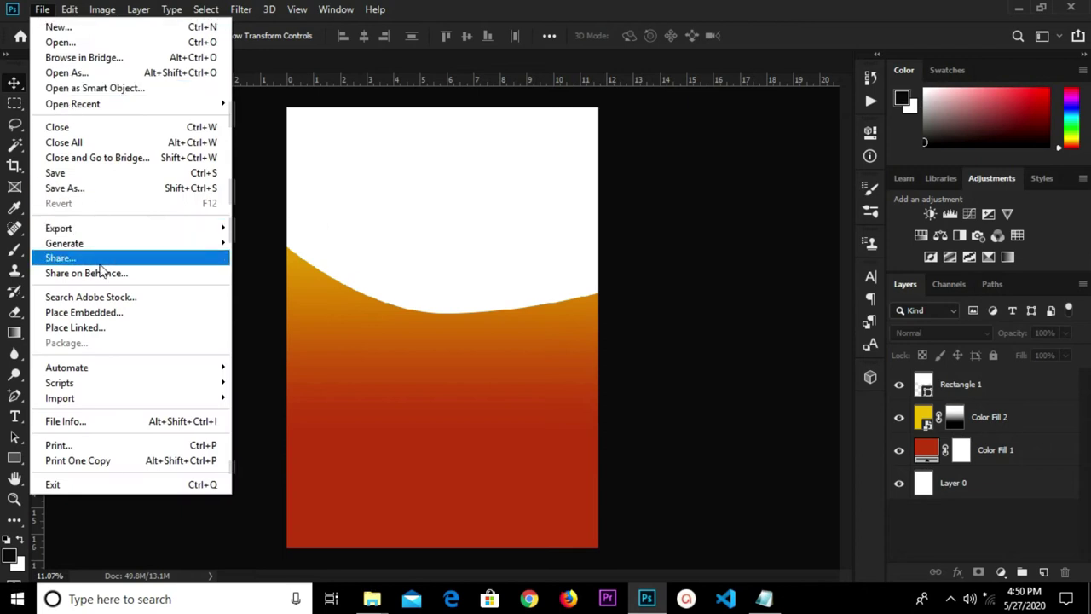
Step: Place the chicken burger photo as an embedded layer and commit it
click(95, 312)
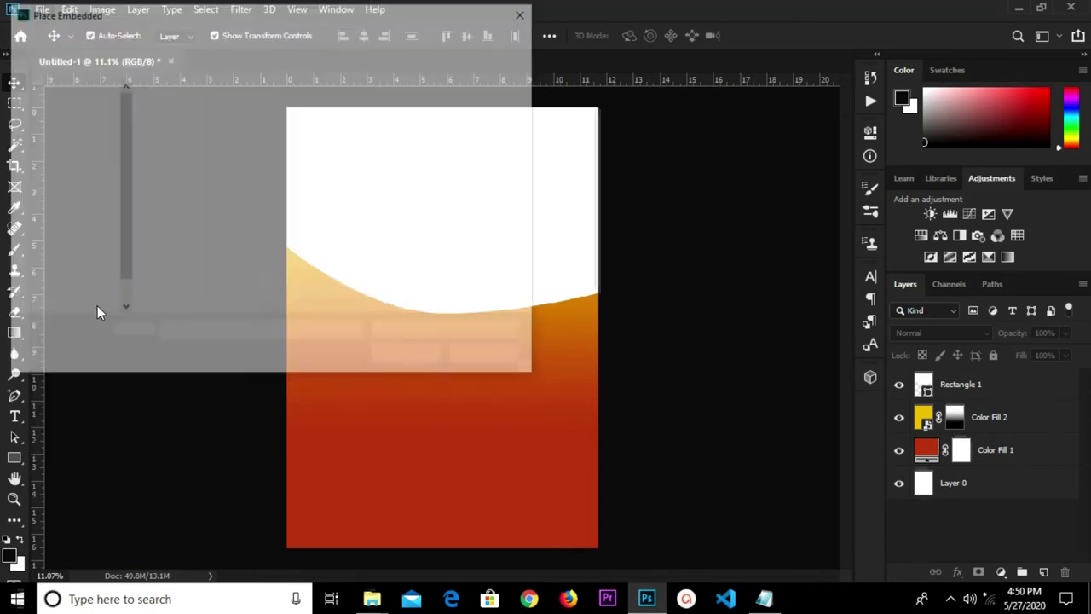
click(300, 150)
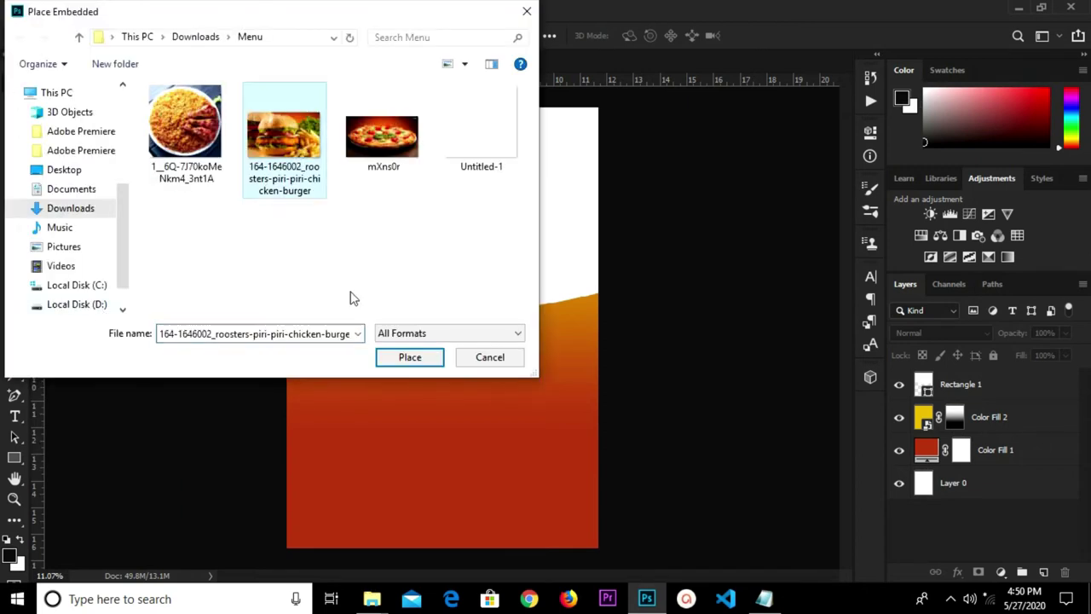
click(408, 358)
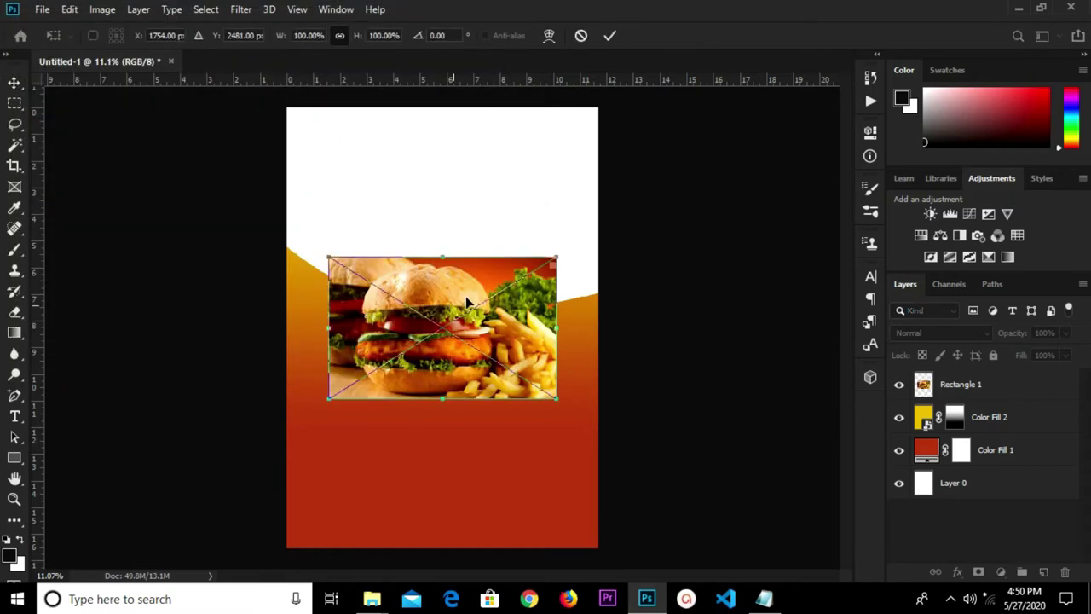
click(607, 38)
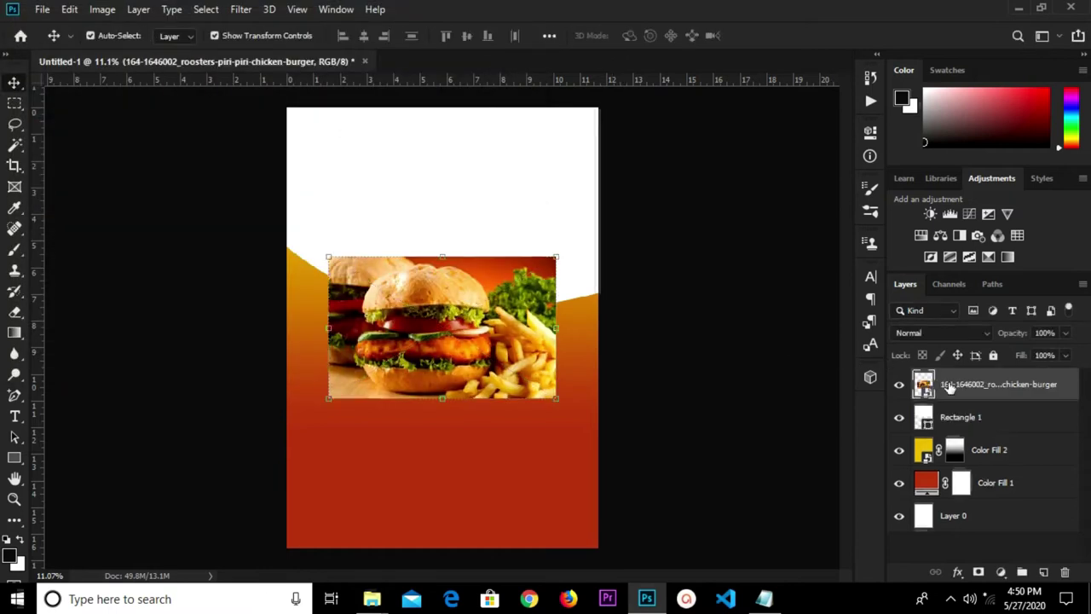
Step: Convert the burger layer to a smart object, scale it to about 157% and move it to the top
right_click(961, 385)
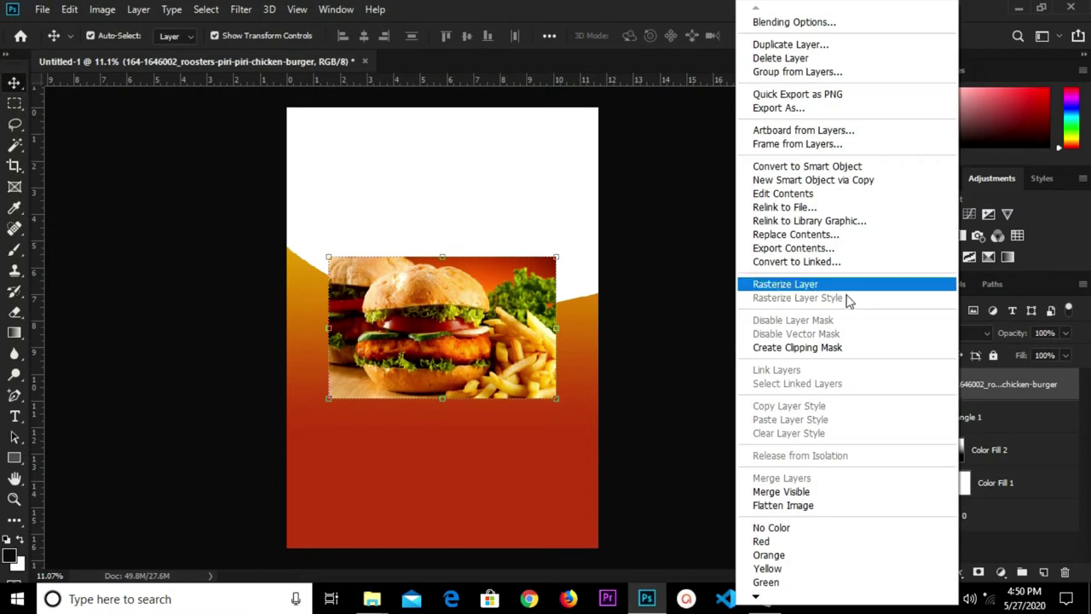
click(792, 166)
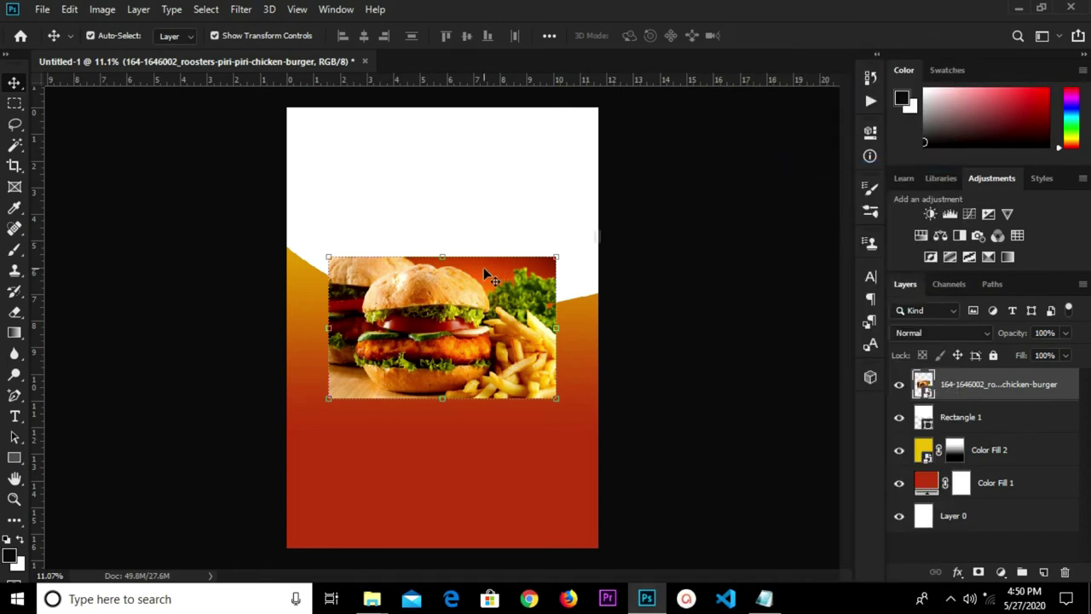
key(ctrl+t)
drag(557, 256, 662, 142)
drag(554, 209, 493, 143)
drag(613, 302, 634, 313)
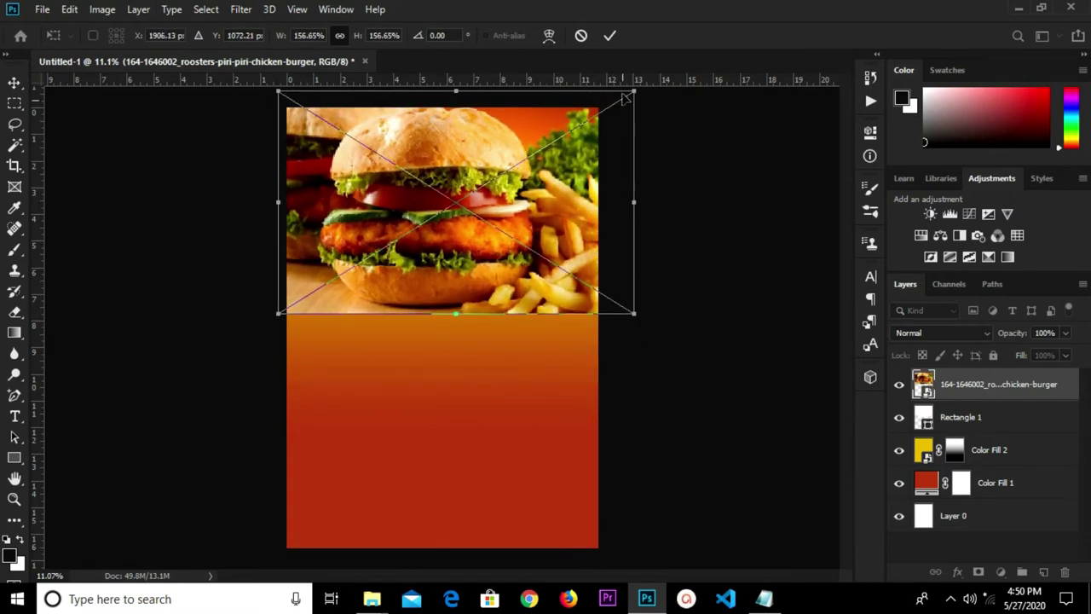
click(610, 36)
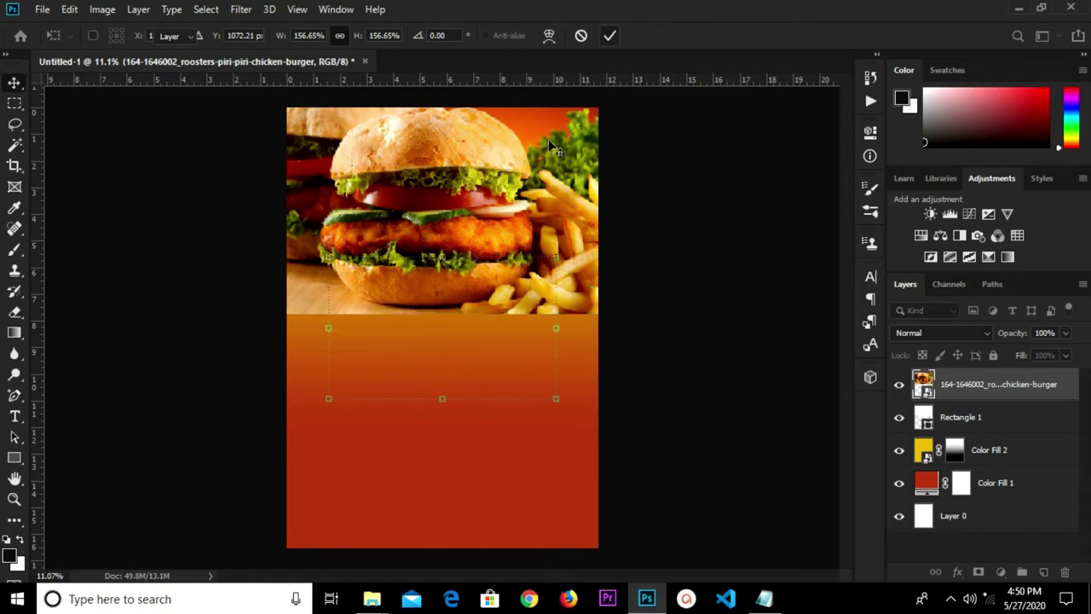
drag(481, 166, 482, 172)
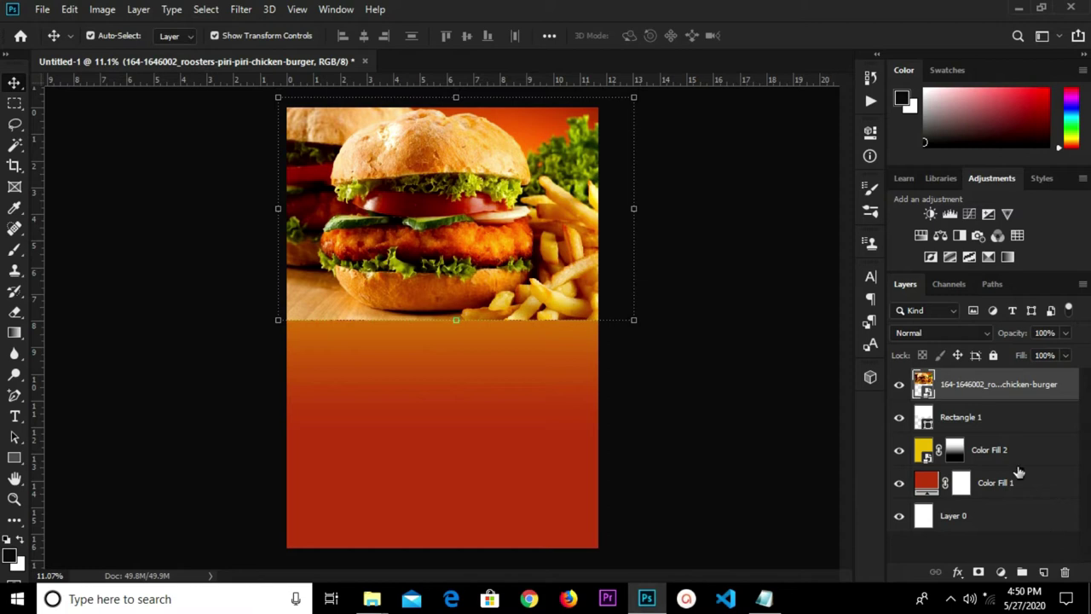
right_click(987, 399)
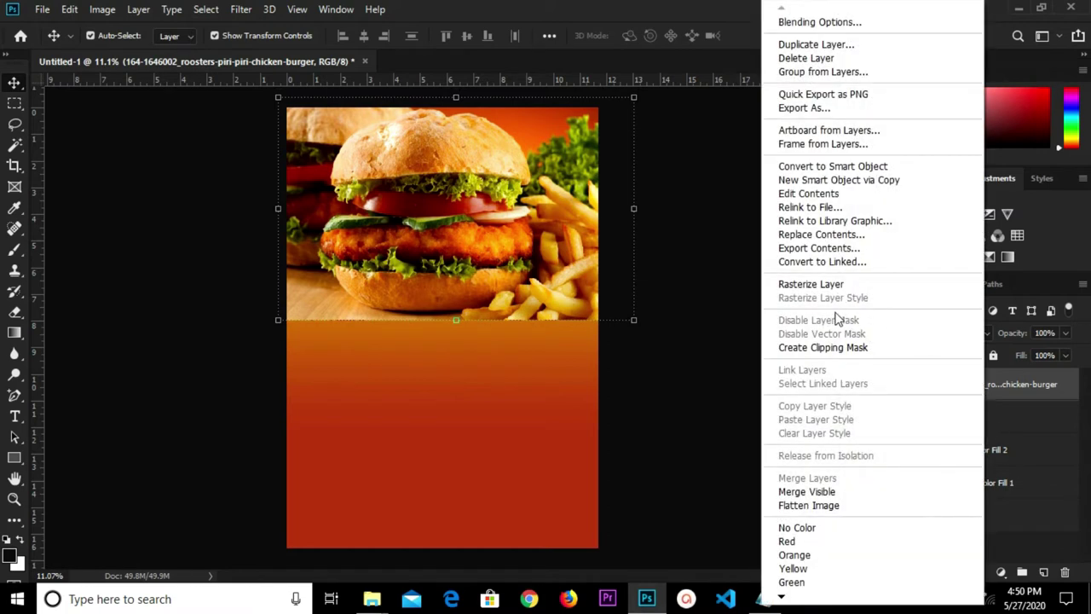
Step: Clip the burger photo to the curved Rectangle 1 shape
click(817, 348)
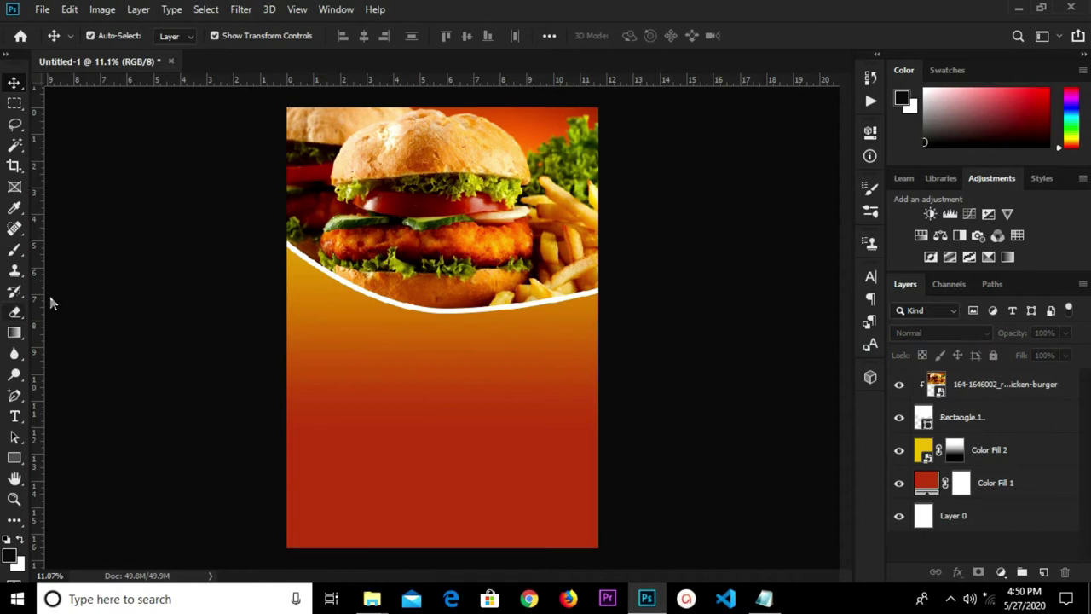
drag(14, 458, 73, 459)
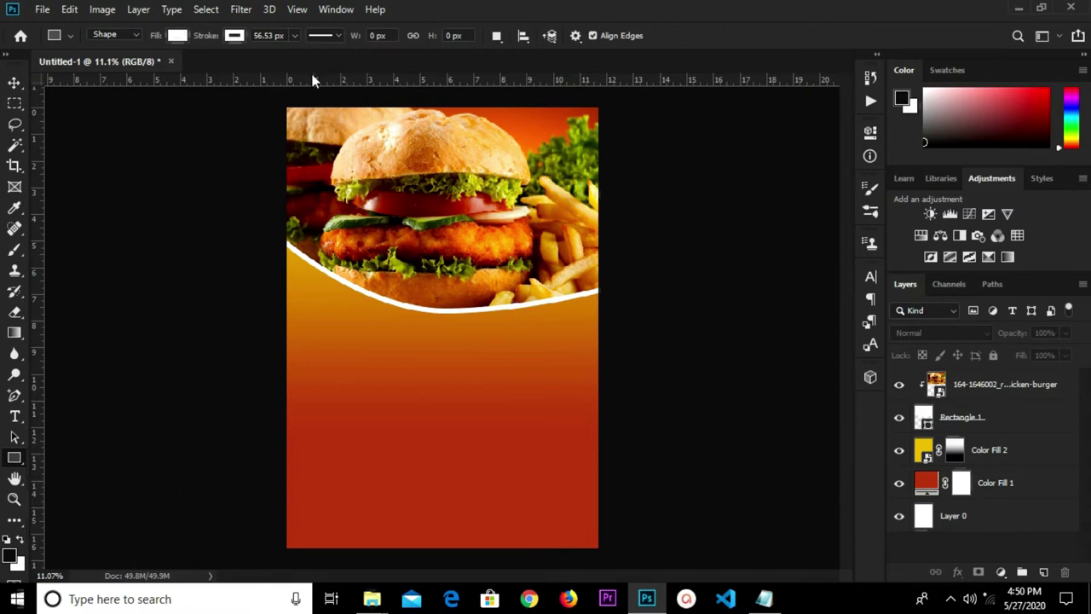
Step: Draw a white, stroke-free Rectangle 2 over the burger photo's upper left and select its layer
scroll(317, 98, up, 2)
drag(293, 101, 435, 268)
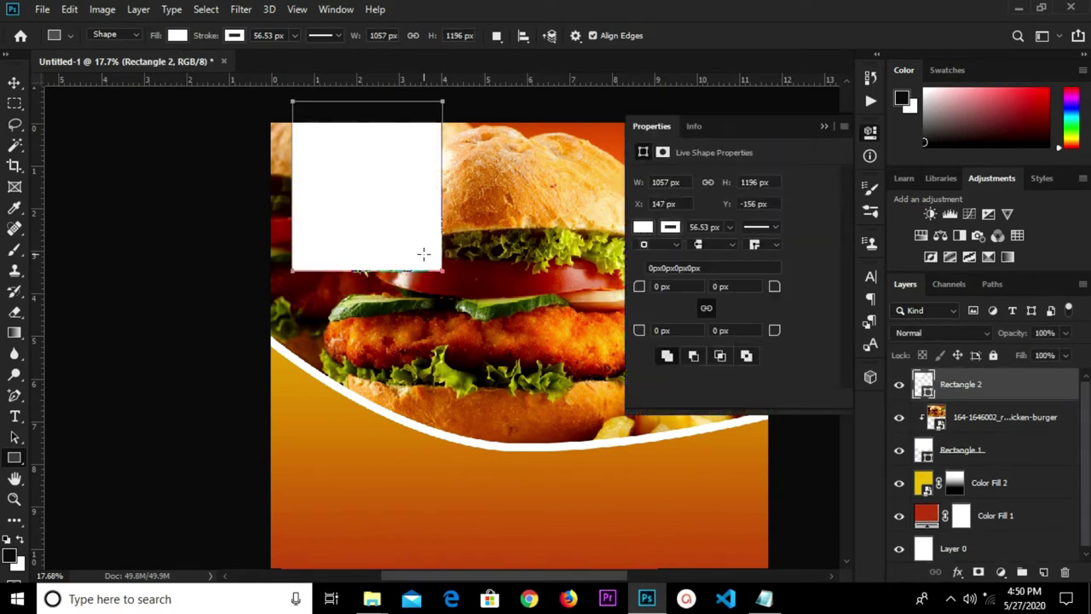
click(238, 35)
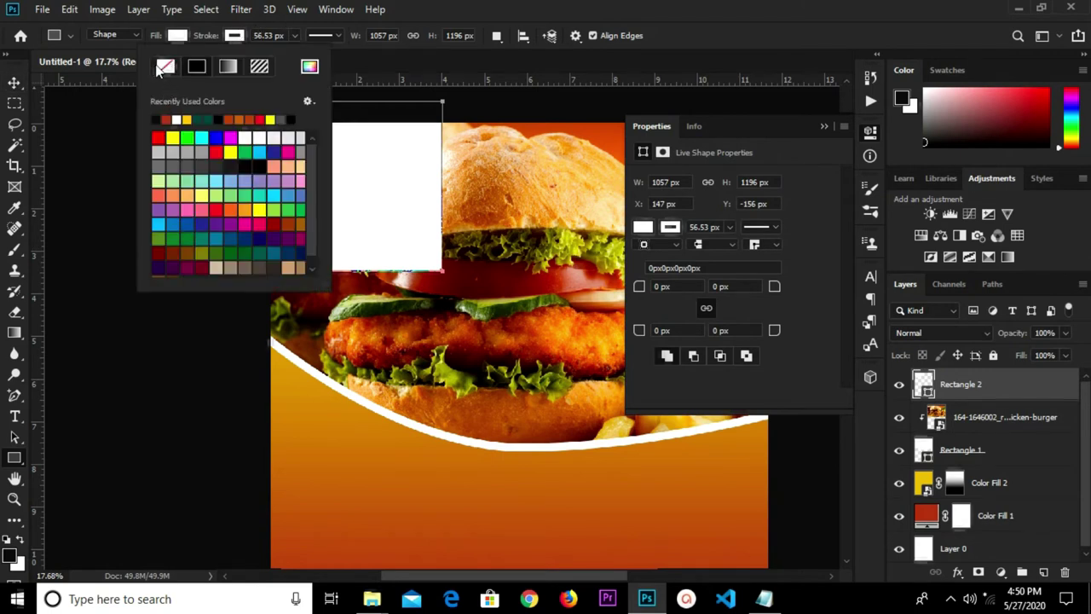
click(13, 83)
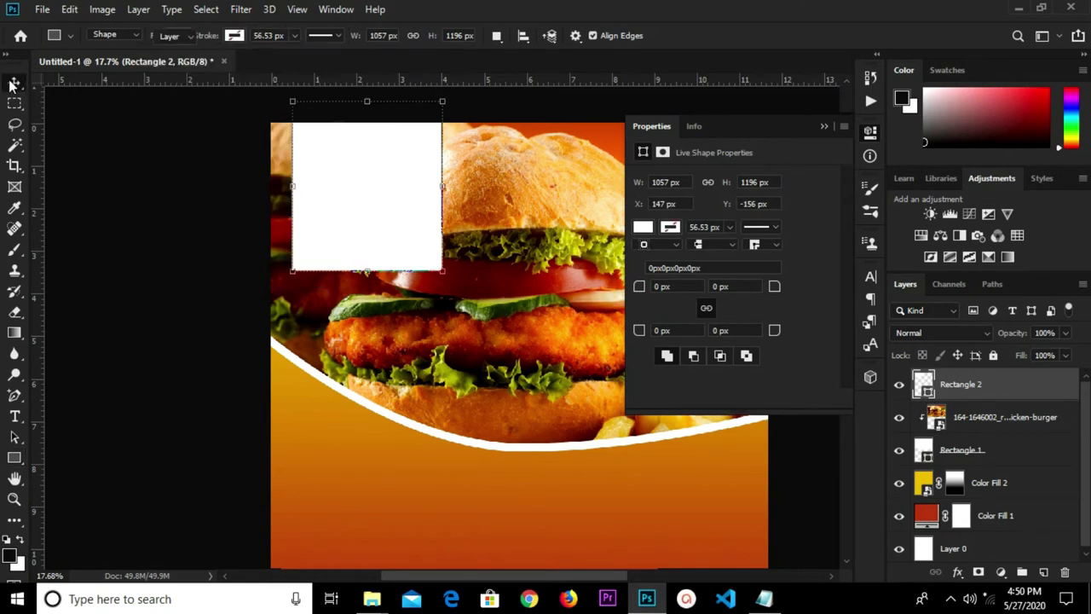
click(170, 190)
click(356, 203)
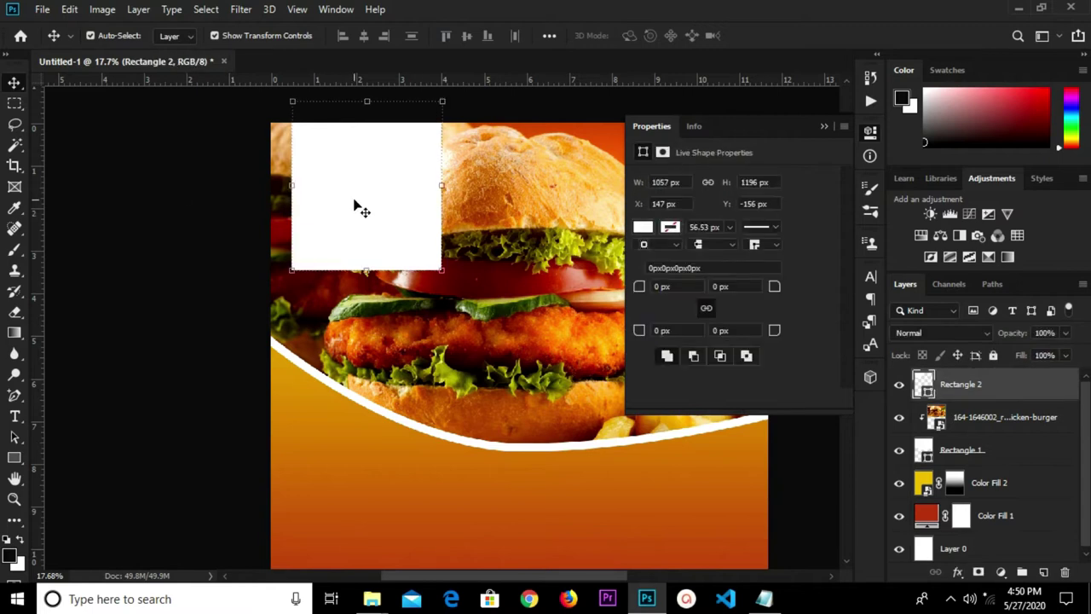
drag(13, 401, 82, 440)
Step: Pull Rectangle 2's bottom edge down into a curved banner point, then return to the Move tool
scroll(360, 275, up, 4)
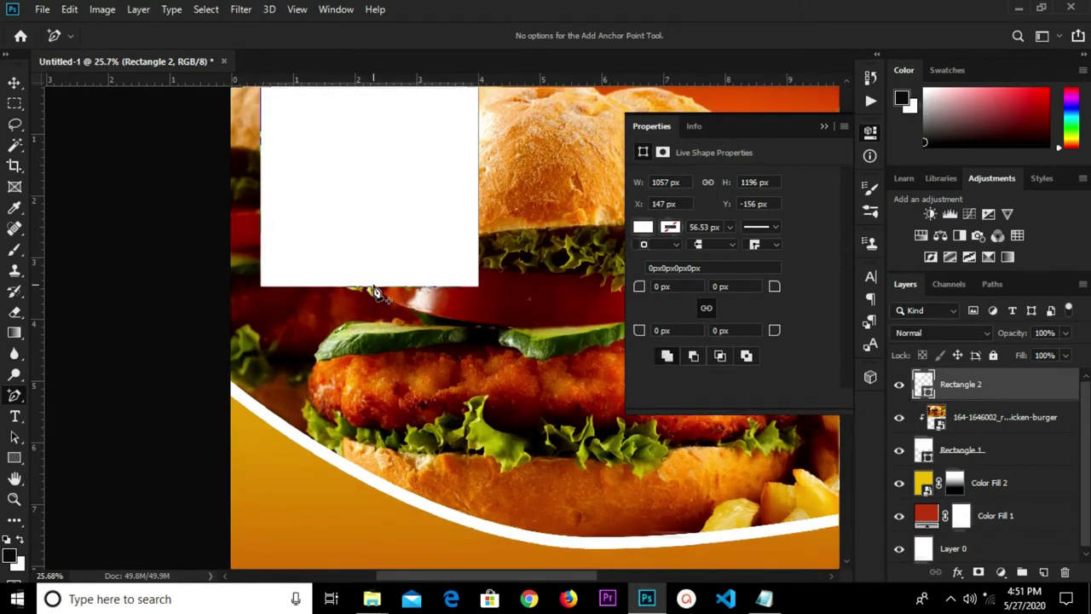
drag(370, 291, 368, 325)
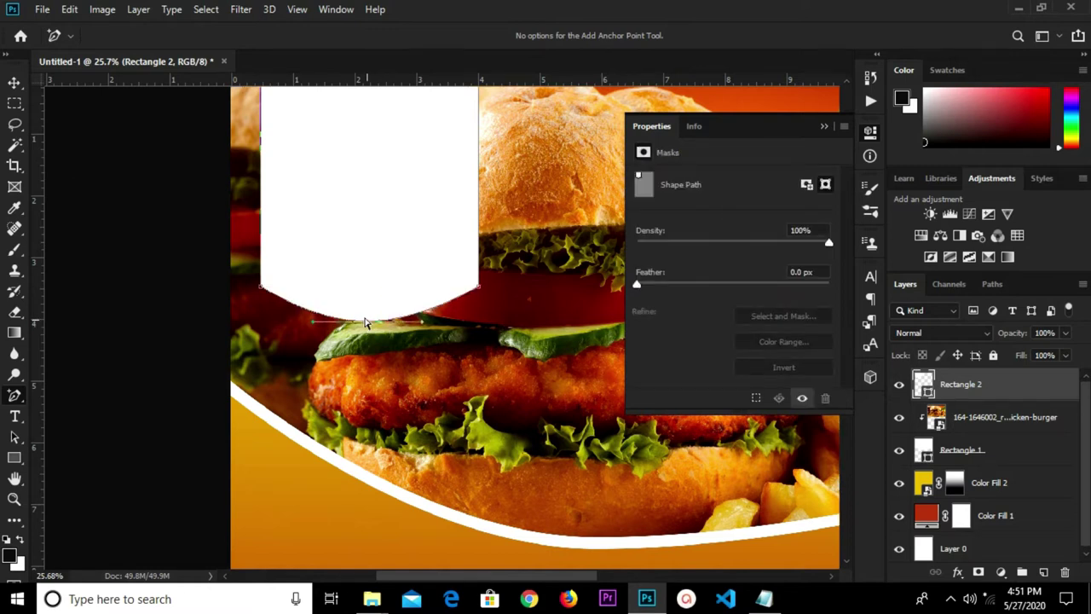
click(14, 83)
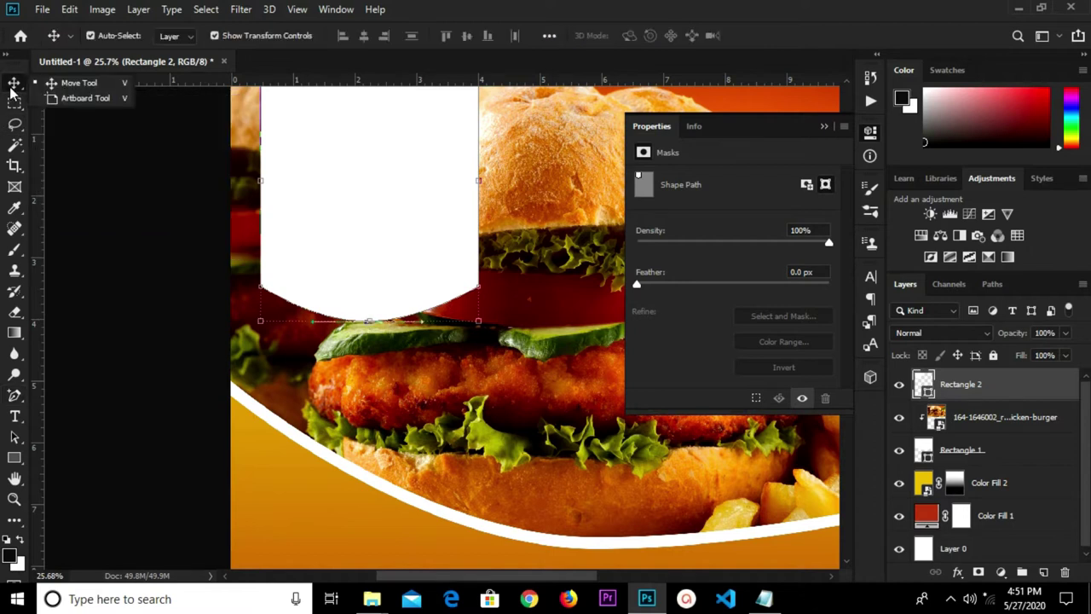
click(108, 241)
click(365, 228)
click(364, 228)
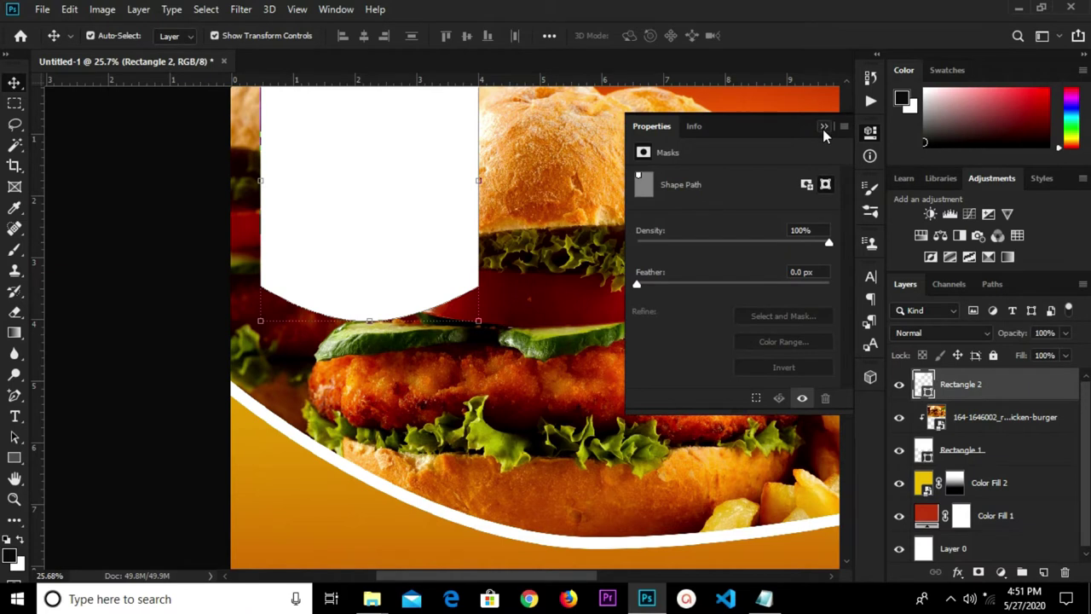
click(818, 125)
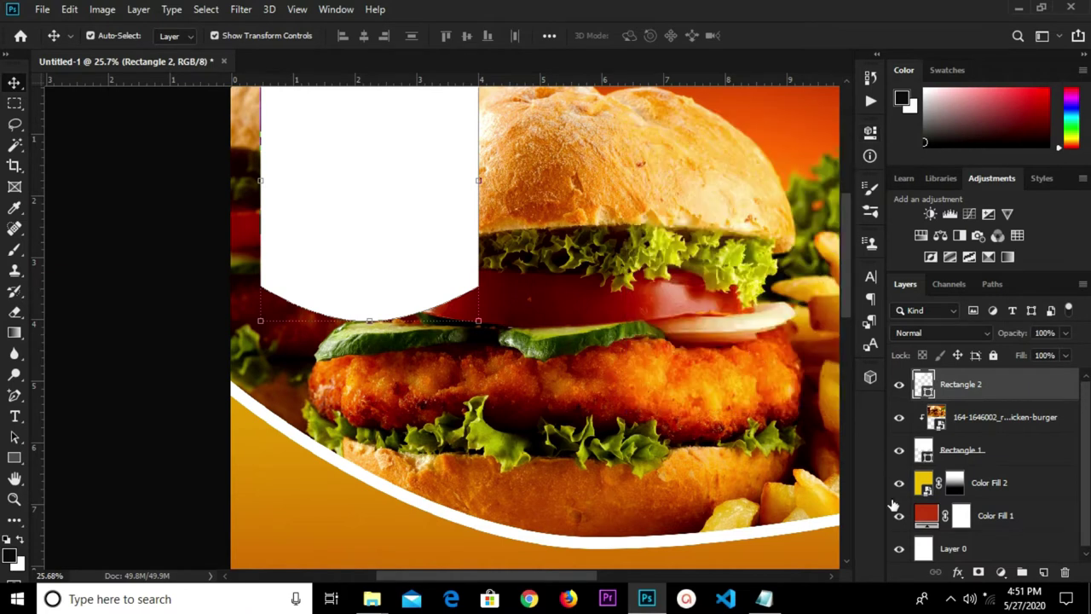
Step: Give the banner a Gradient Overlay from orange ca7a0e at 27% to red b64019 at 90%
click(958, 574)
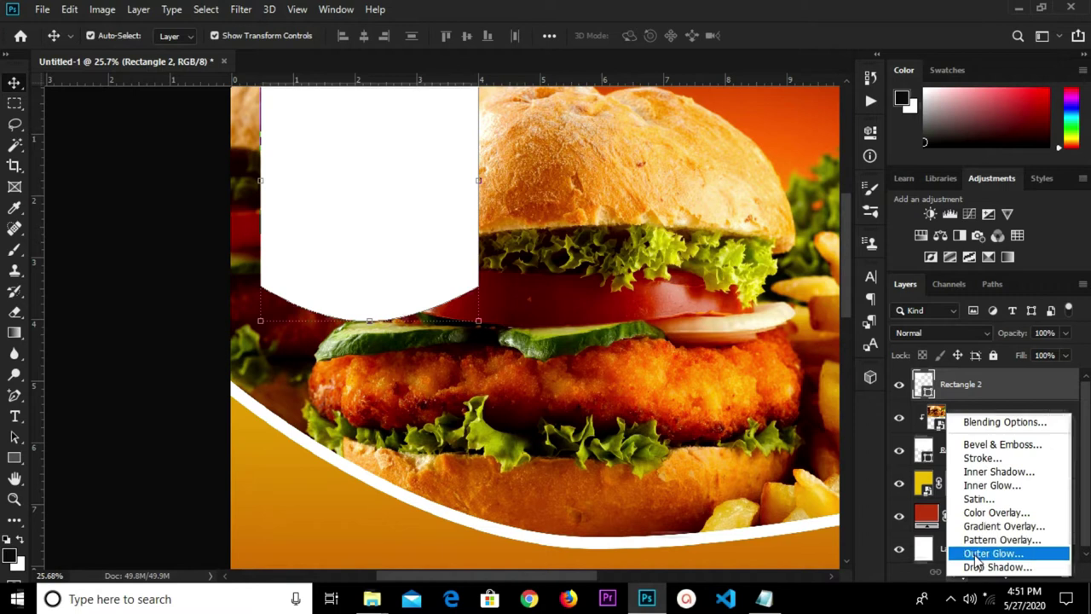
click(982, 526)
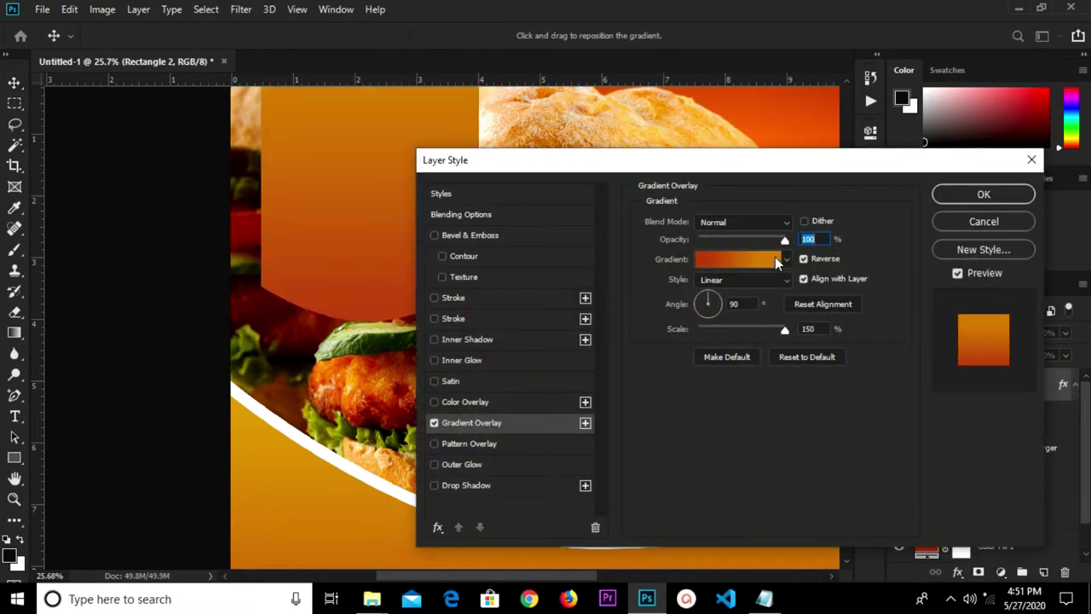
click(774, 260)
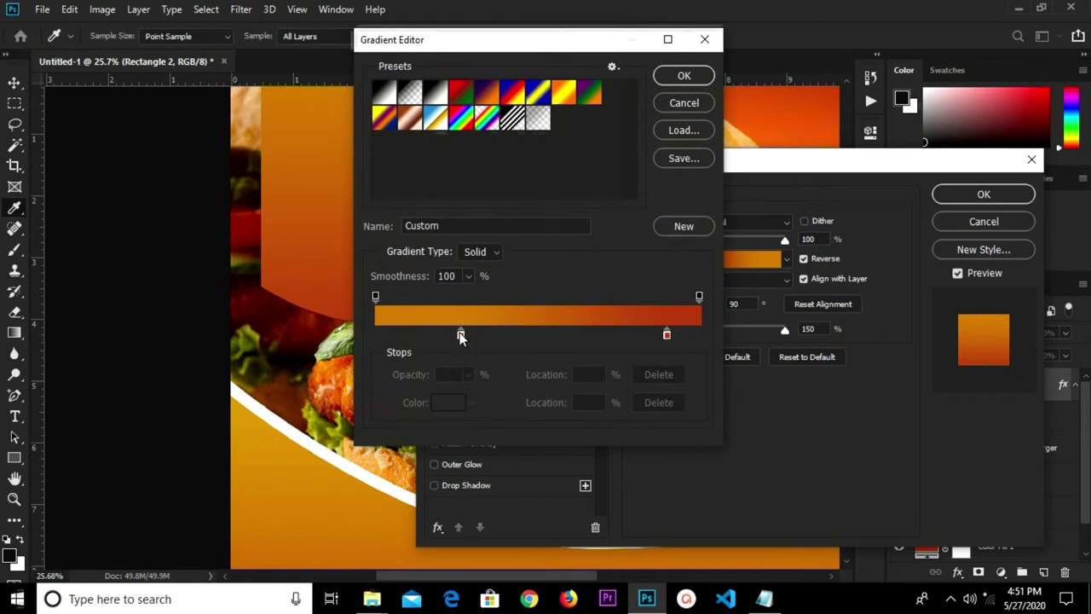
click(459, 335)
click(452, 406)
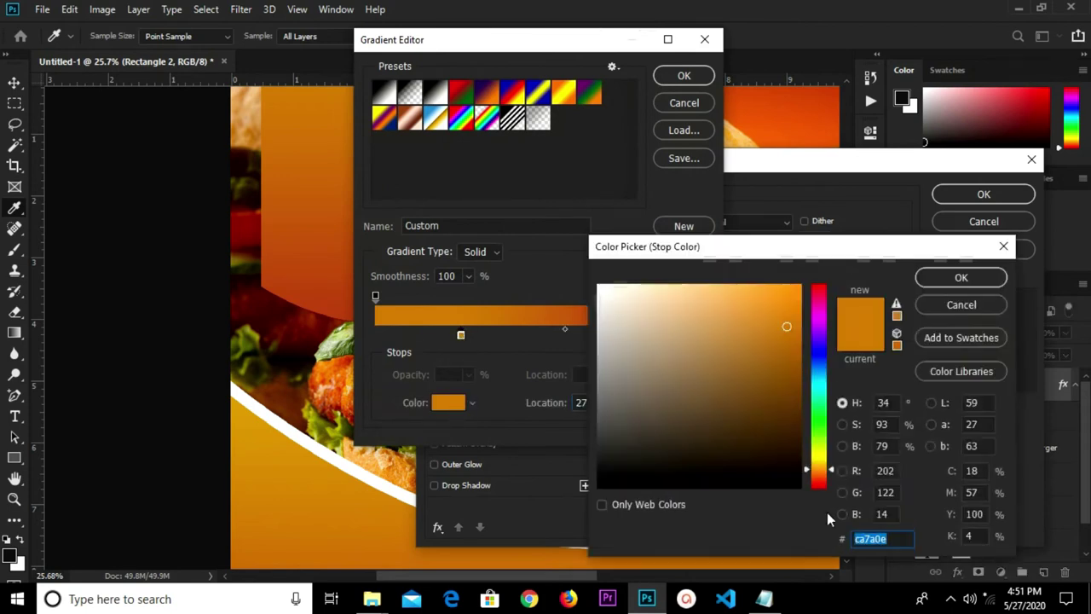
click(952, 280)
click(667, 335)
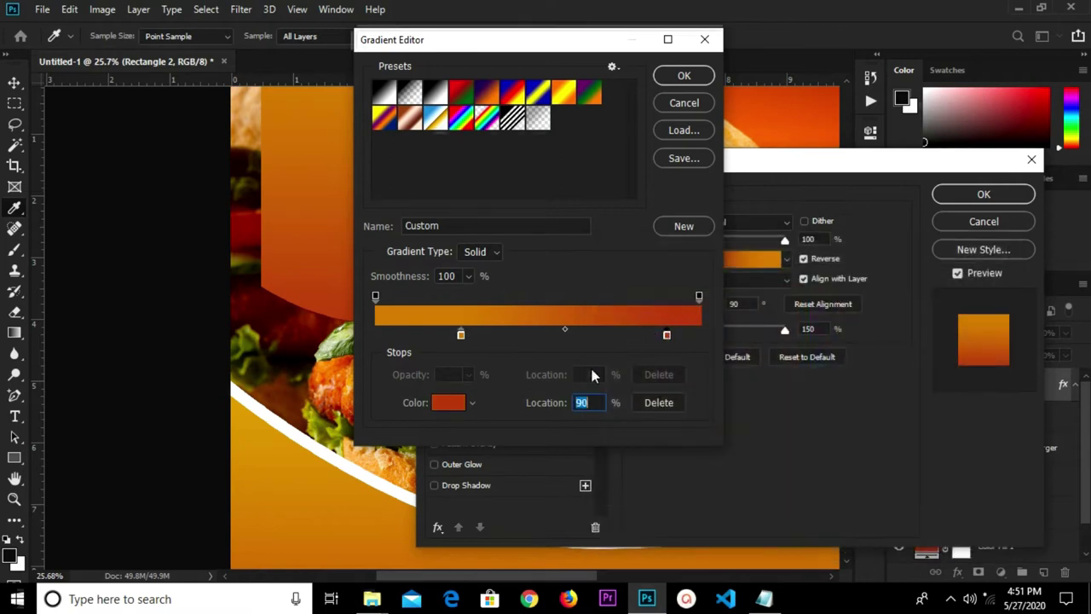
click(454, 403)
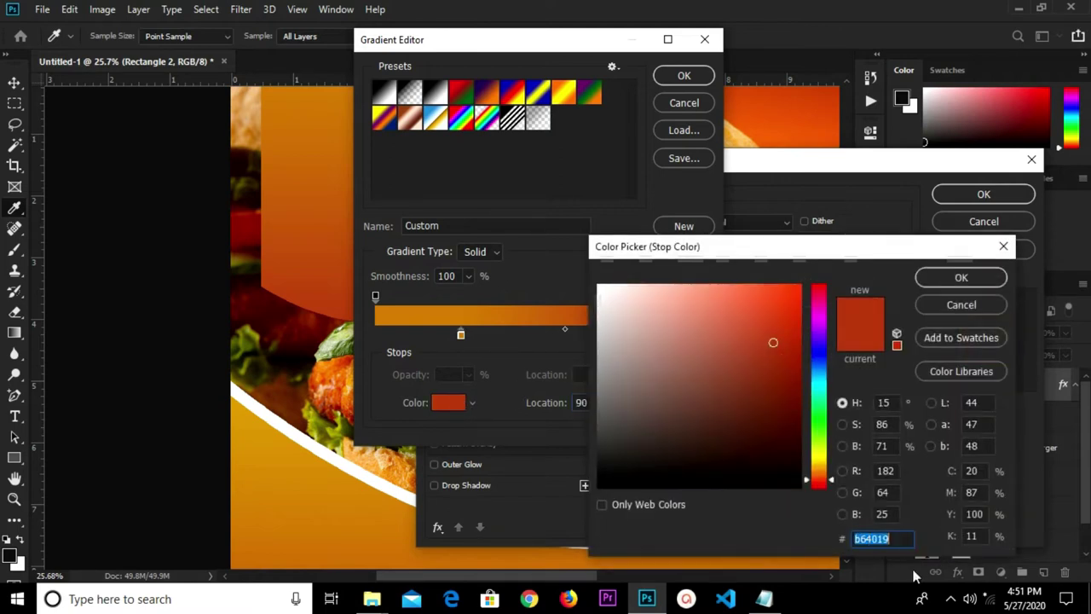
click(945, 281)
click(681, 78)
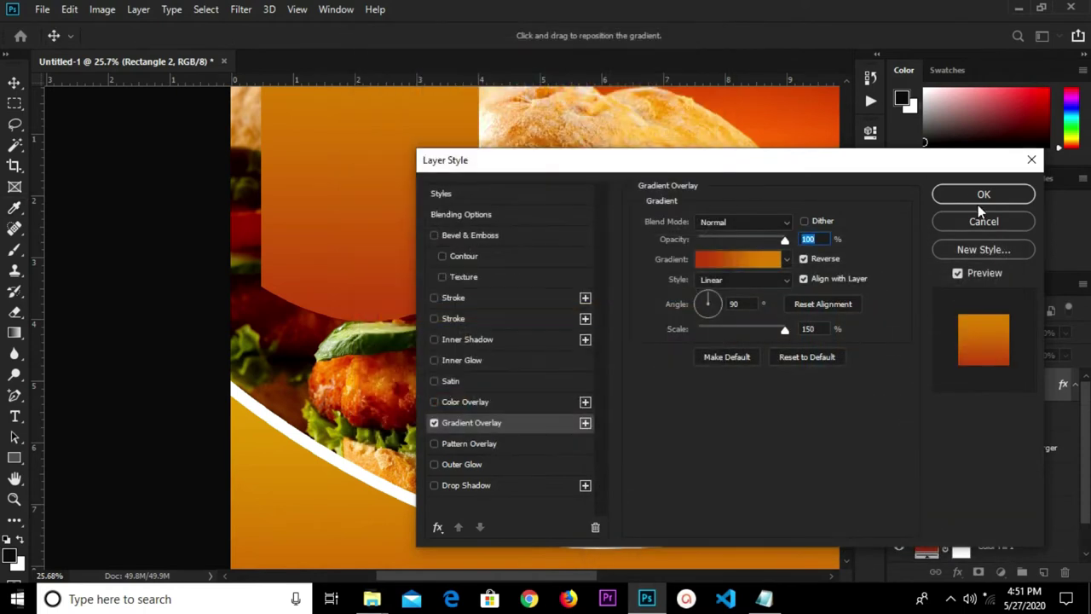
click(980, 196)
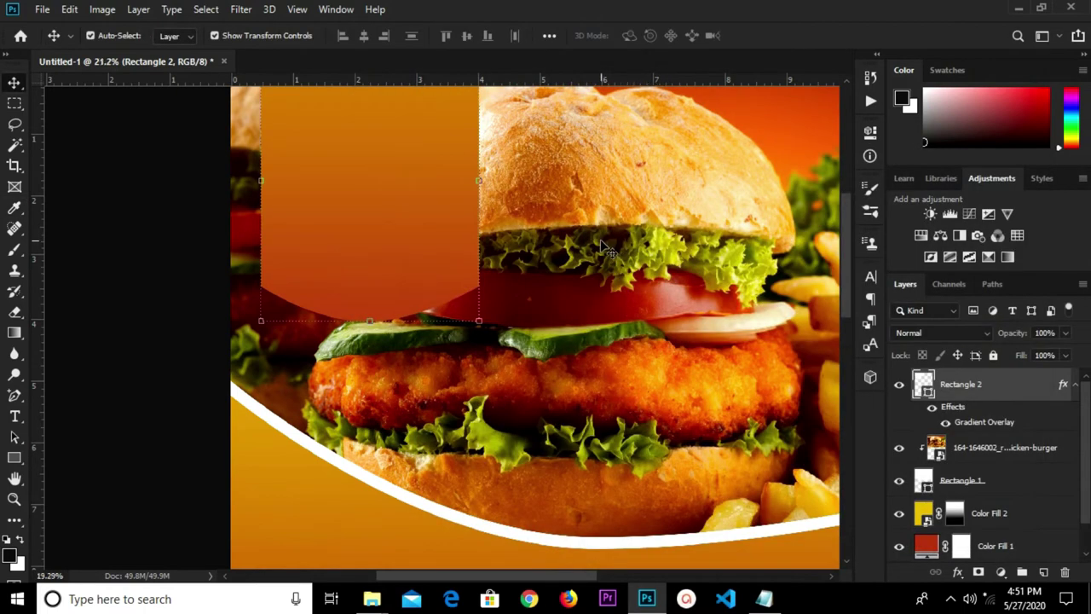
scroll(602, 248, down, 2)
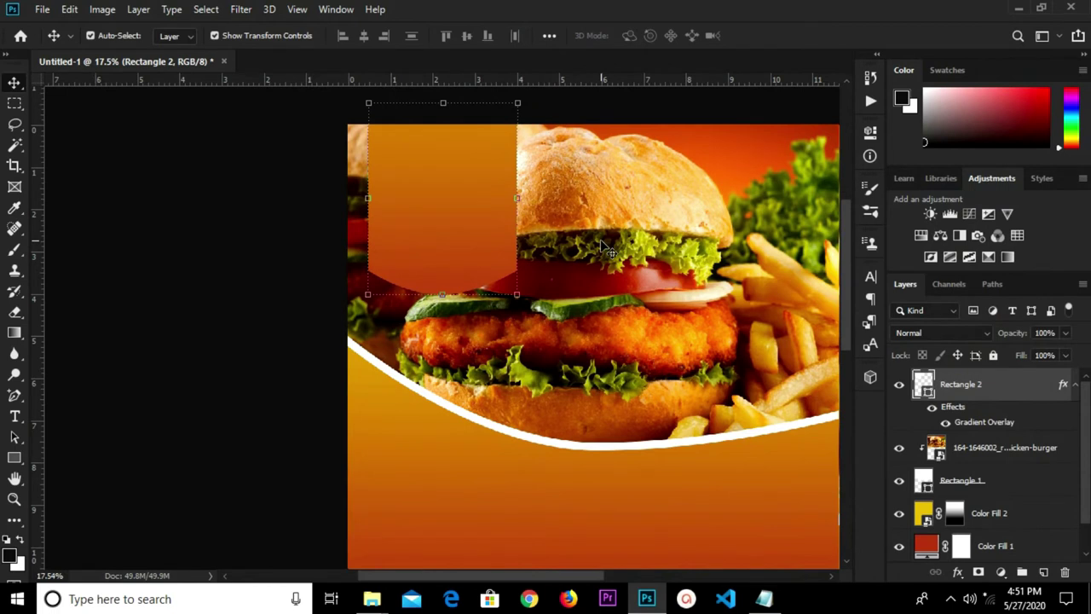
Step: Place the Untitled-1 cloche icon file as an embedded layer on the poster
click(42, 11)
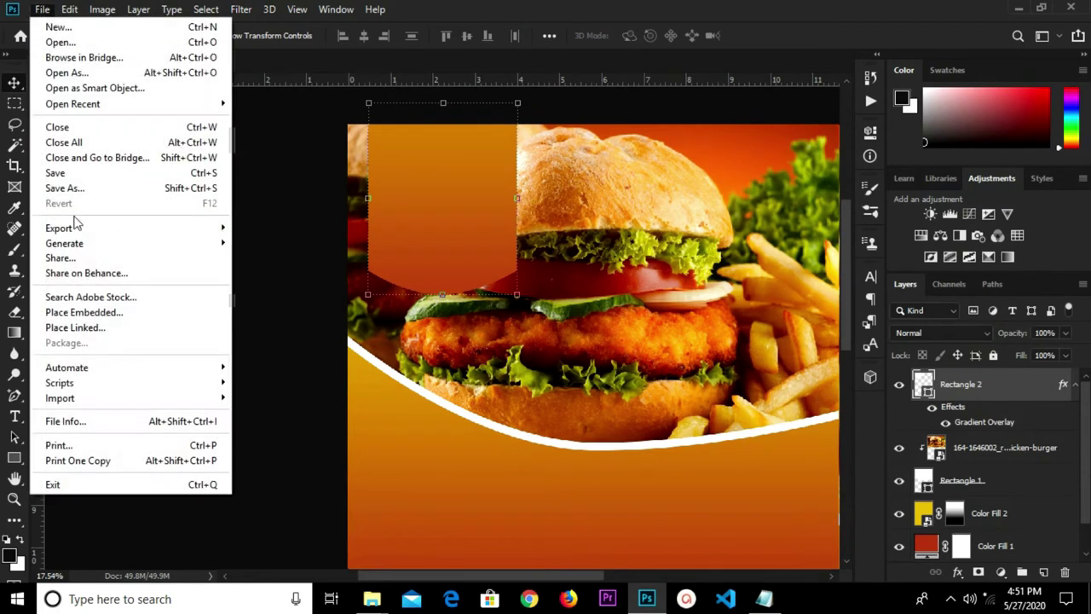
click(96, 317)
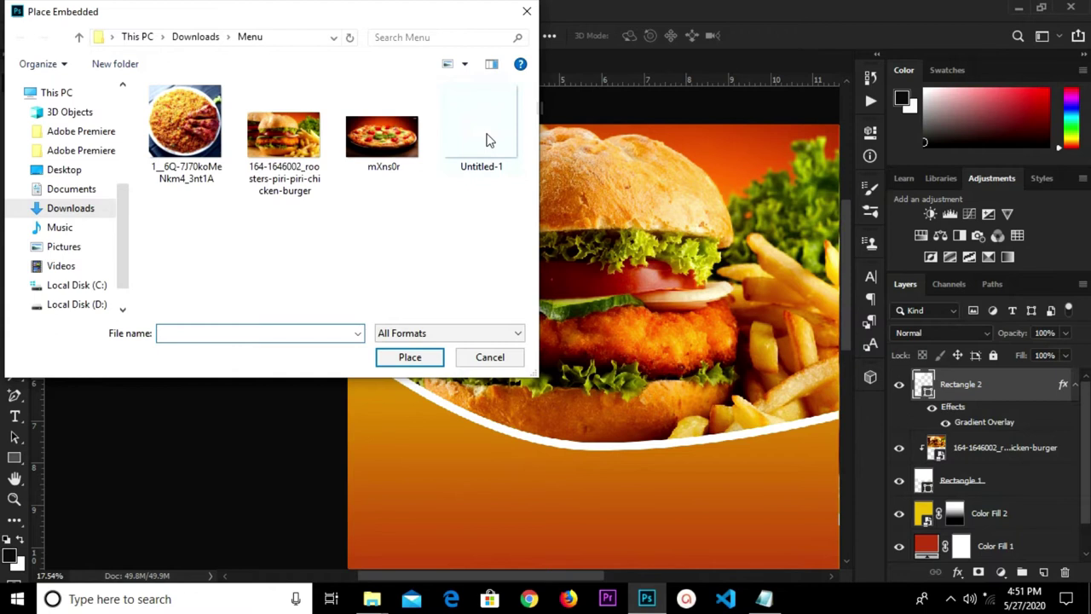
click(463, 139)
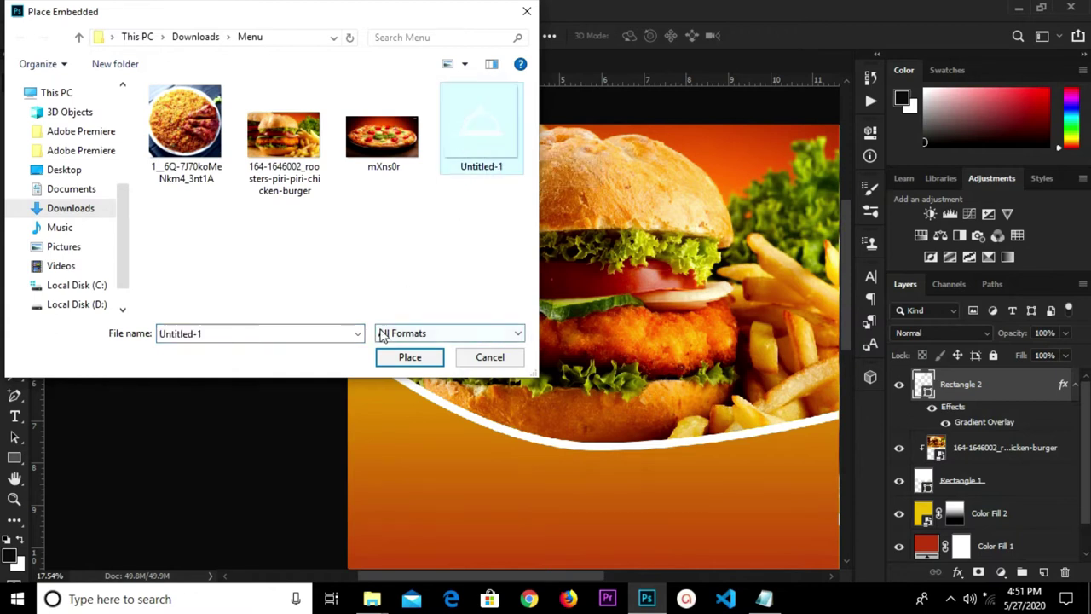
click(408, 357)
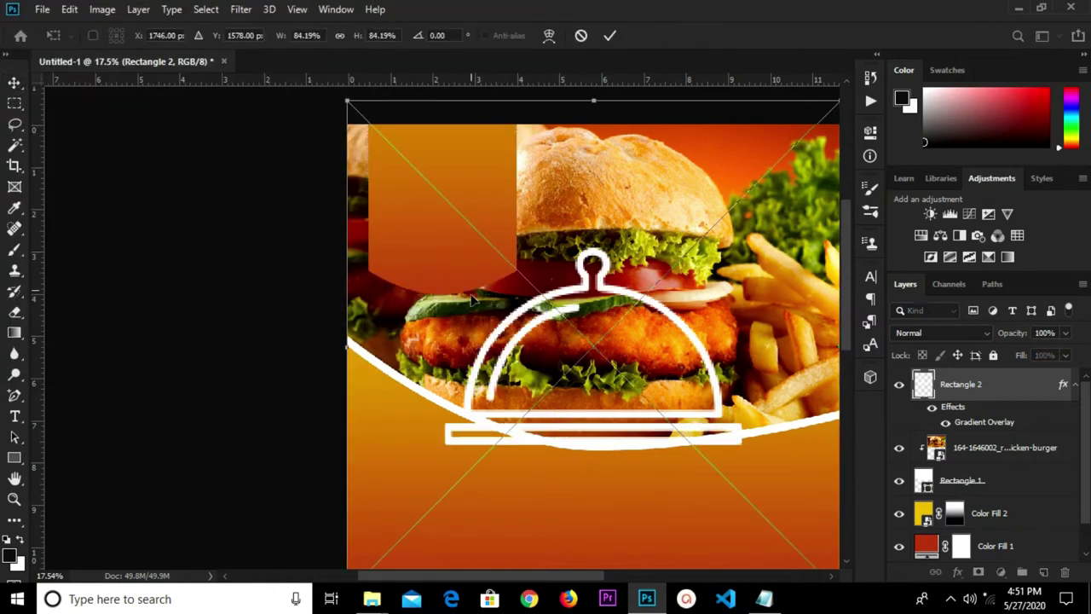
click(609, 35)
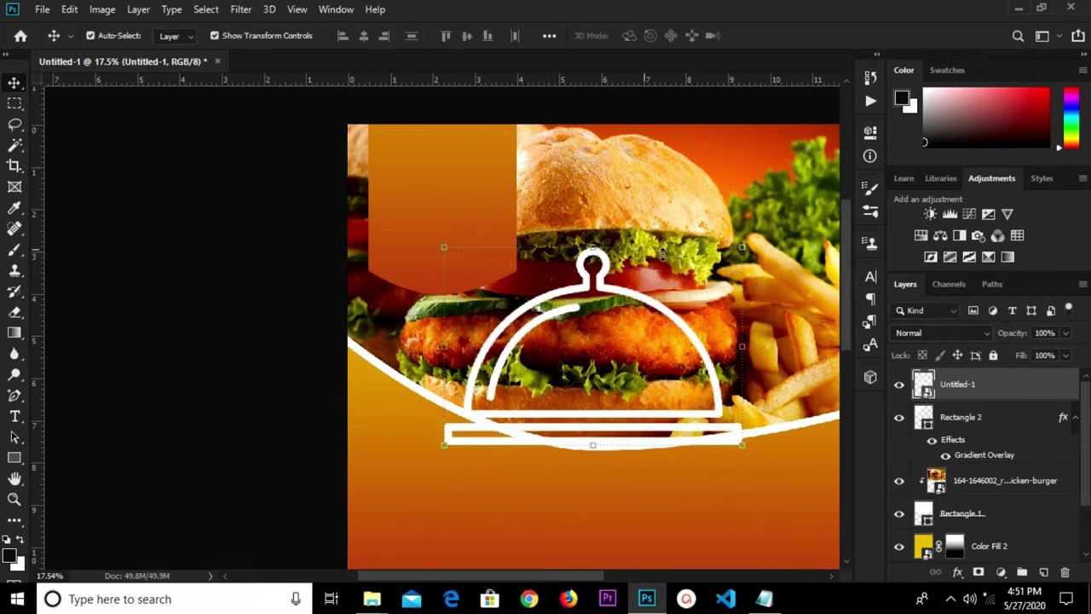
Step: Scale the cloche icon to about 36% and position it at the top of the orange banner
key(ctrl+t)
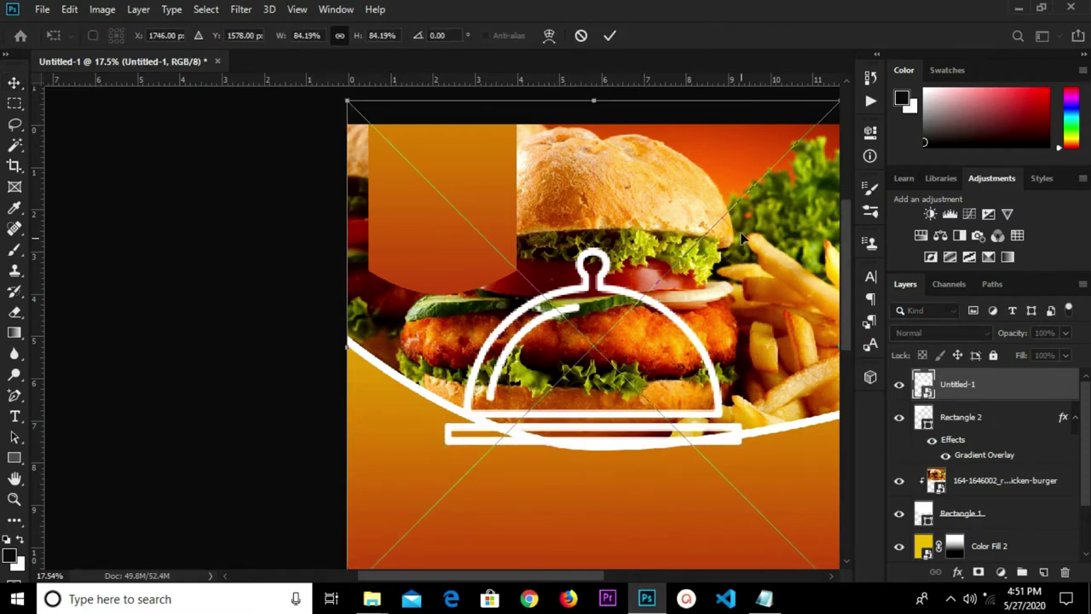
key(ctrl+0)
drag(593, 94, 415, 277)
drag(355, 362, 353, 134)
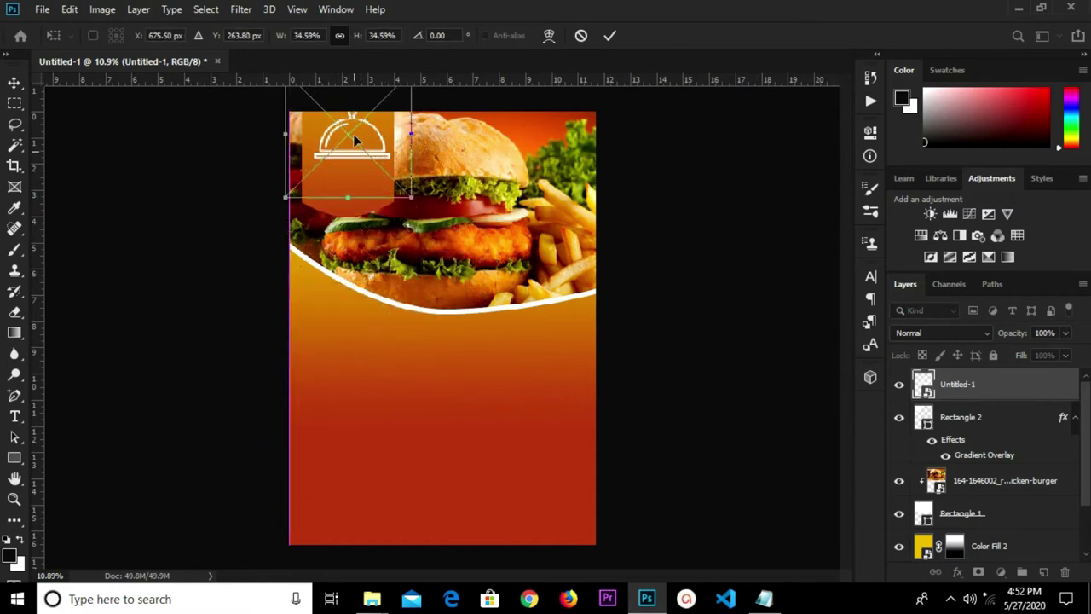
scroll(352, 111, up, 3)
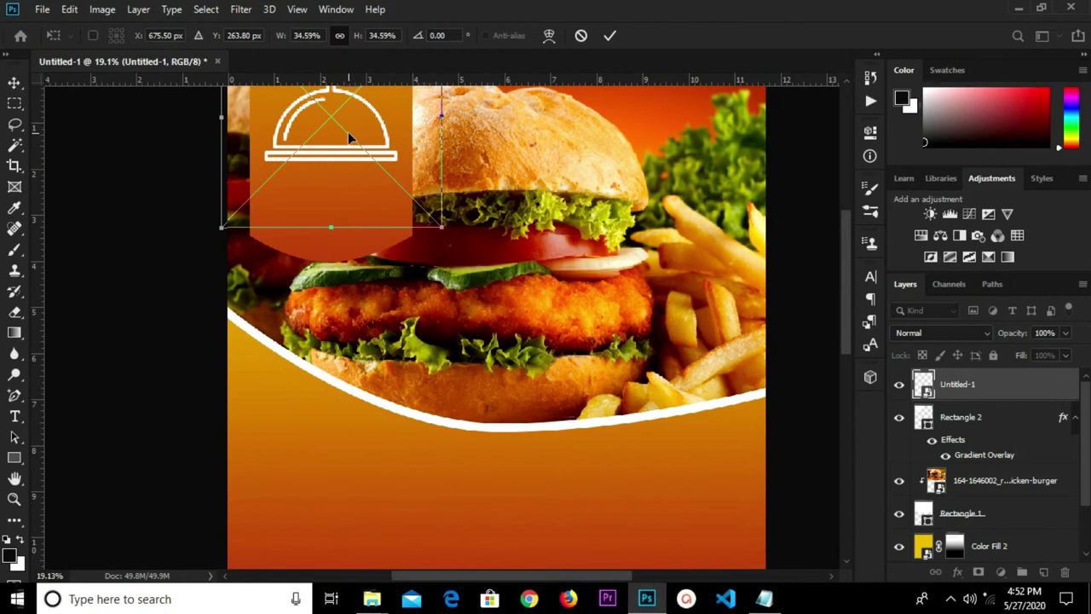
scroll(348, 136, down, 3)
drag(258, 198, 255, 206)
drag(324, 139, 325, 139)
click(609, 36)
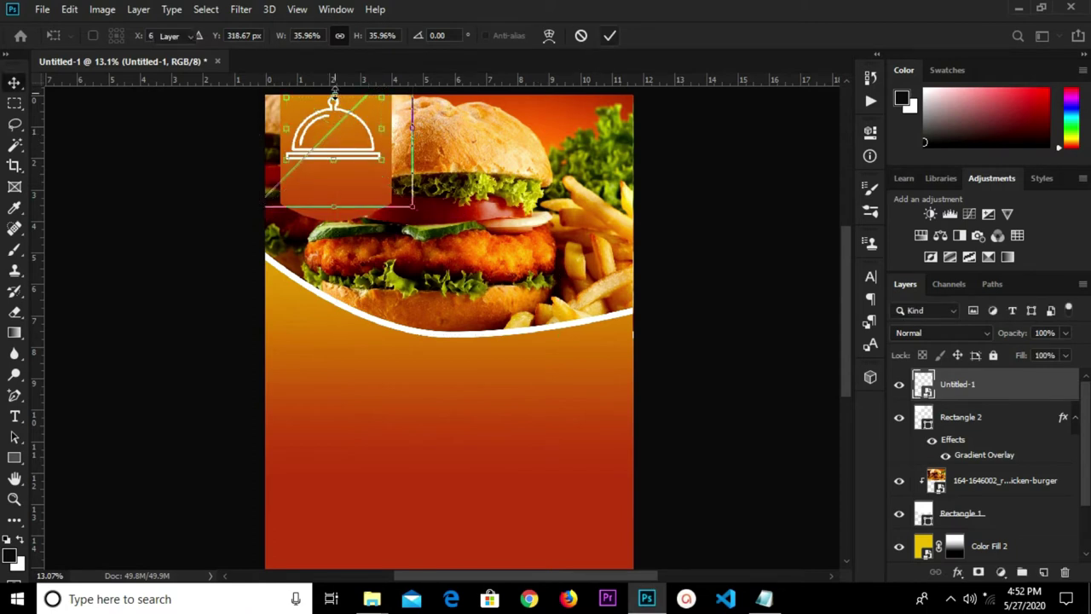
scroll(337, 103, up, 3)
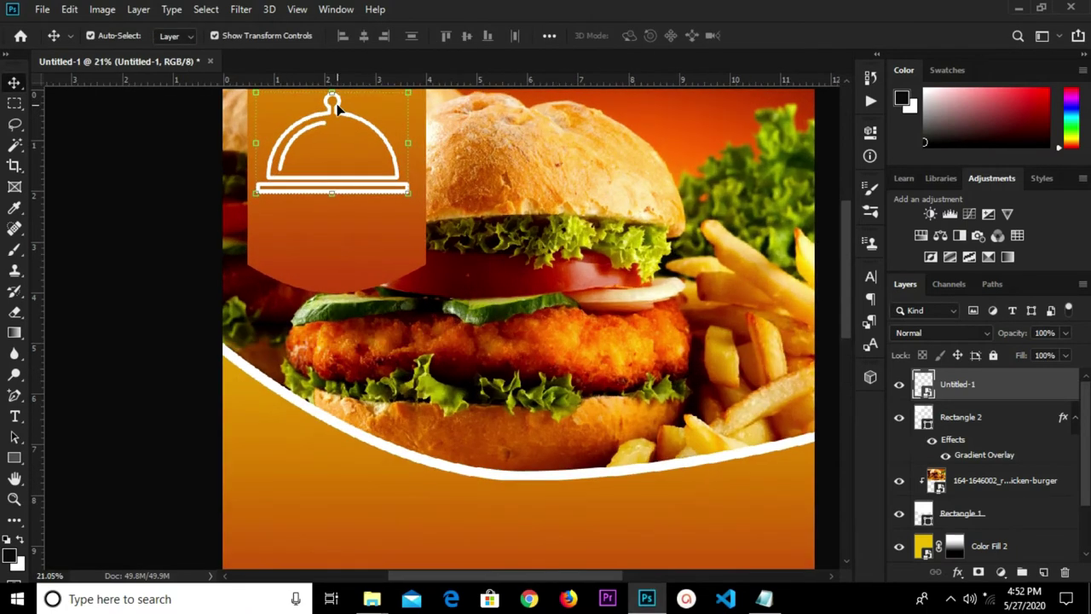
click(162, 257)
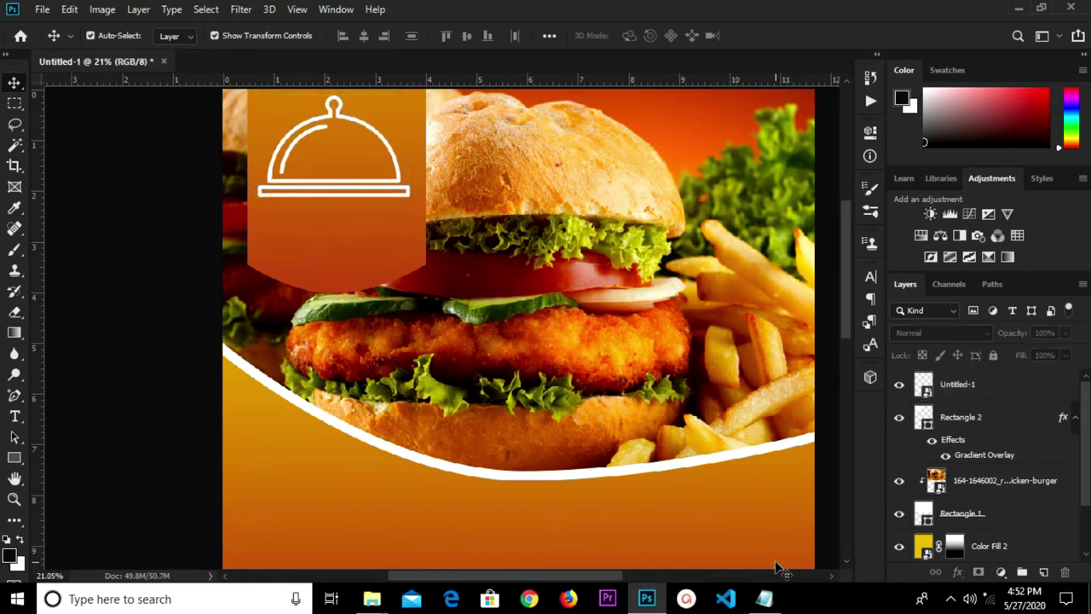
Step: Copy 'restaurant menu' from line 1 of the Notepad notes and return to the poster
click(764, 598)
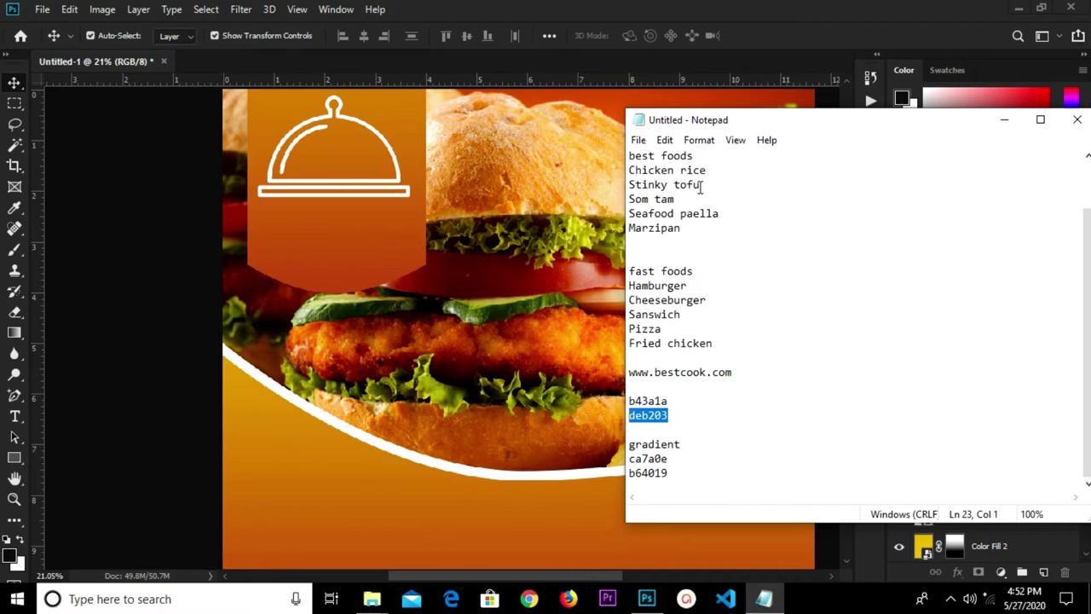
scroll(707, 187, up, 2)
key(Down)
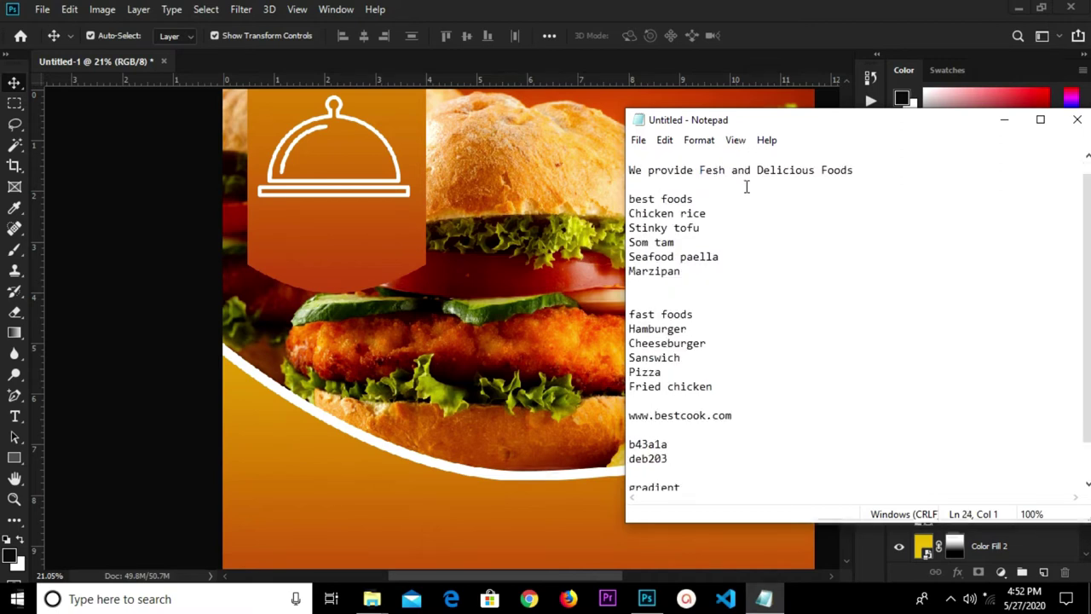
scroll(745, 192, up, 1)
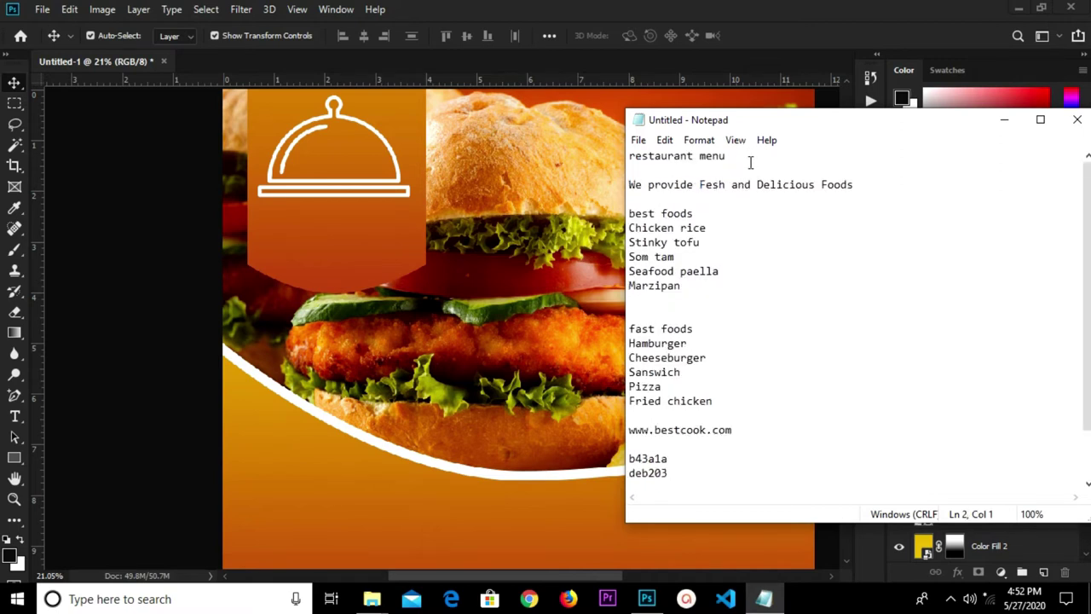
drag(712, 156, 632, 163)
right_click(652, 161)
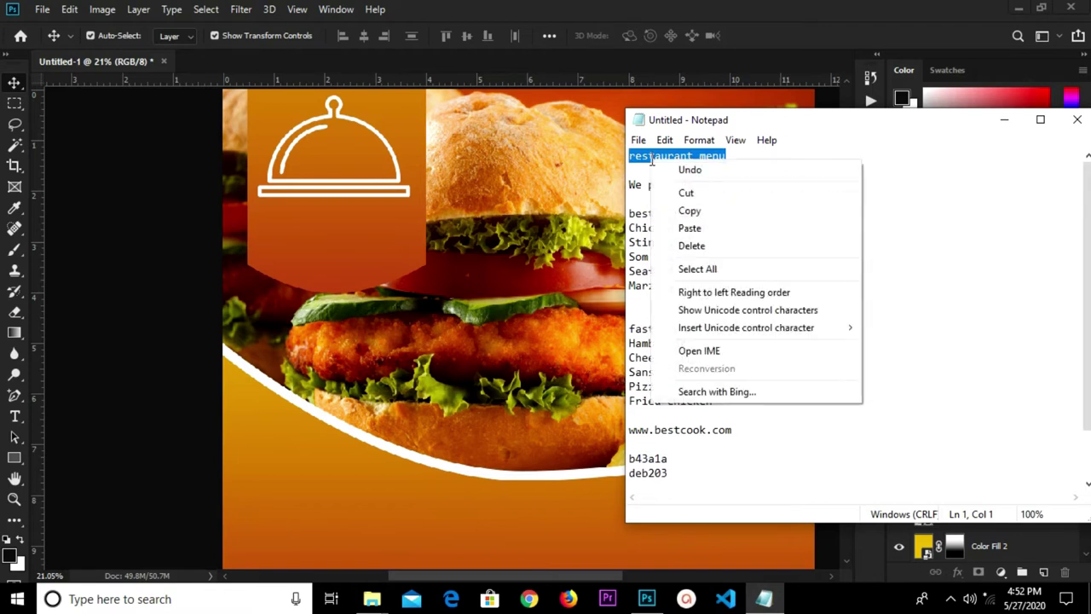
click(681, 213)
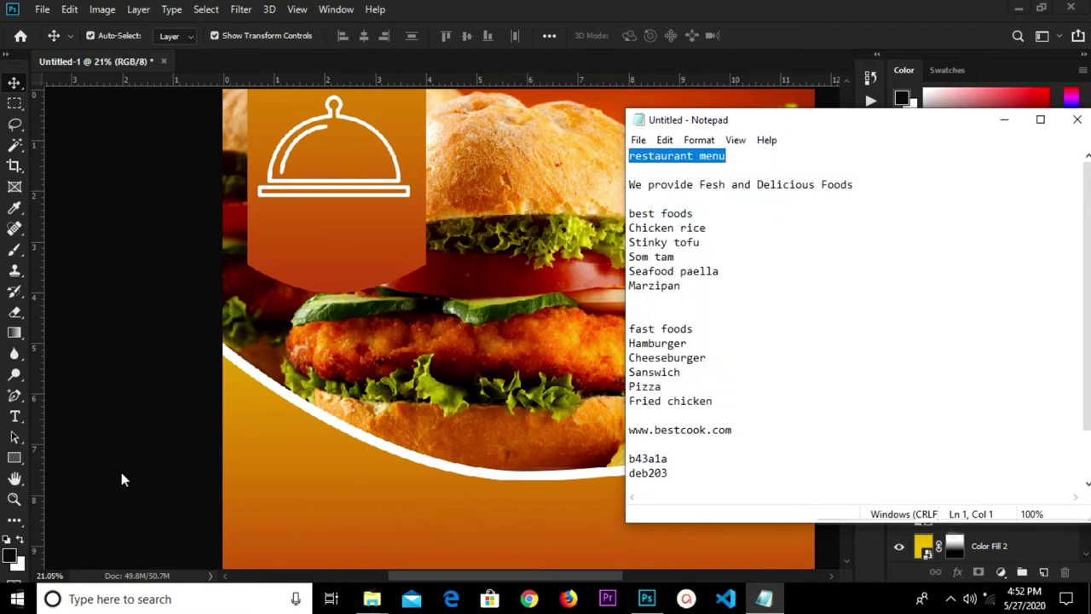
click(18, 420)
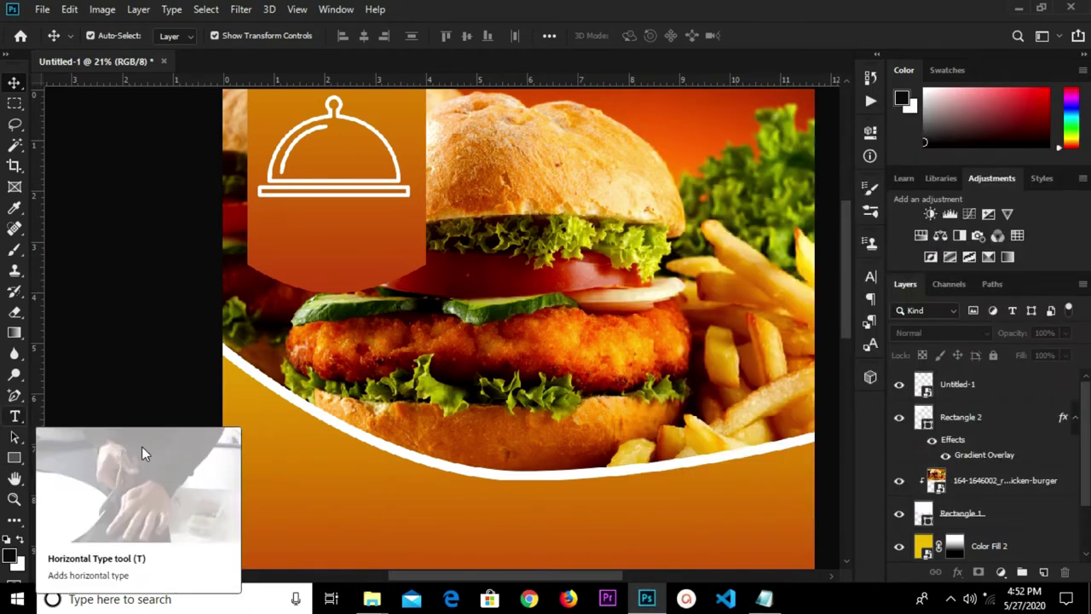
Step: Type 'restaurant menu' in white text below the curve
click(15, 417)
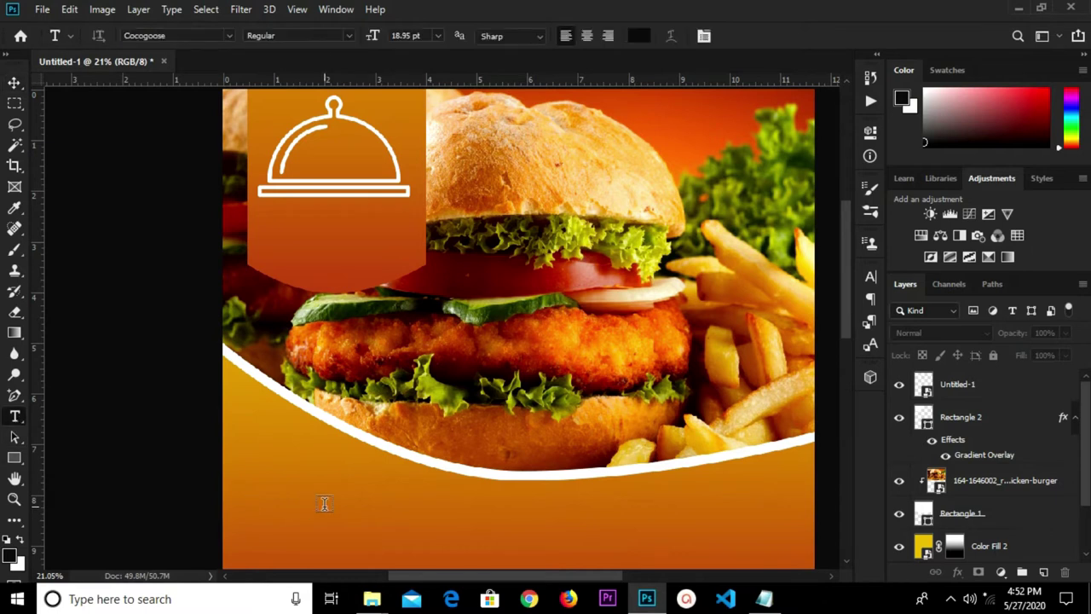
click(640, 36)
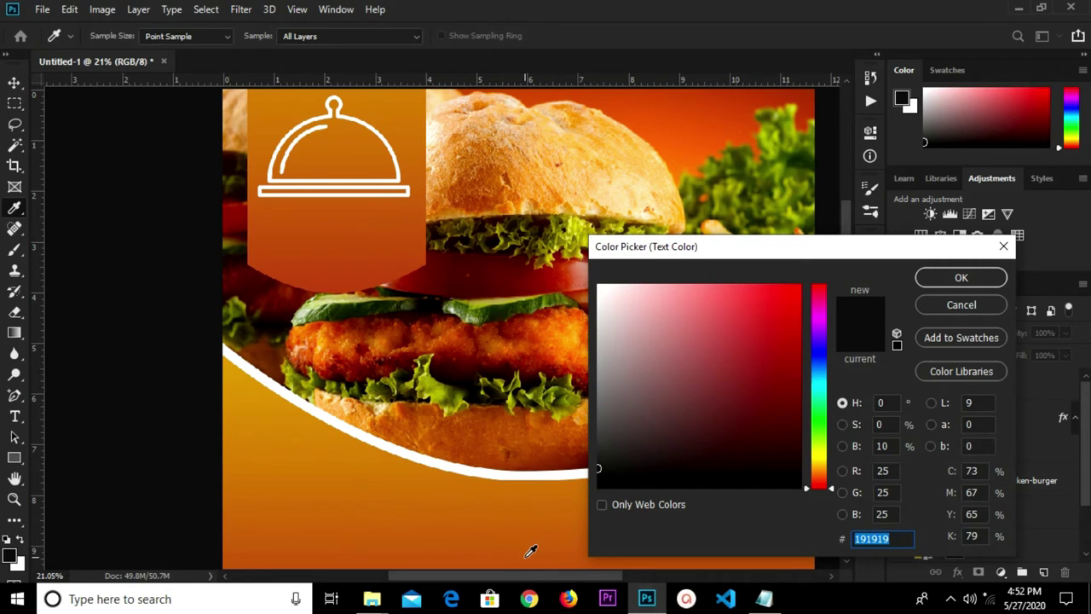
drag(660, 315, 599, 284)
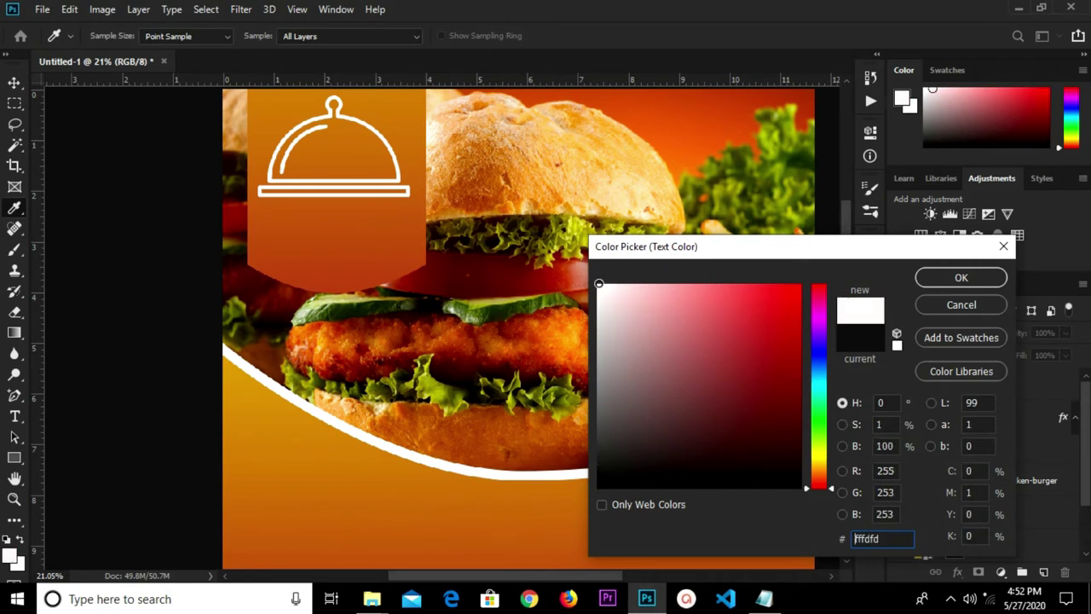
click(940, 277)
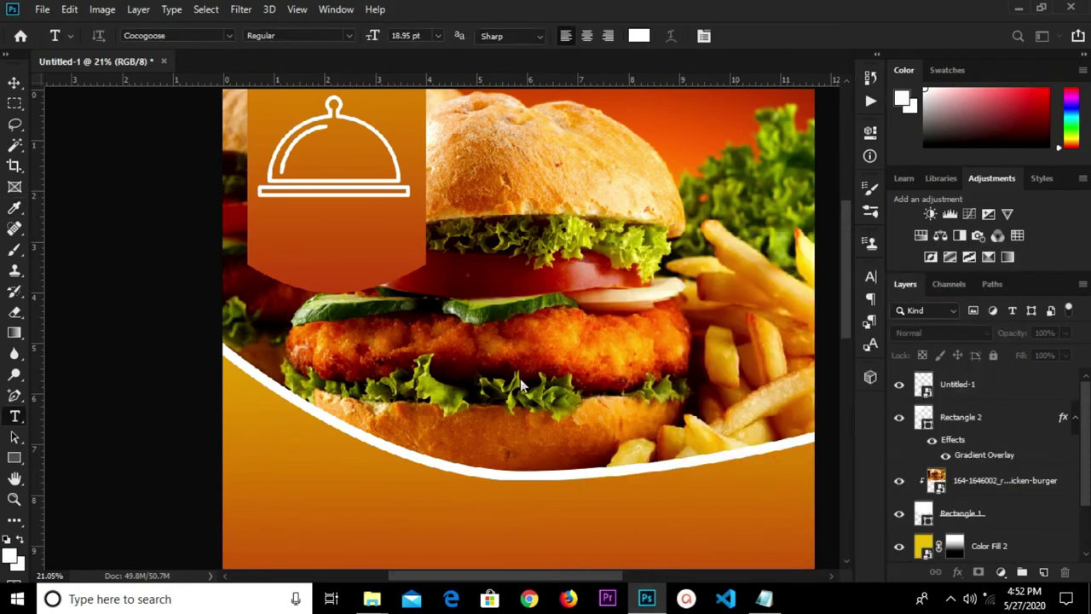
click(298, 471)
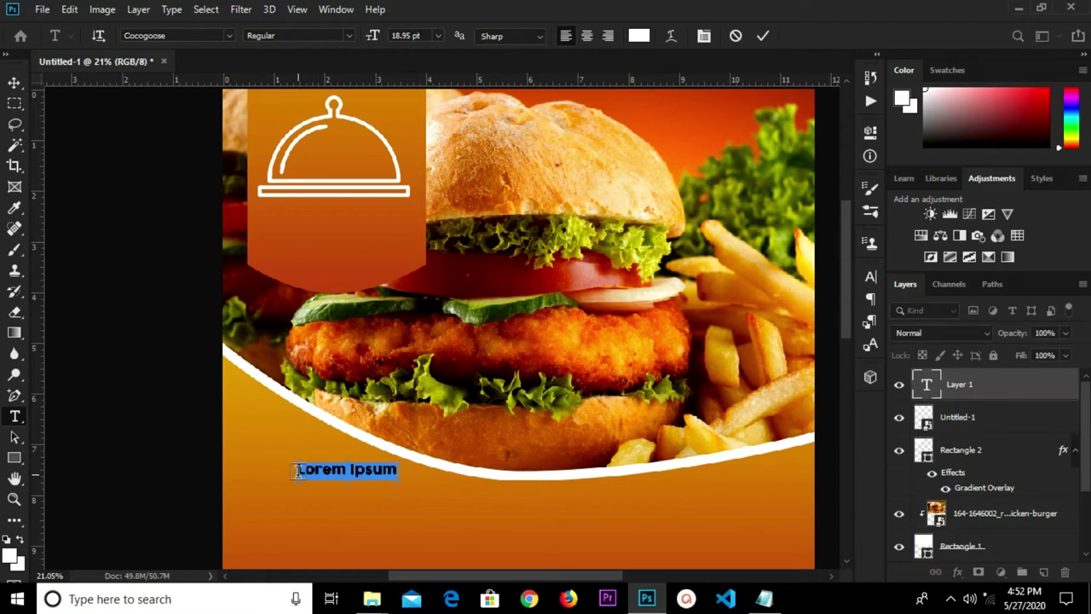
text(restaurant menu)
Step: Trim the text to 'menu' and paste 'restaurant' into a second text layer beneath it
scroll(358, 483, up, 1)
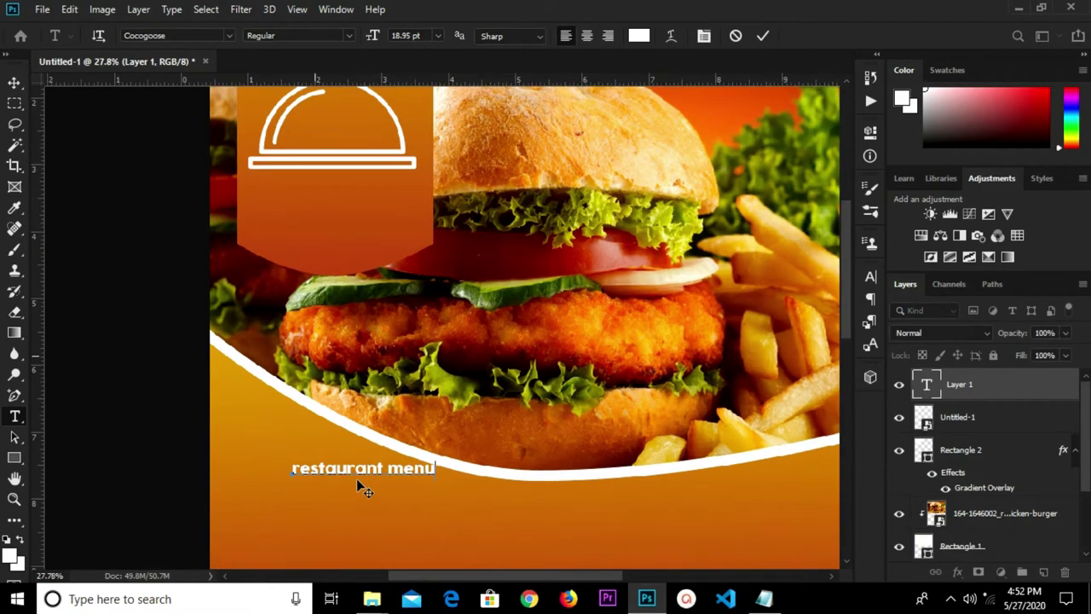
scroll(358, 480, up, 1)
drag(391, 463, 253, 460)
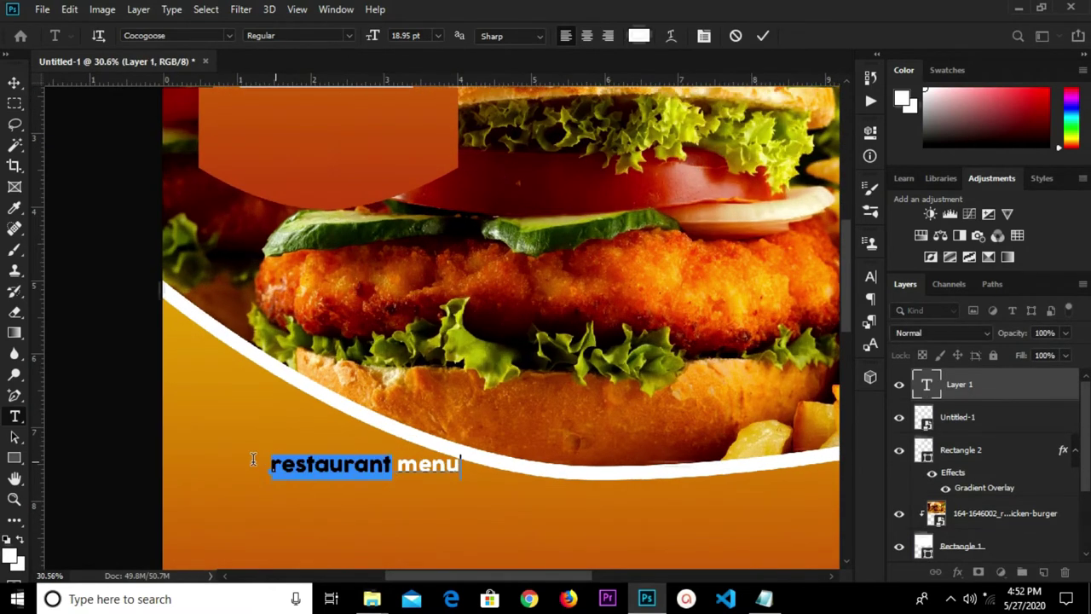
key(BackSpace)
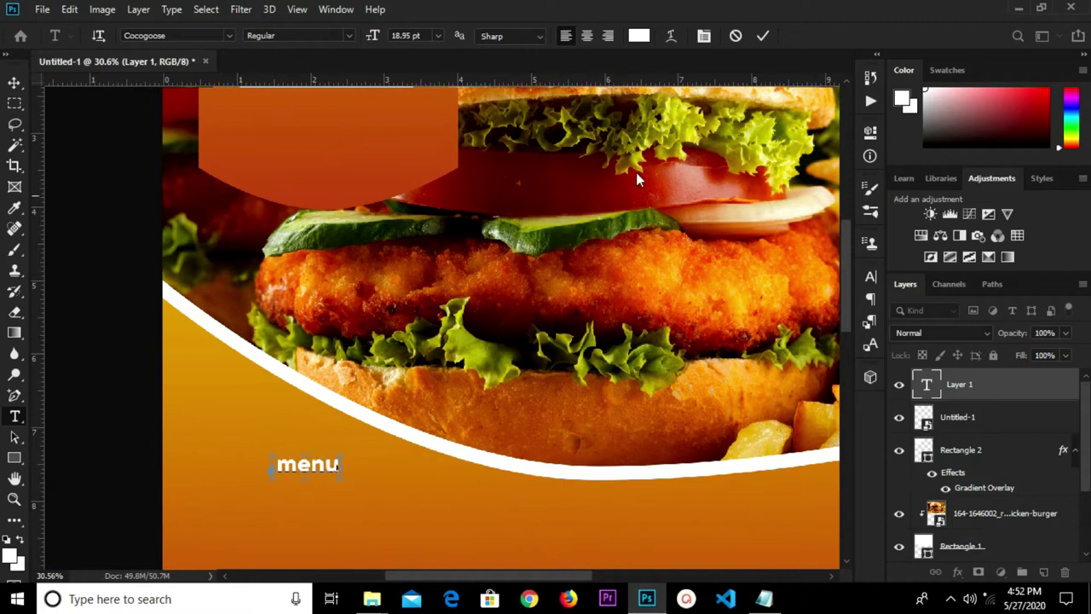
click(762, 37)
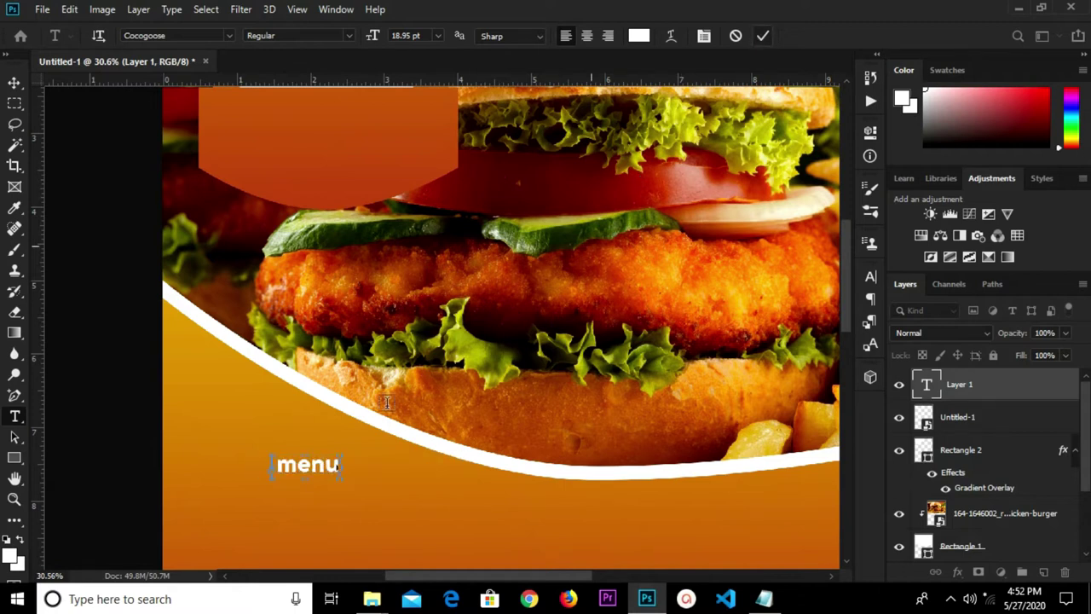
click(303, 510)
key(ctrl+v)
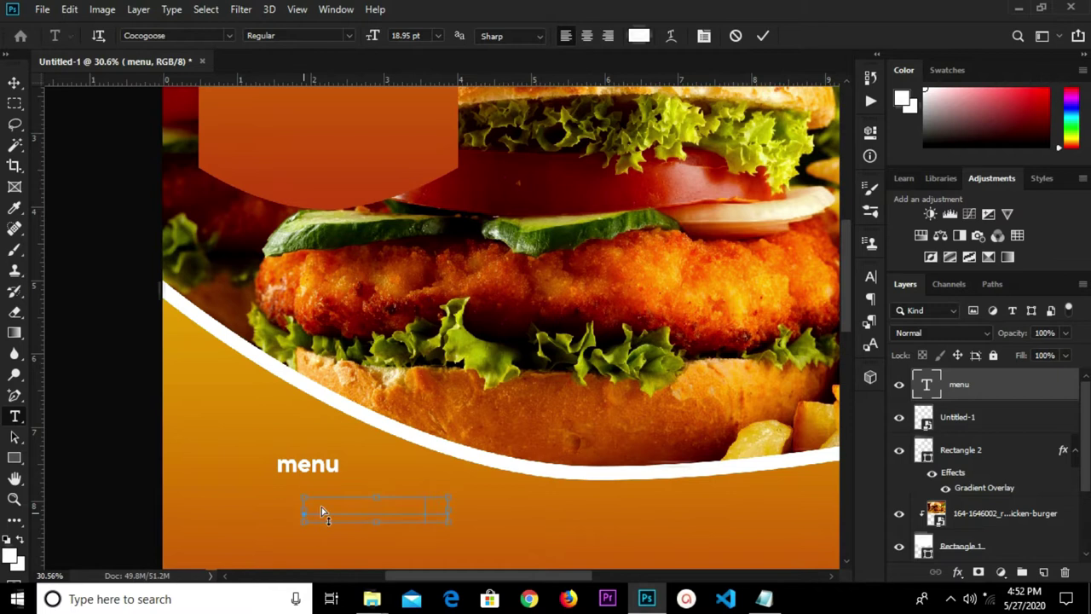
click(762, 35)
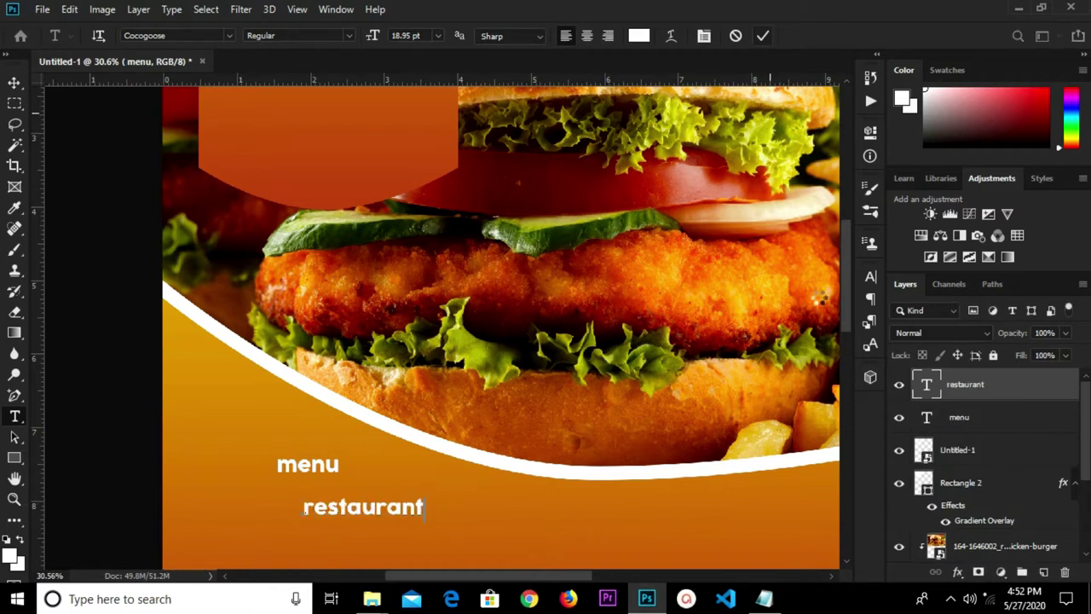
Step: Set the restaurant text to All Caps and move it up into the orange banner
click(869, 282)
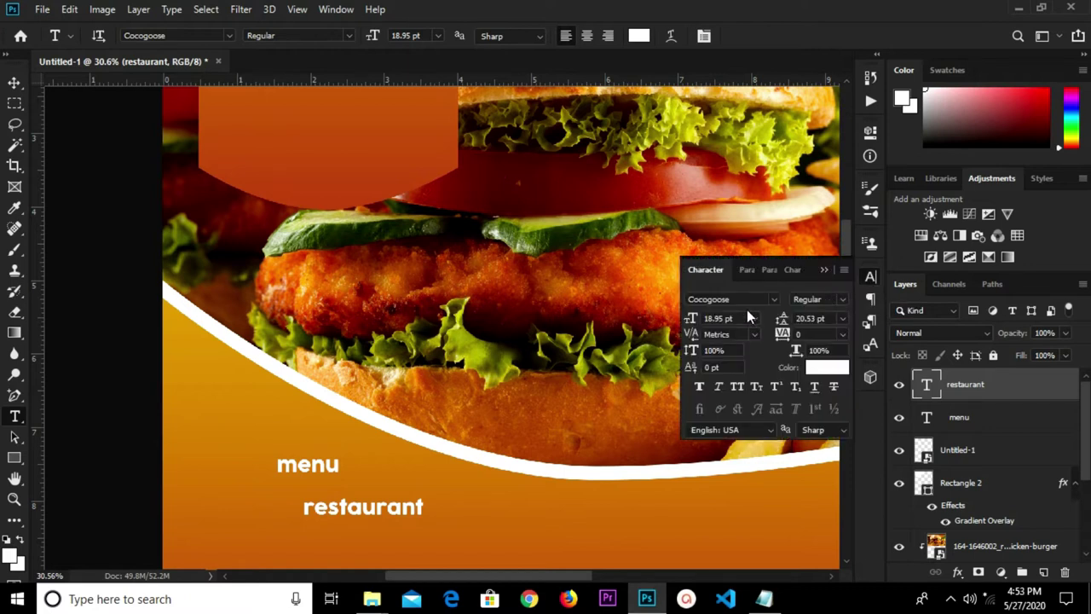
click(739, 387)
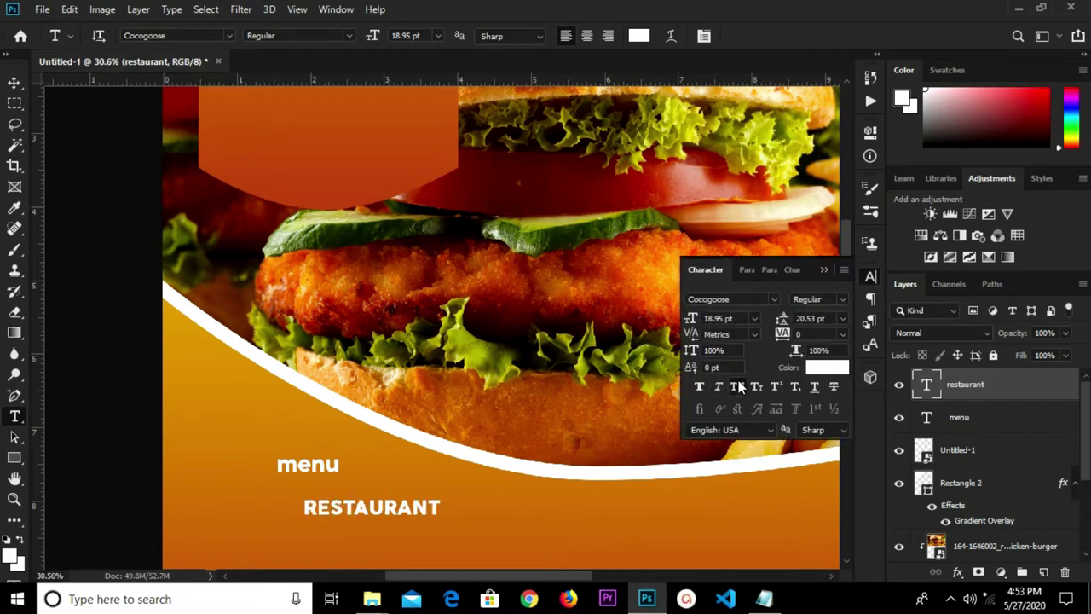
click(823, 271)
key(v)
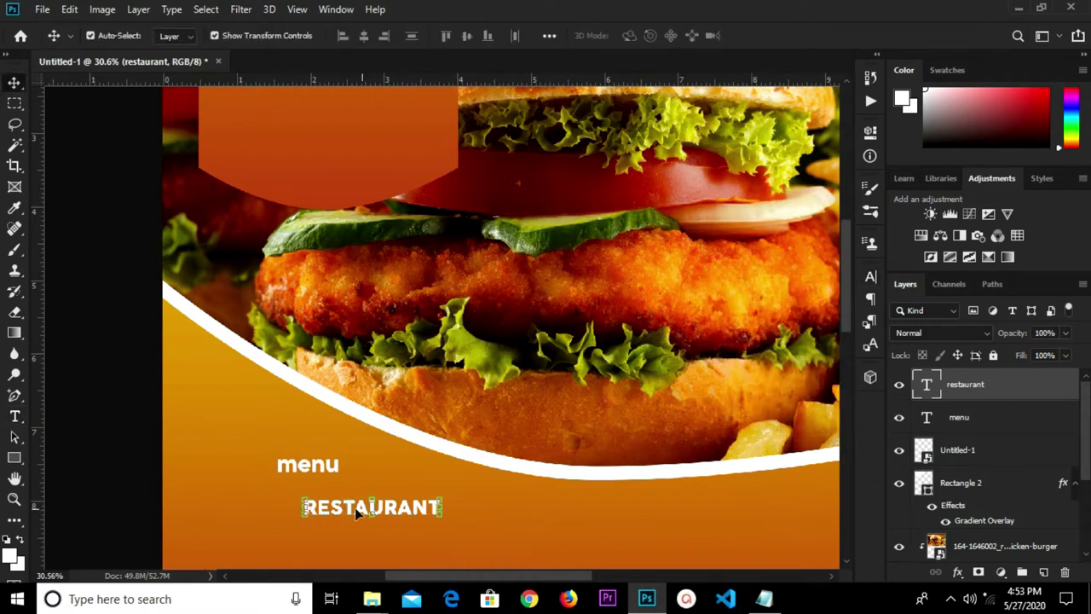
drag(392, 516, 339, 126)
scroll(339, 125, down, 5)
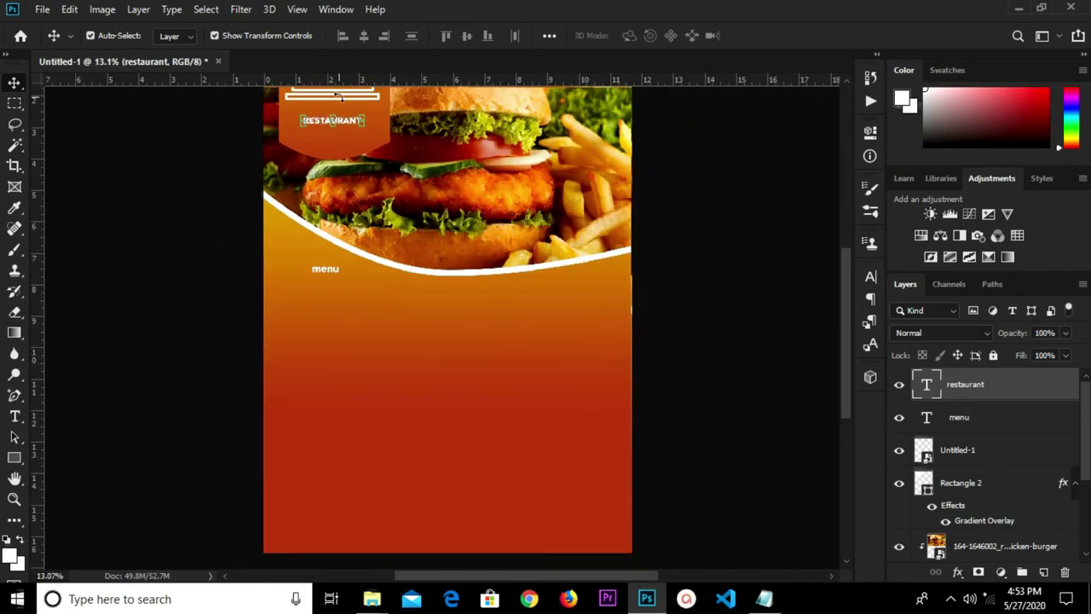
scroll(339, 100, up, 1)
drag(848, 375, 842, 294)
scroll(294, 307, up, 2)
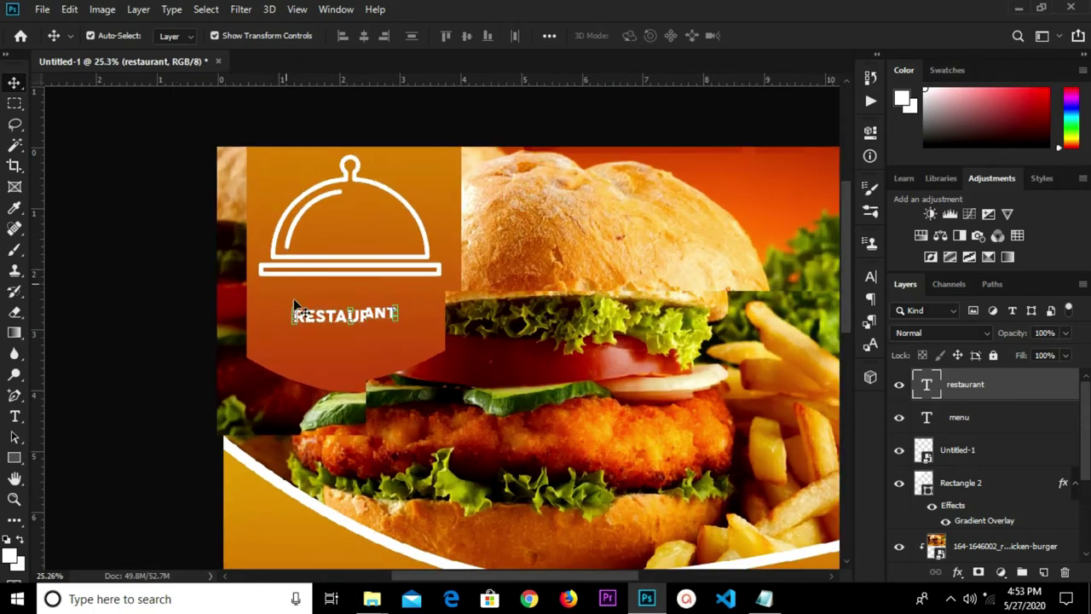
Step: Enlarge RESTAURANT to about 165% and nudge it down beneath the cloche icon
key(ctrl+t)
drag(406, 330, 461, 335)
scroll(401, 294, up, 1)
click(767, 37)
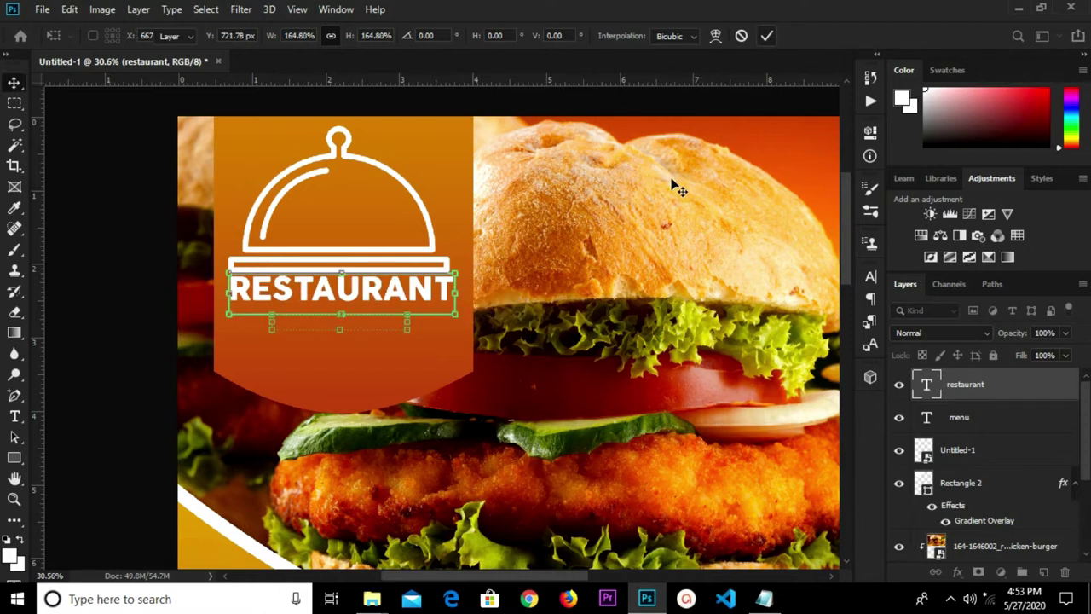
key(Down)
key(Down)
key(Down)
key(Down)
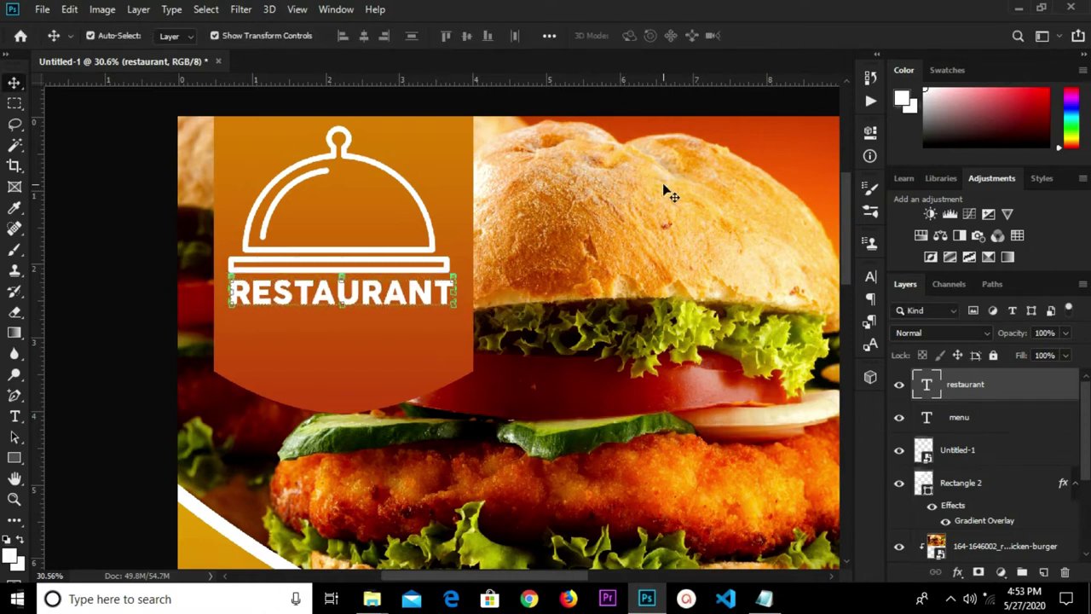
scroll(517, 184, down, 5)
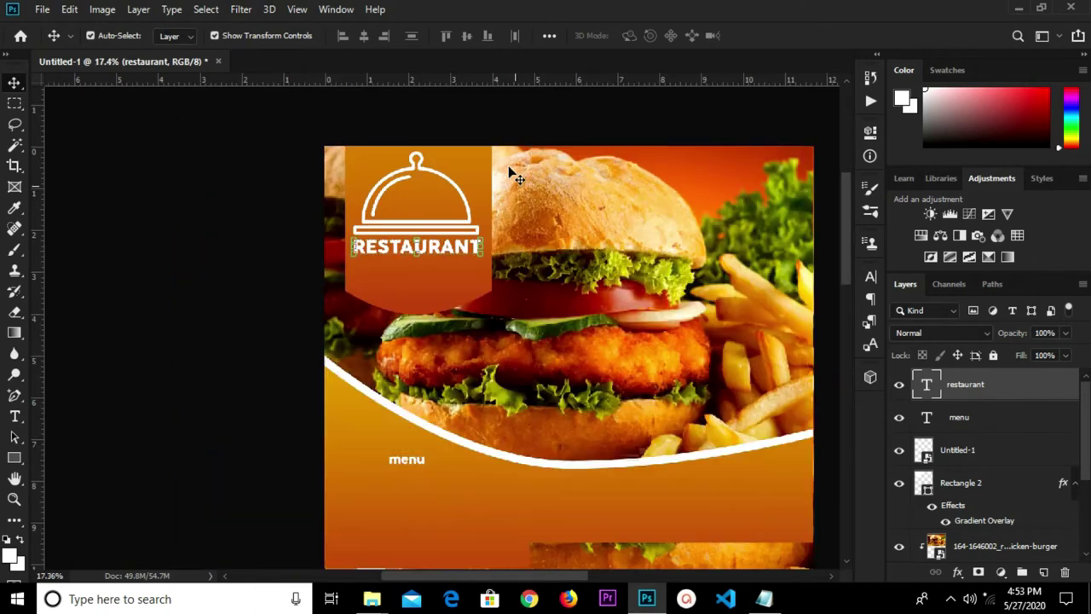
scroll(341, 302, up, 3)
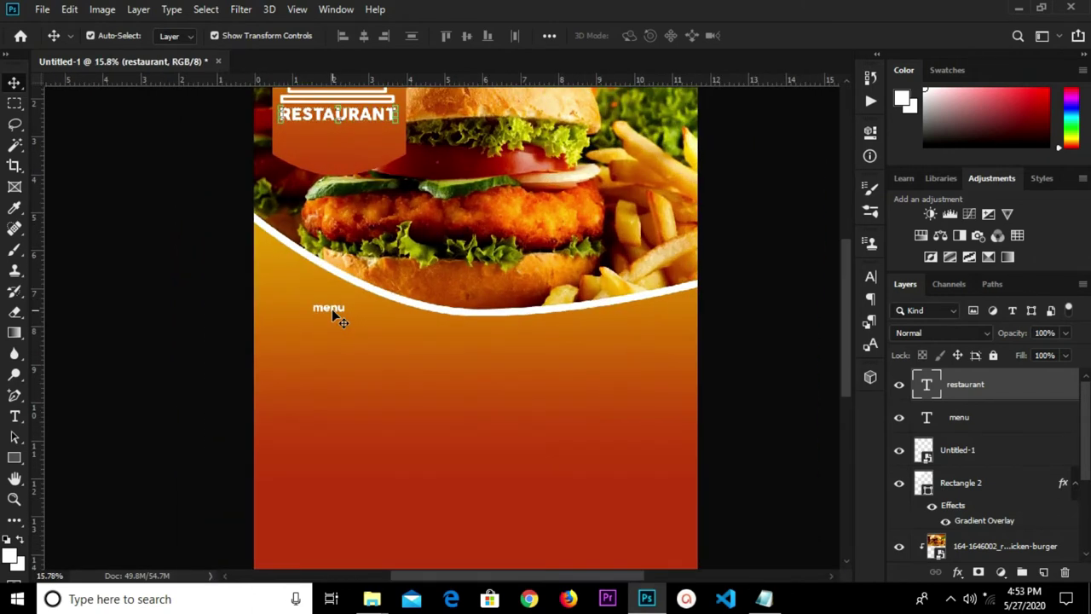
Step: Set the menu text layer to All Caps
click(331, 309)
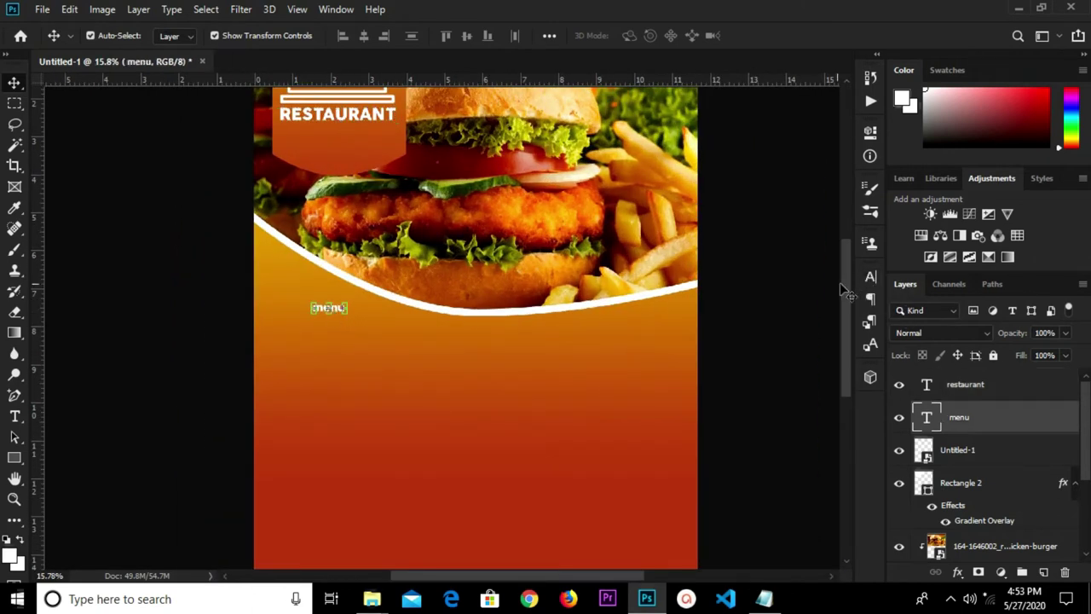
click(870, 277)
click(727, 391)
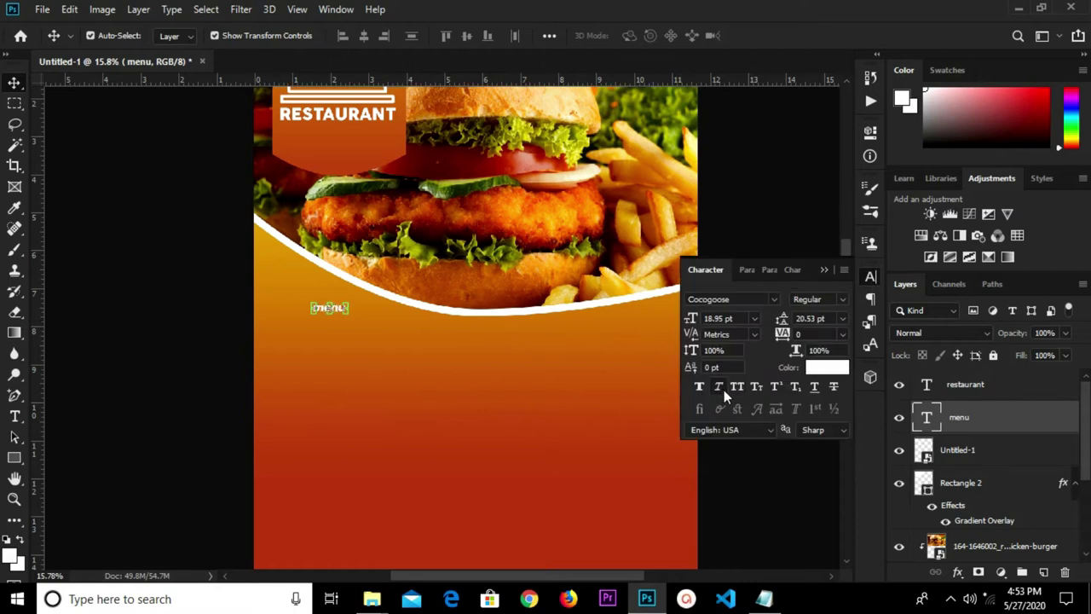
click(737, 388)
click(829, 270)
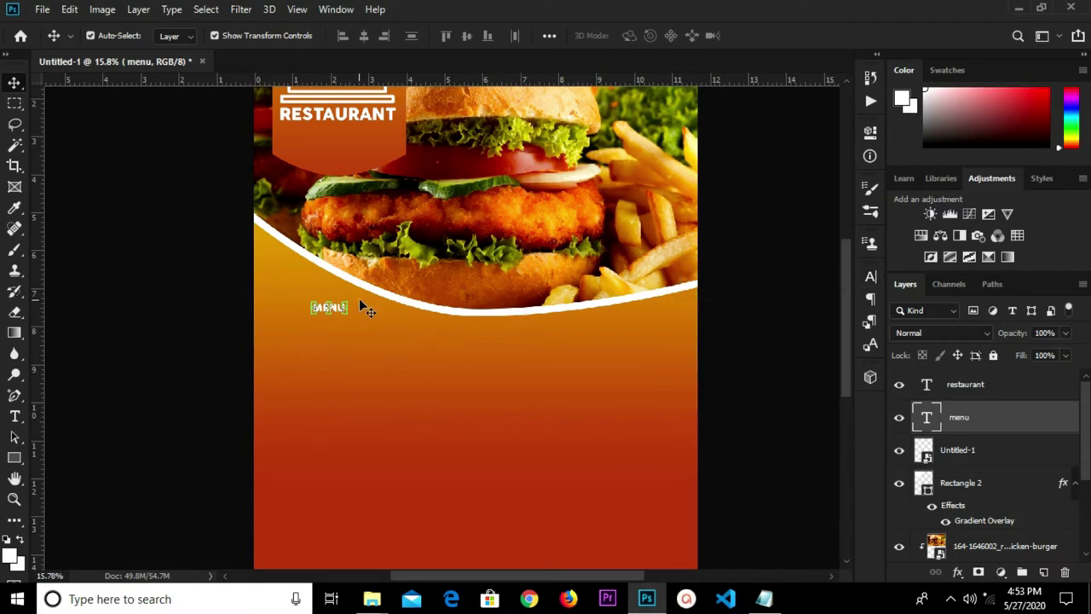
Step: Scale MENU up to about 362% and place it beneath RESTAURANT in the banner
key(ctrl+t)
drag(345, 302, 334, 137)
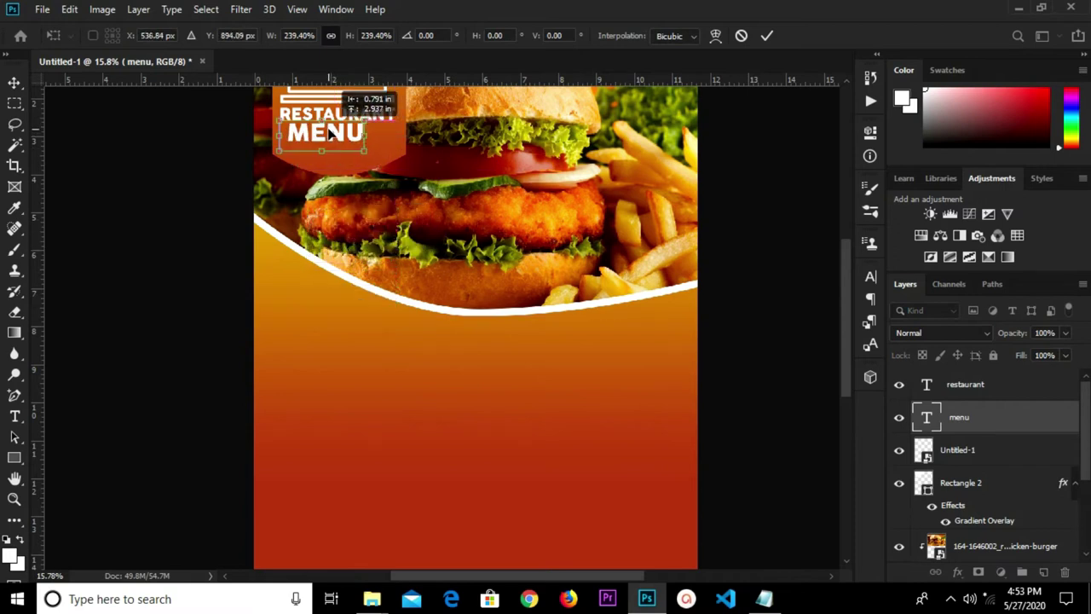
scroll(334, 137, up, 3)
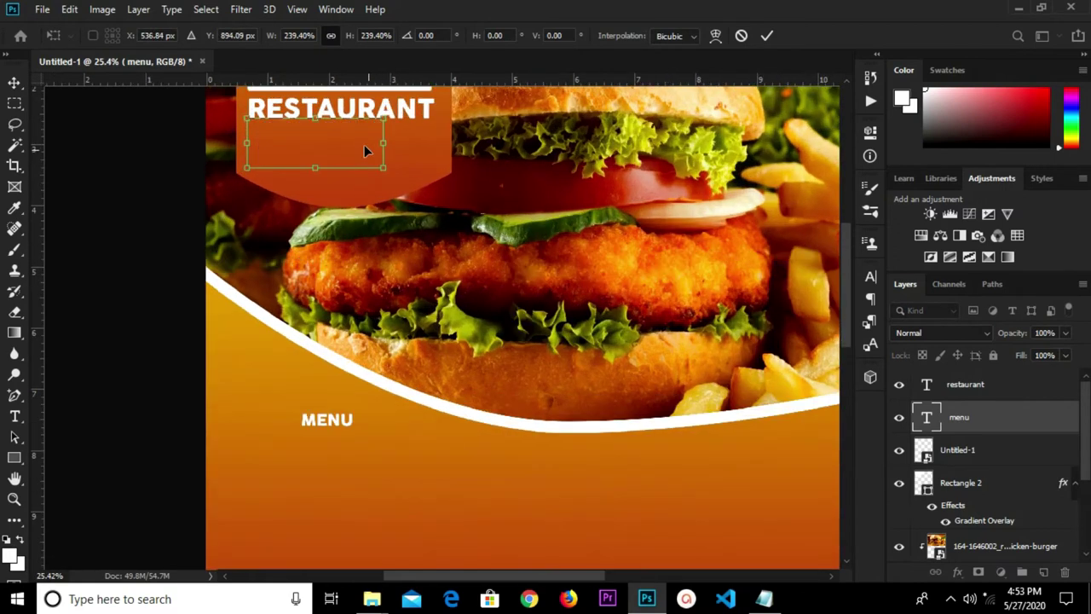
drag(364, 144, 426, 202)
drag(426, 202, 433, 193)
scroll(232, 109, up, 1)
scroll(232, 109, up, 1)
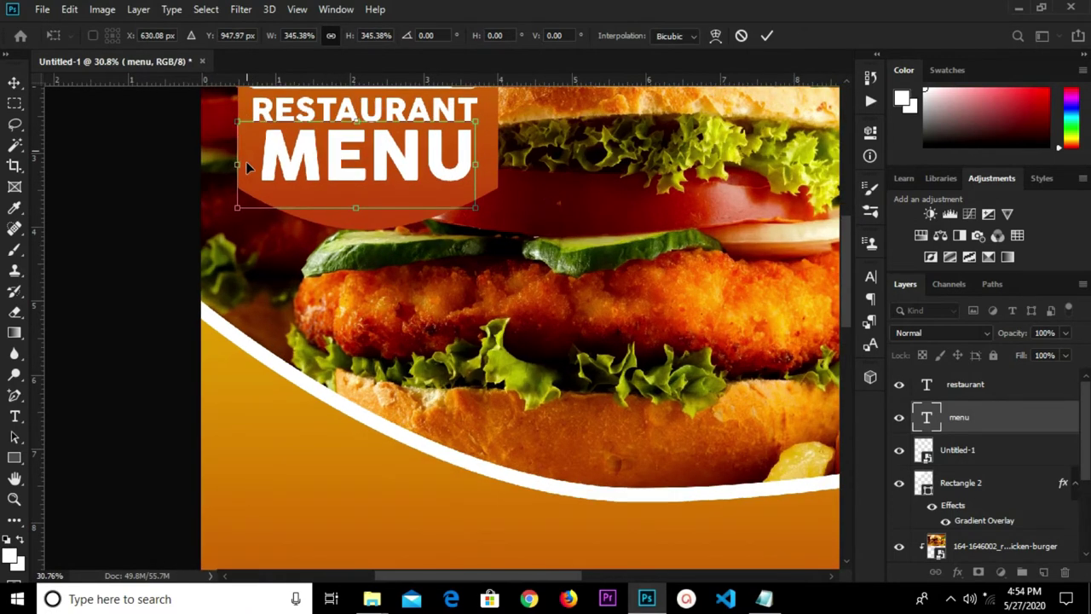
drag(240, 207, 230, 220)
click(764, 37)
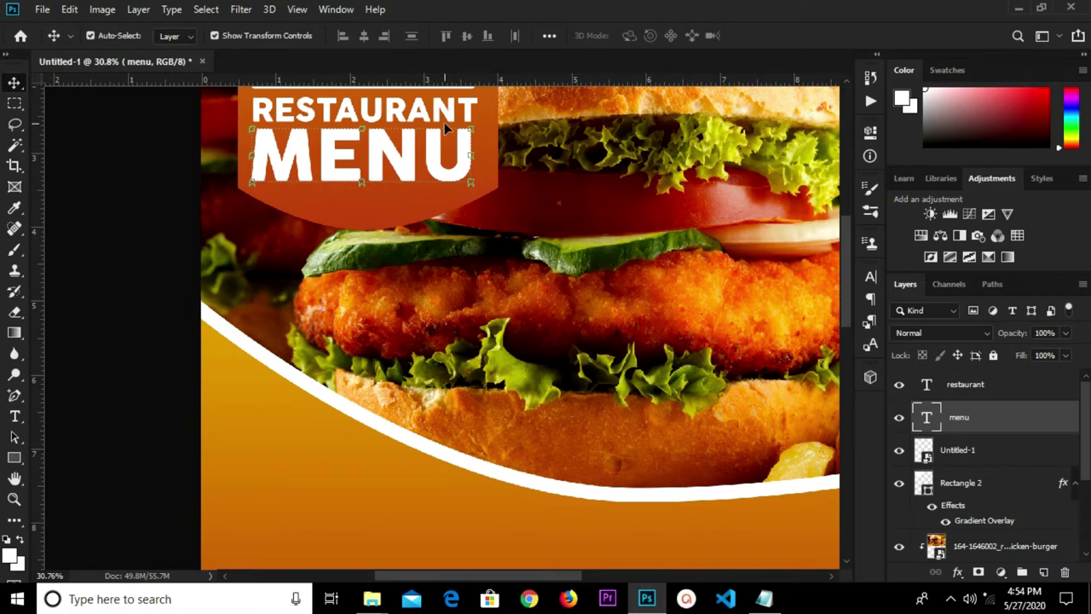
Step: Nudge MENU and RESTAURANT slightly right to align the heading
drag(444, 122, 453, 124)
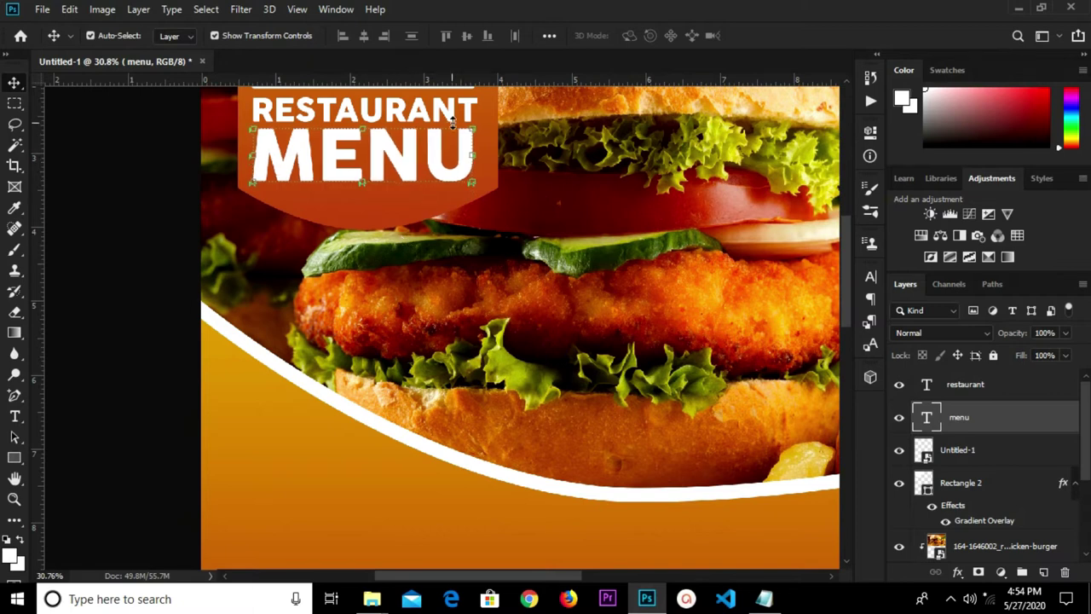
click(422, 341)
click(438, 122)
drag(437, 122, 439, 123)
click(462, 180)
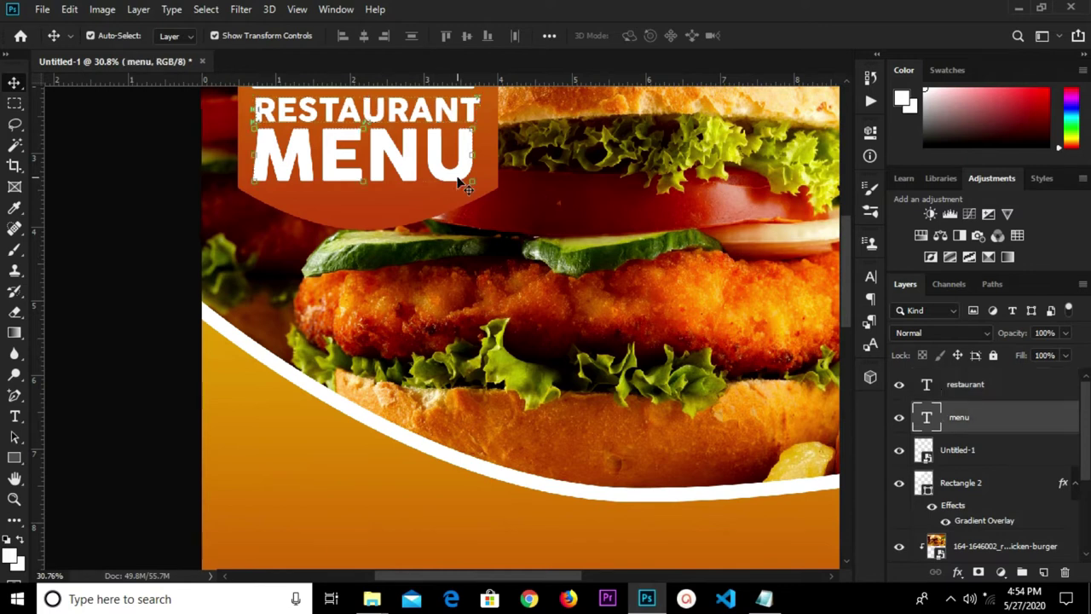
Step: Add a Drop Shadow to MENU at 46% opacity, 90° angle and 15 px distance
click(958, 572)
click(969, 564)
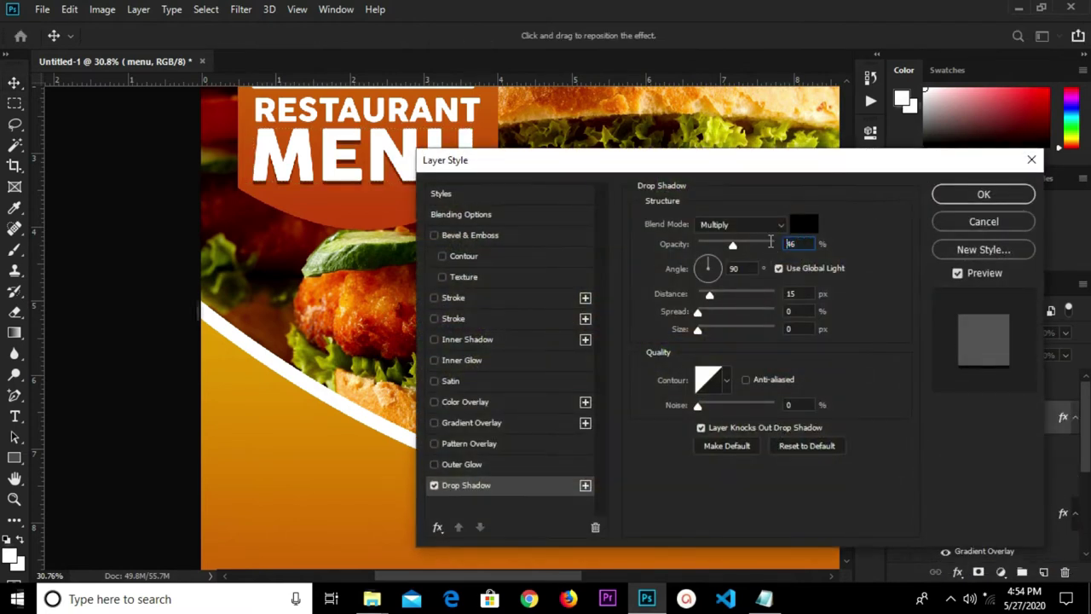
drag(710, 295, 748, 295)
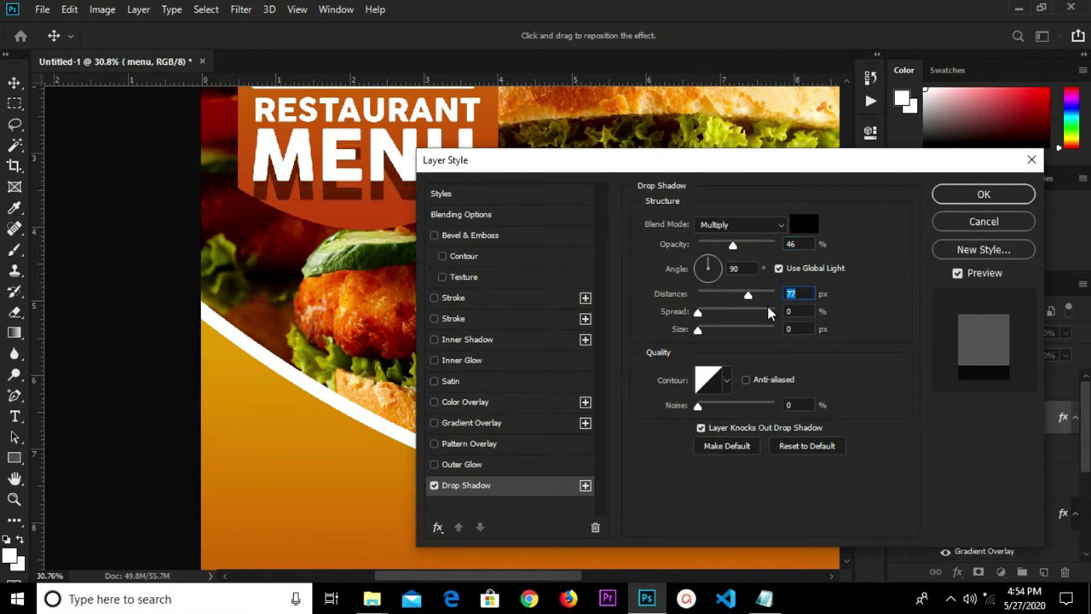
click(783, 294)
text(000)
key(Return)
text(15)
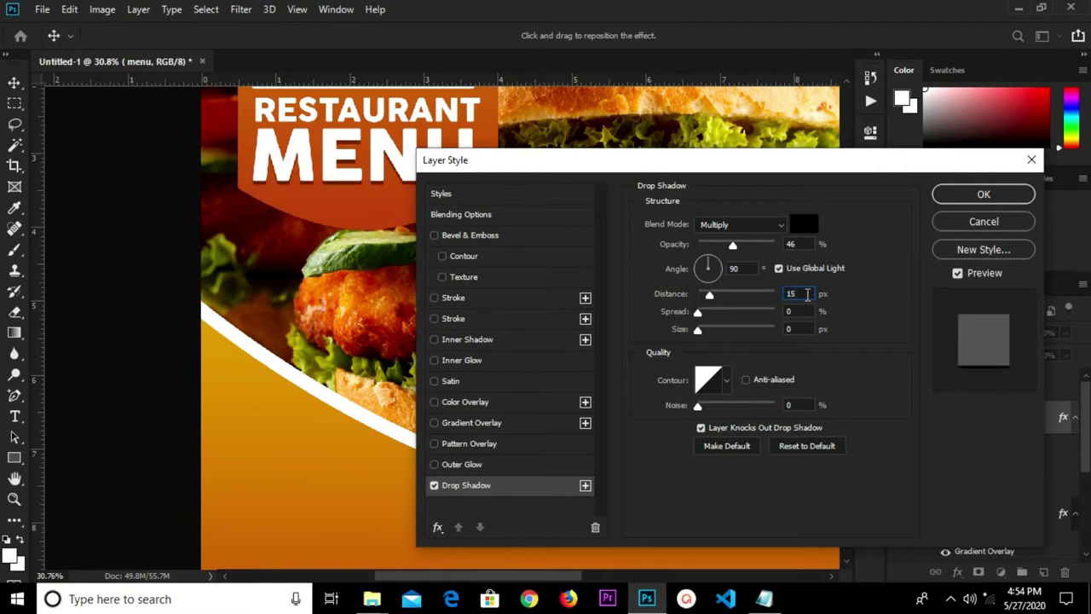
click(972, 195)
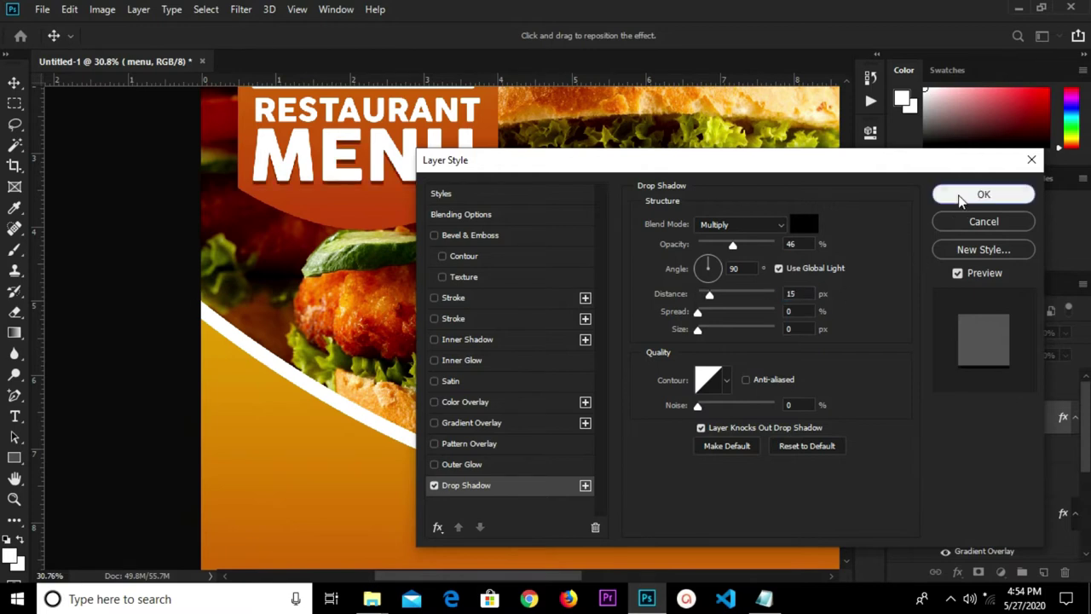
key(ctrl+0)
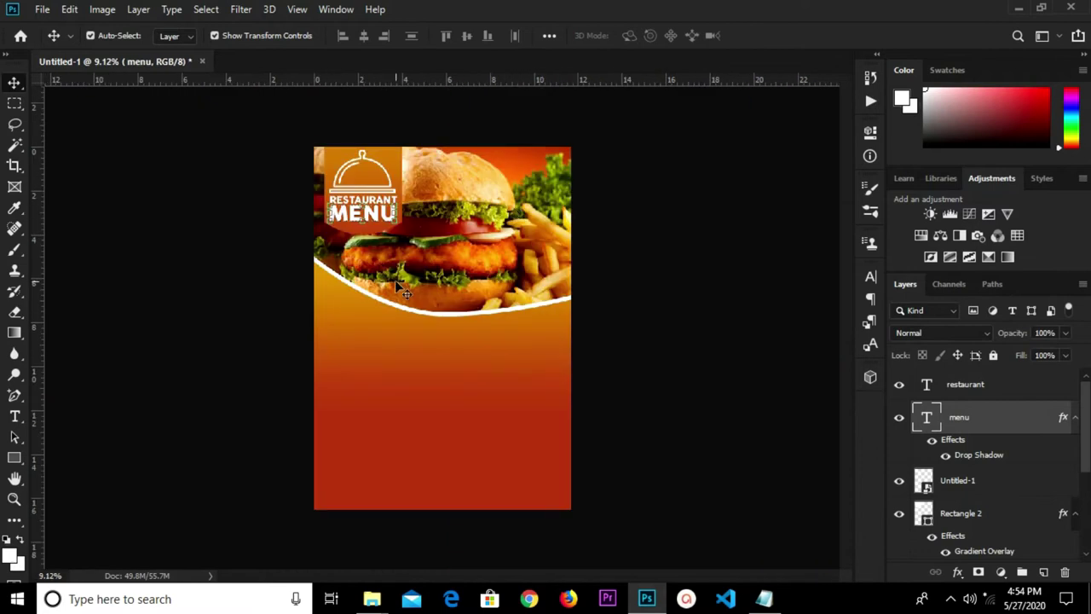
click(265, 294)
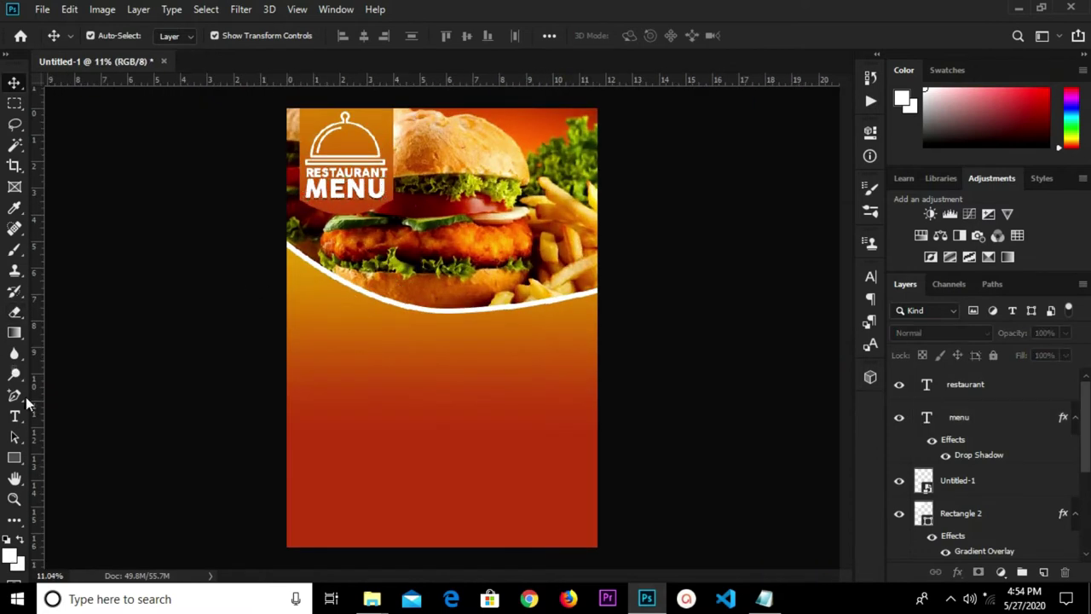
Step: Draw a white circle over the wave's left side and enlarge it to about 110%
click(19, 457)
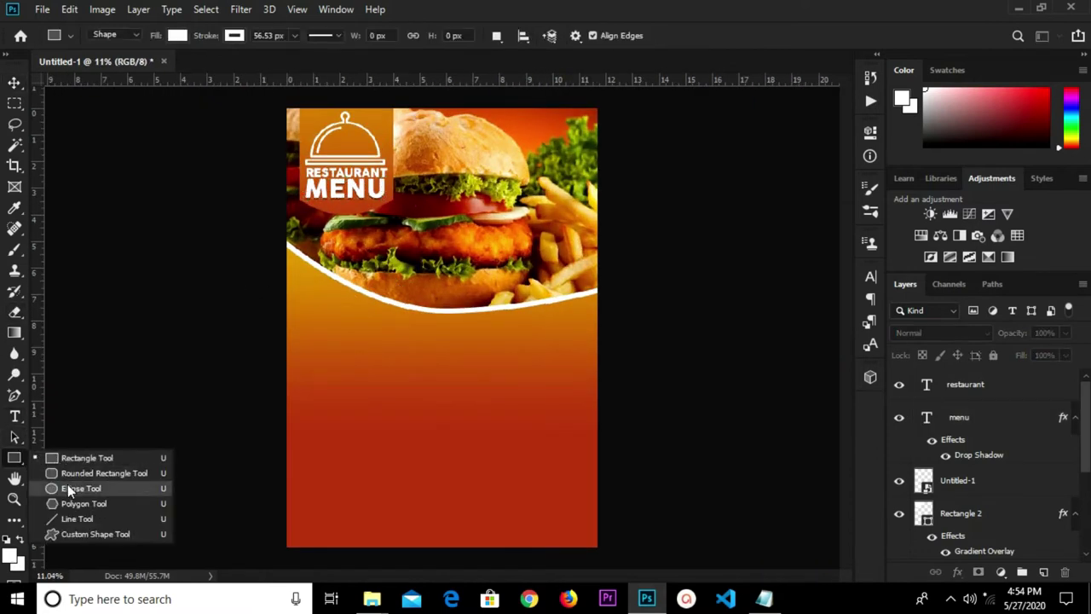
click(67, 484)
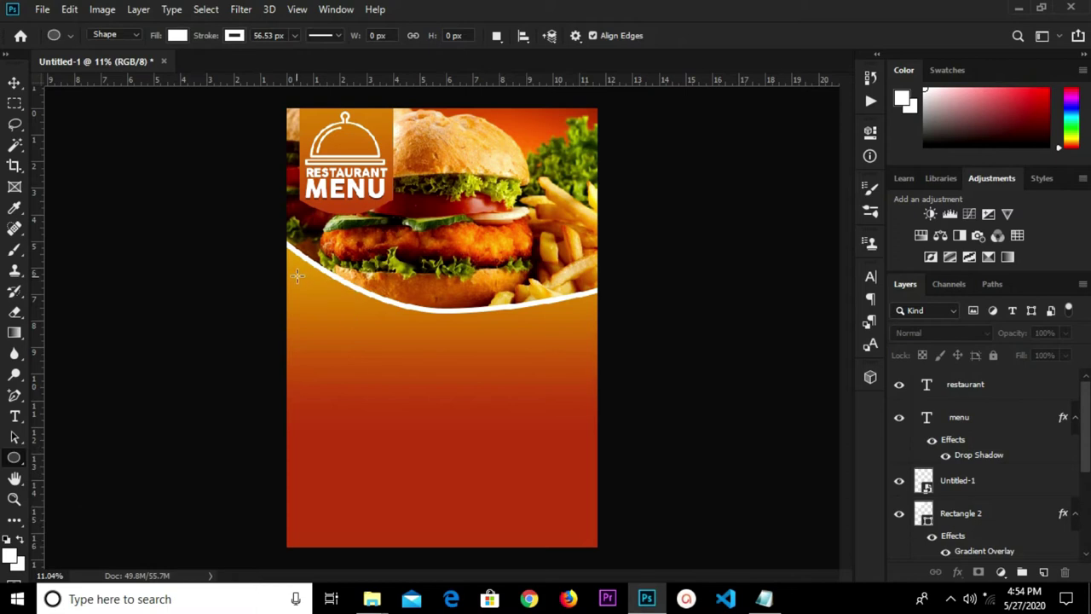
drag(300, 274, 405, 416)
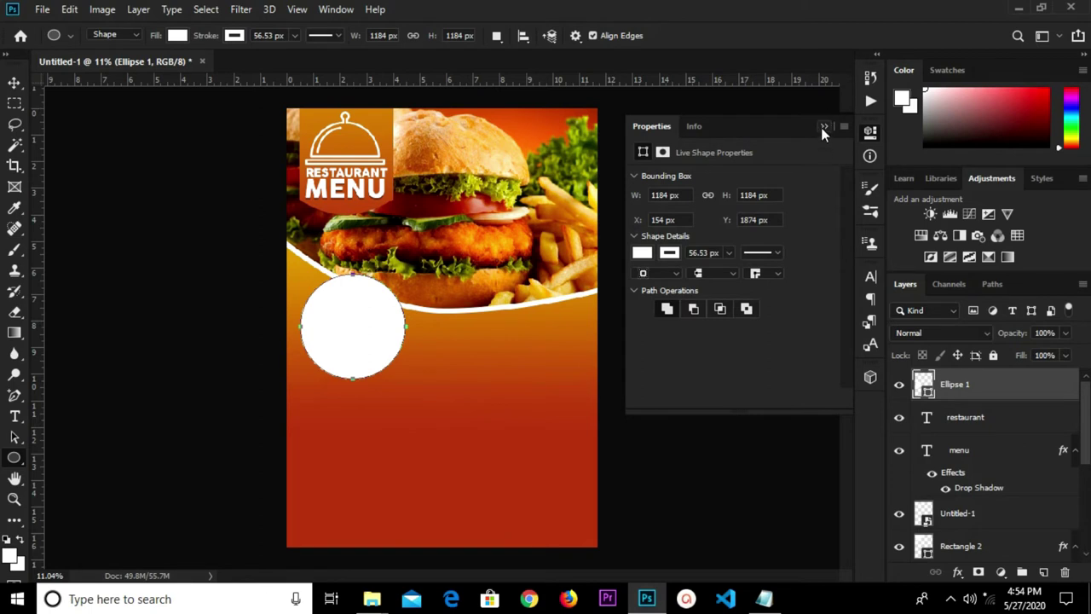
click(824, 128)
key(v)
drag(378, 316, 370, 313)
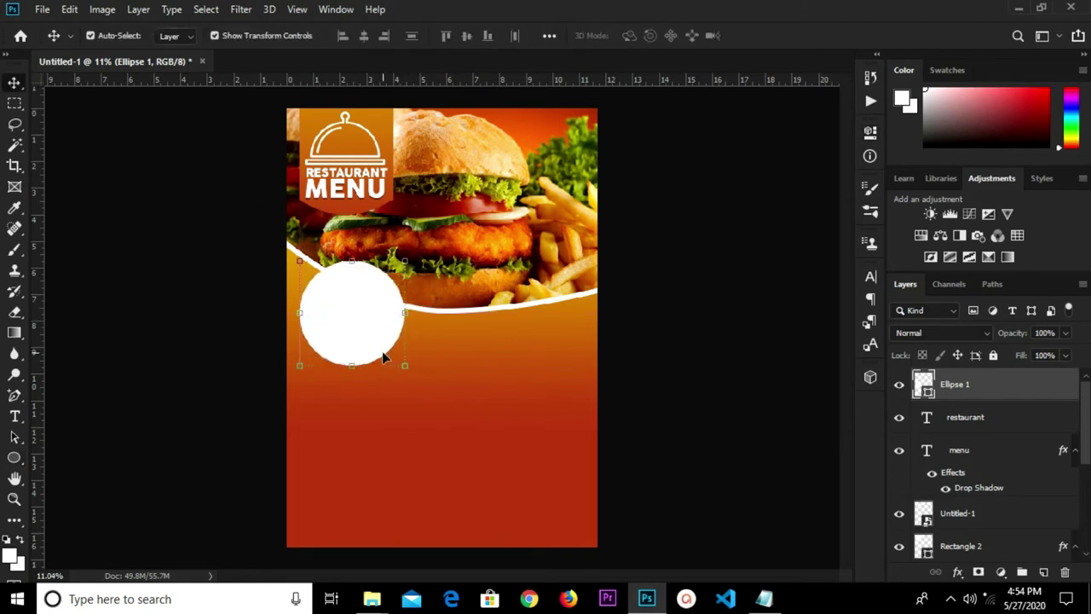
drag(404, 365, 417, 376)
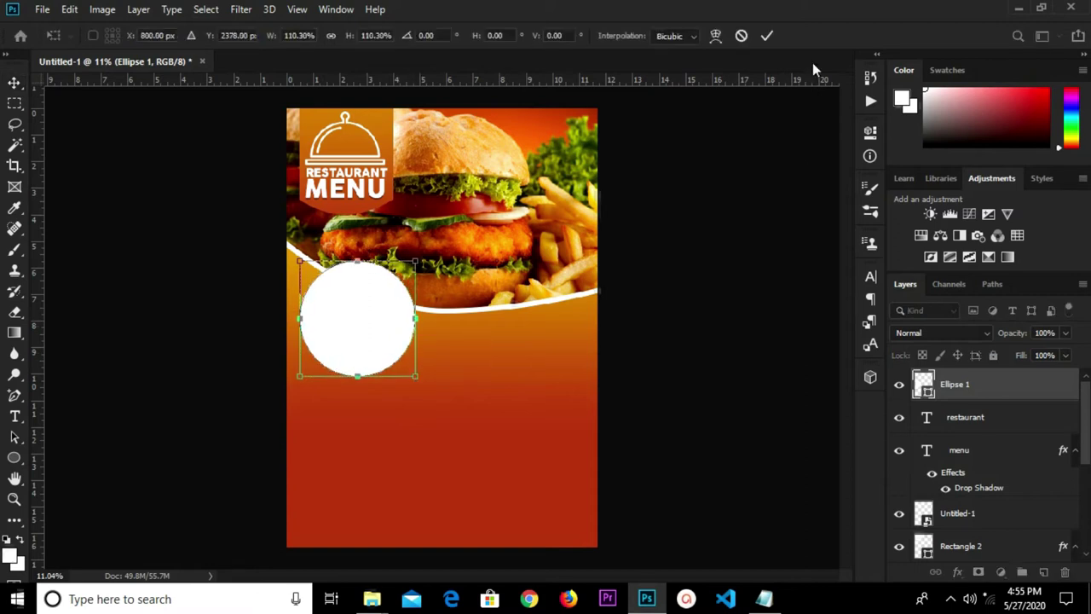
click(769, 37)
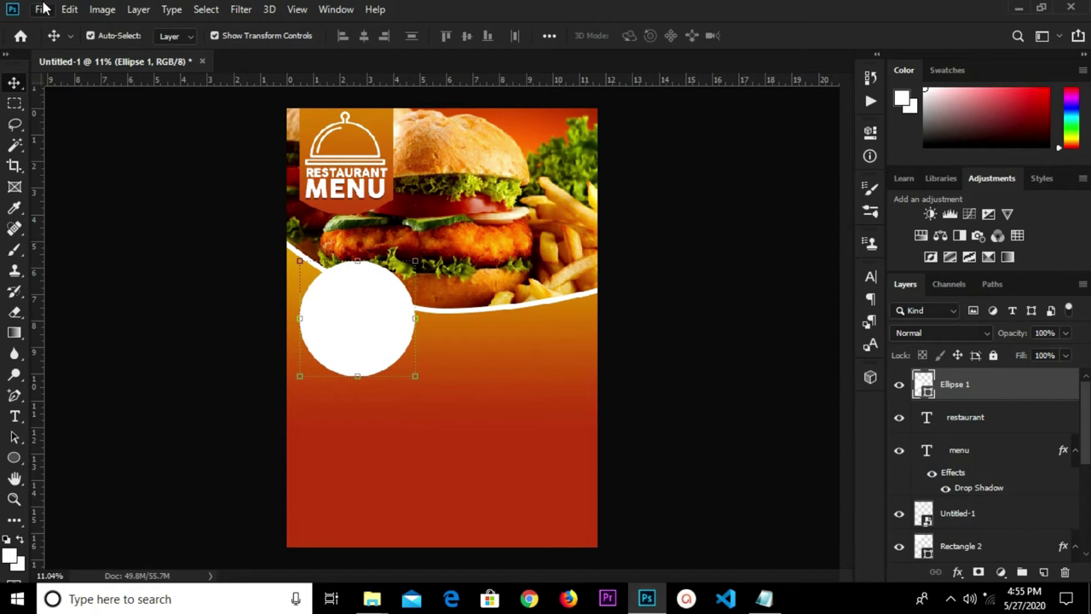
Step: Place the rice-and-chicken photo embedded and shrink it to about a third
click(43, 9)
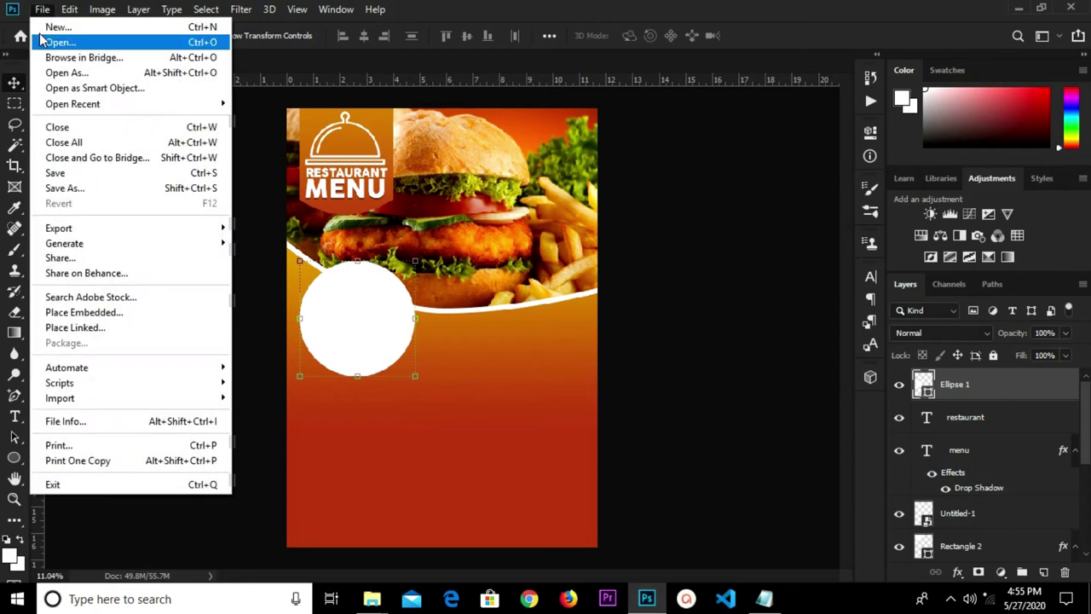
click(99, 312)
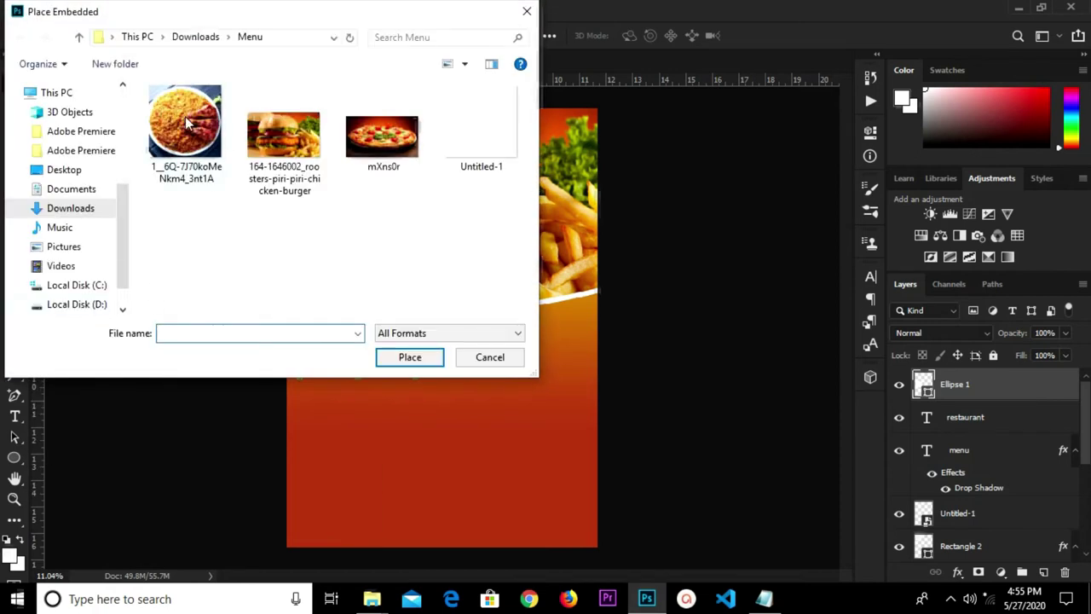
double_click(186, 122)
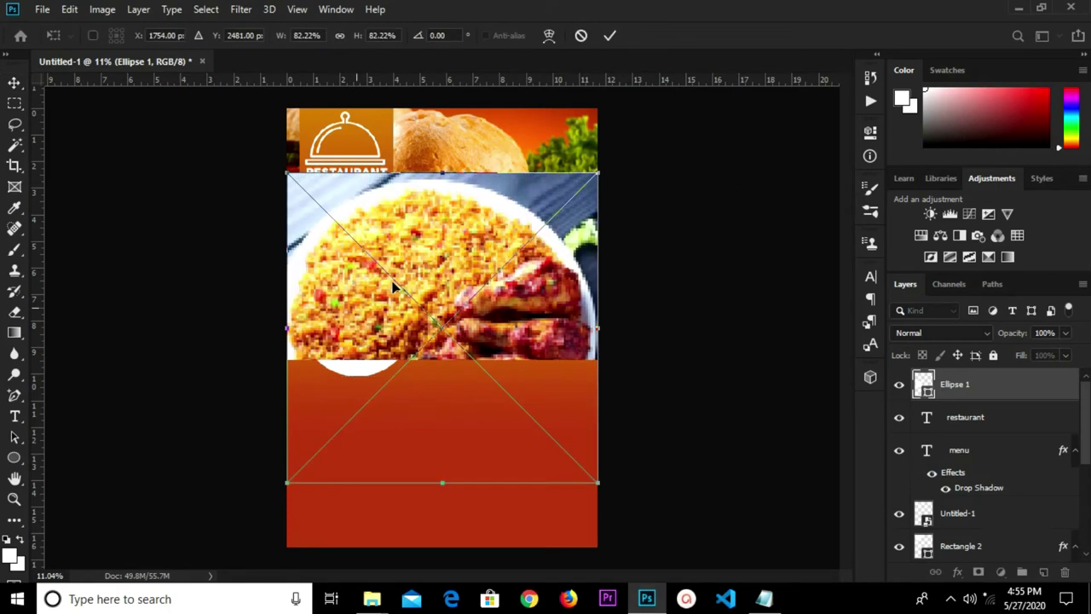
click(608, 36)
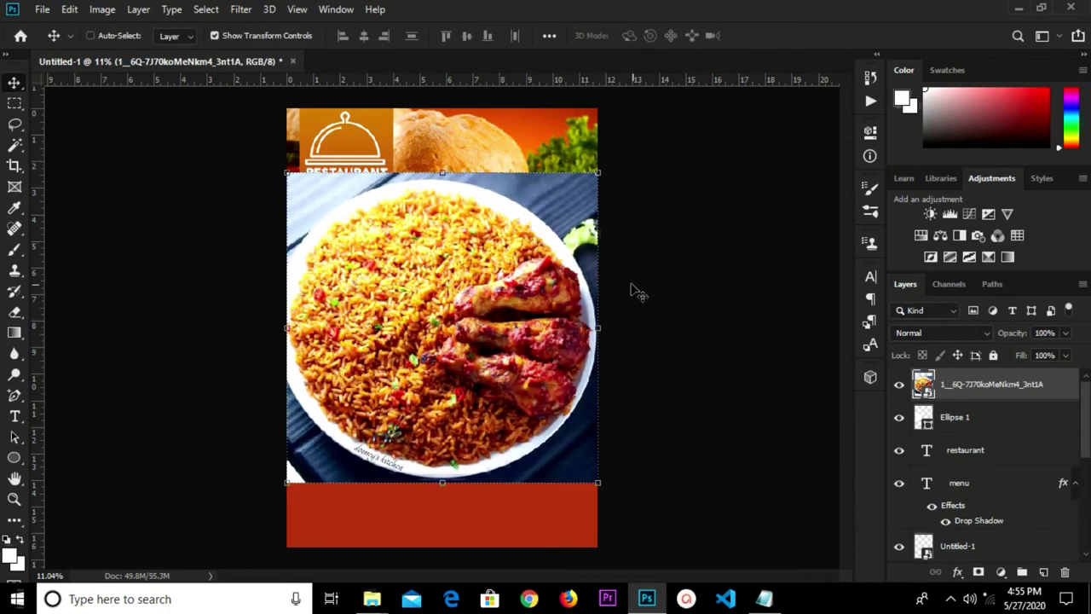
key(ctrl+t)
drag(600, 167, 414, 357)
key(Return)
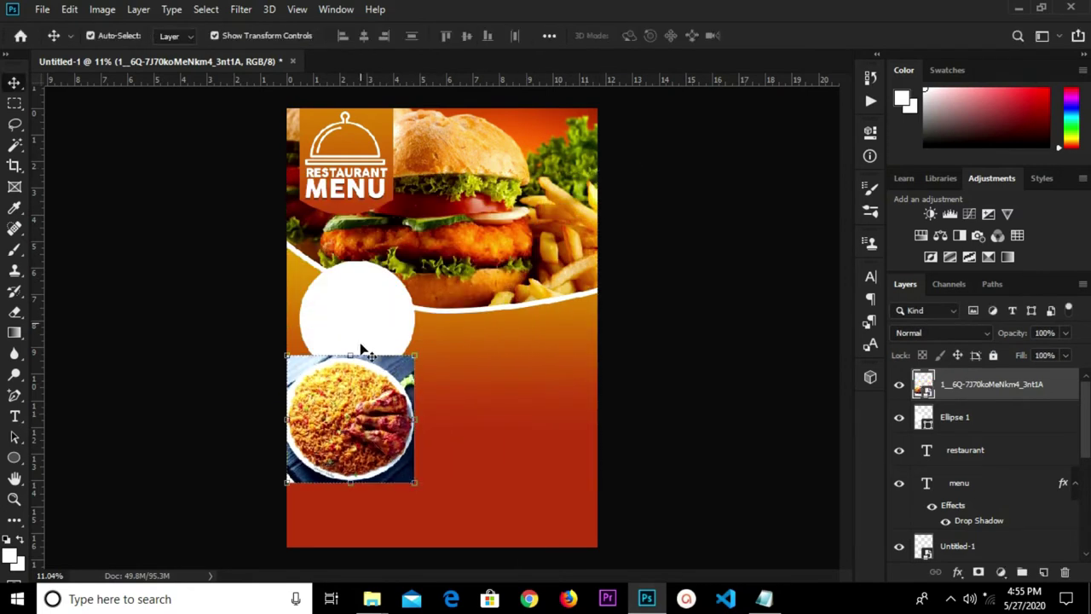
Step: Move the rice photo over the left circle and clip it into the circle
drag(351, 423, 361, 325)
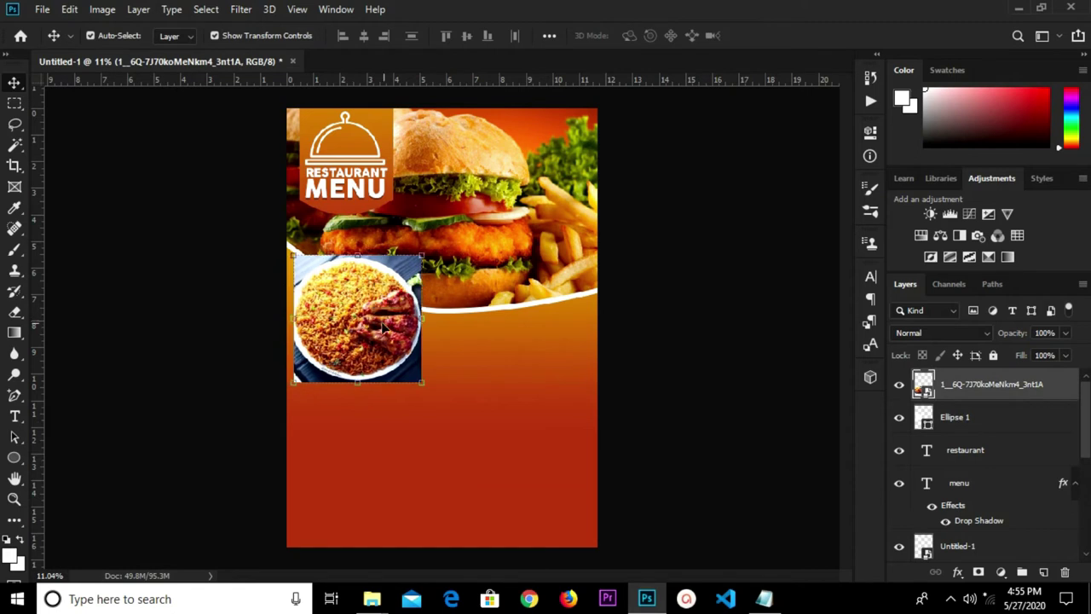
right_click(1017, 388)
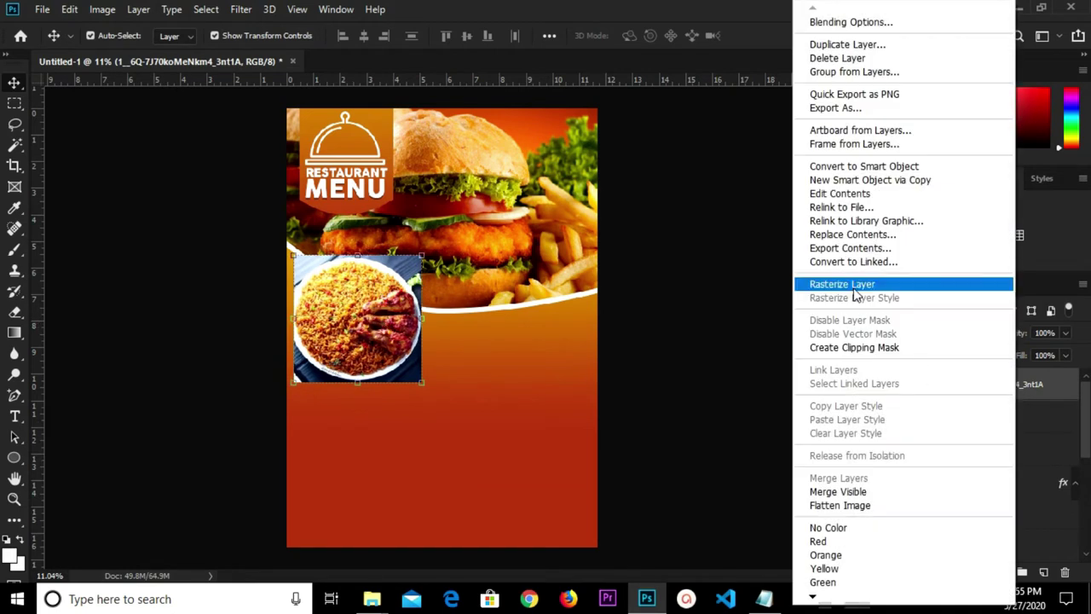
click(854, 348)
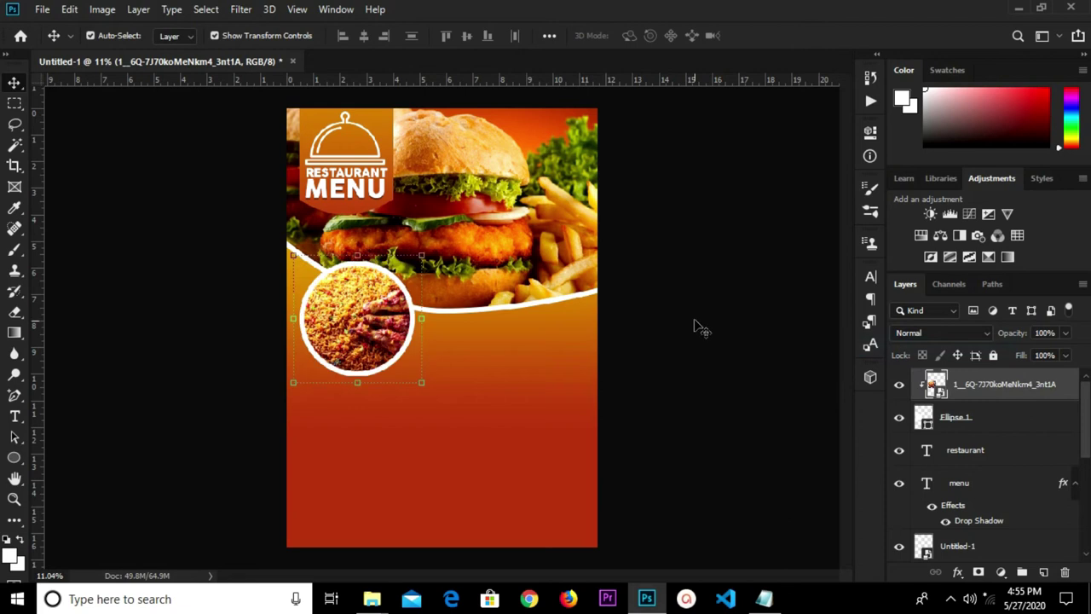
click(646, 324)
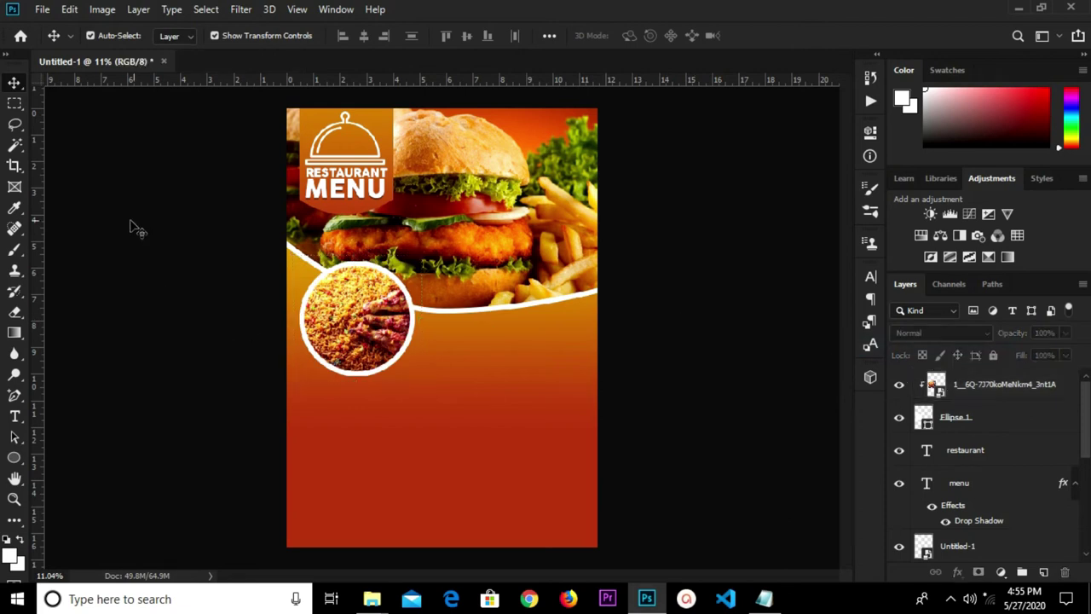
Step: Draw a second white circle on the wave's right, enlarge it to about 113%, and duplicate it
click(18, 459)
alt+scroll(559, 280, up, 3)
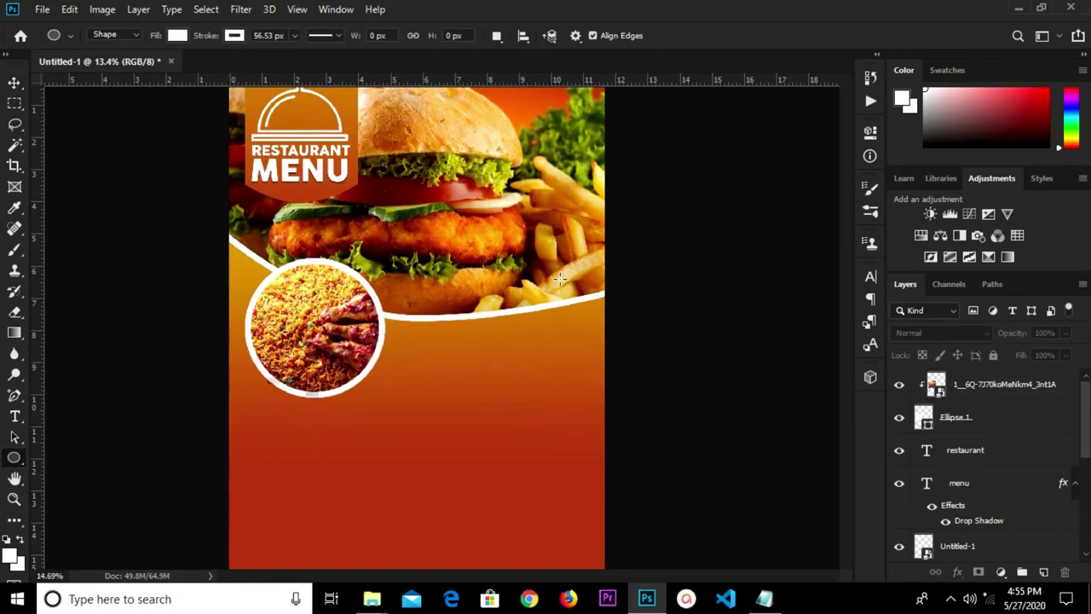
drag(522, 275, 607, 381)
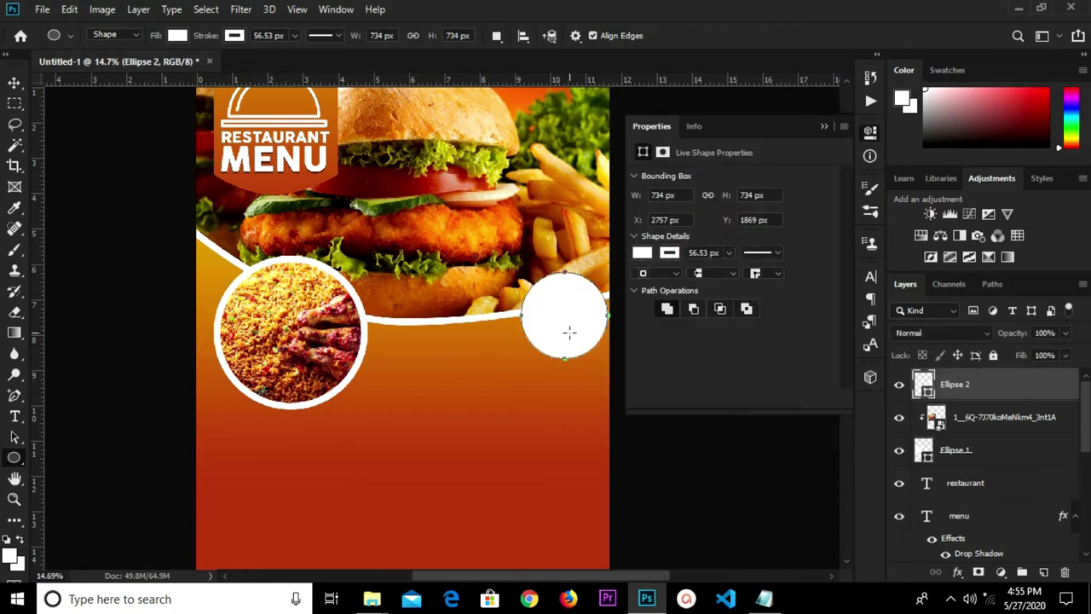
key(v)
drag(558, 312, 532, 298)
key(ctrl+t)
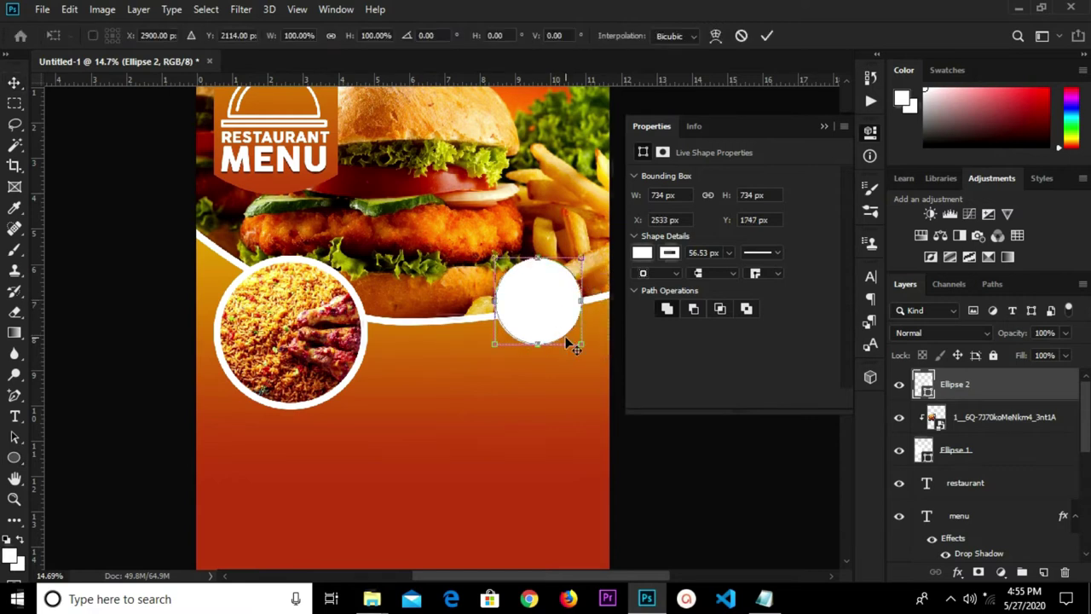
drag(578, 343, 594, 354)
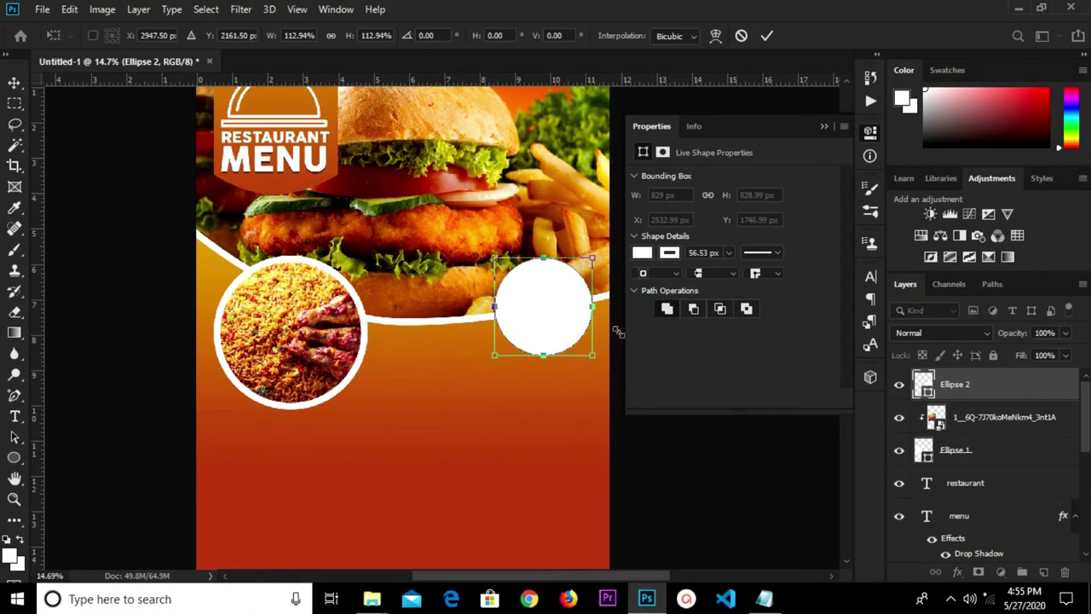
click(767, 36)
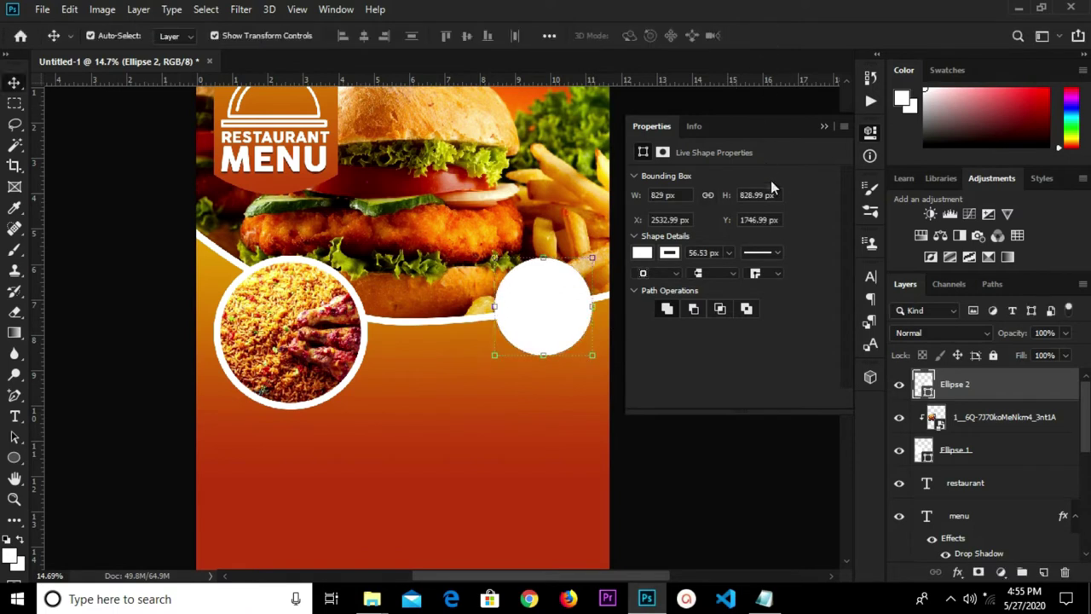
click(824, 126)
key(ctrl+j)
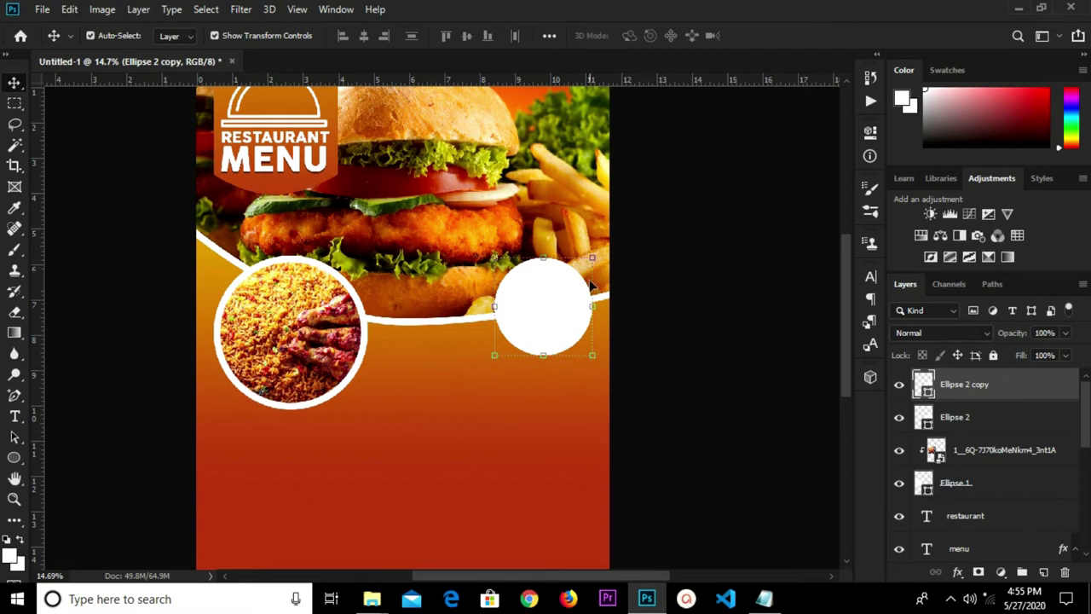
Step: Shrink the white circle copy to about 89% of its size
key(ctrl+t)
drag(592, 257, 587, 264)
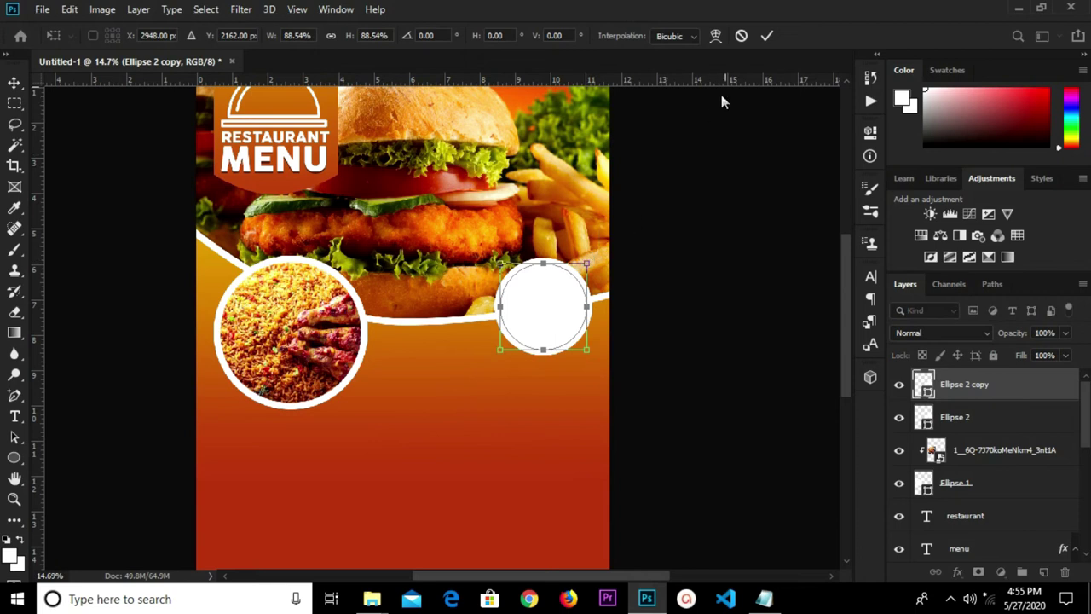
click(762, 40)
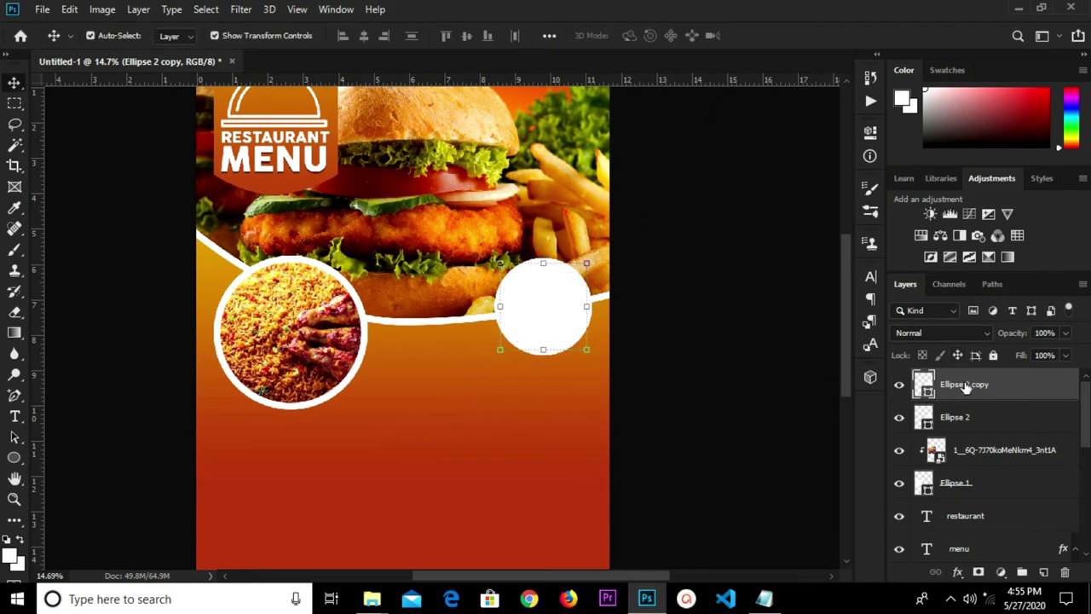
Step: Give the circle copy a dotted dark-red #b43a1a stroke, 26.52 px wide
click(13, 457)
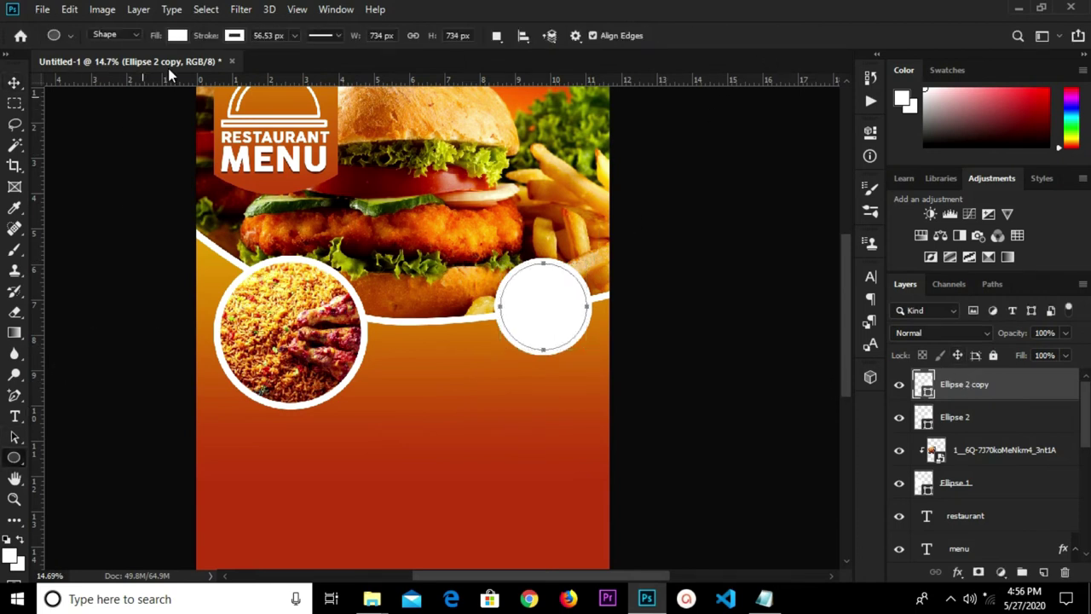
click(235, 35)
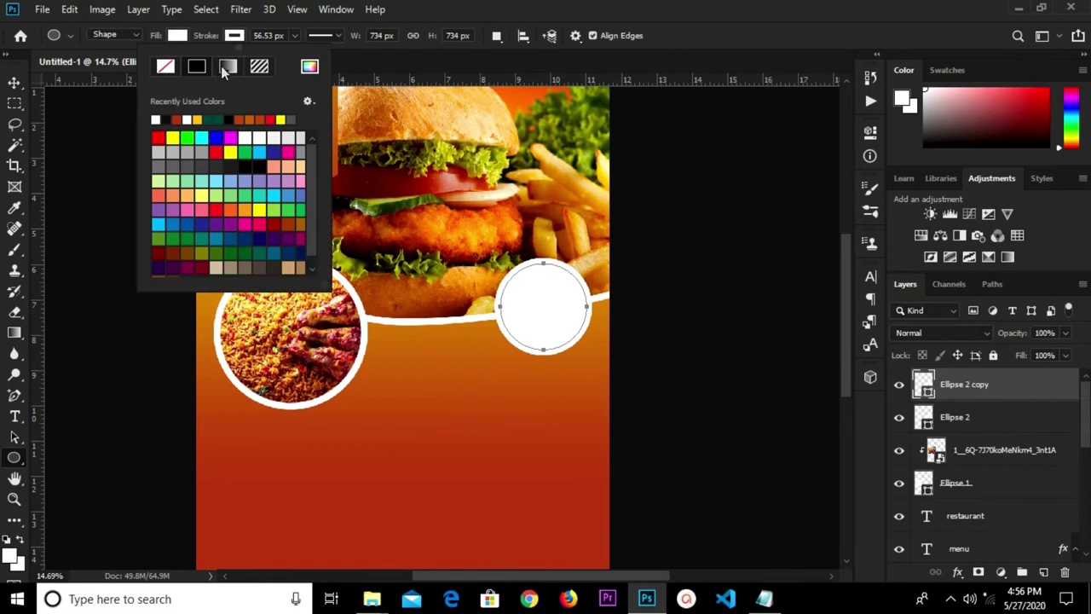
click(307, 68)
click(353, 500)
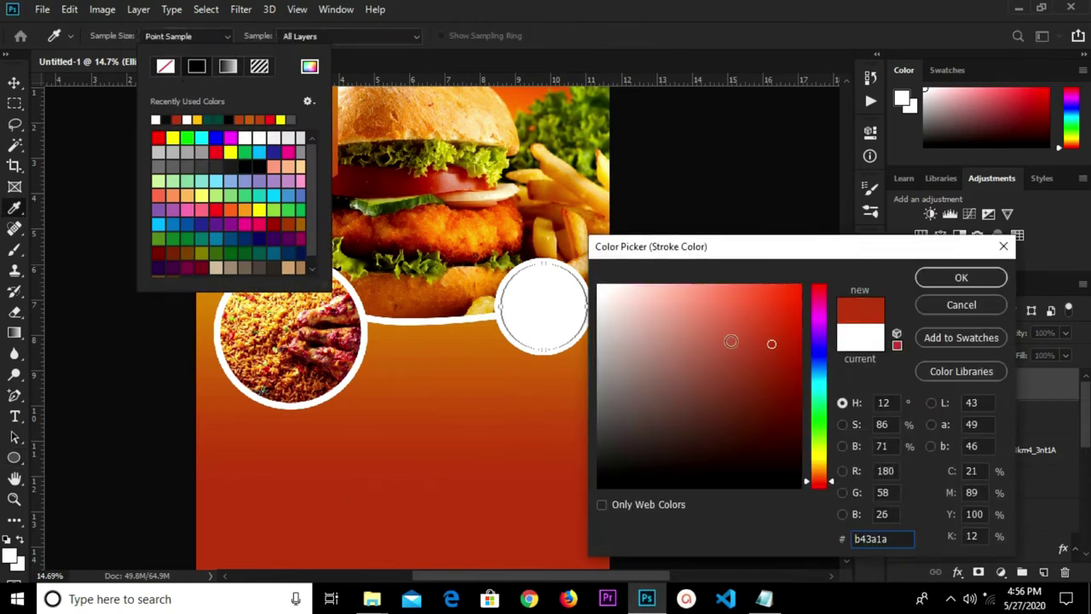
click(961, 277)
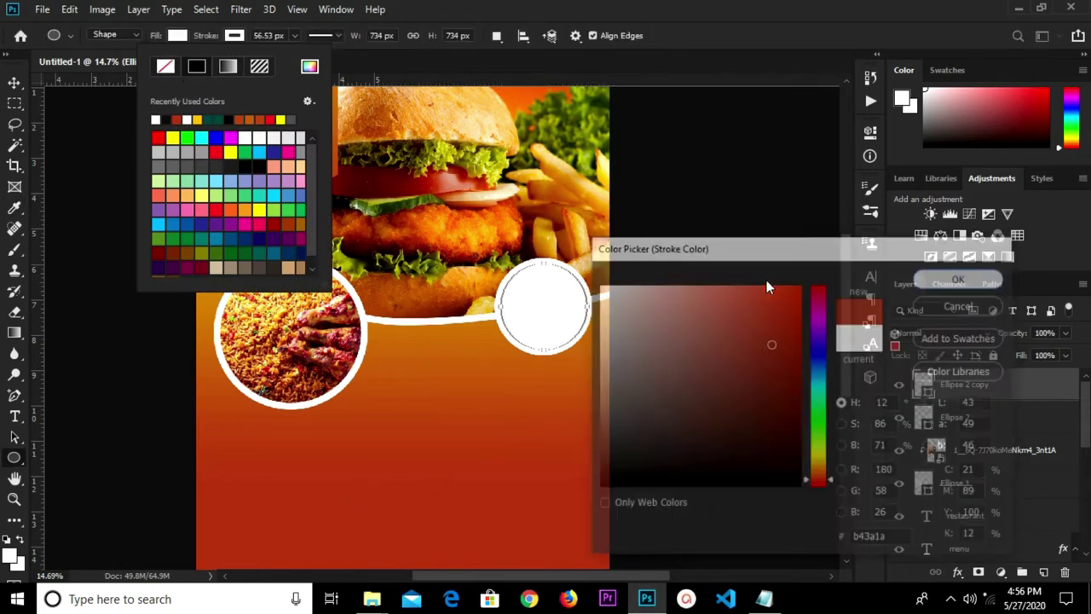
click(295, 36)
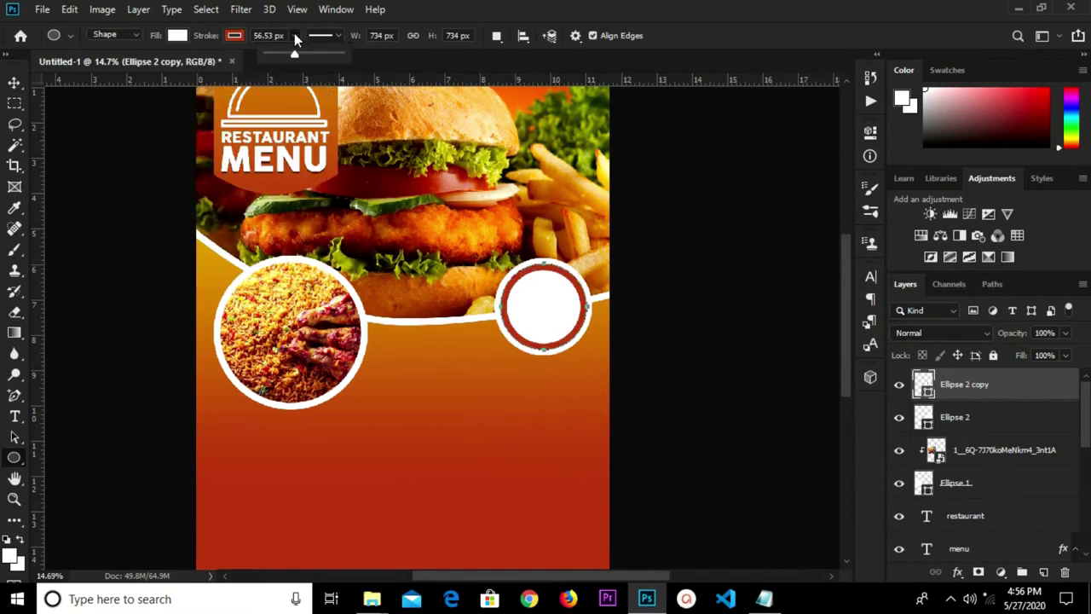
drag(290, 57, 286, 56)
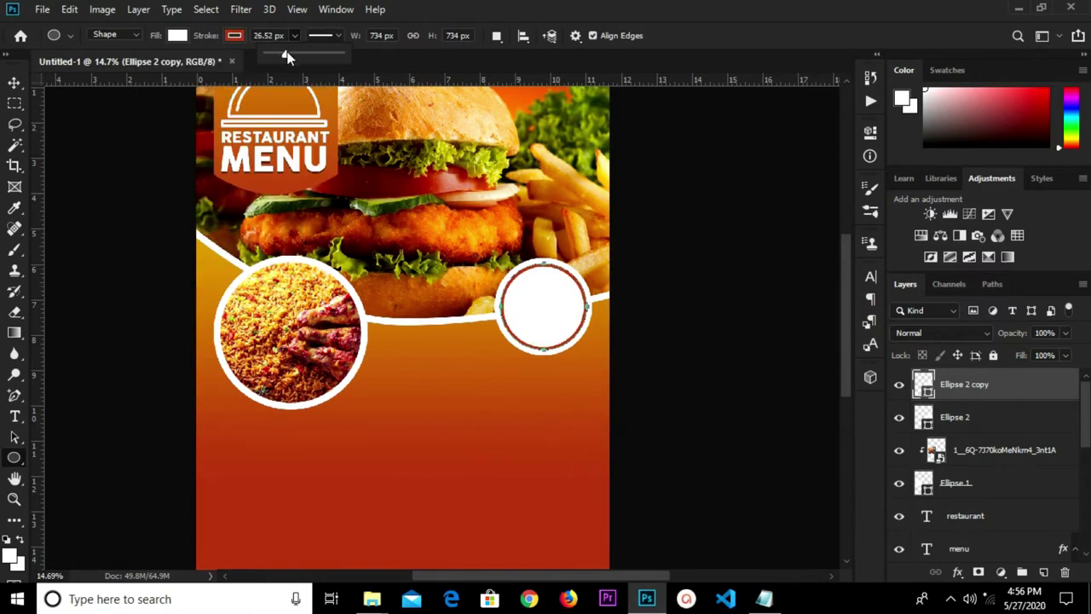
click(334, 32)
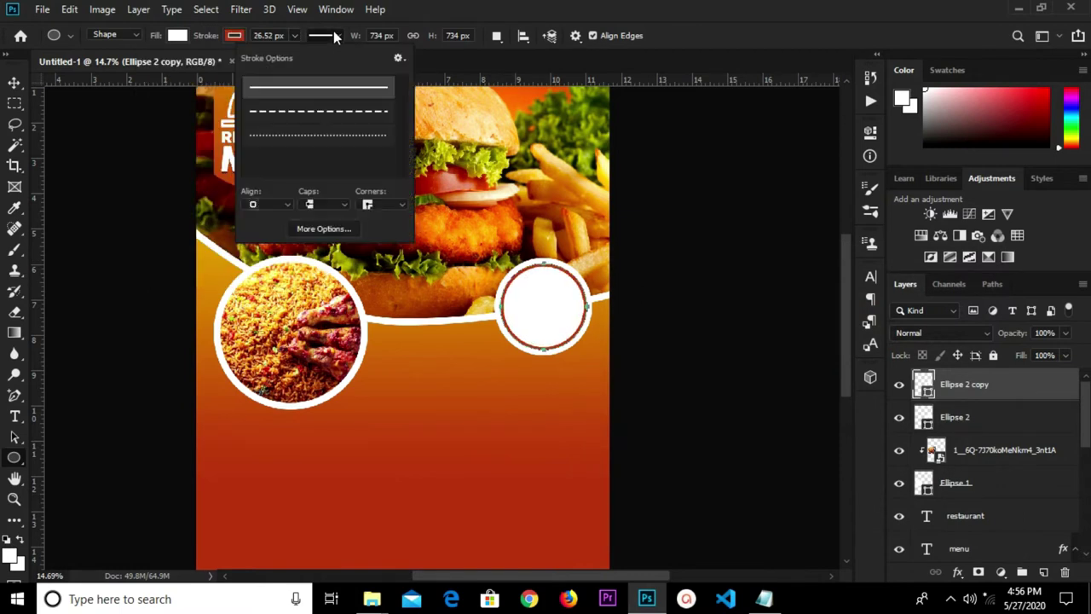
click(319, 136)
click(14, 83)
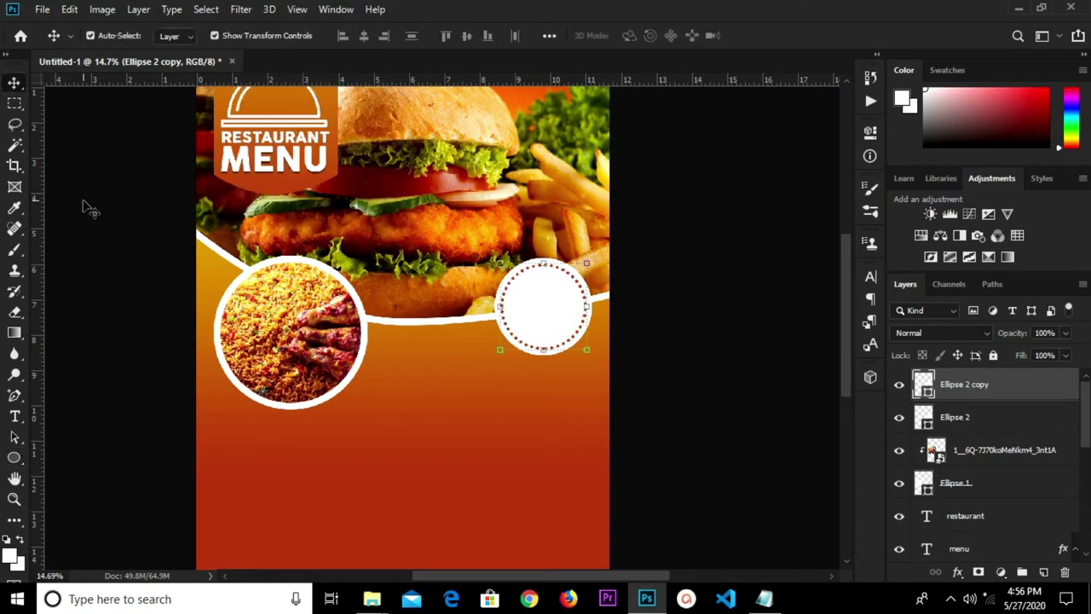
click(85, 209)
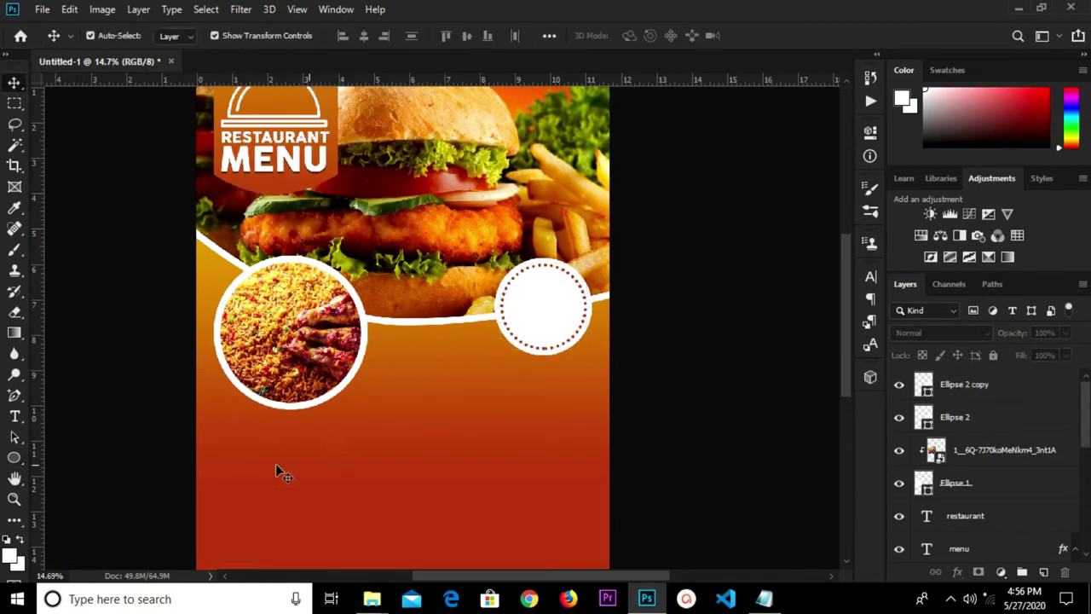
Step: Add a '30%' text layer set in the Accidental Presidency font
click(15, 417)
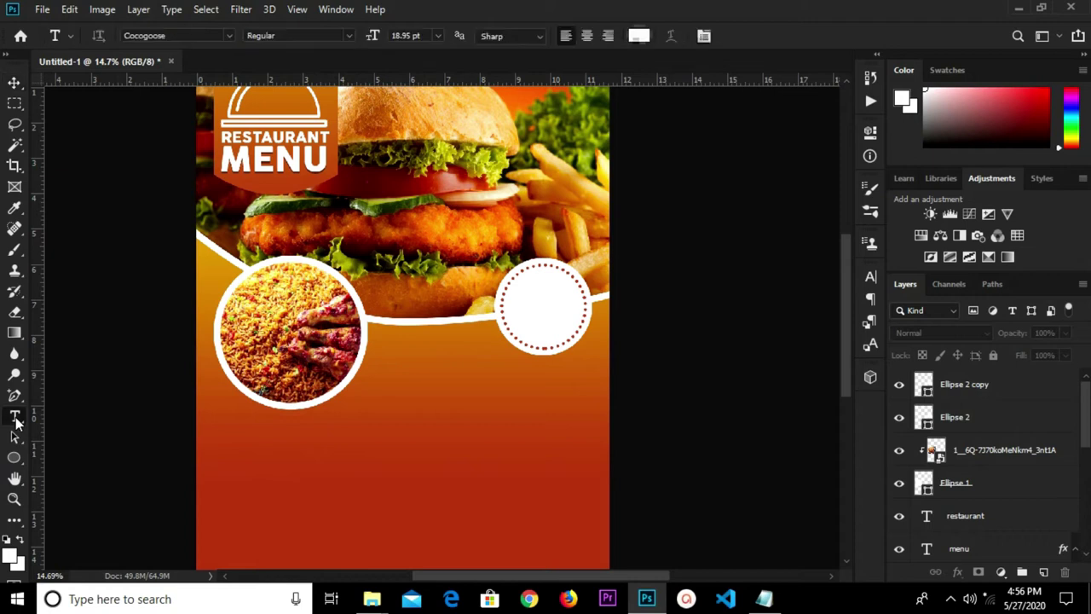
click(434, 411)
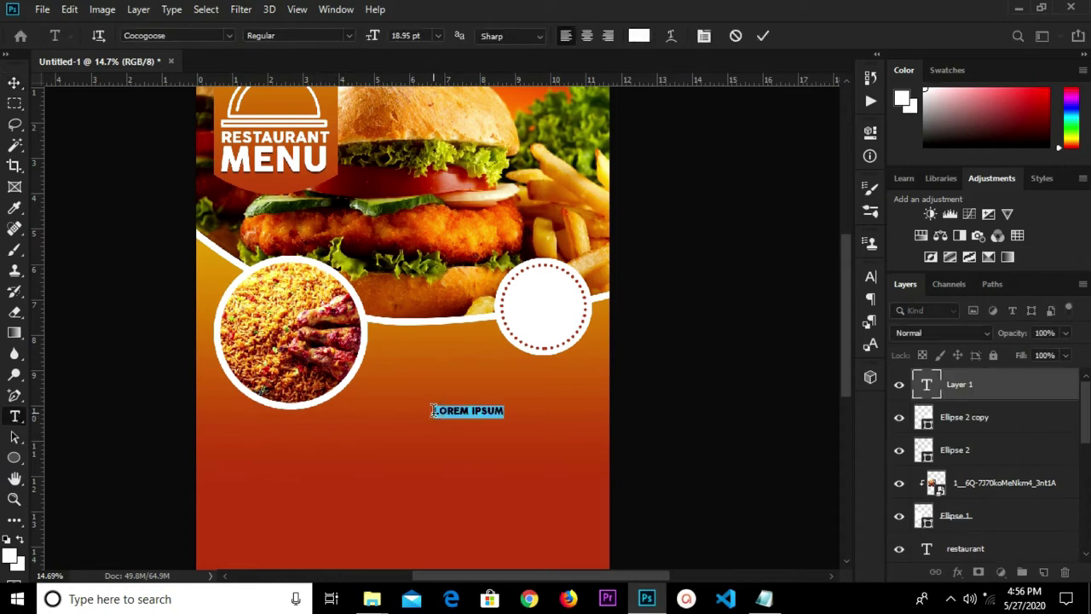
key(BackSpace)
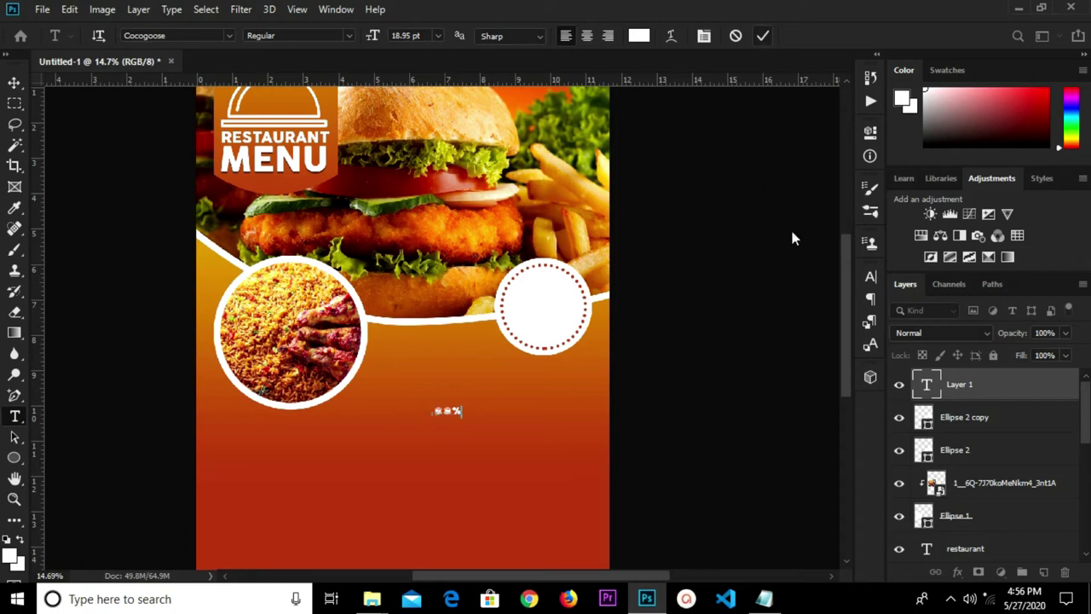
click(869, 278)
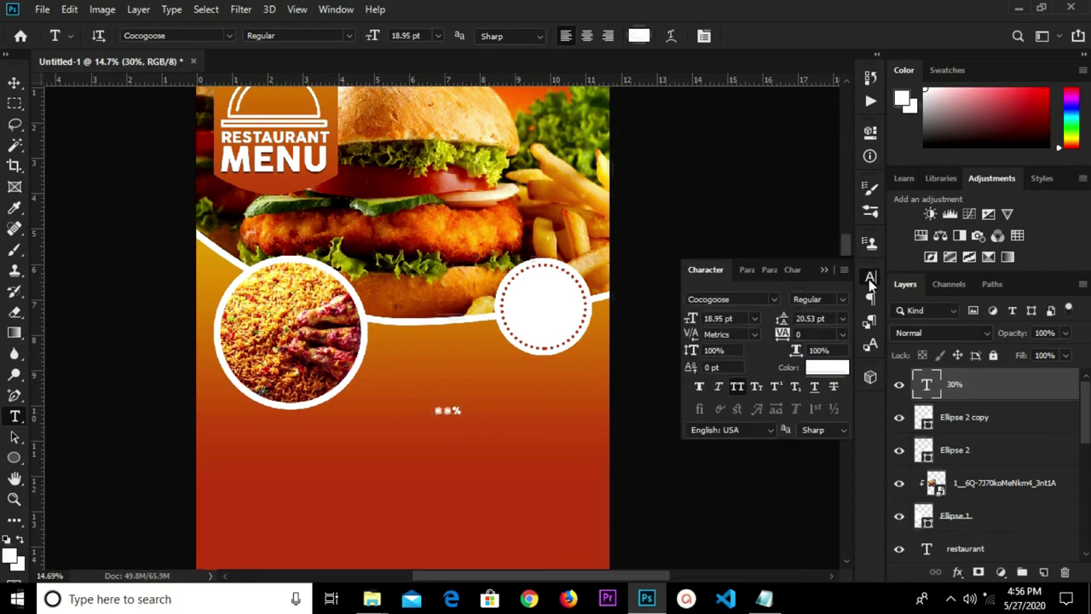
click(736, 299)
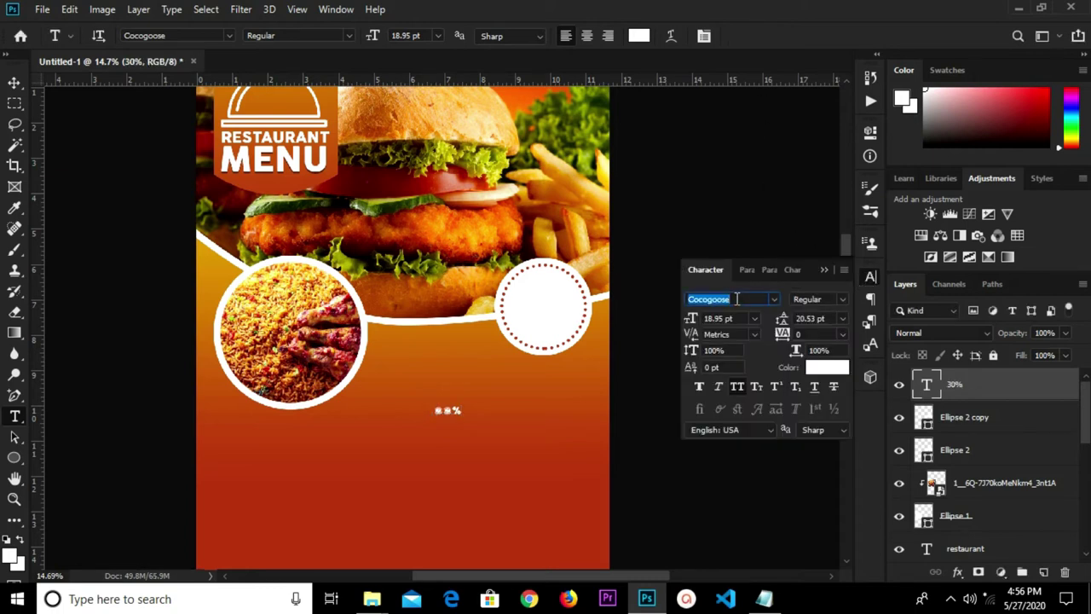
text(a)
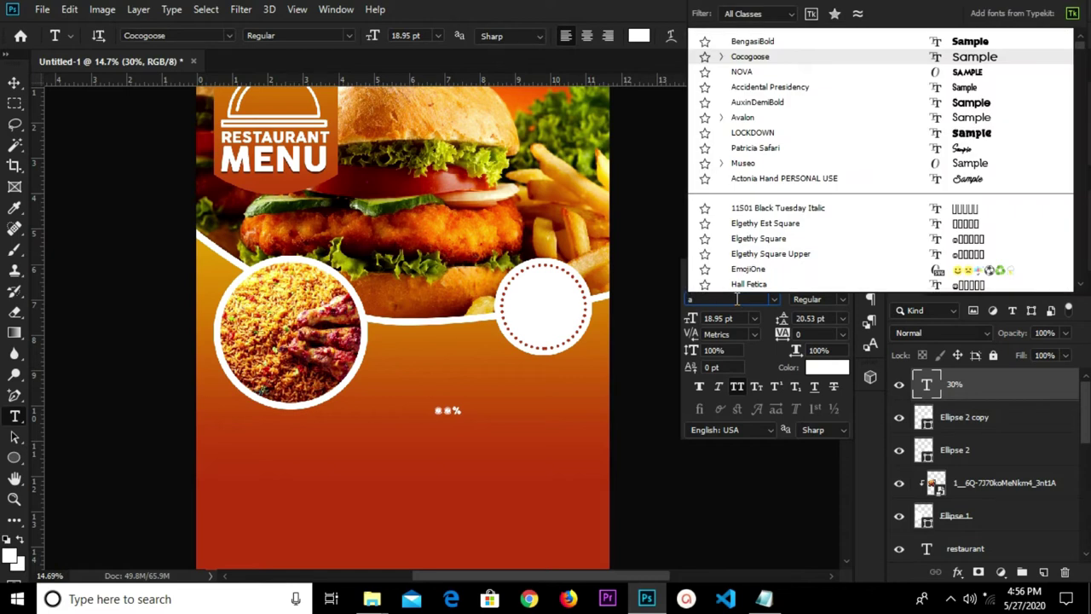
text(ccidental Preside...)
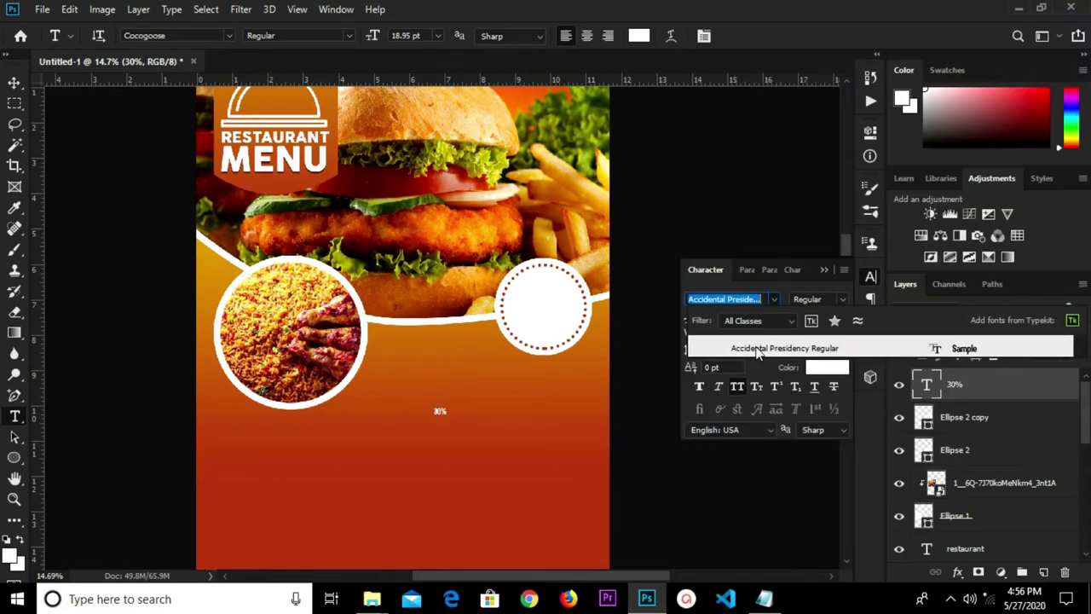
click(757, 350)
Step: Enlarge the 30% text about sixfold, colour it #b43a1a, and move it into the dotted circle
key(v)
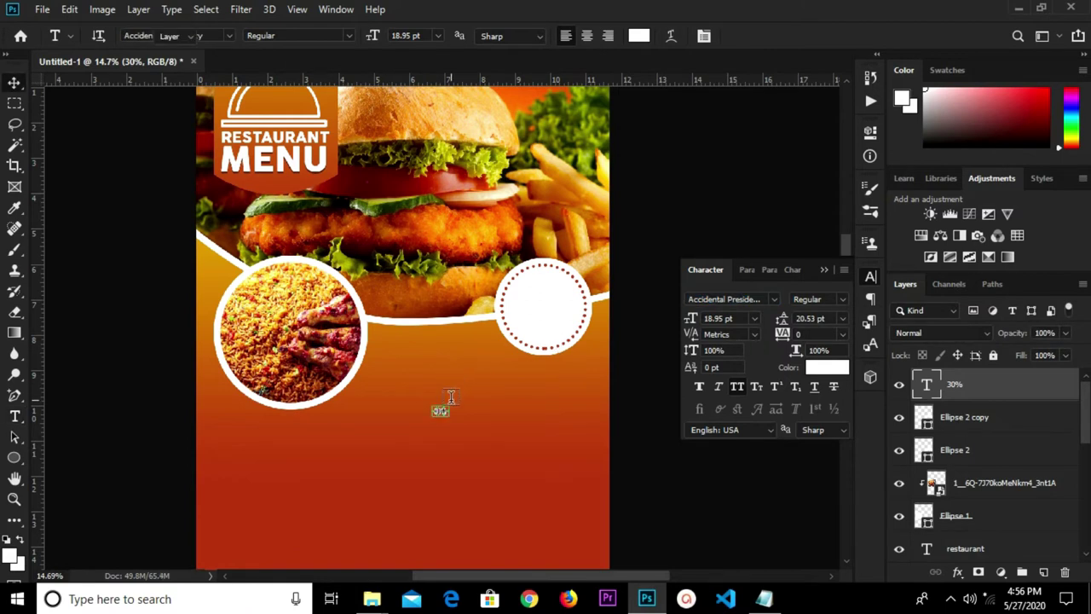
key(ctrl+t)
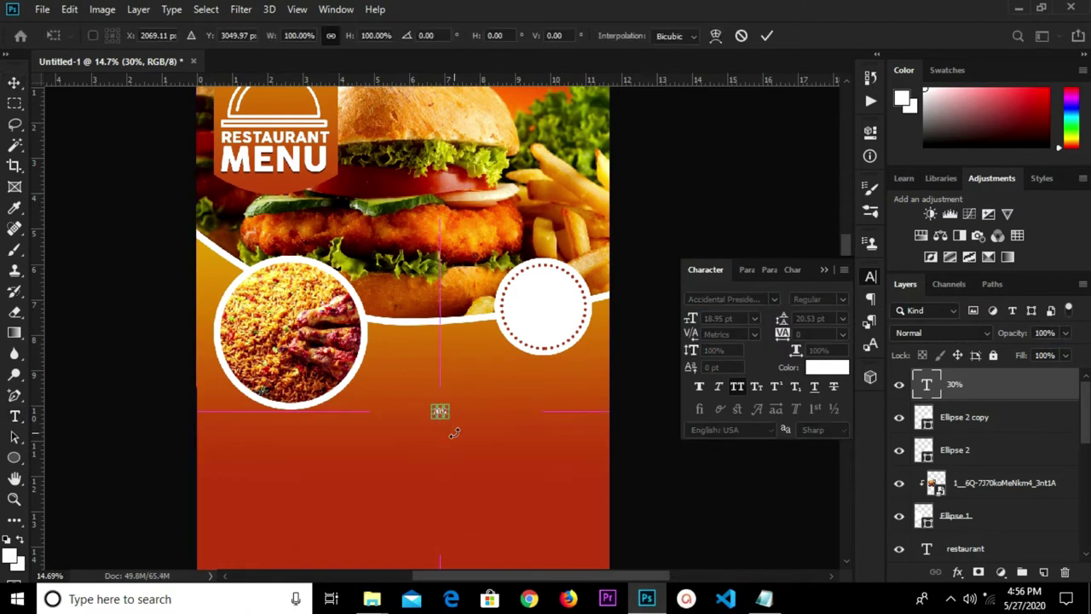
drag(449, 418, 507, 480)
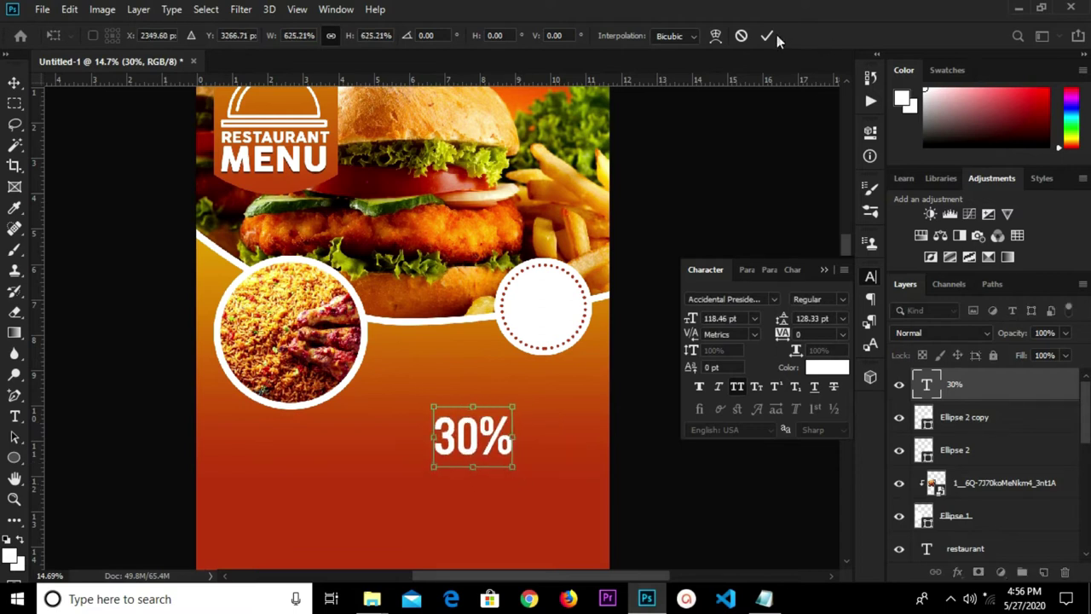
click(767, 36)
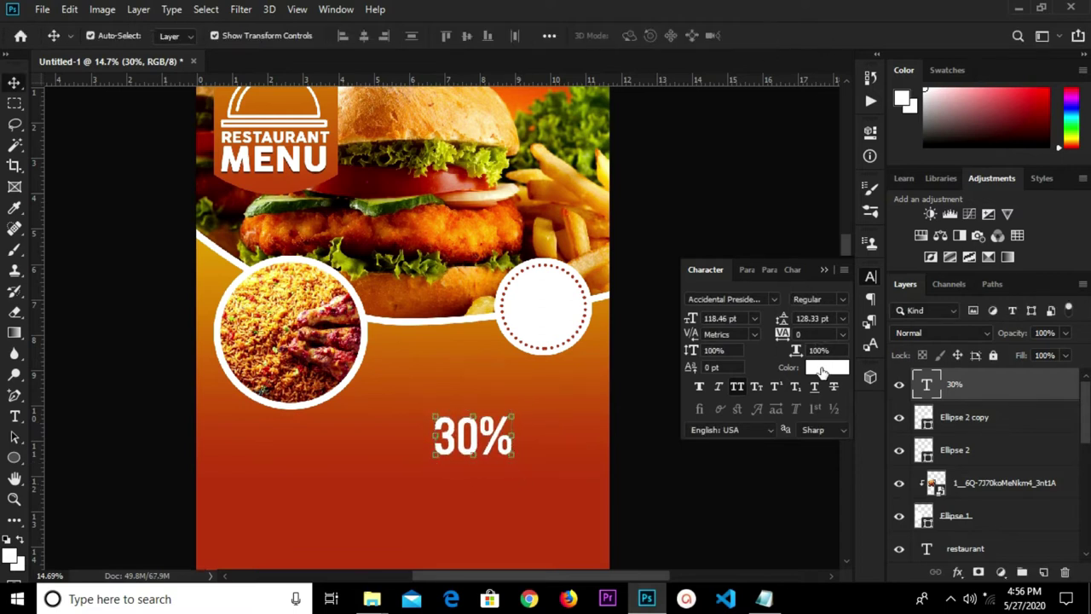
click(825, 367)
click(328, 498)
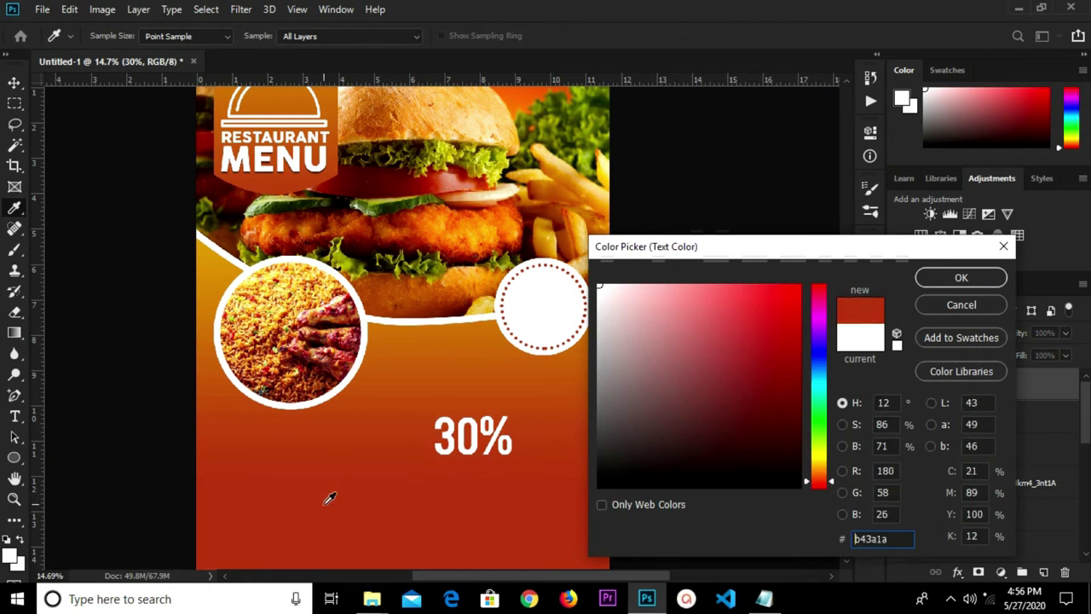
click(931, 282)
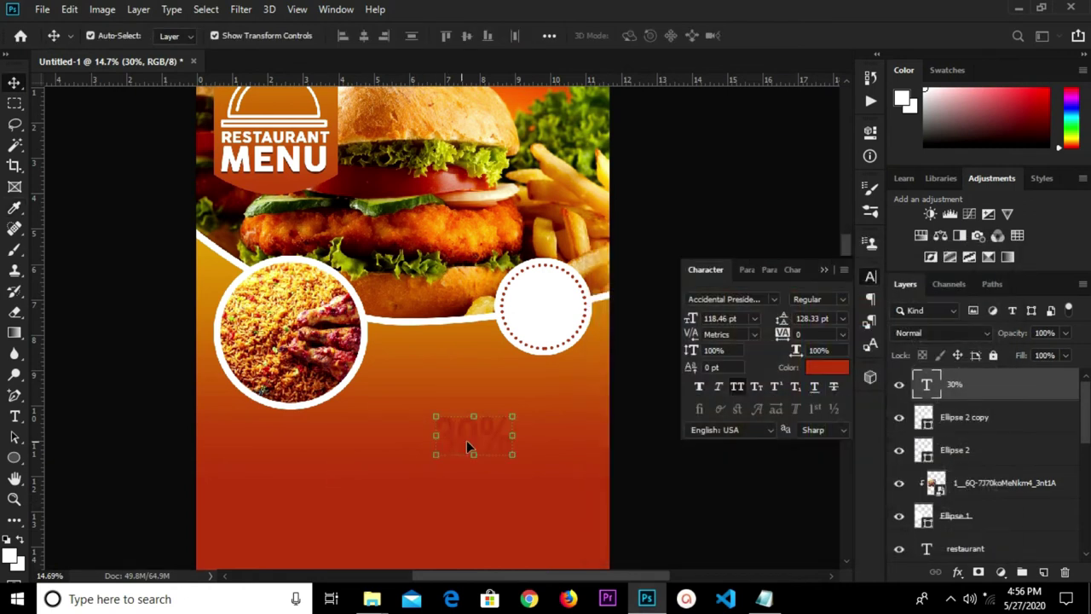
drag(475, 441, 544, 308)
scroll(545, 299, up, 2)
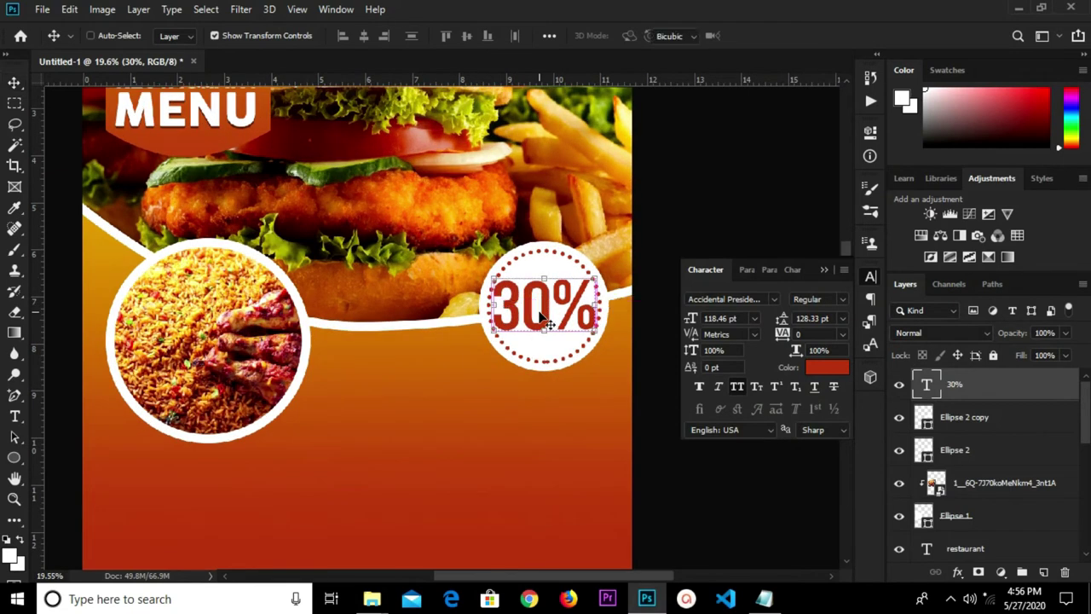
Step: Shrink the 30% text to fit inside the circle
key(ctrl+t)
drag(597, 347, 547, 305)
click(767, 34)
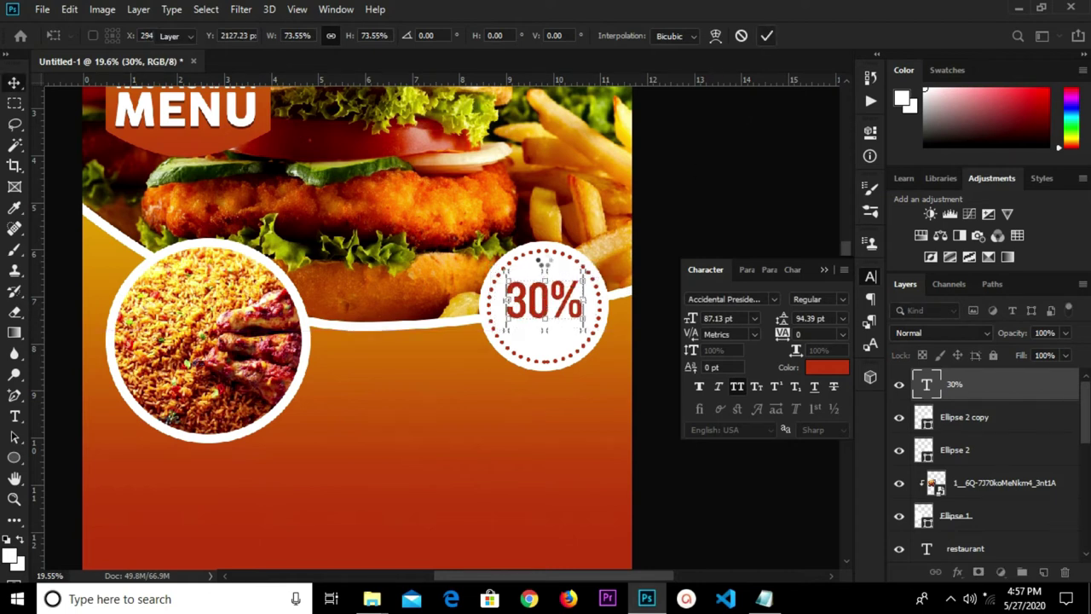
Step: Duplicate the 30% text below itself at 36 pt and retype it as 'OFF'
alt+drag(552, 296, 553, 329)
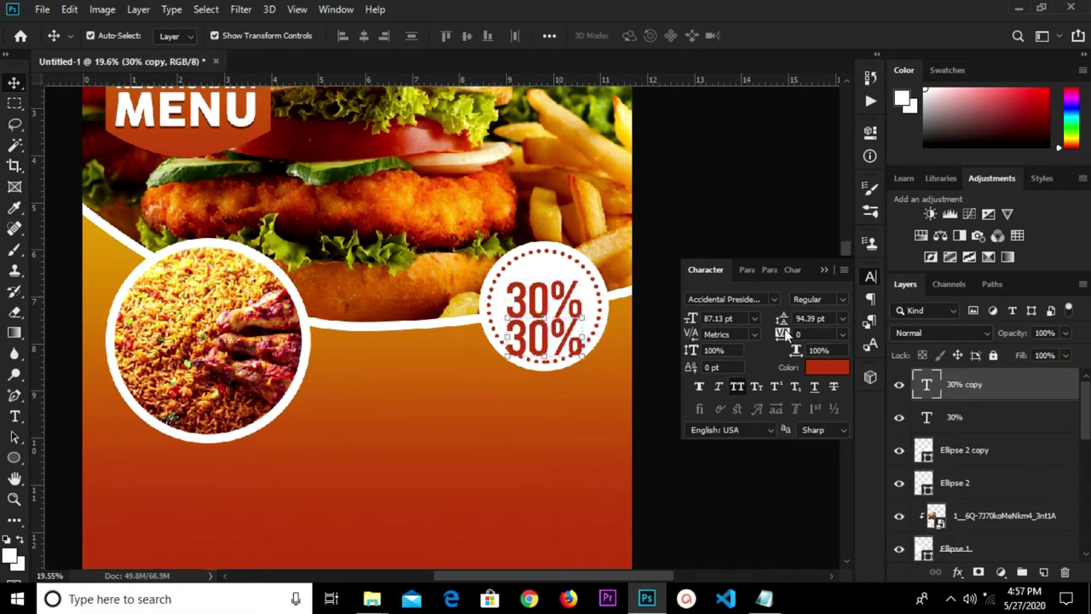
click(758, 317)
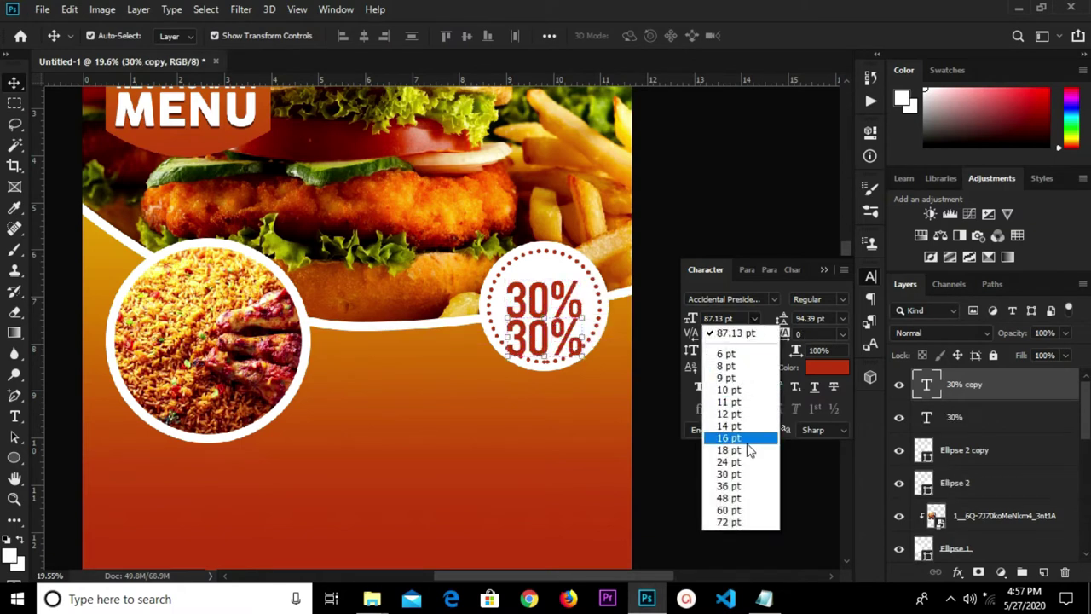
click(745, 486)
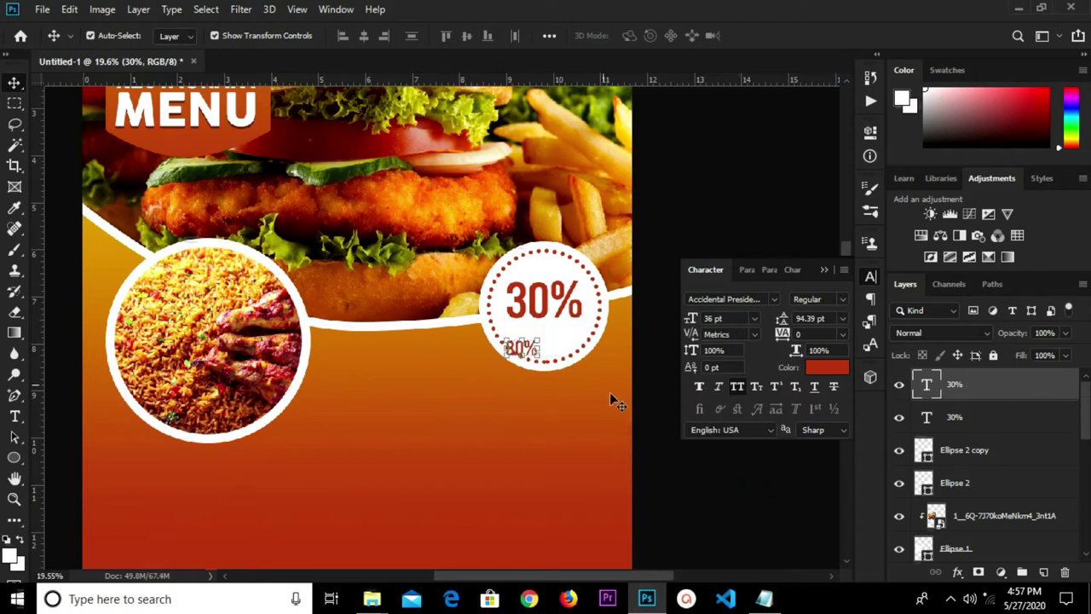
mouse_move(543, 338)
mouse_down()
mouse_move(533, 289)
mouse_move(534, 337)
mouse_move(550, 325)
mouse_up()
key(ctrl+t)
drag(550, 340, 554, 335)
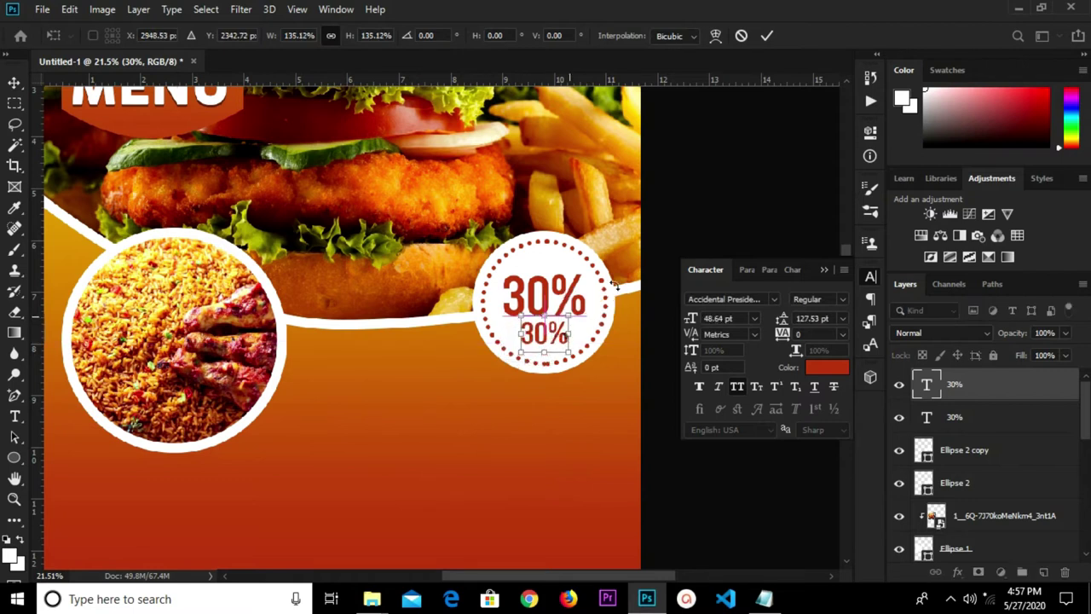
click(767, 36)
key(t)
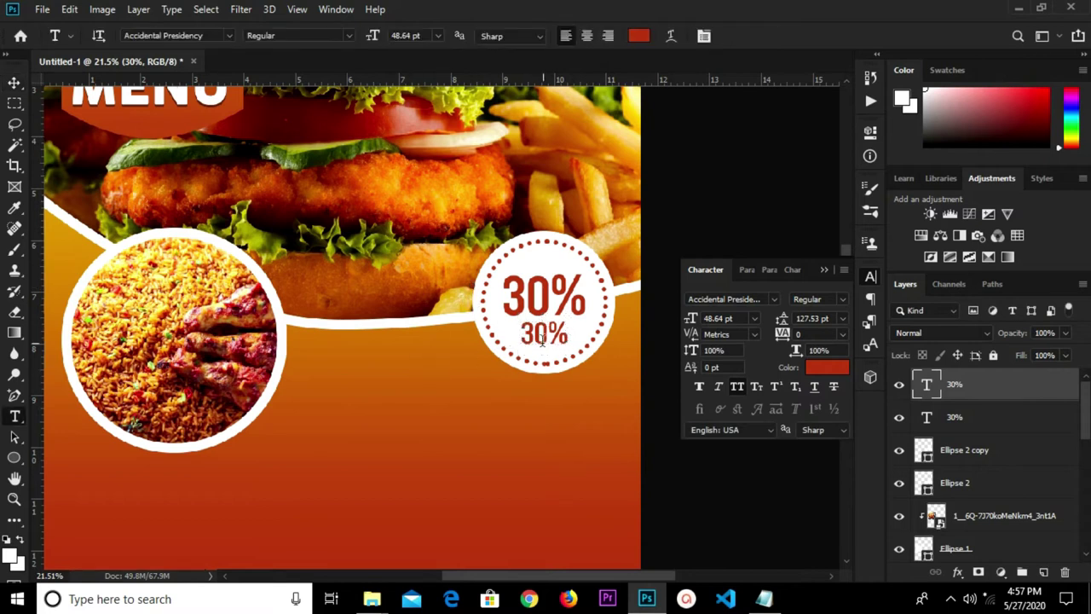
double_click(539, 340)
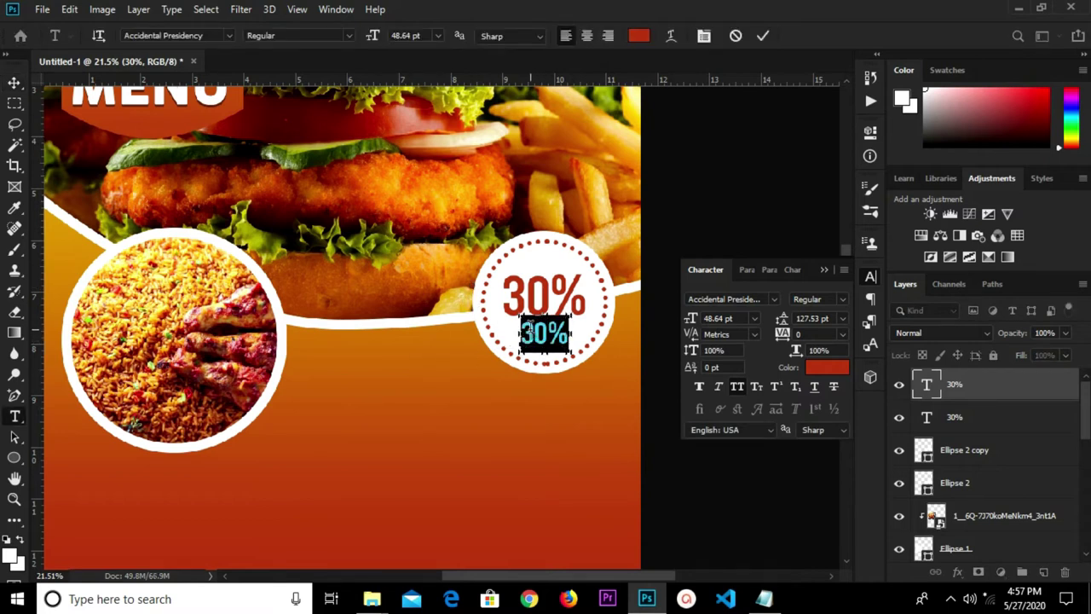
text(OFF)
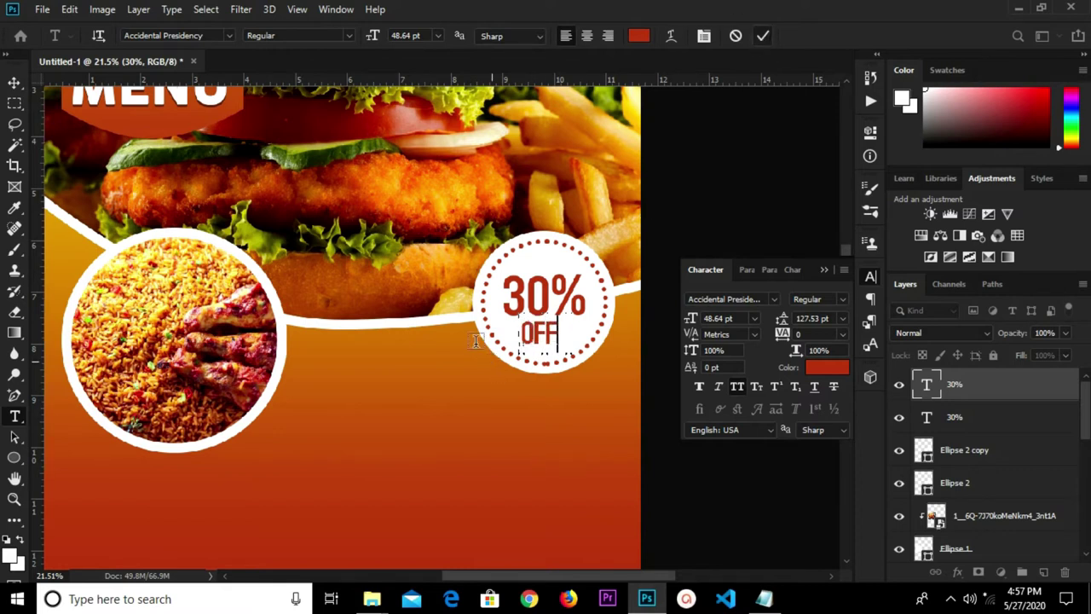
click(763, 35)
Step: Enlarge the OFF text to about 128% inside the badge
click(15, 83)
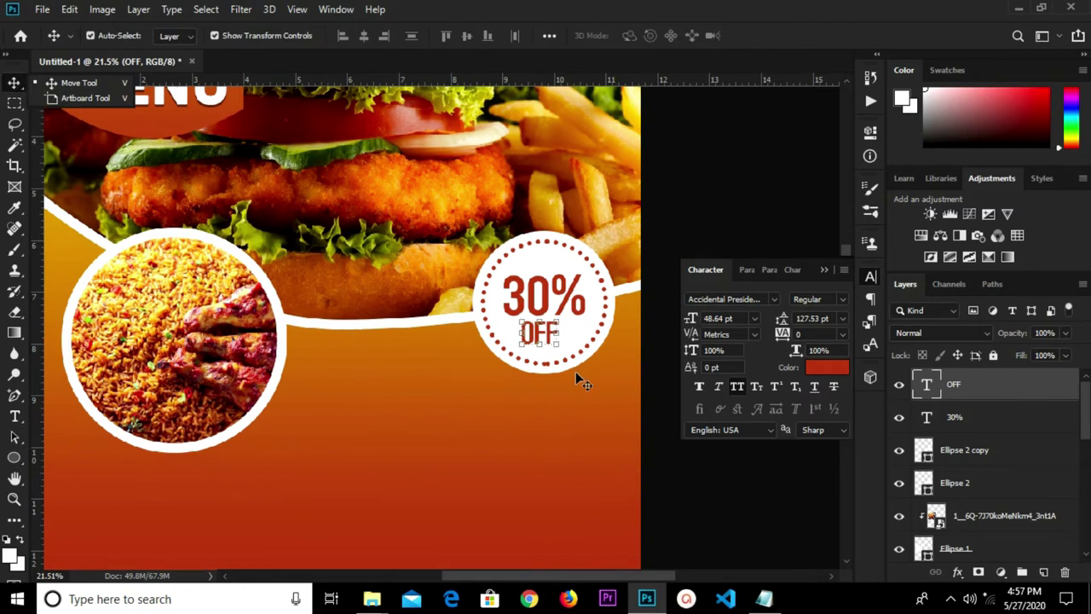
scroll(575, 379, up, 2)
click(515, 450)
click(532, 345)
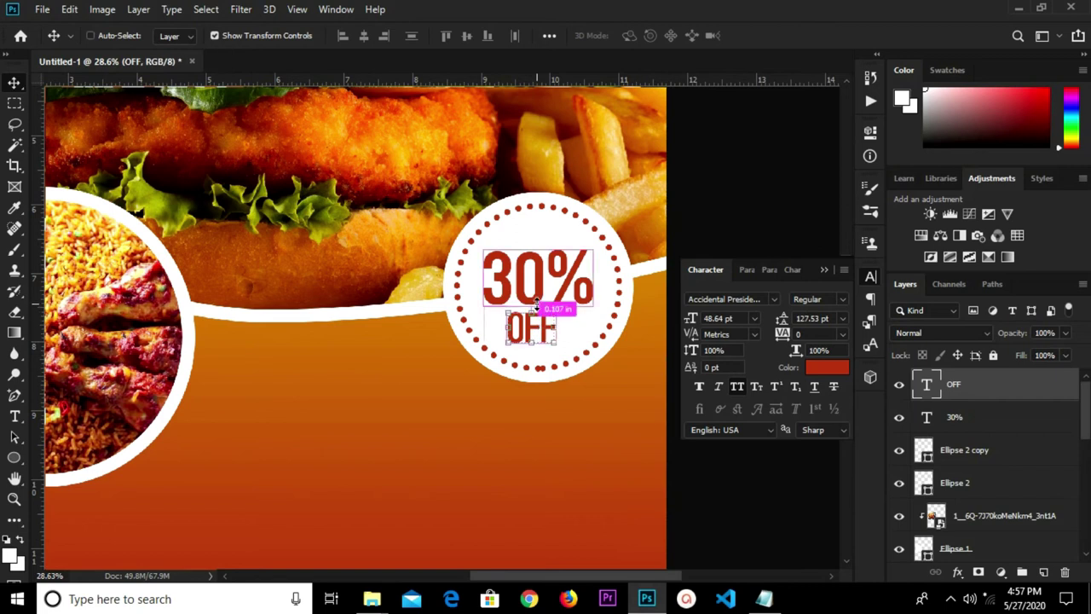
key(ctrl+t)
drag(551, 358, 570, 367)
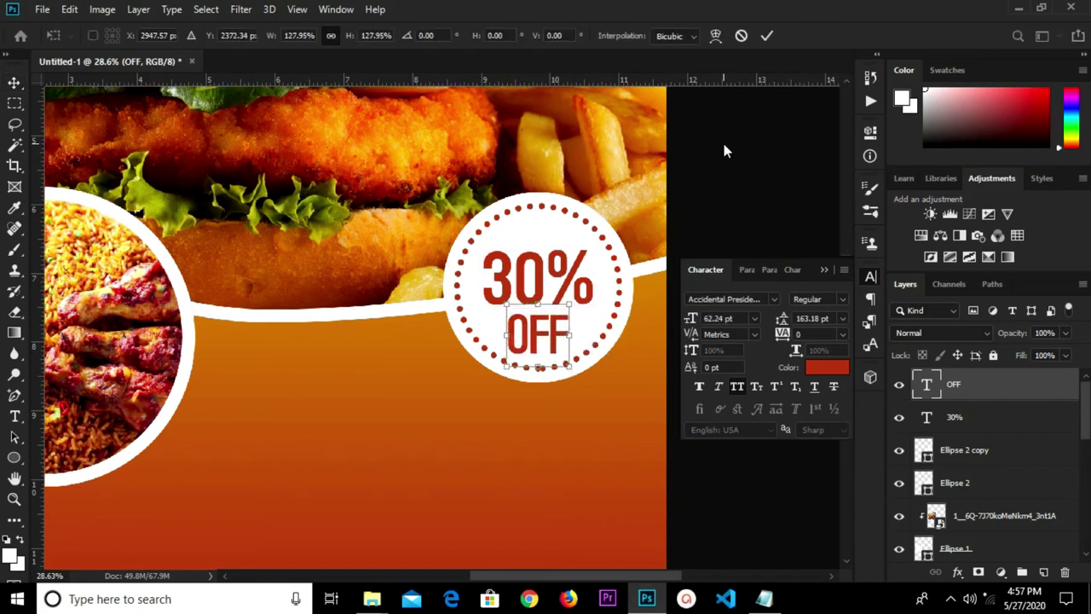
click(767, 34)
scroll(527, 354, down, 3)
scroll(527, 358, down, 3)
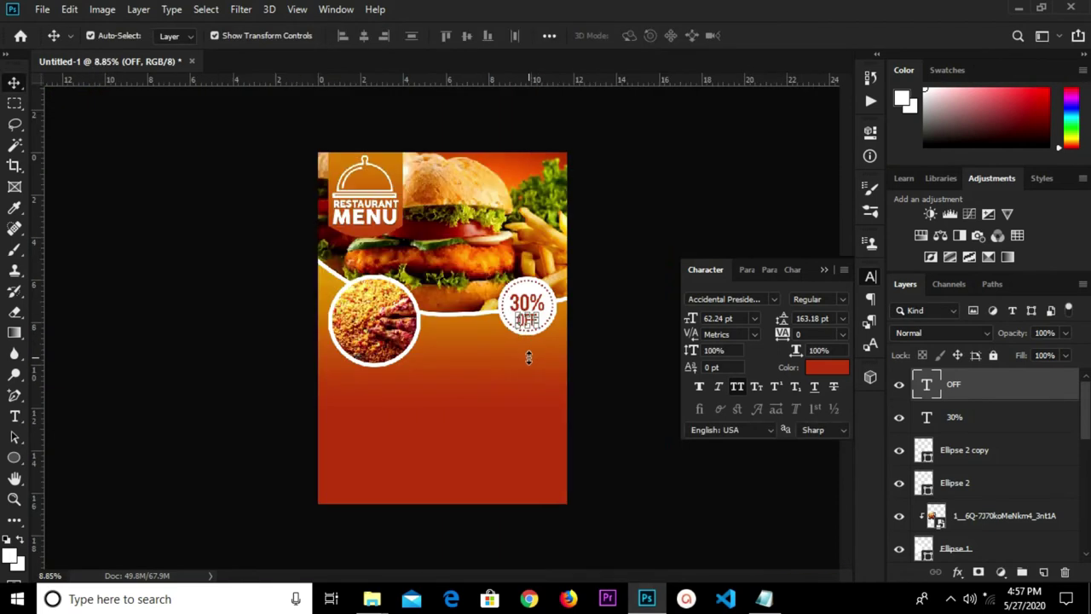
scroll(541, 363, up, 2)
click(641, 230)
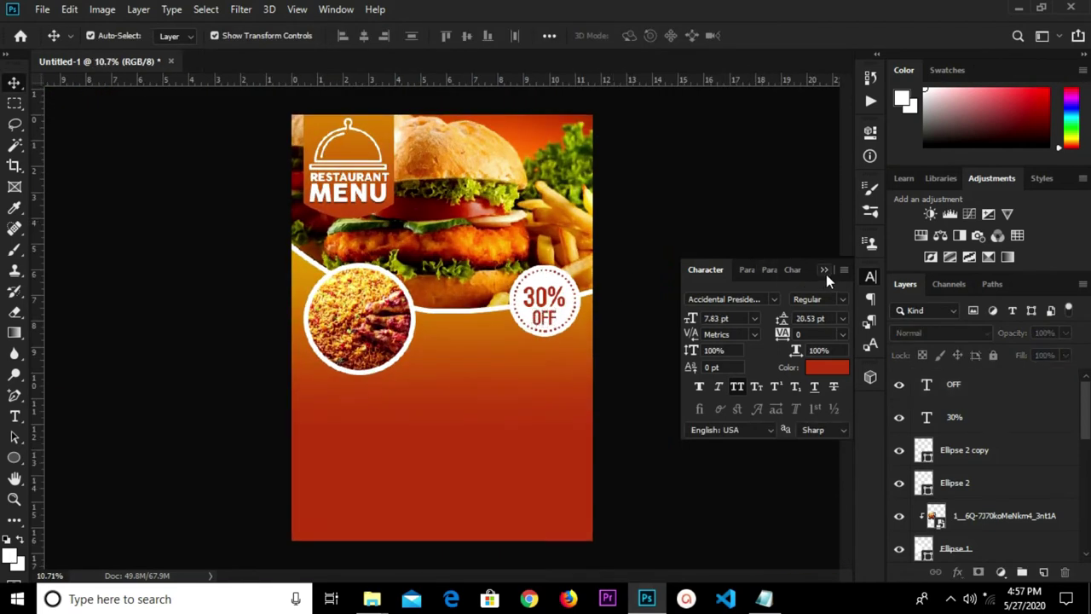
click(825, 271)
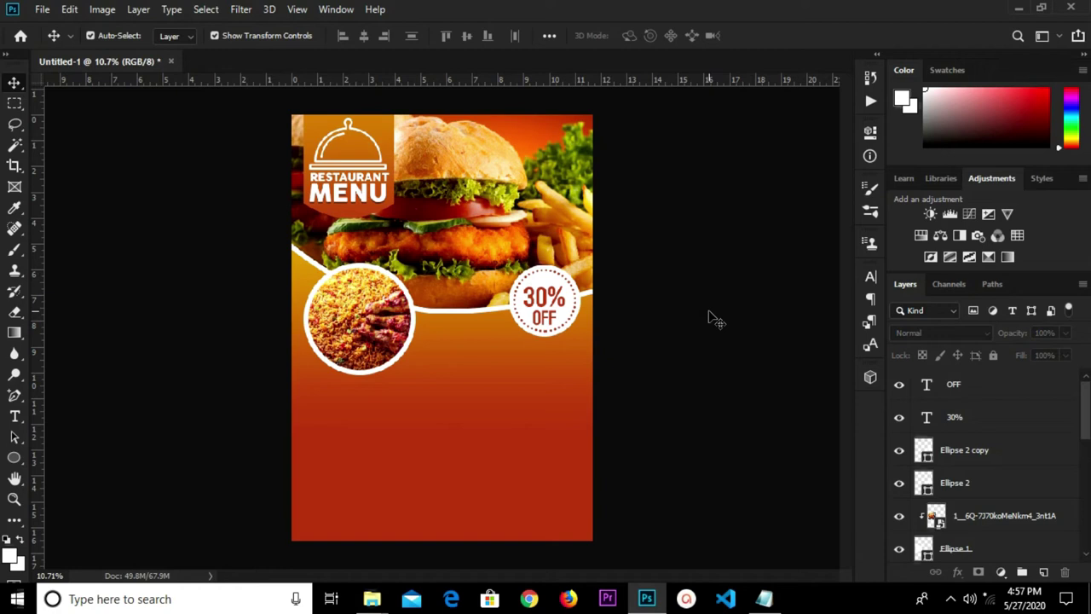
Step: Copy the line 'We provide Fesh and Delicious Foods' from Notepad and return to Photoshop
click(763, 598)
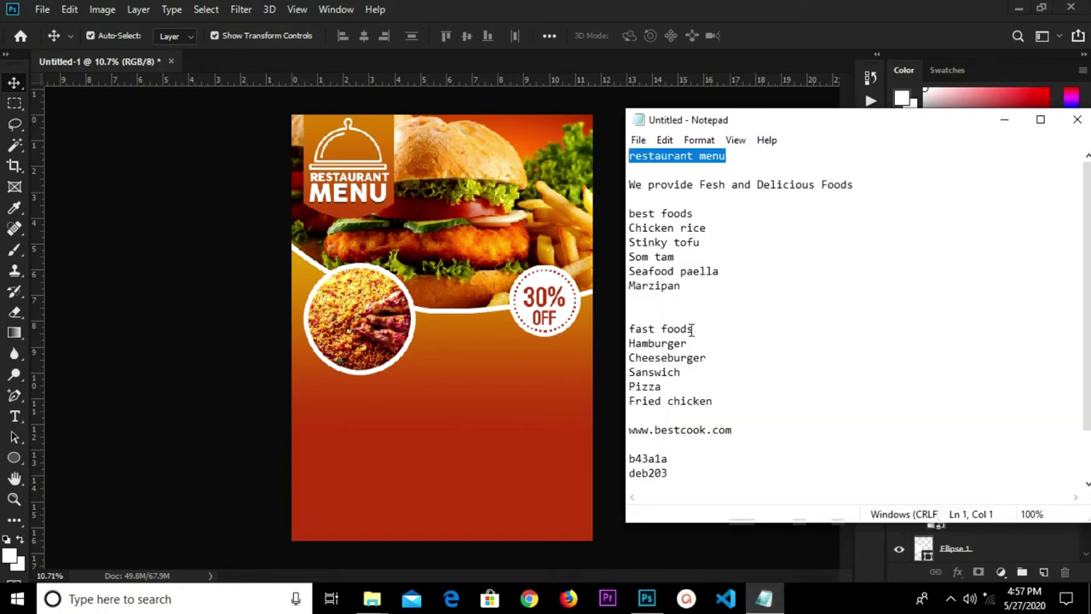
drag(876, 184, 633, 186)
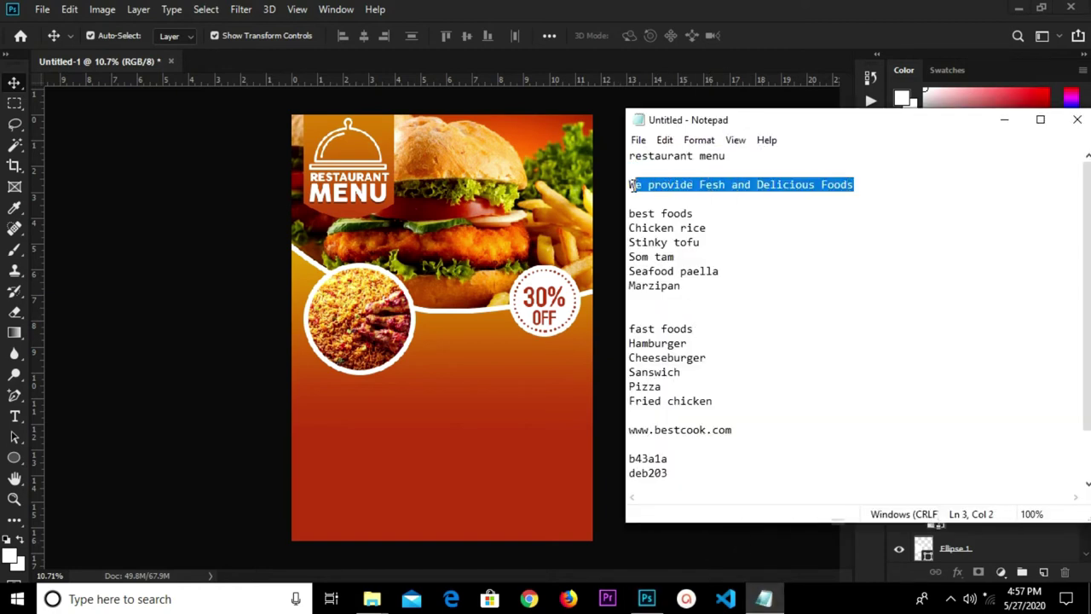
right_click(632, 185)
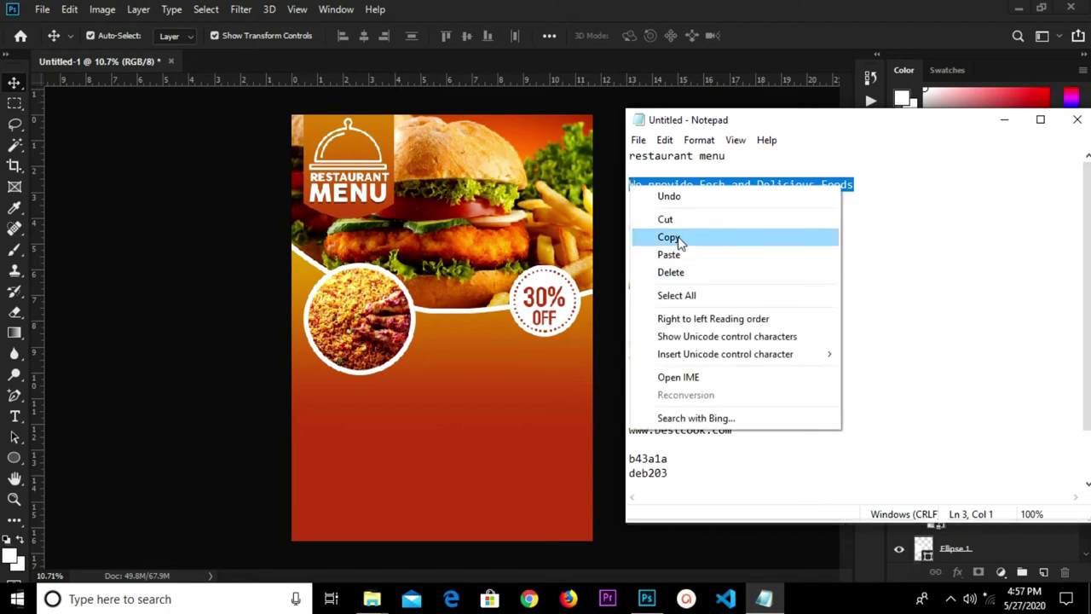
click(680, 236)
double_click(669, 228)
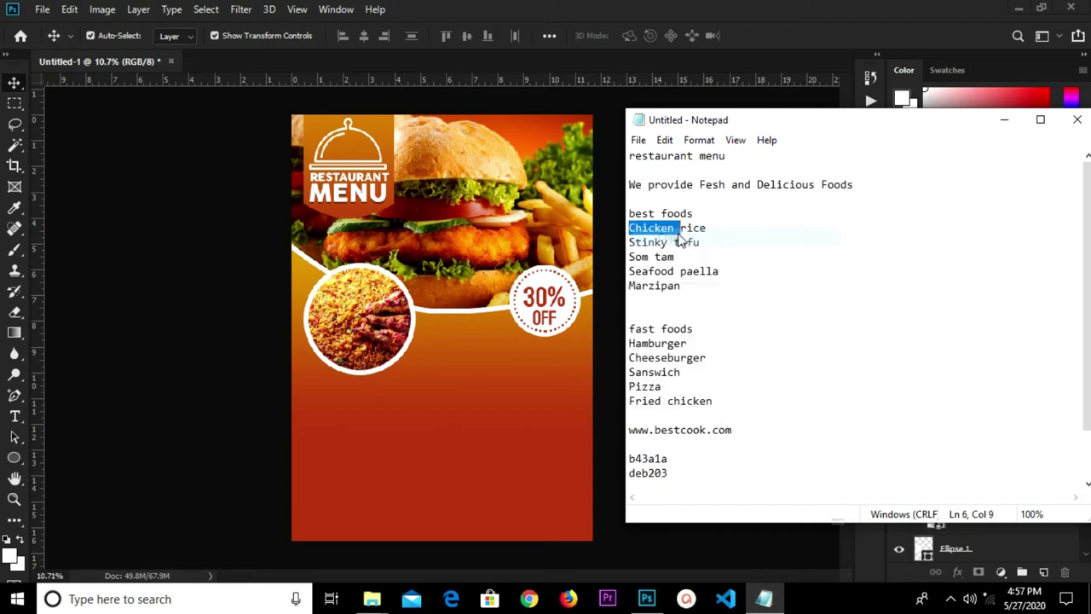
click(376, 401)
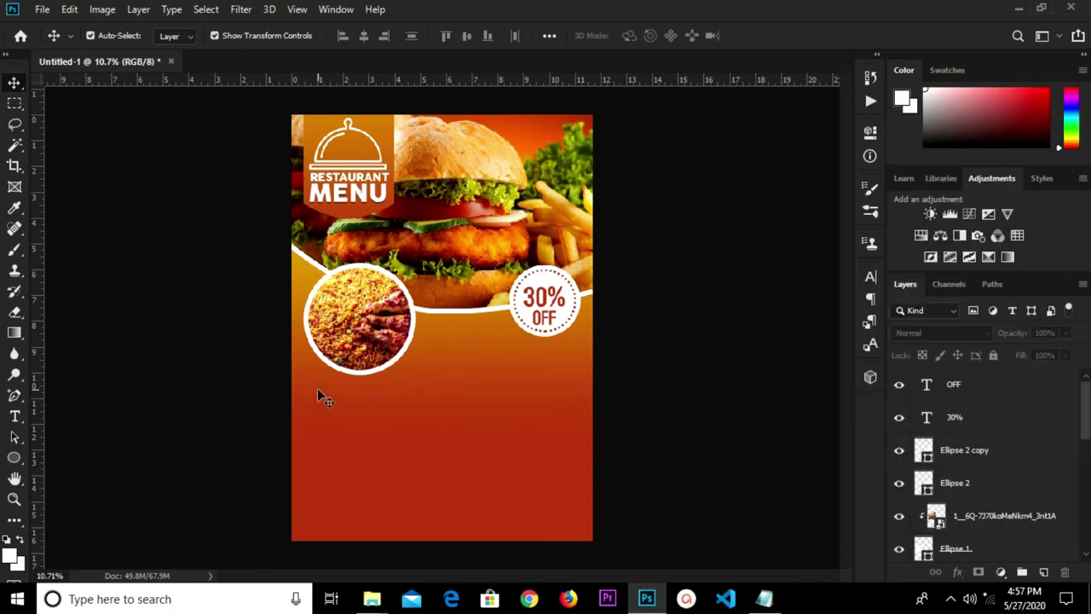
key(t)
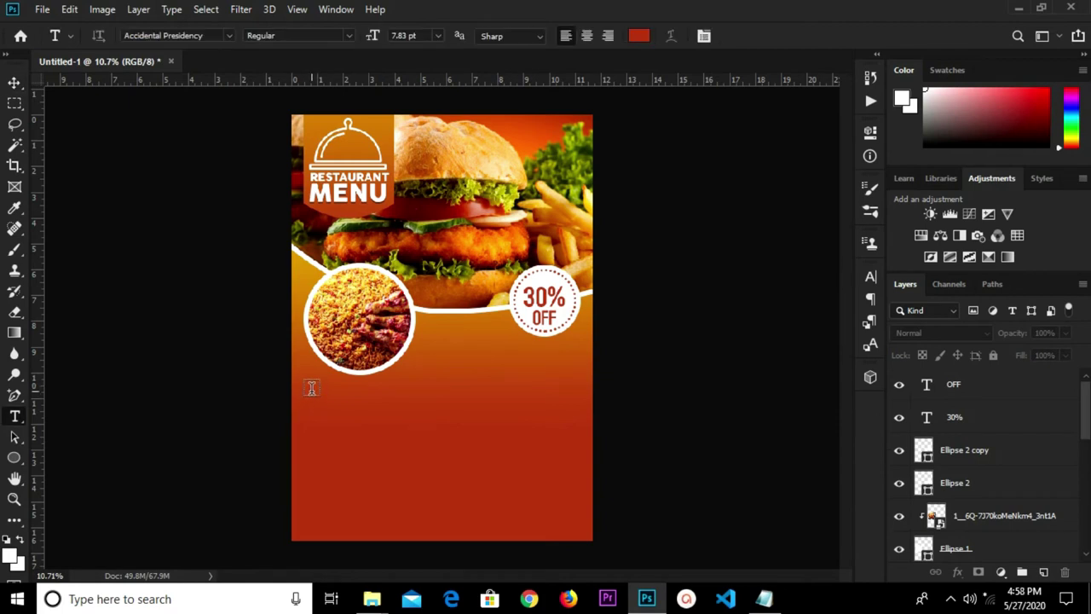
Step: Paste the tagline as new text below the food photo, at 36 pt in white #ffffff
click(312, 388)
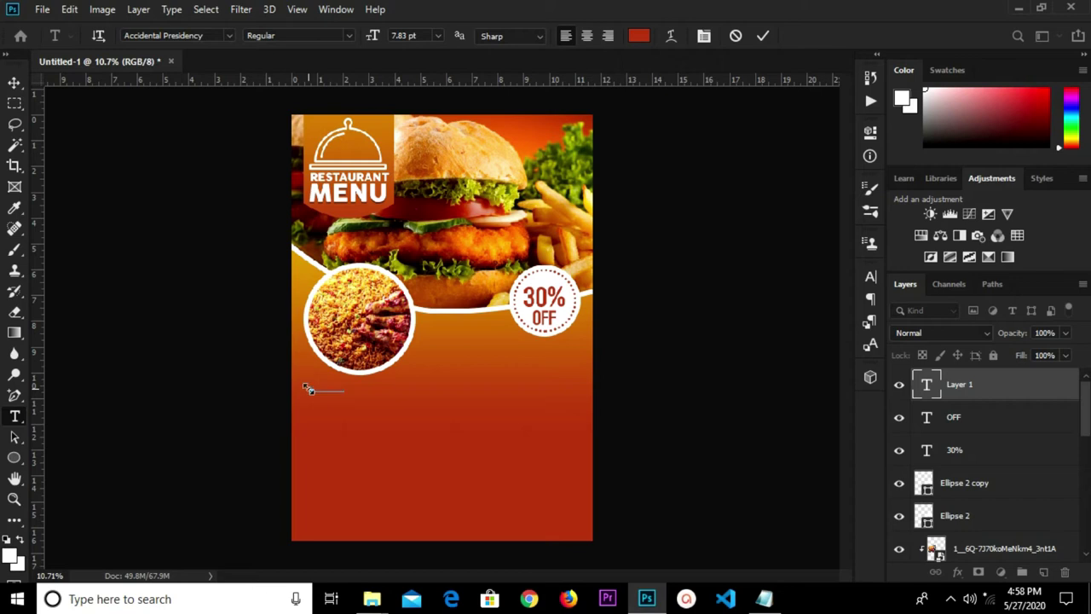
key(ctrl+Return)
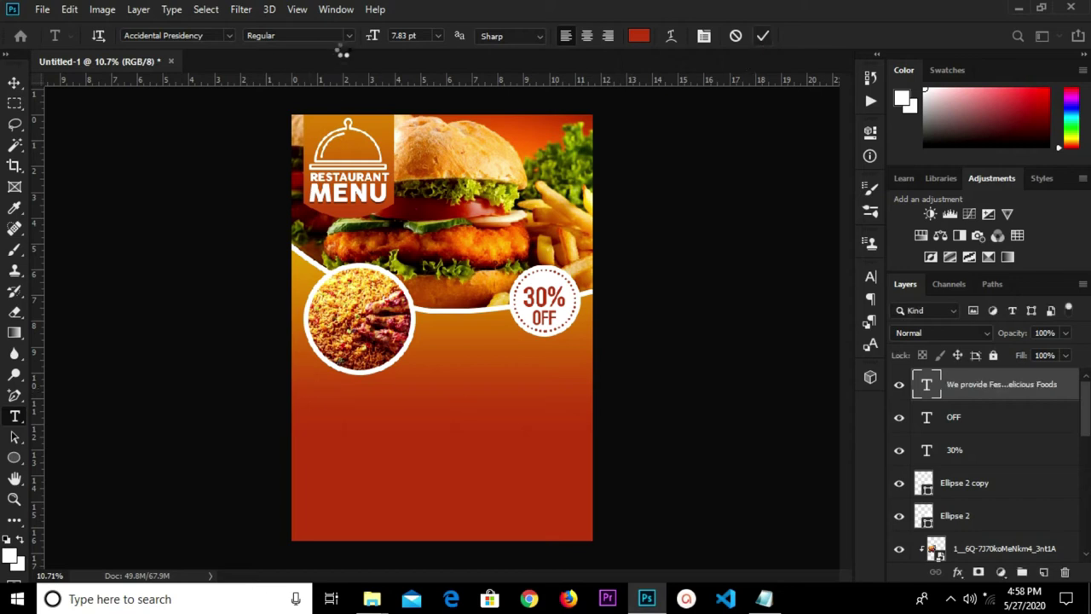
click(438, 35)
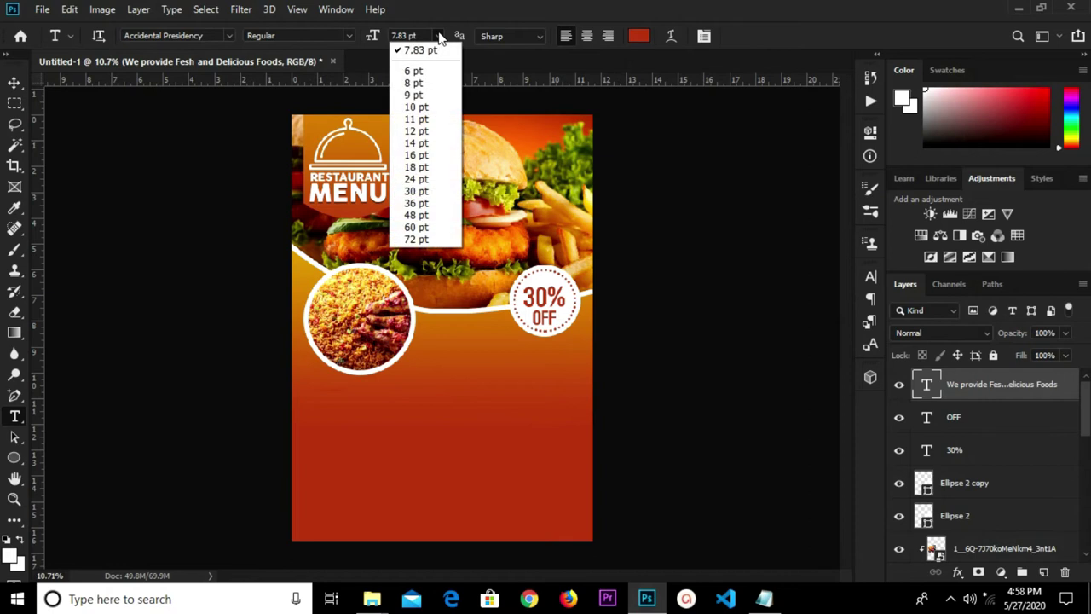
click(416, 203)
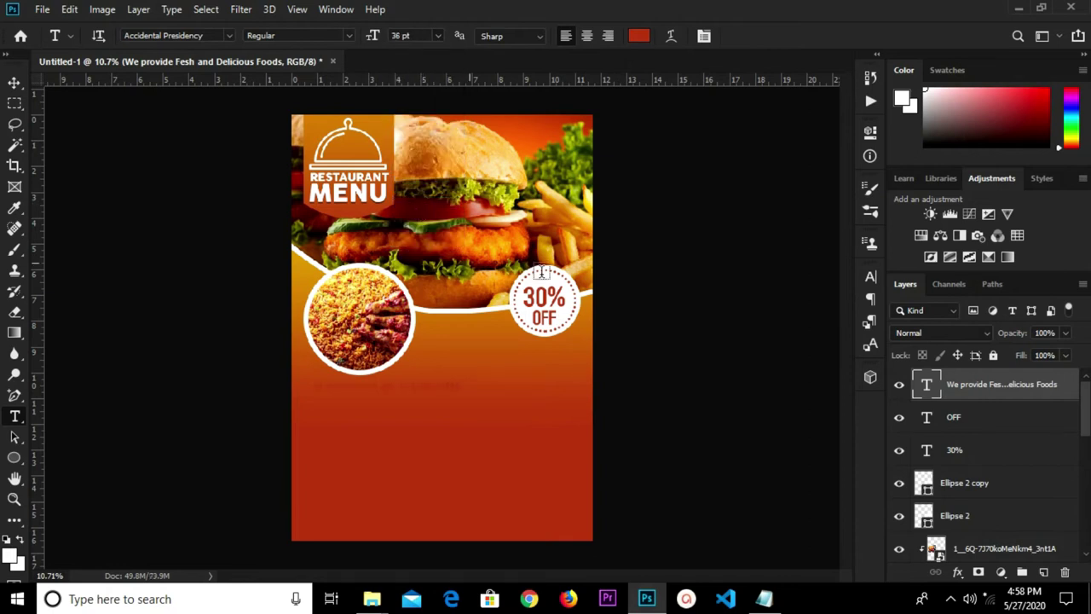
click(639, 36)
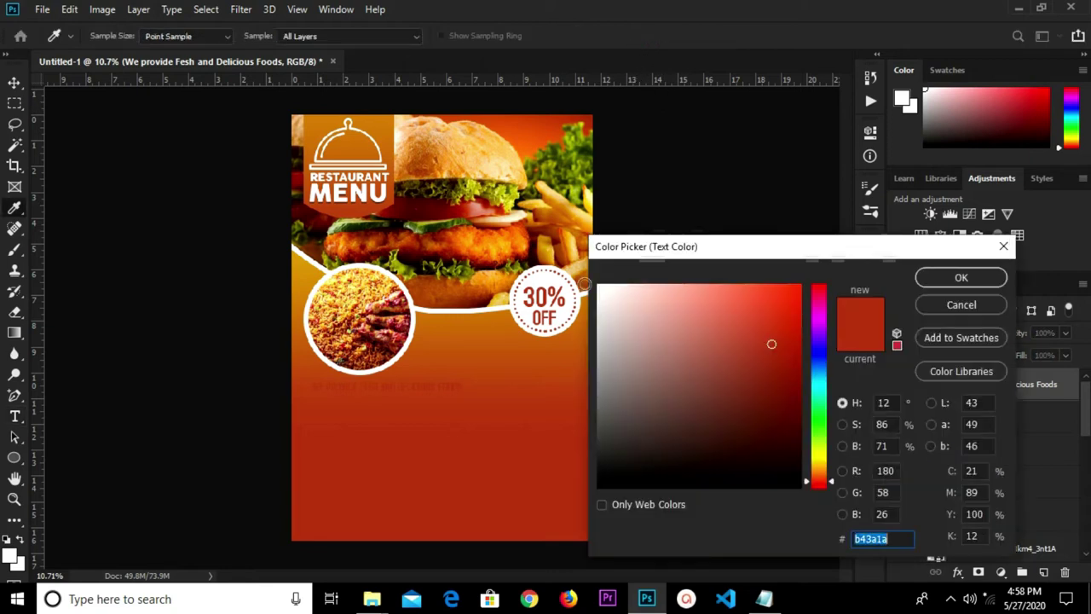
text(ffffff)
click(946, 276)
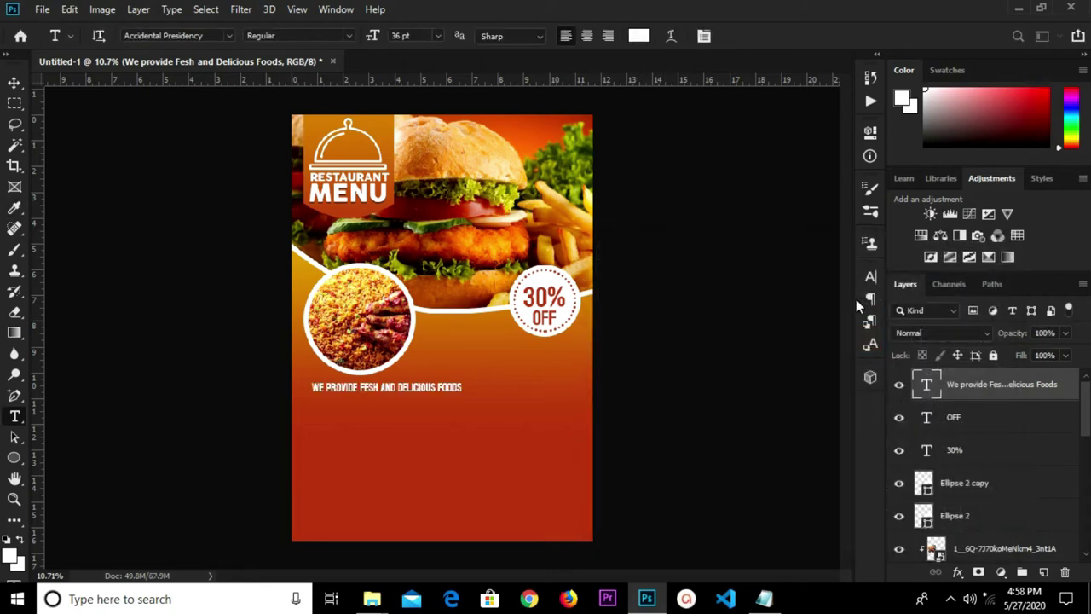
Step: Set the tagline font to Cocogoose and toggle All Caps in the Character panel
click(871, 277)
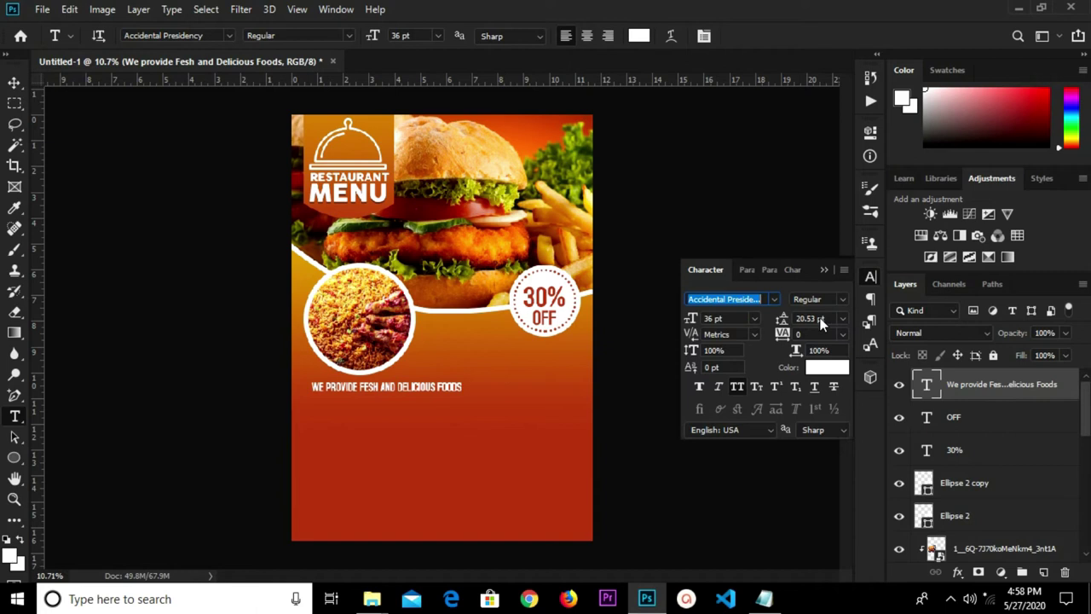
click(736, 387)
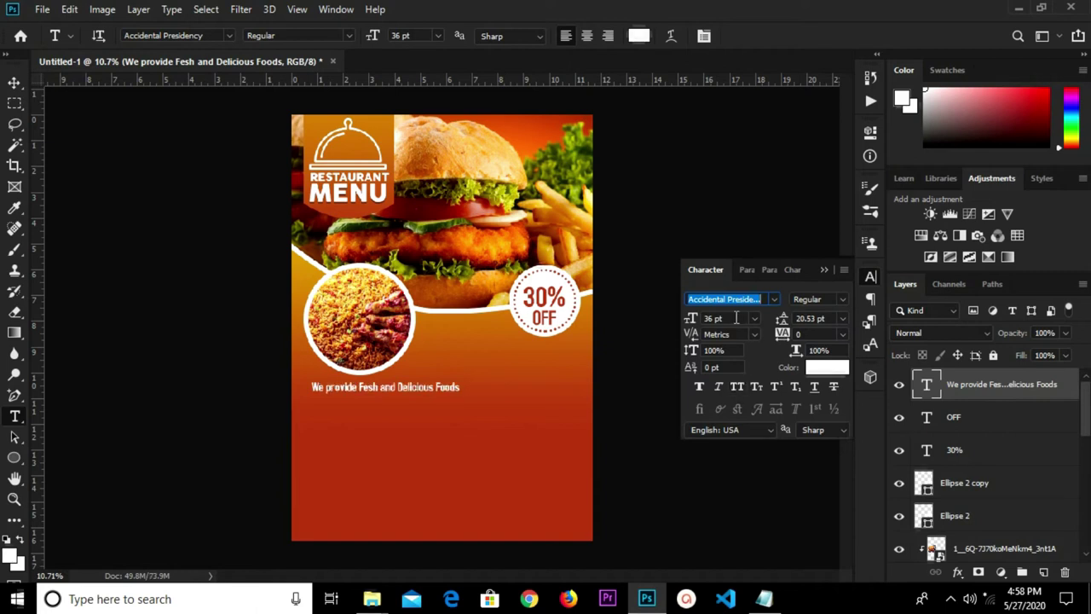
click(775, 296)
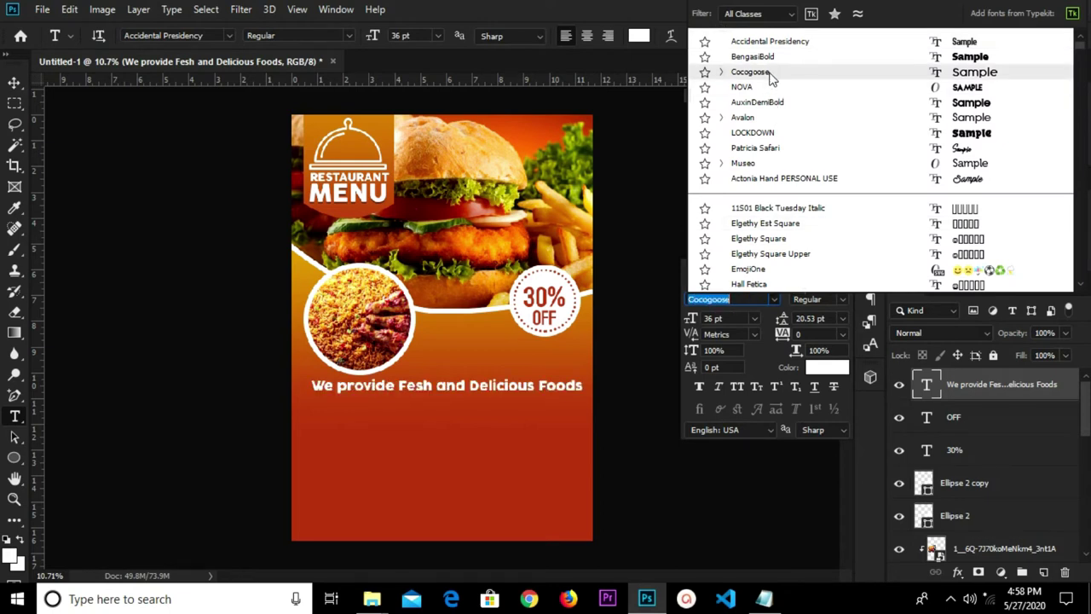
click(770, 73)
click(824, 270)
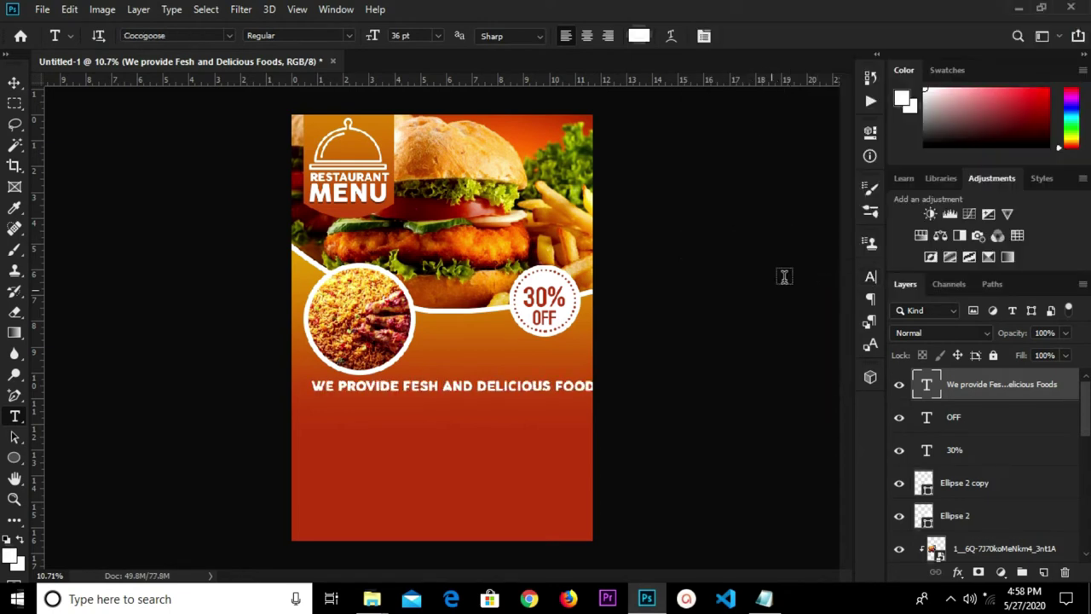
click(871, 277)
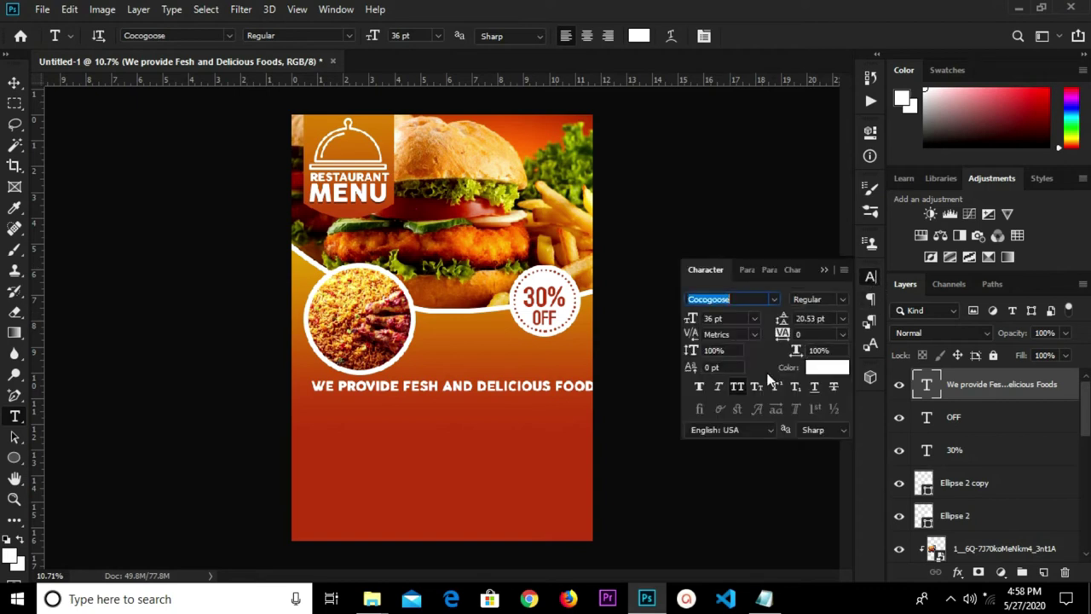
click(825, 269)
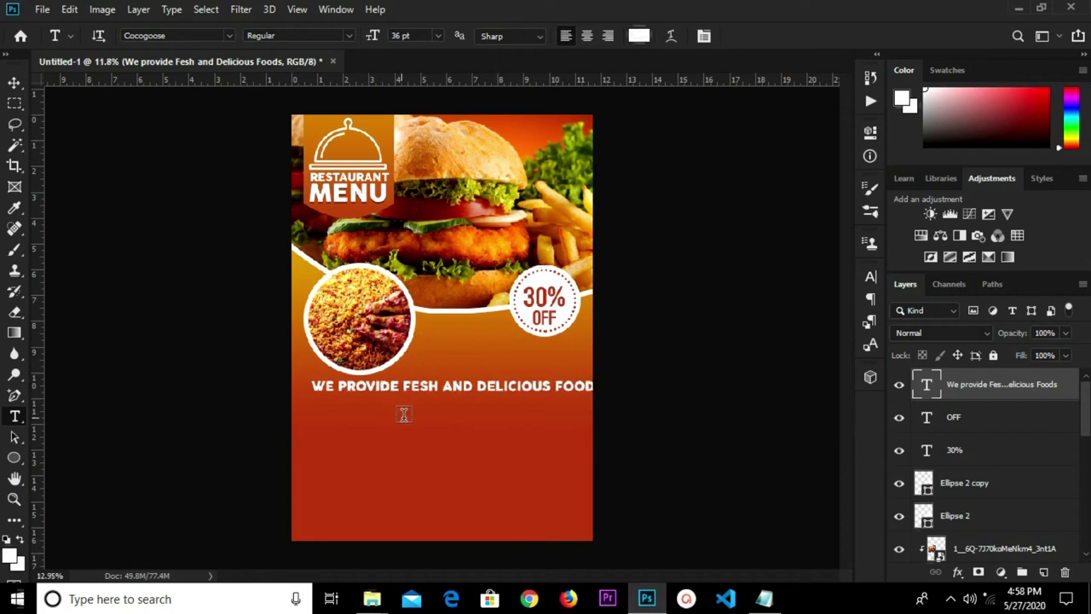
Step: Turn off all caps and break the tagline onto two lines before 'and'
scroll(405, 411, up, 1)
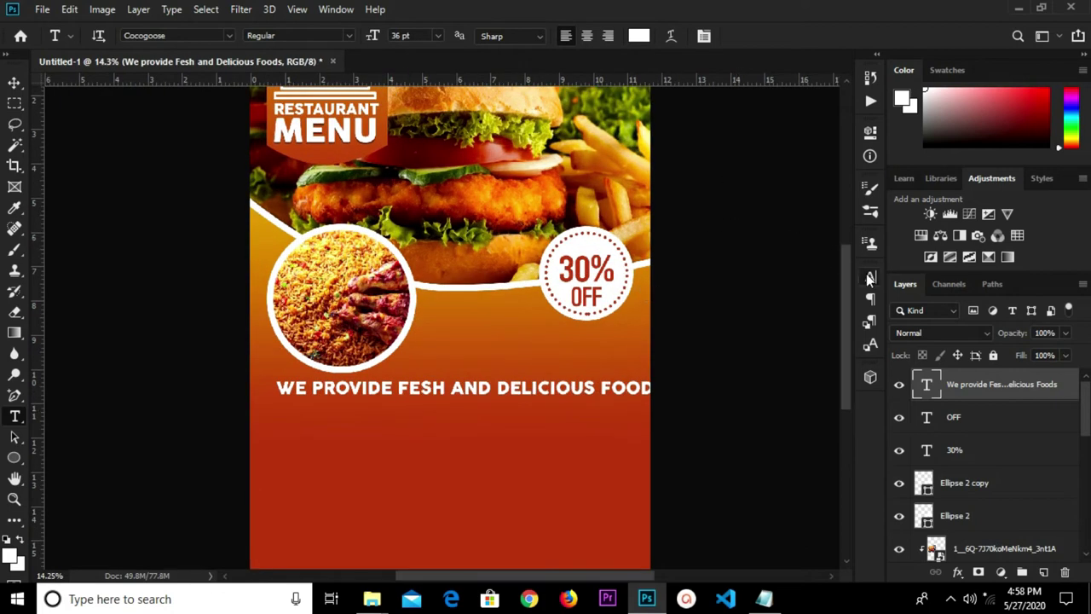
click(870, 278)
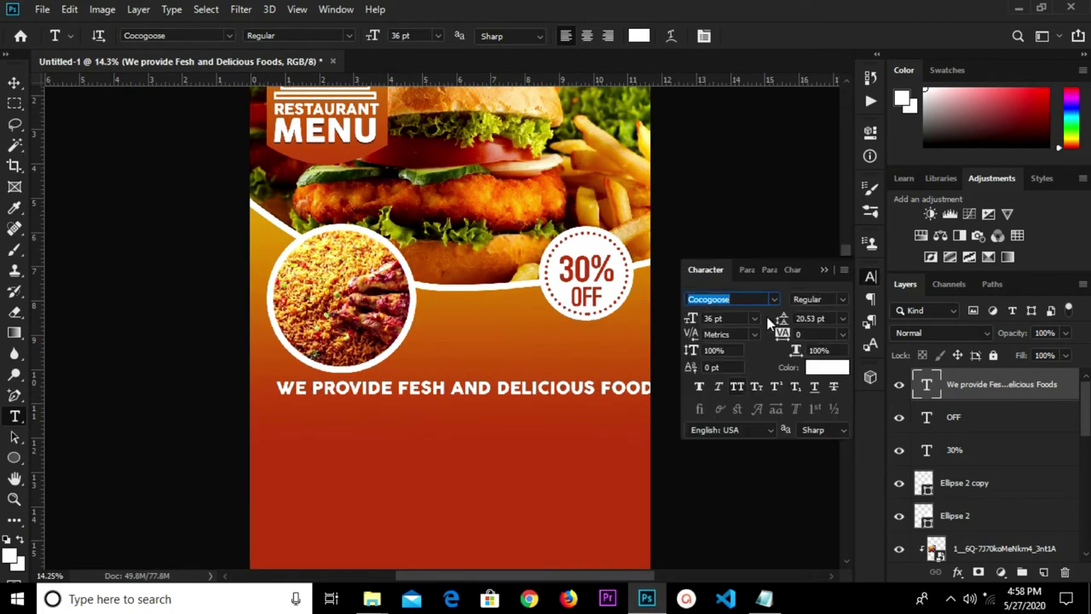
key(ctrl+shift+k)
click(824, 272)
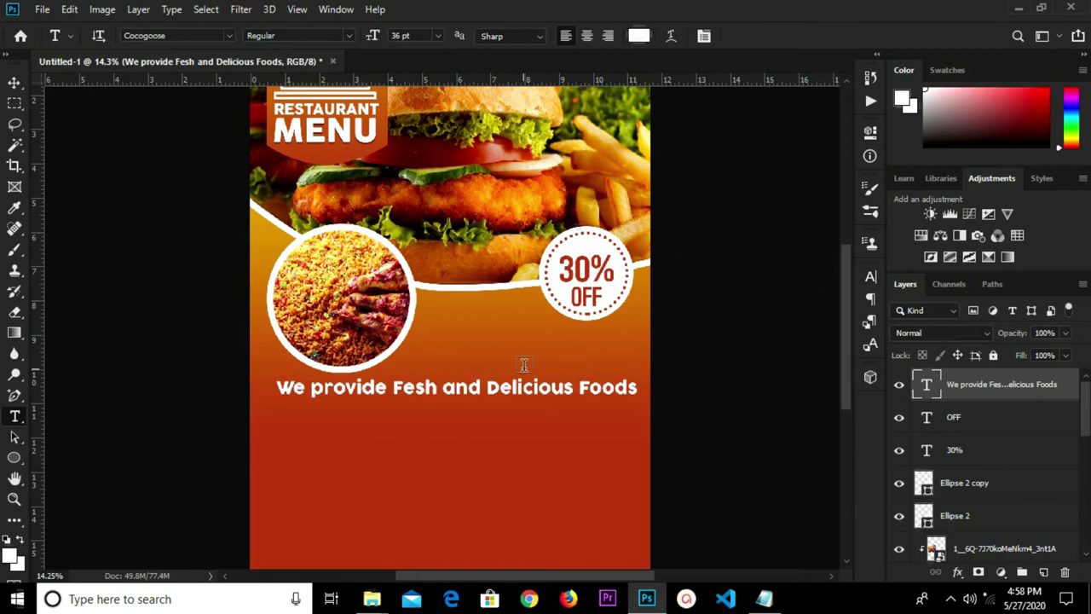
scroll(465, 388, up, 1)
click(452, 386)
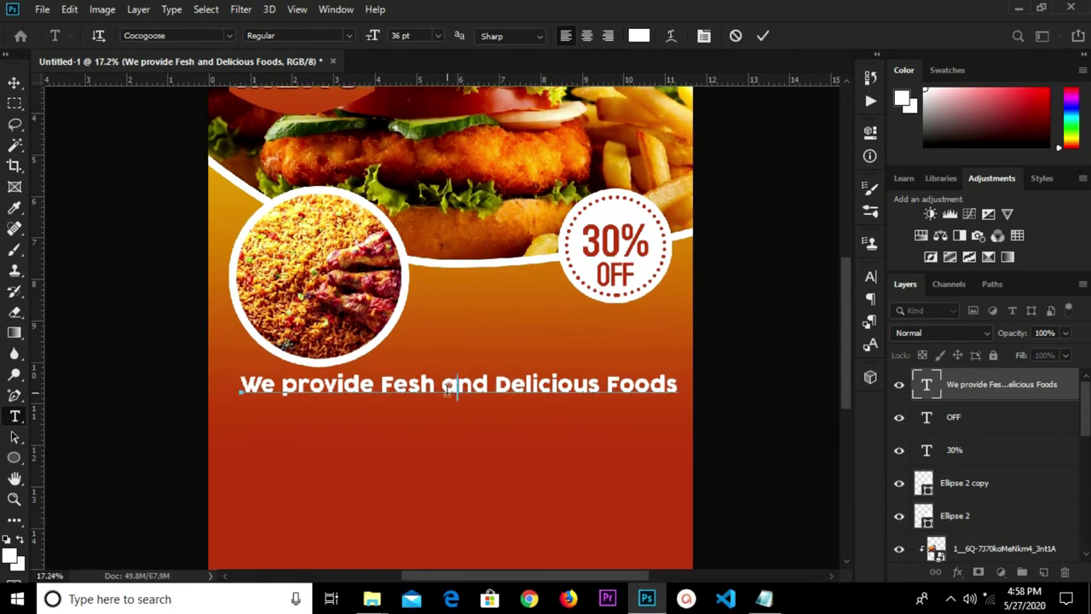
click(446, 388)
key(Return)
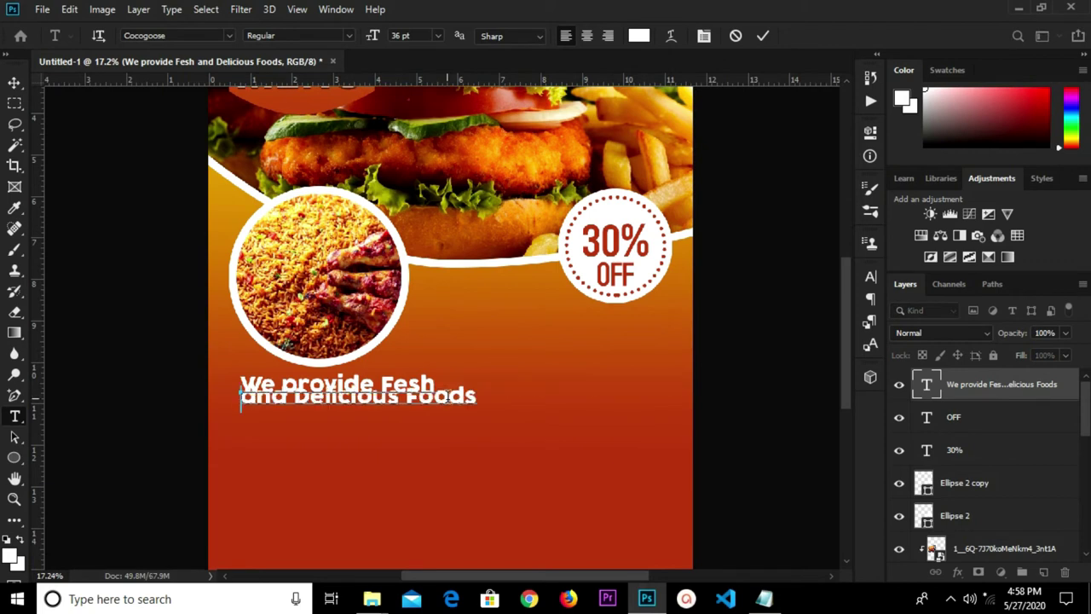
click(763, 36)
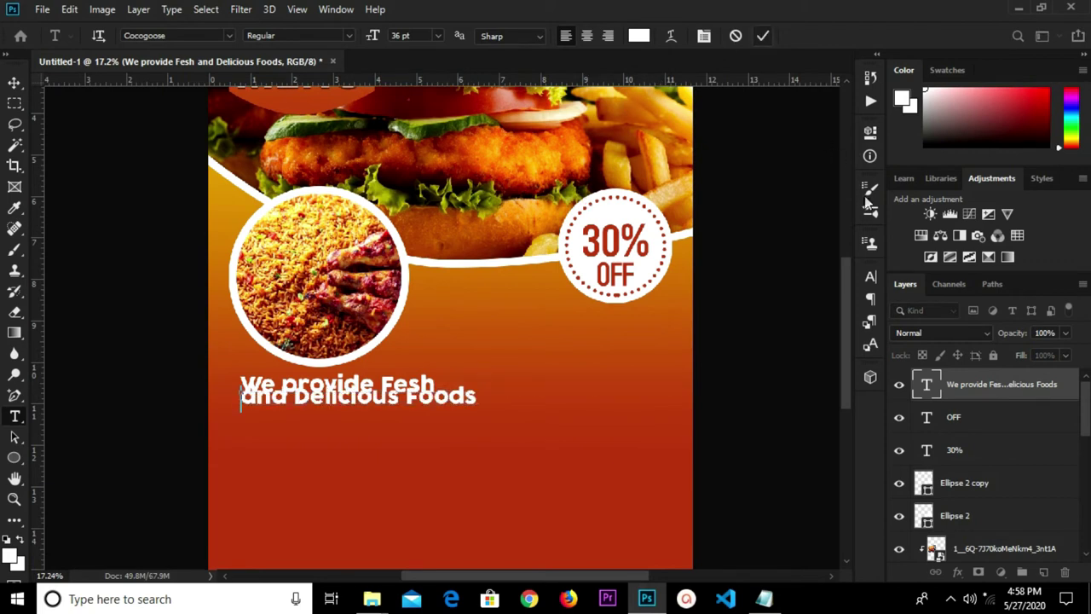
Step: Set the tagline's leading to Auto
click(870, 277)
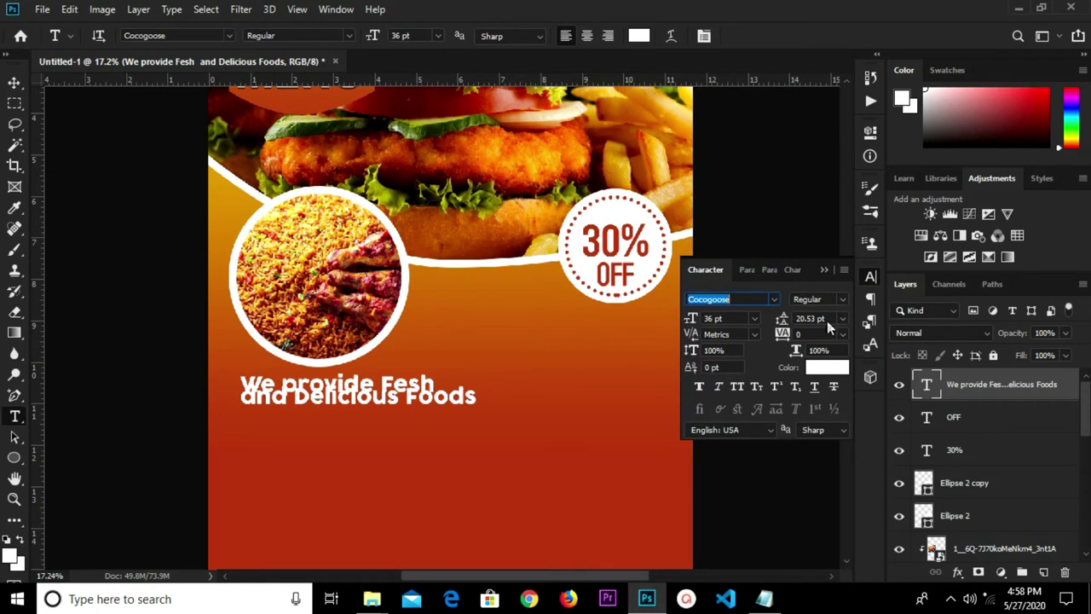
click(841, 318)
click(820, 334)
click(824, 269)
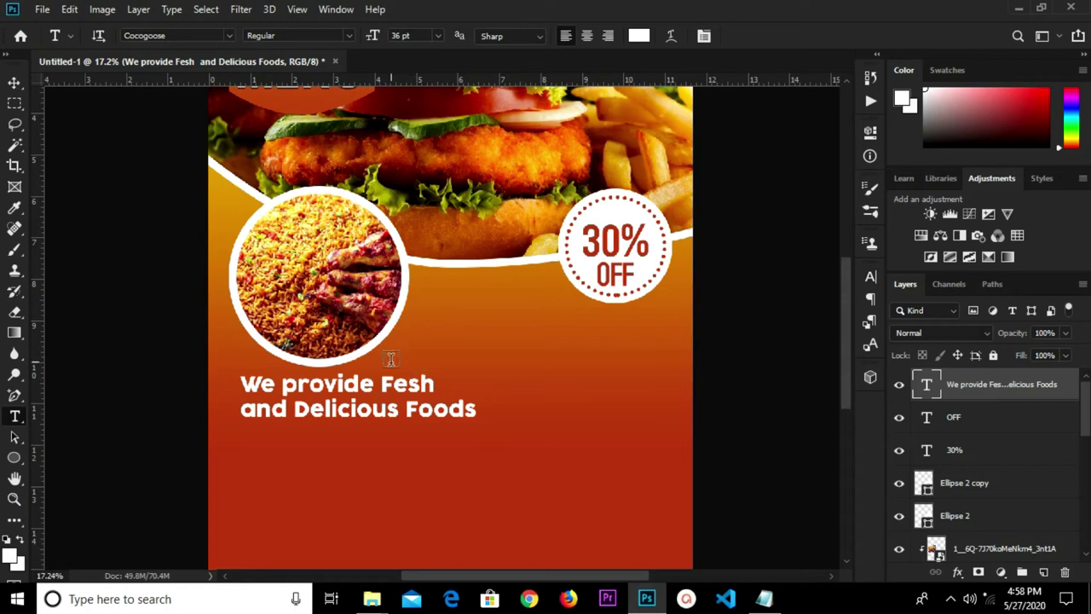
Step: Shrink the tagline and position it just under the circular food photo
key(v)
drag(399, 385, 373, 381)
key(ctrl)
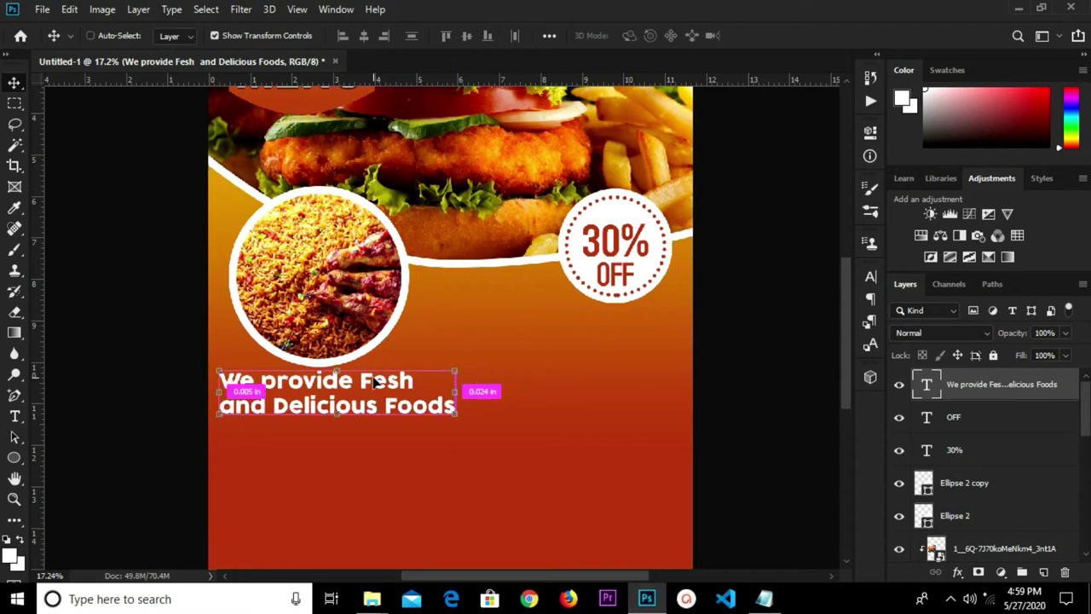
key(ctrl+t)
drag(456, 415, 414, 399)
click(767, 35)
drag(352, 386, 369, 386)
scroll(407, 356, down, 2)
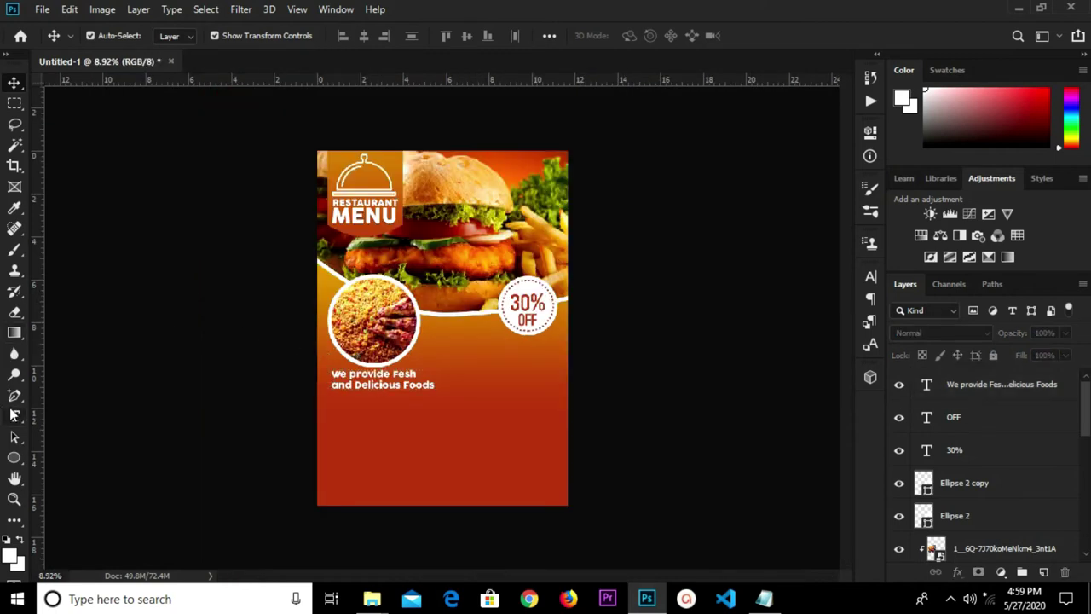
drag(14, 458, 78, 463)
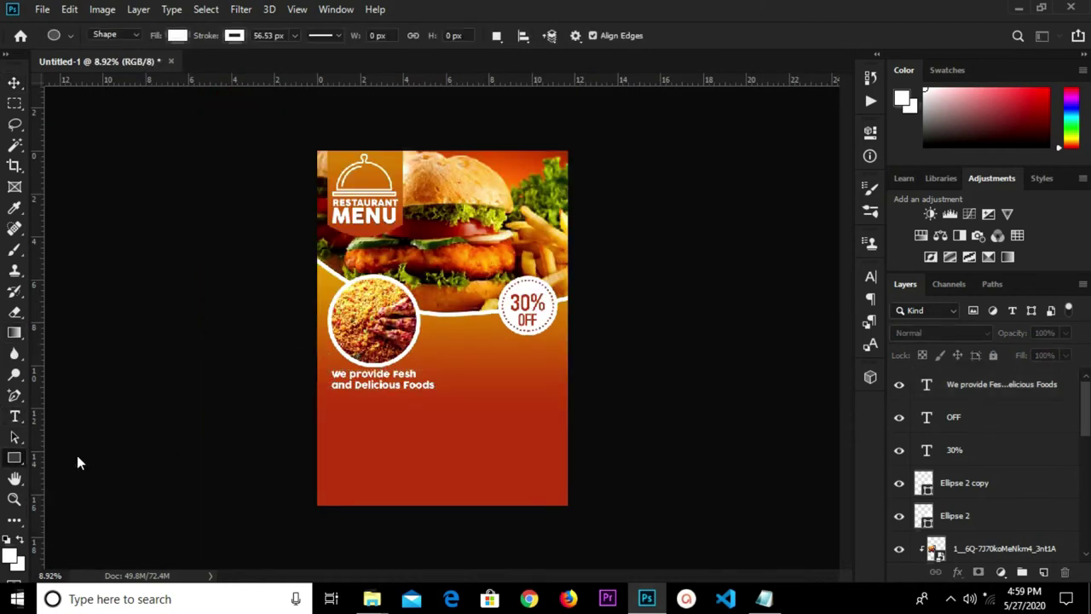
Step: Draw a thin tall white rectangle down the lower half and nudge it slightly left
scroll(429, 363, up, 2)
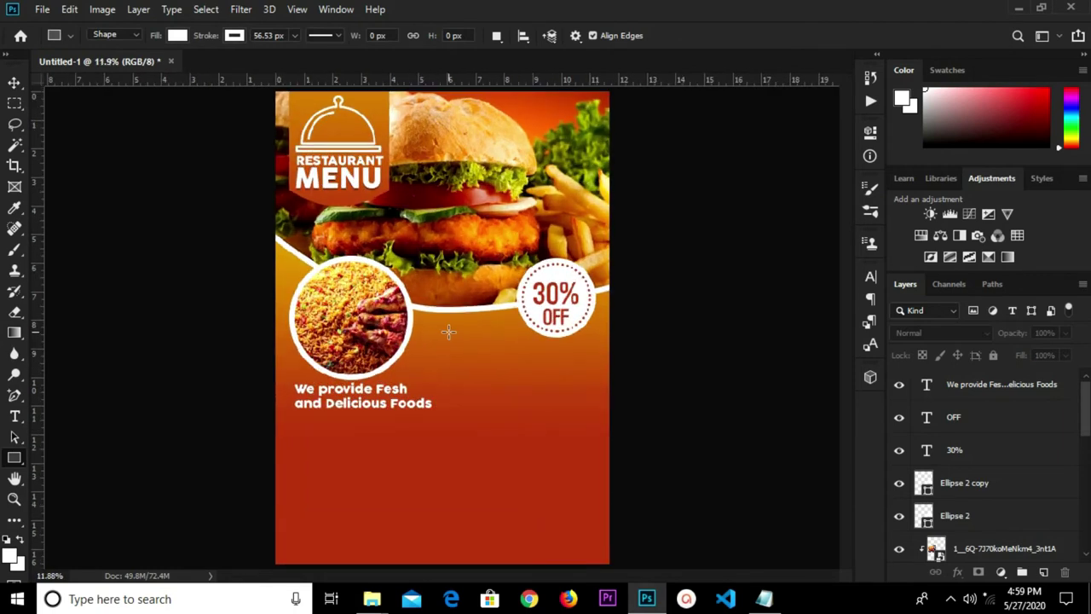
drag(457, 333, 454, 531)
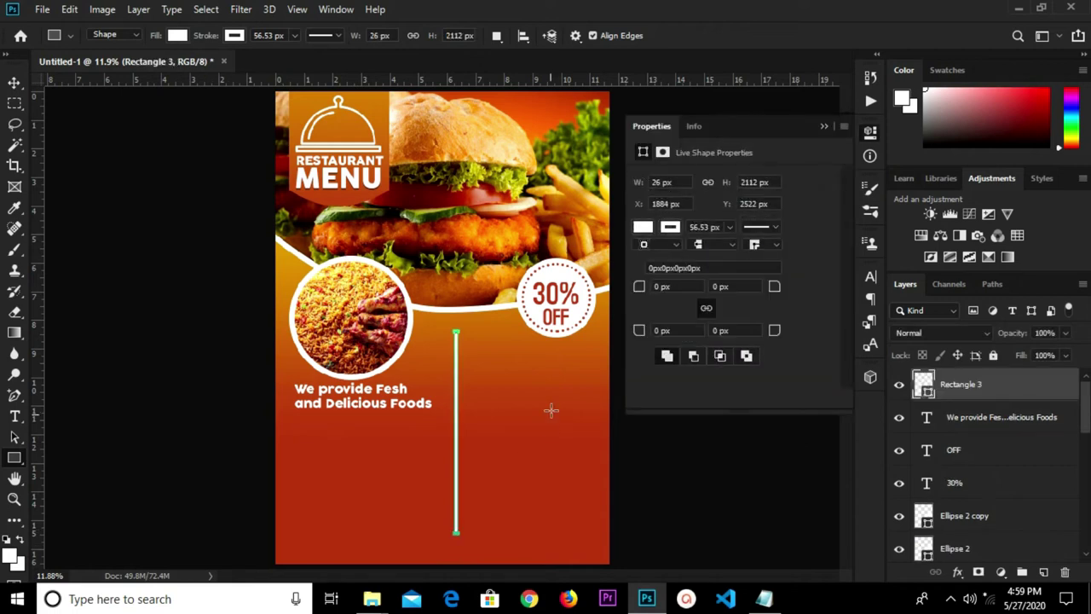
click(821, 118)
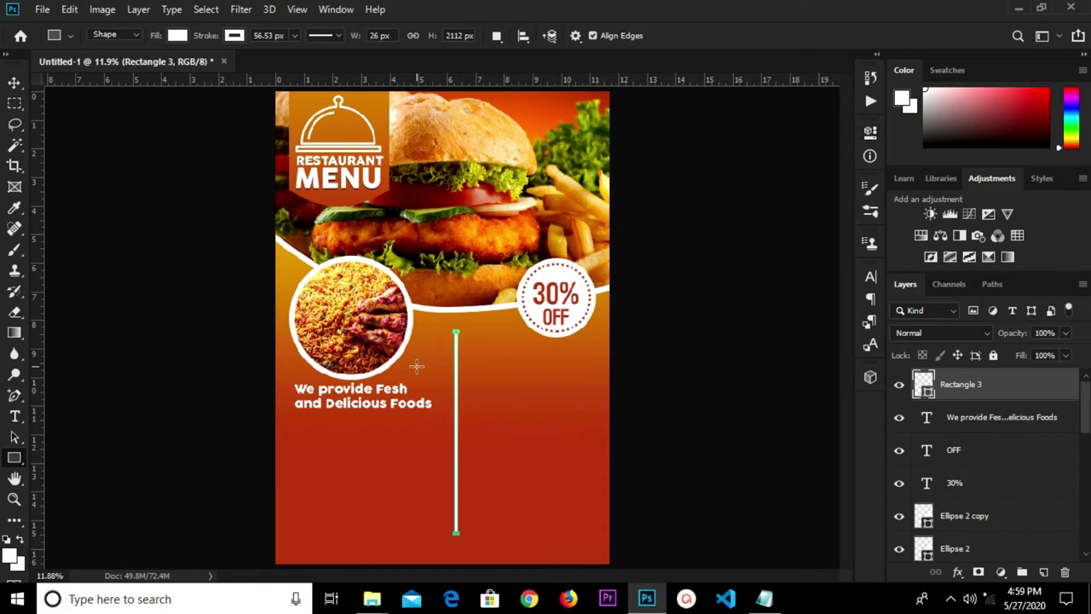
key(v)
click(677, 397)
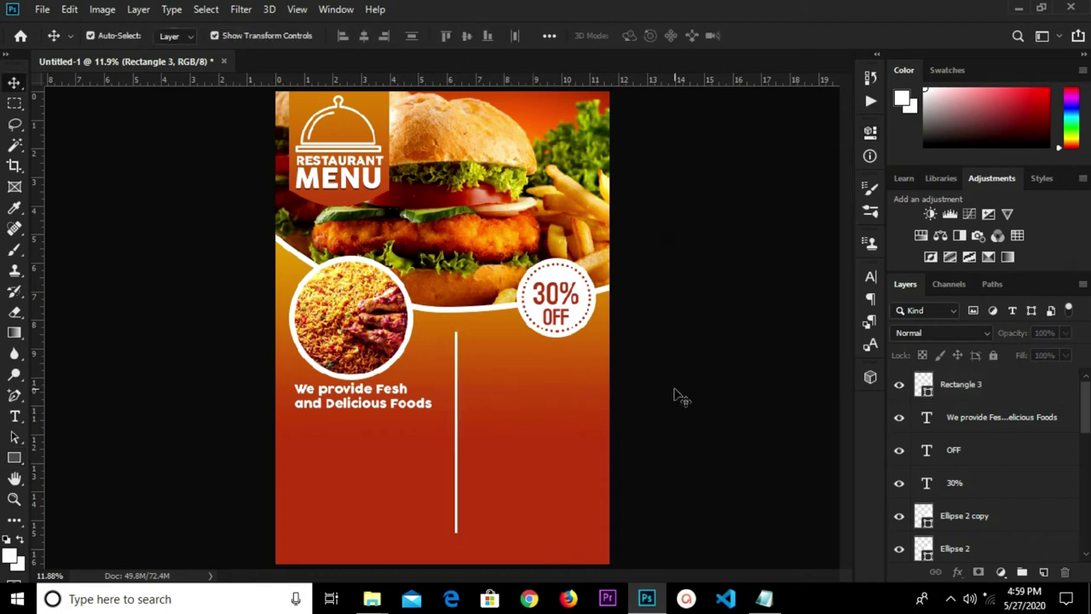
click(457, 478)
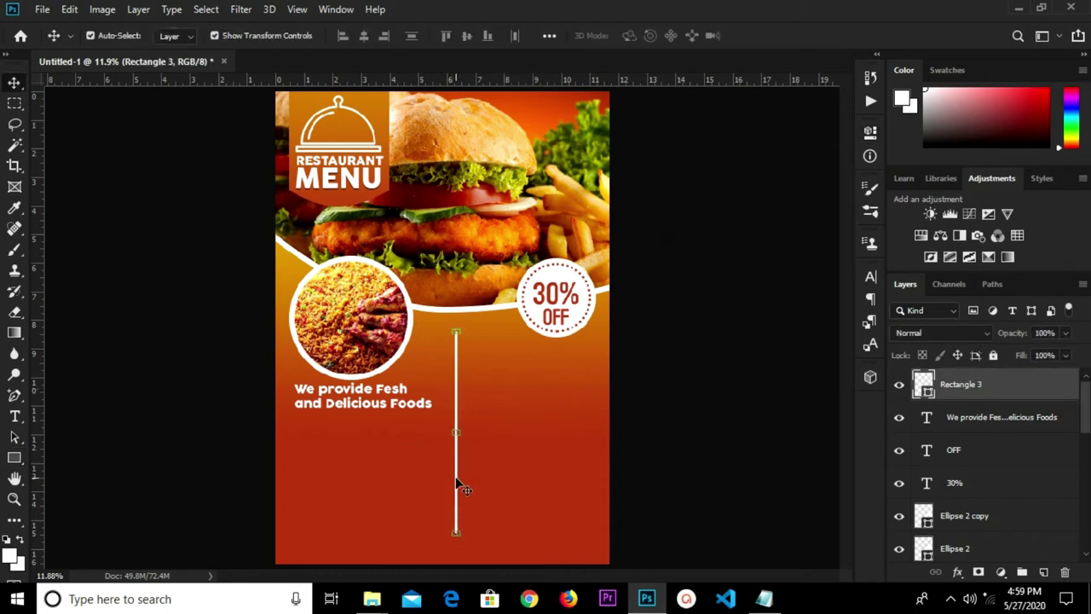
key(shift+Left)
key(shift+Left)
key(shift+Left)
key(shift+Left)
key(shift+Left)
key(shift+Left)
key(shift+Left)
key(shift+Left)
key(shift+Left)
key(shift+Left)
key(shift+Left)
key(shift+Left)
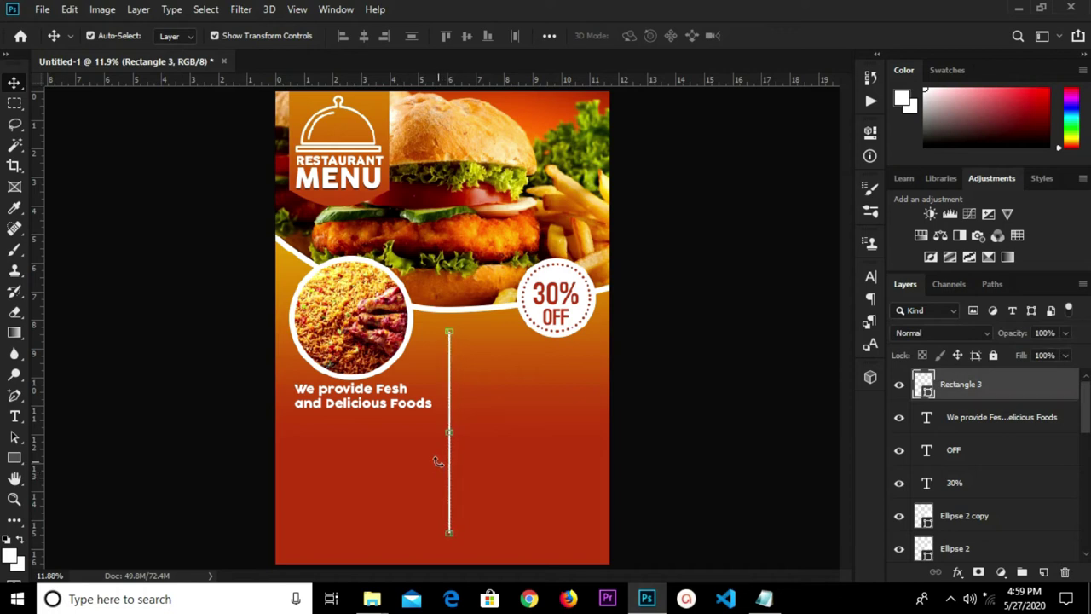
click(194, 415)
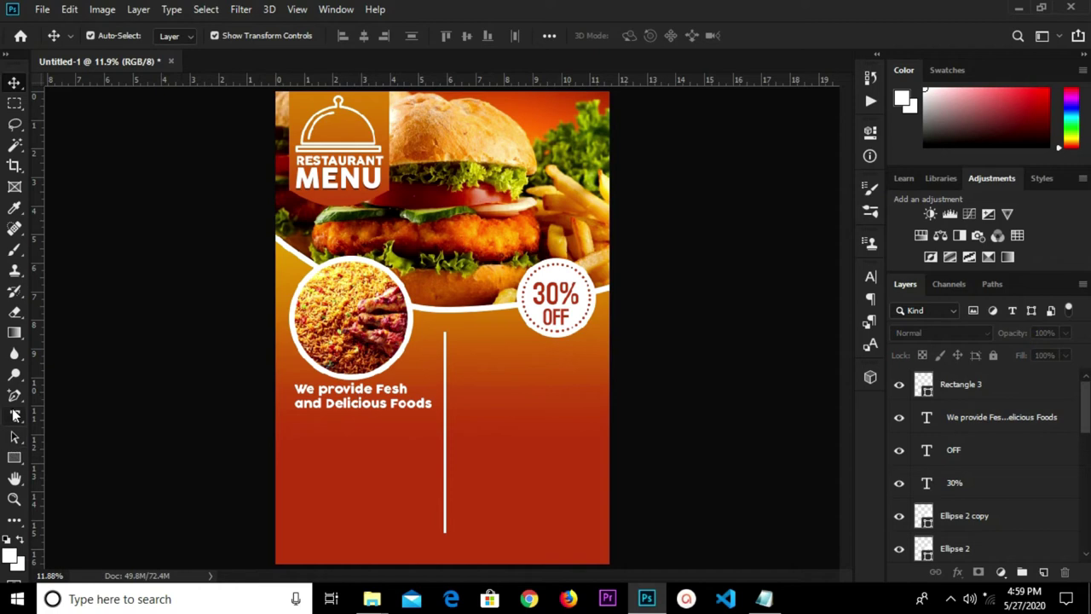
click(14, 458)
click(55, 458)
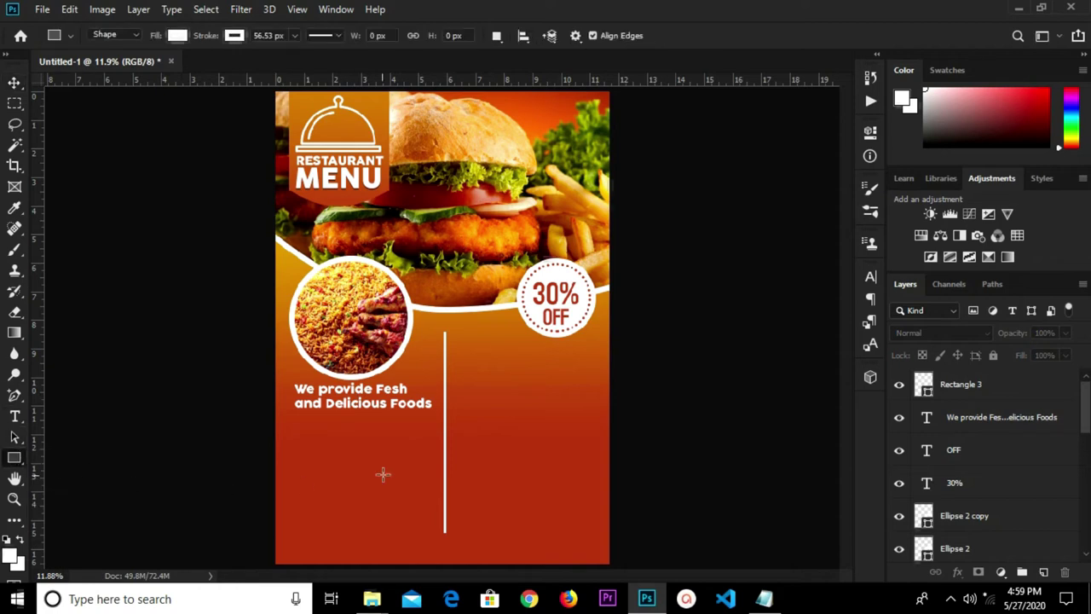
Step: Draw a white horizontal bar just below the tagline and shift it slightly left
scroll(375, 469, up, 3)
drag(274, 394, 456, 414)
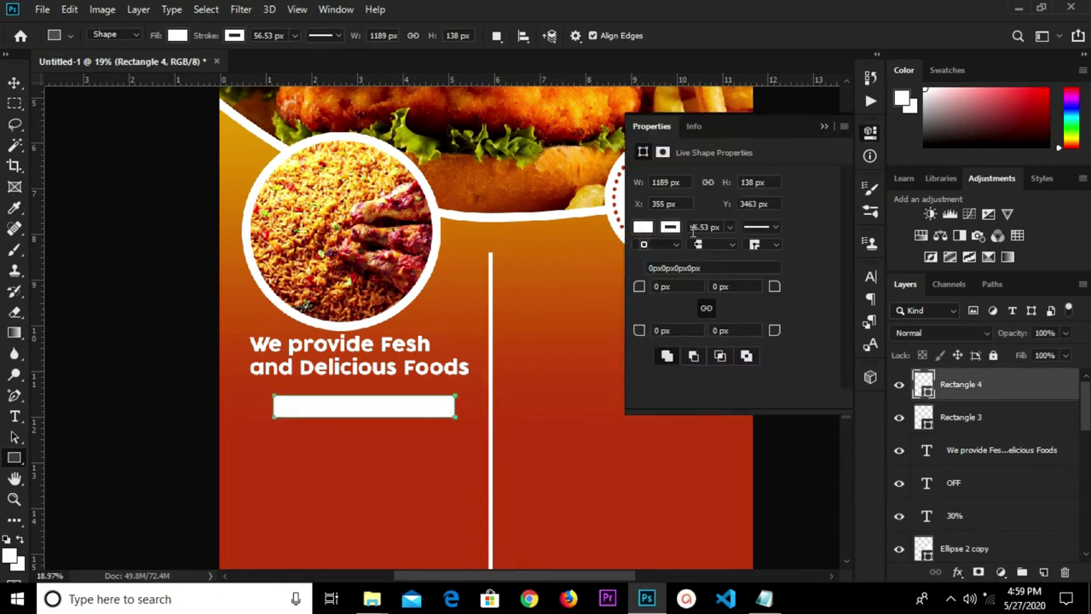
click(823, 128)
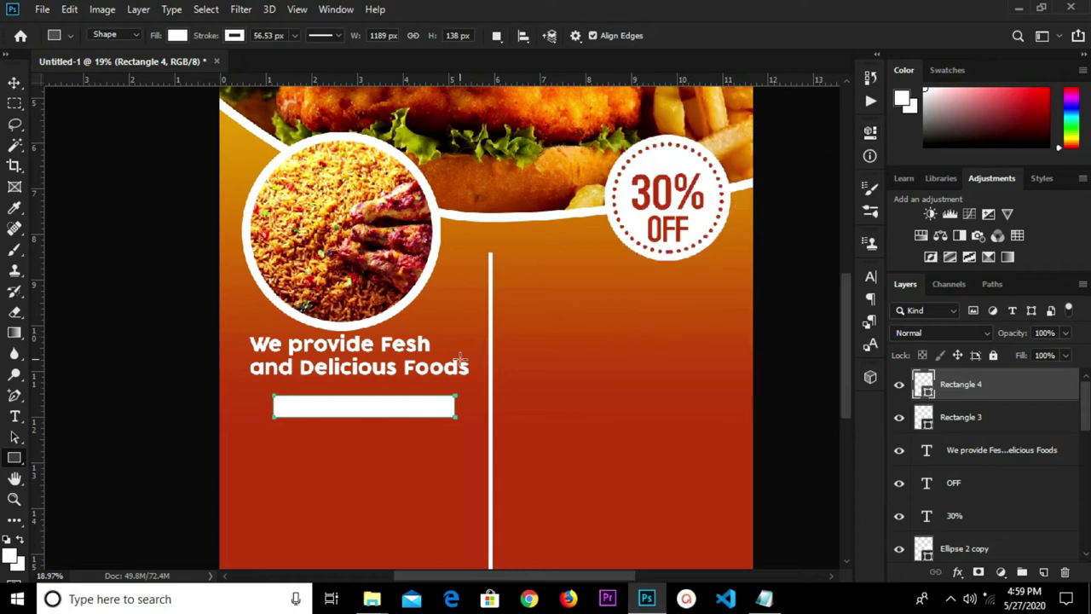
key(v)
scroll(343, 416, up, 1)
drag(341, 415, 324, 408)
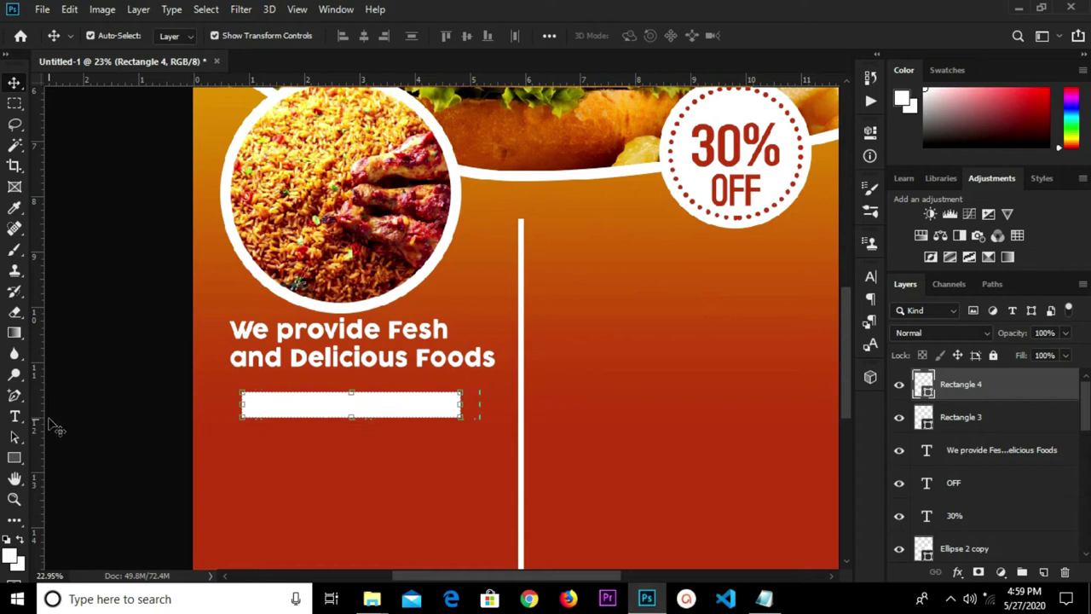
Step: Drag guides from the rulers to the bar's left, right and middle edges
drag(38, 432, 241, 452)
drag(40, 436, 461, 468)
drag(406, 82, 401, 398)
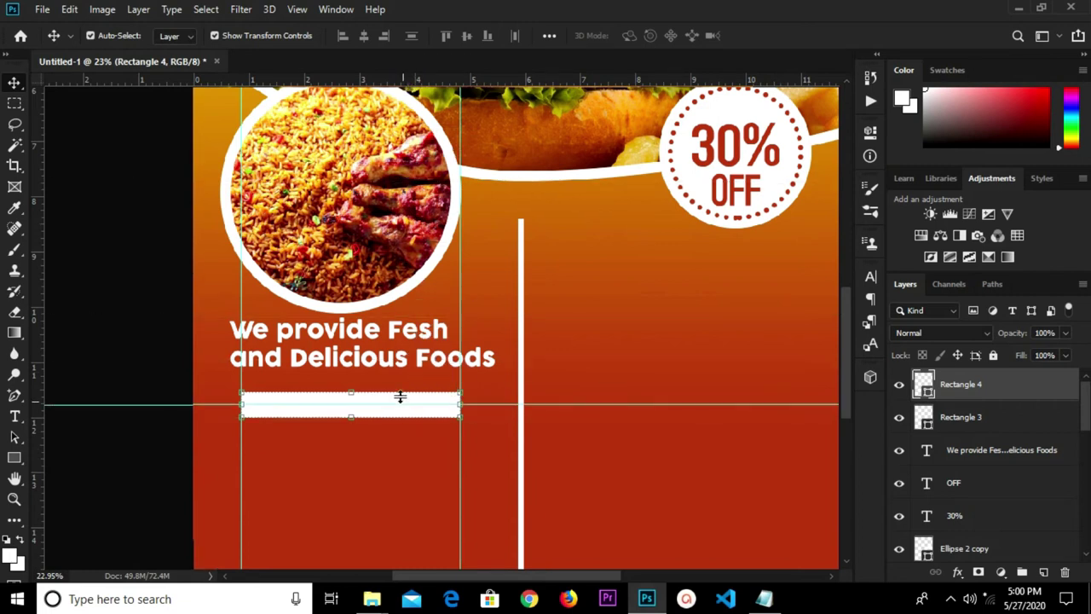
drag(36, 365, 247, 410)
drag(35, 372, 451, 452)
scroll(409, 418, up, 1)
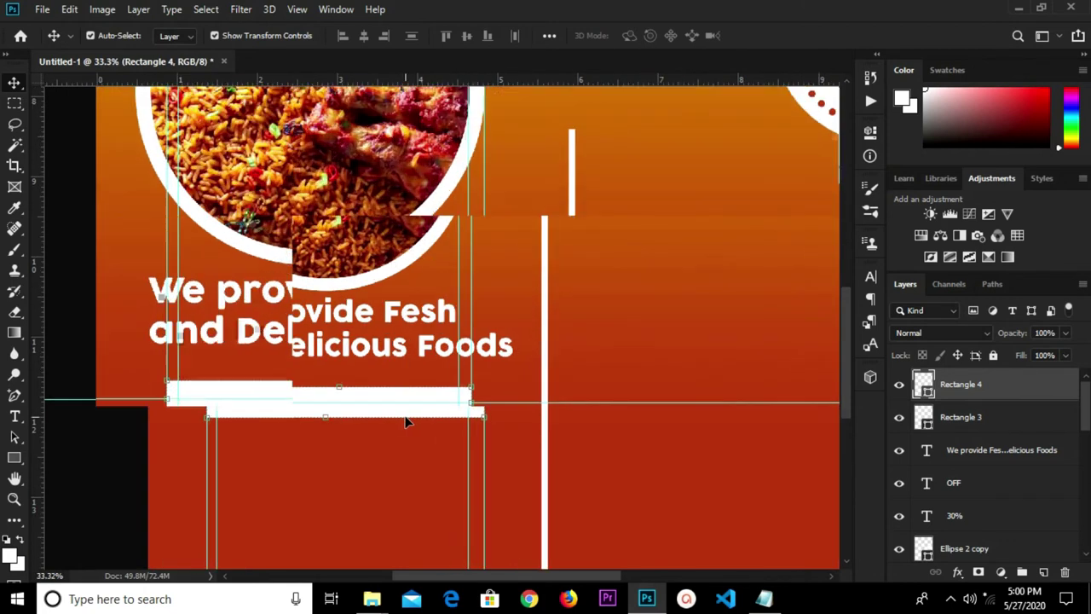
Step: Rasterize the white bar's Rectangle 4 layer
right_click(958, 389)
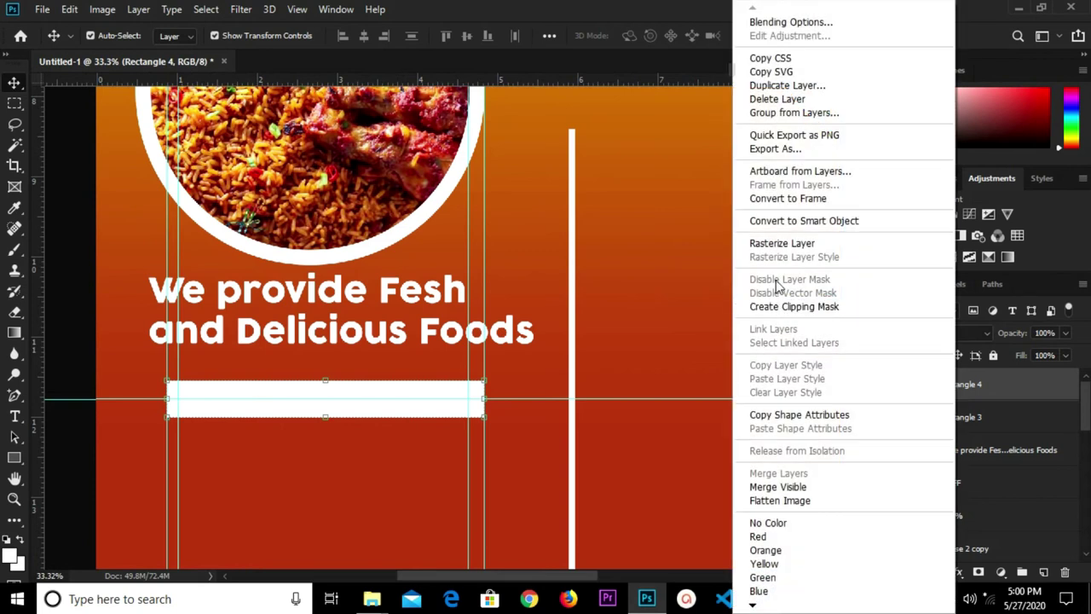
click(778, 244)
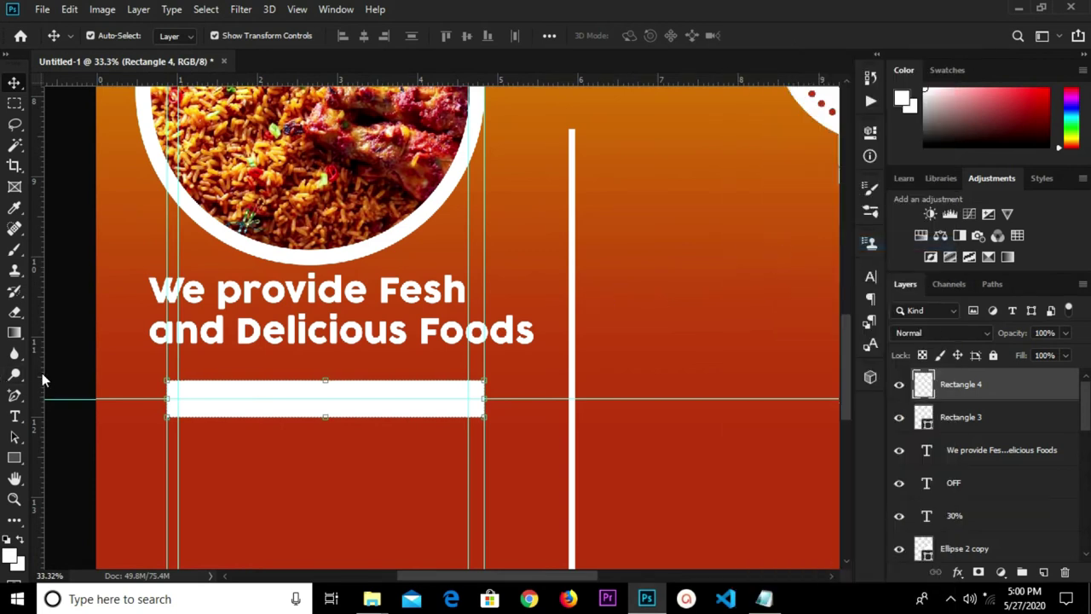
right_click(14, 396)
click(51, 395)
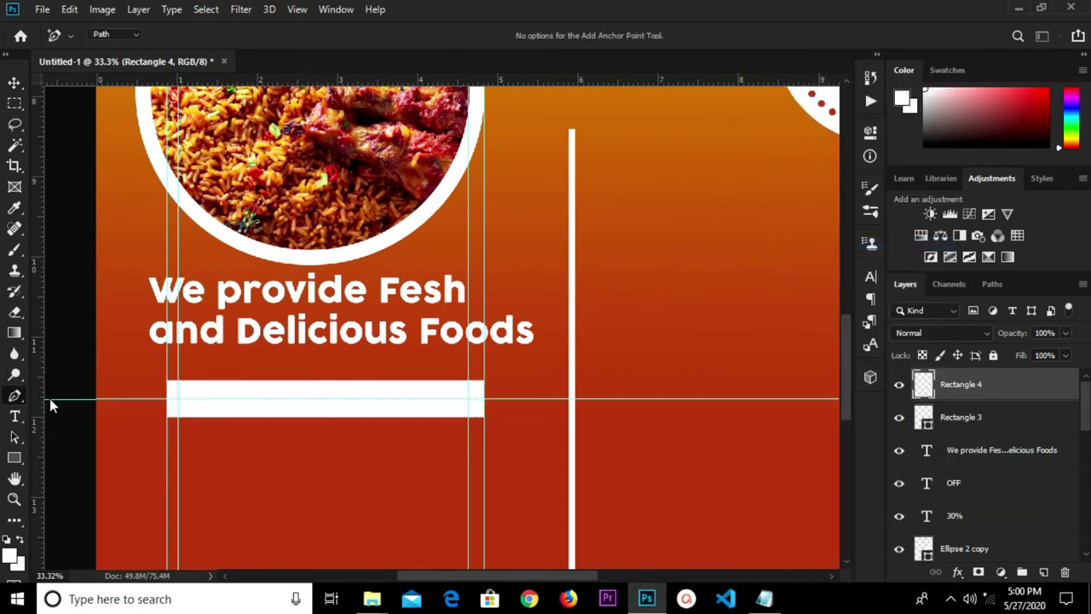
Step: Cut a V-shaped notch from the bar's left end using a triangular Pen path selection
scroll(112, 397, up, 3)
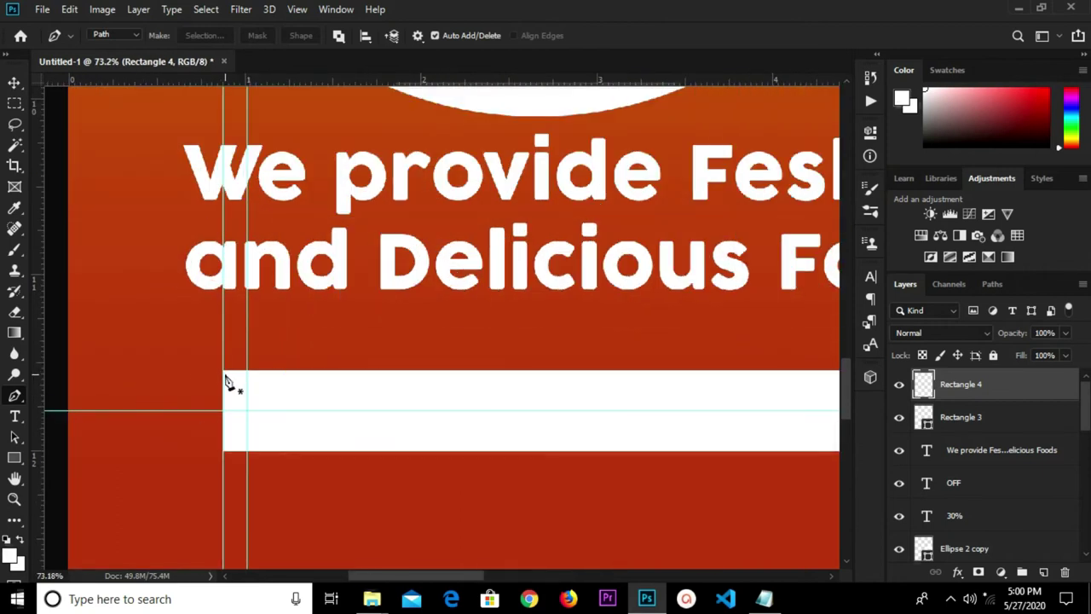
click(224, 372)
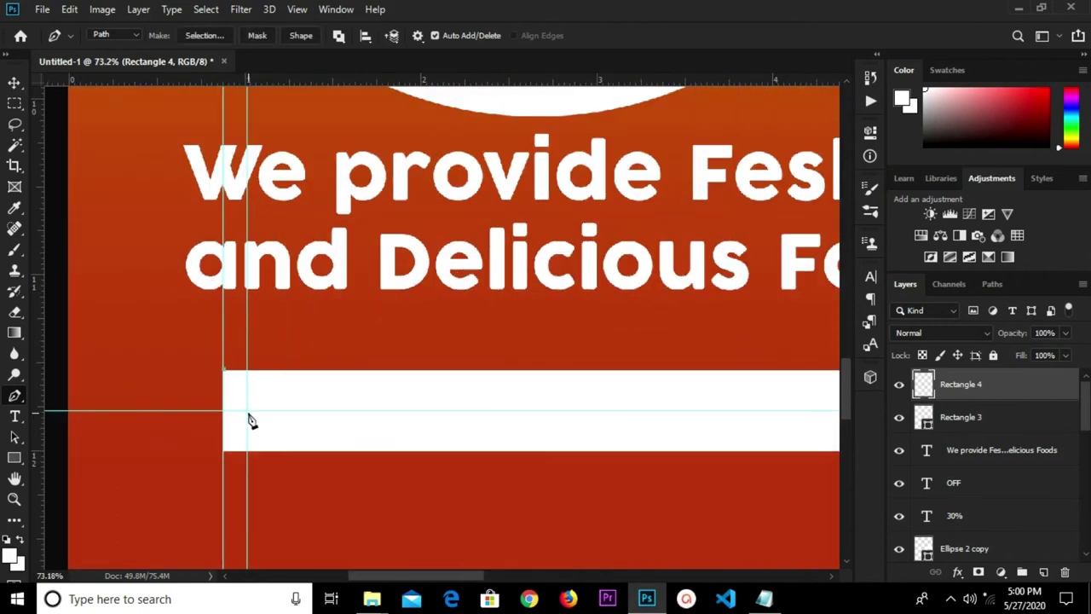
click(247, 411)
drag(224, 451, 195, 425)
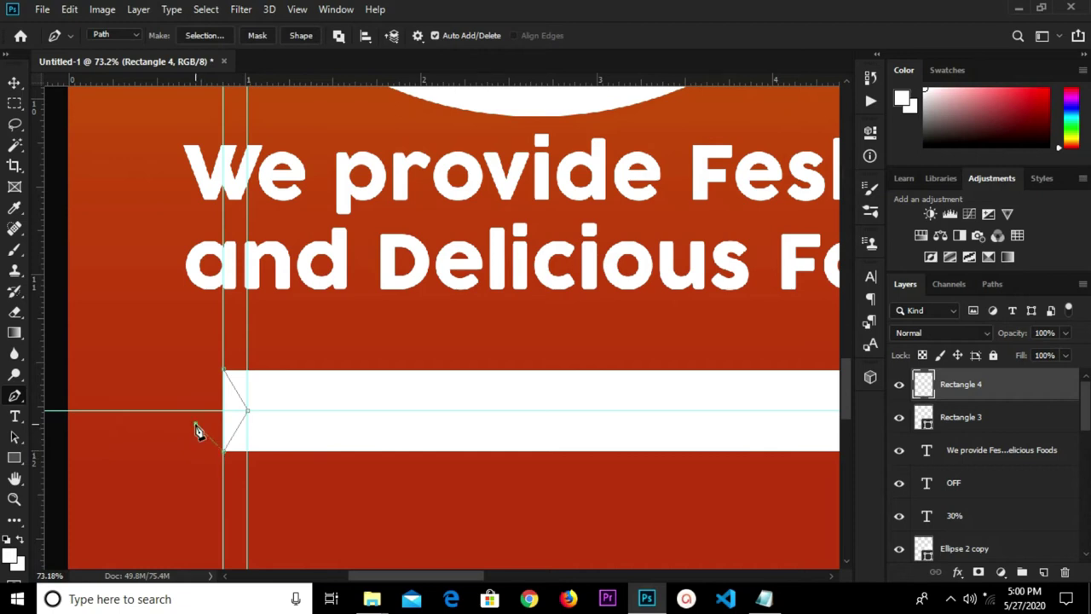
click(224, 372)
right_click(233, 426)
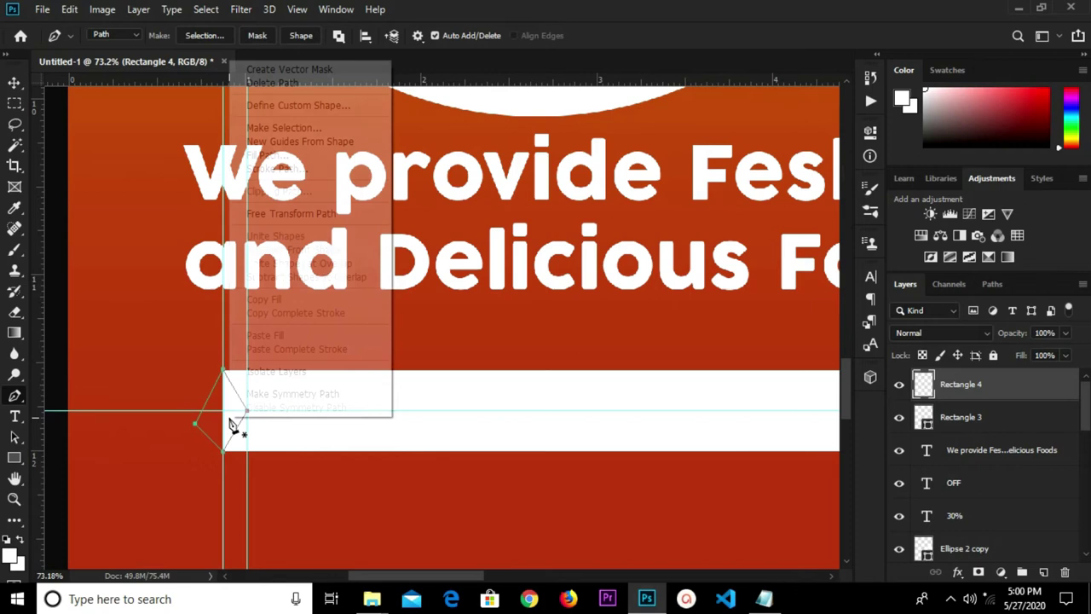
click(283, 130)
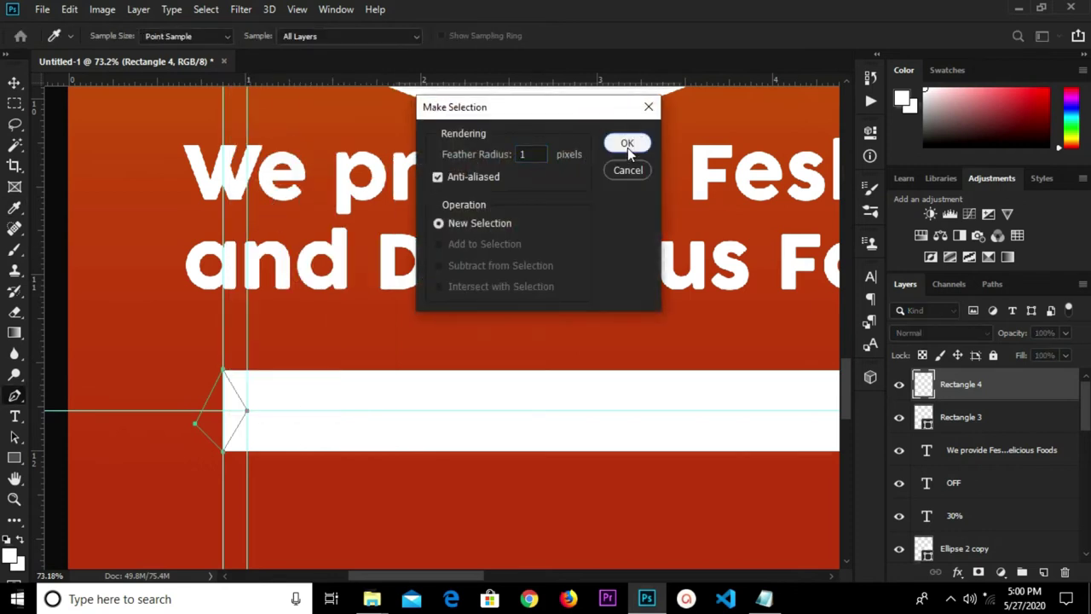
click(627, 145)
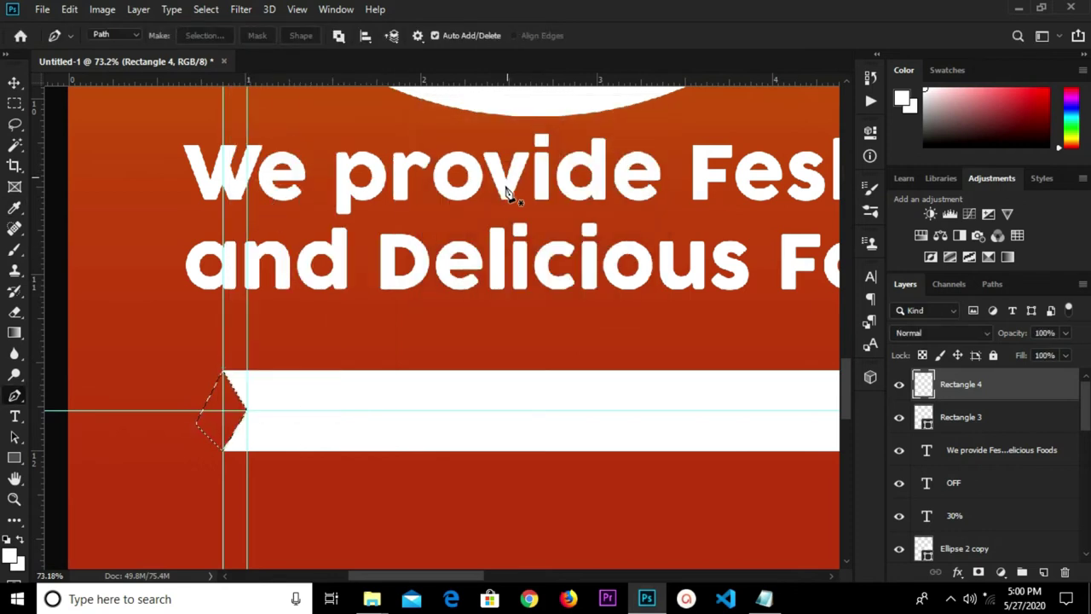
key(ctrl+d)
scroll(480, 333, down, 2)
scroll(824, 362, down, 2)
scroll(816, 361, up, 5)
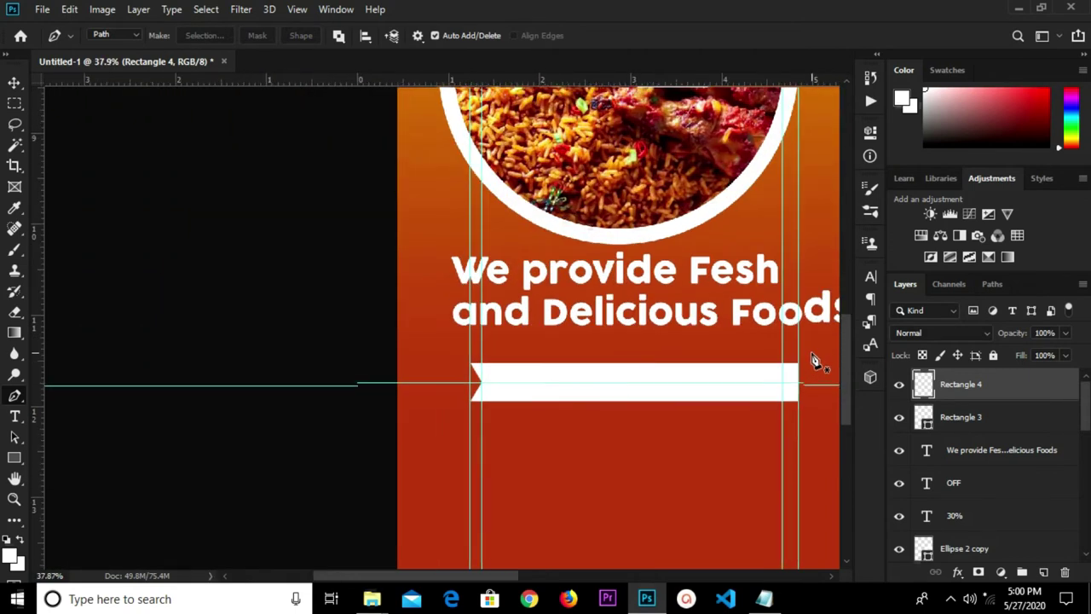
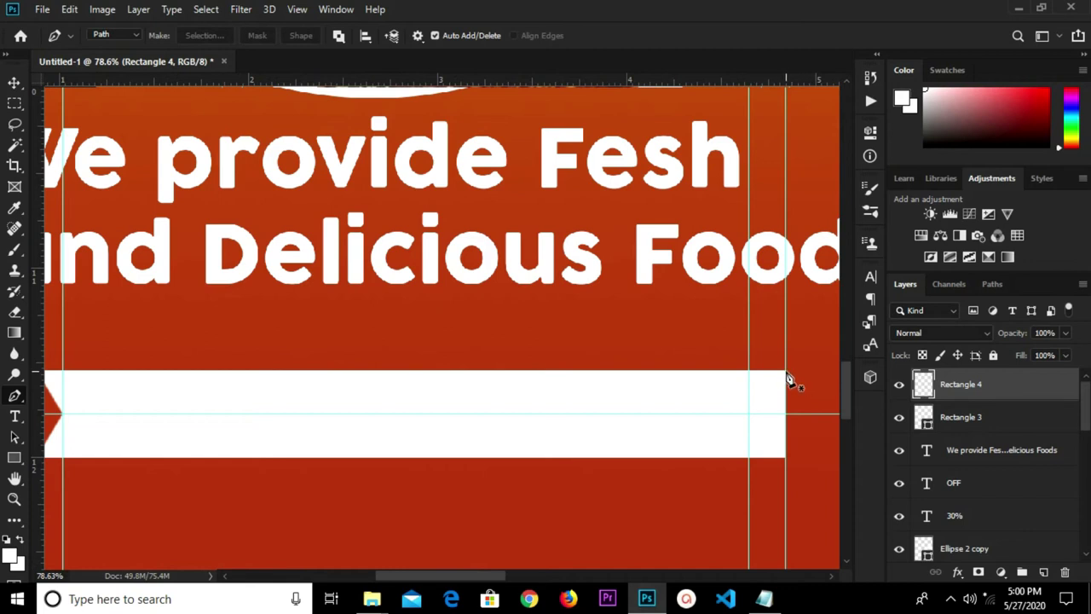
Step: Cut a triangular V-notch out of the white bar's right end with a Pen path, then deselect
click(785, 372)
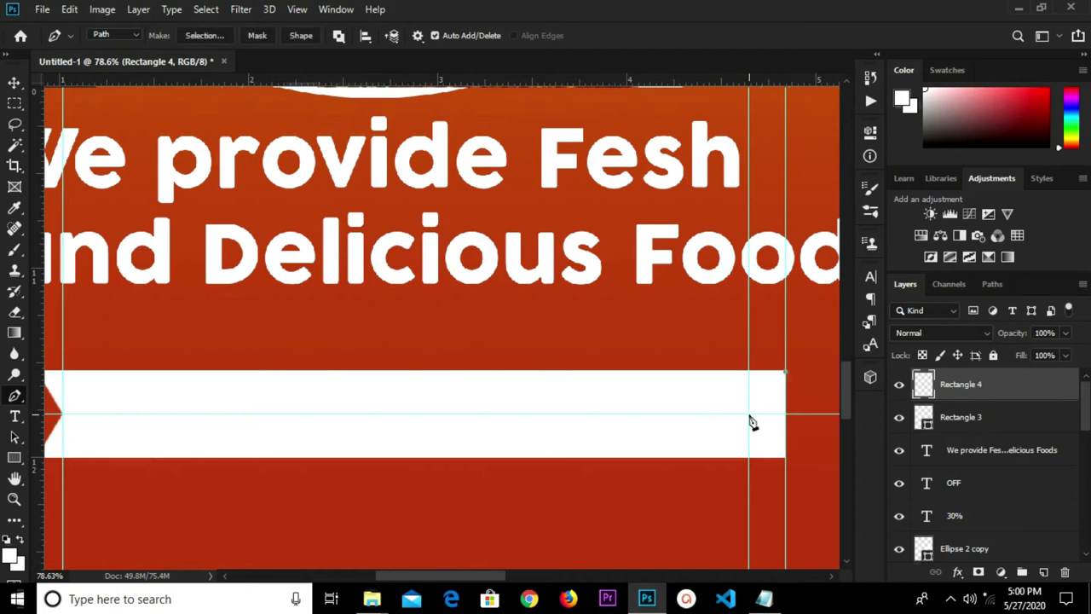
click(749, 414)
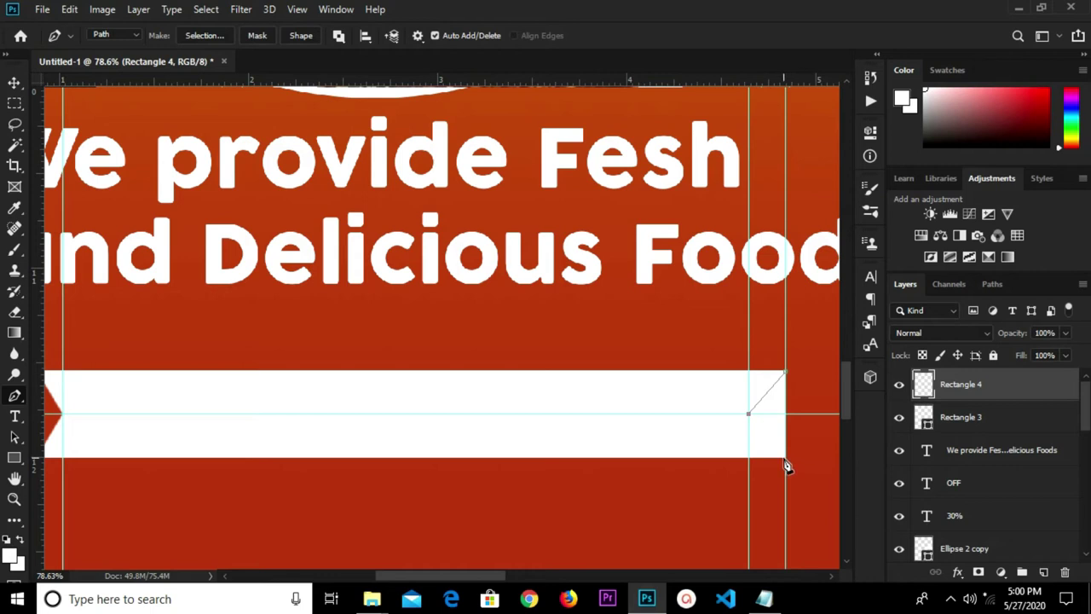
click(785, 459)
right_click(778, 394)
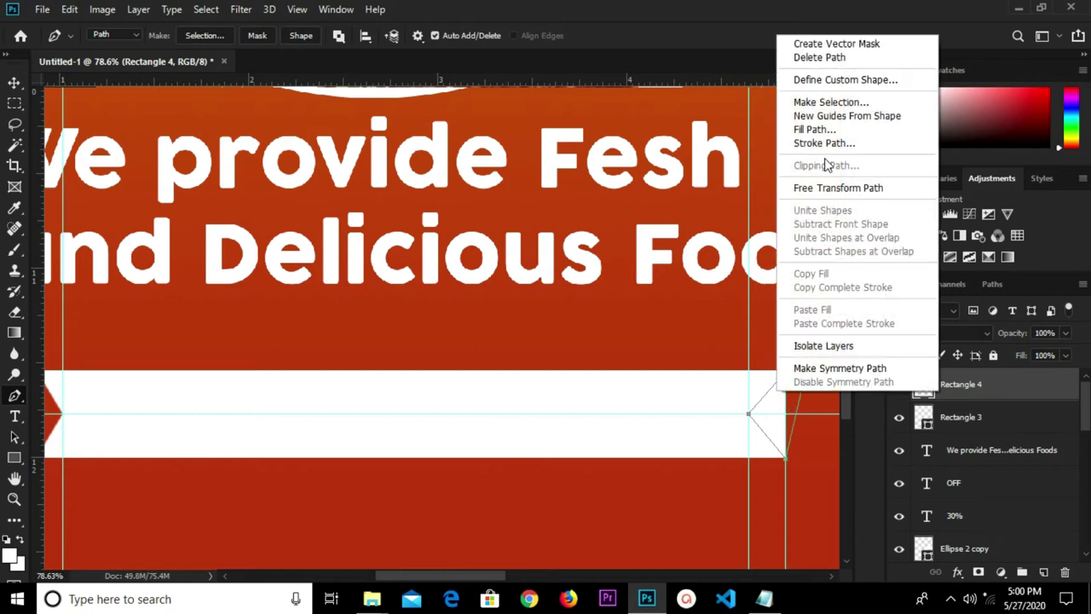
click(831, 102)
click(628, 144)
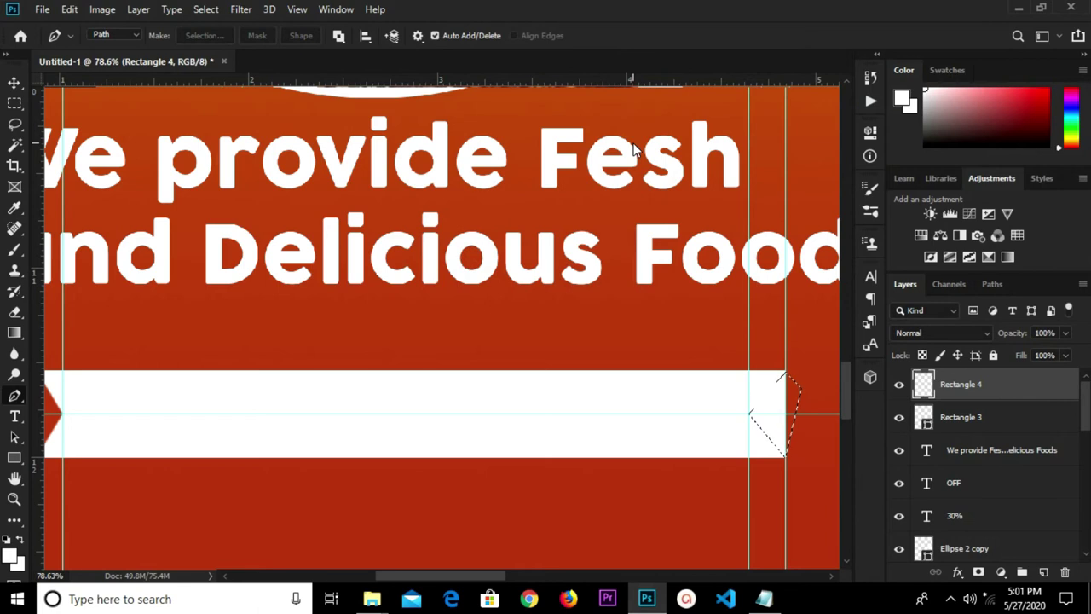
key(Delete)
key(ctrl+d)
Step: Clear all guides from the canvas and deselect the bar layer
scroll(634, 297, down, 5)
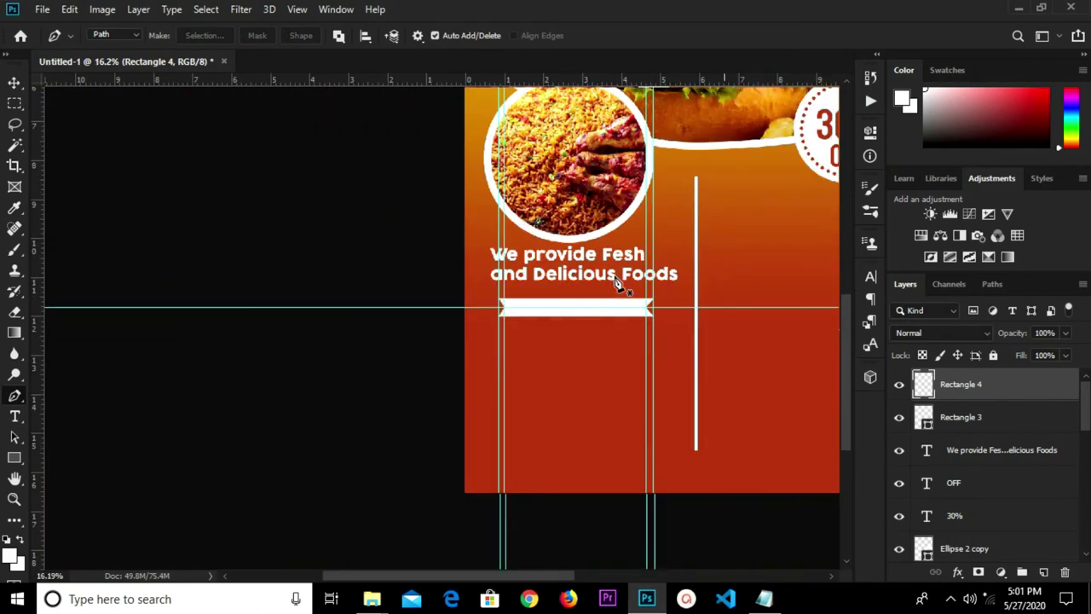
scroll(618, 285, down, 3)
scroll(345, 307, up, 2)
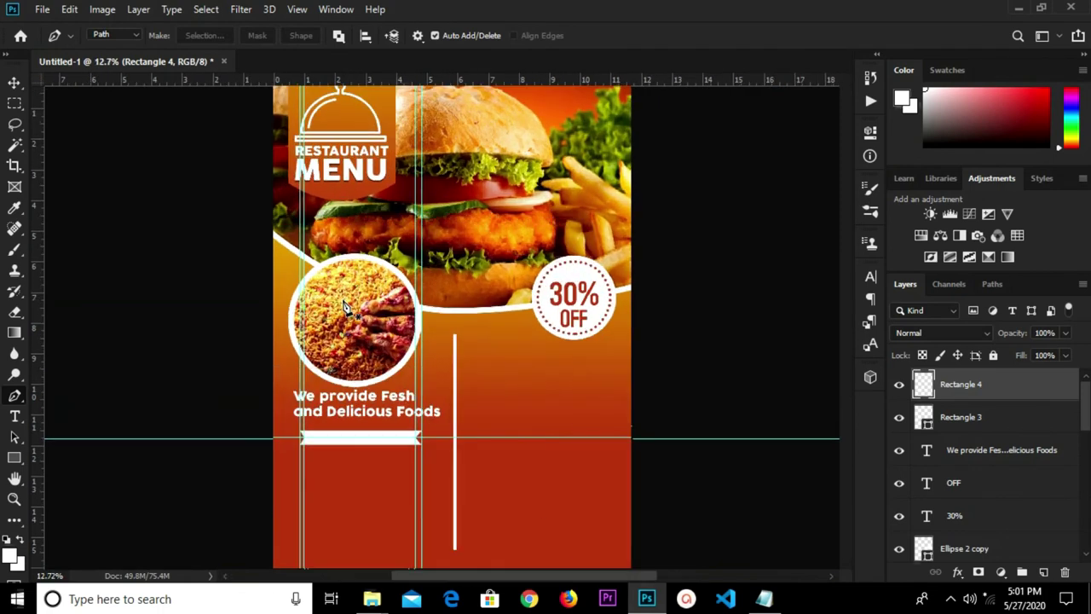
click(298, 9)
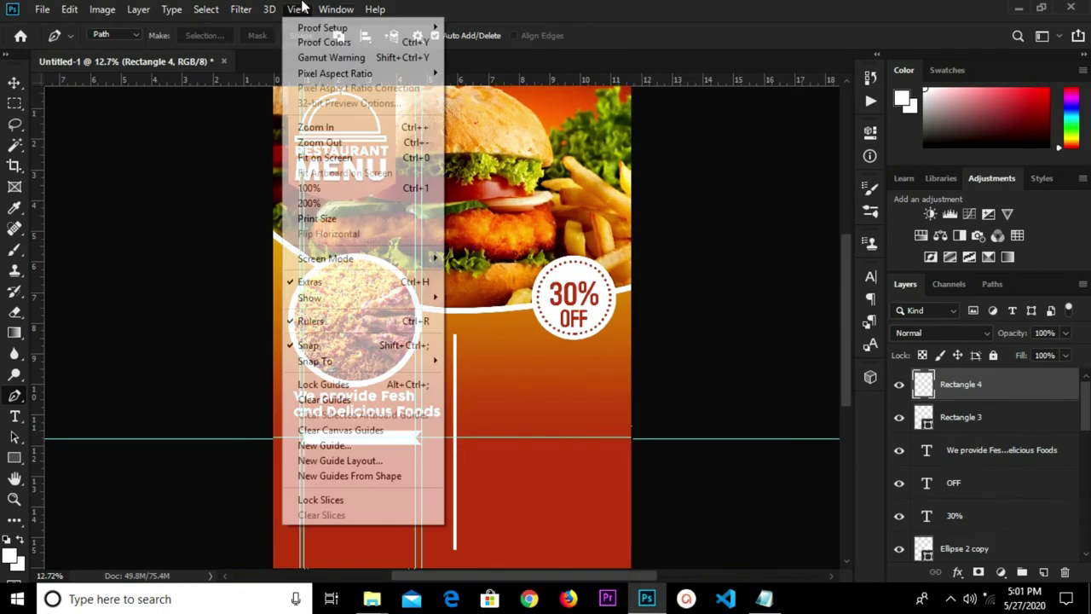
click(332, 401)
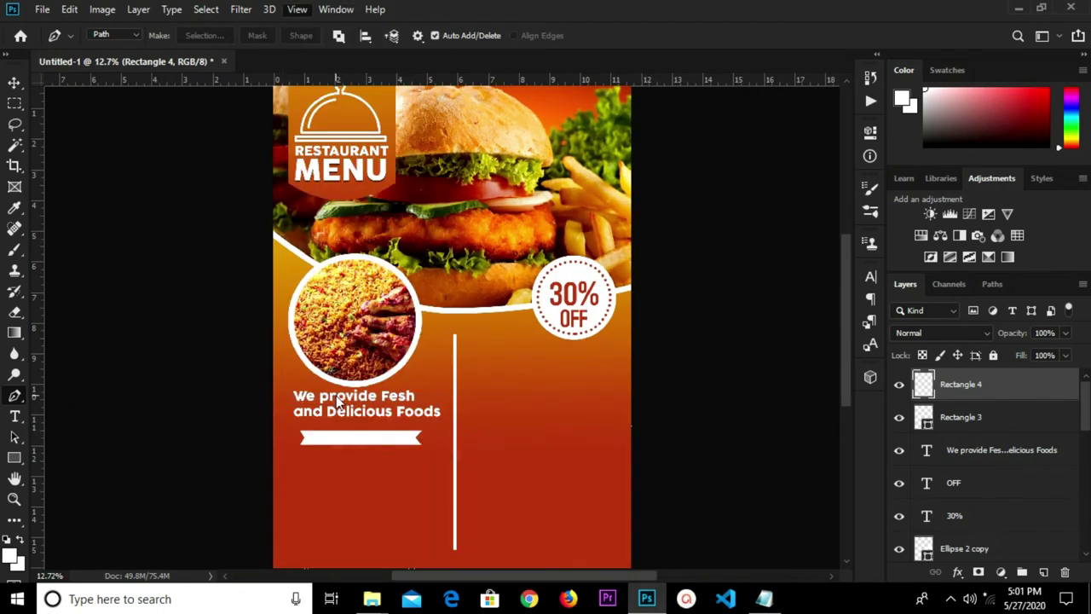
key(v)
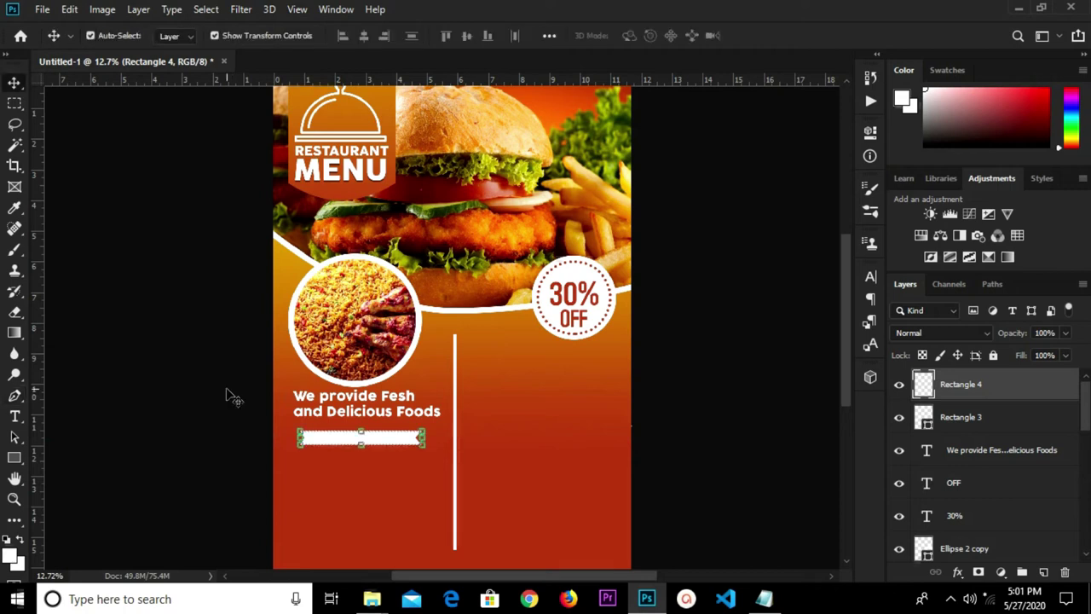
click(234, 398)
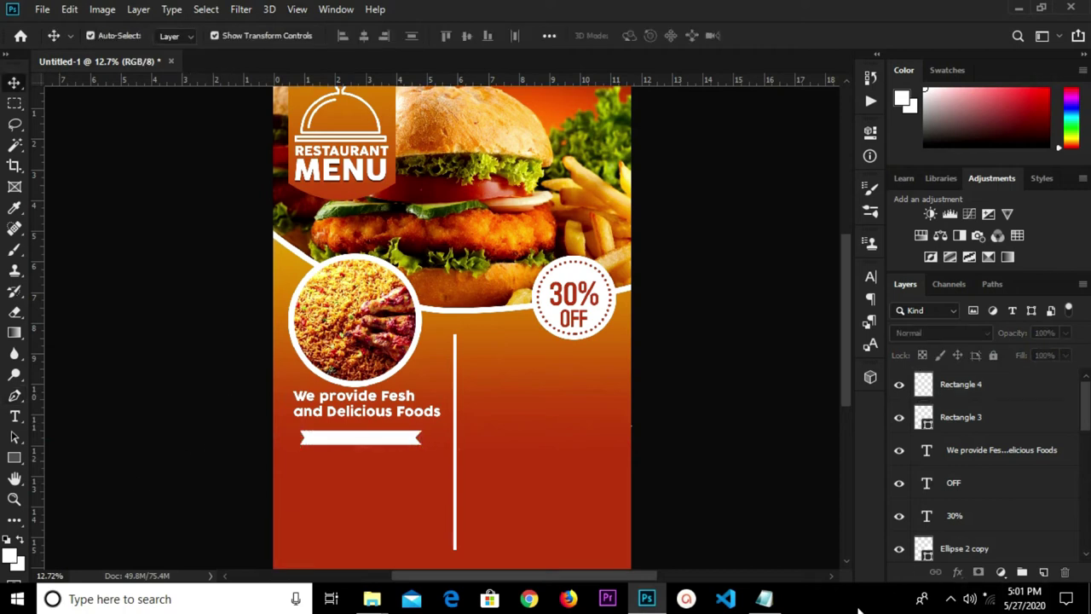
Step: Copy the 'best foods' heading from the Notepad menu notes and return to Photoshop
click(765, 598)
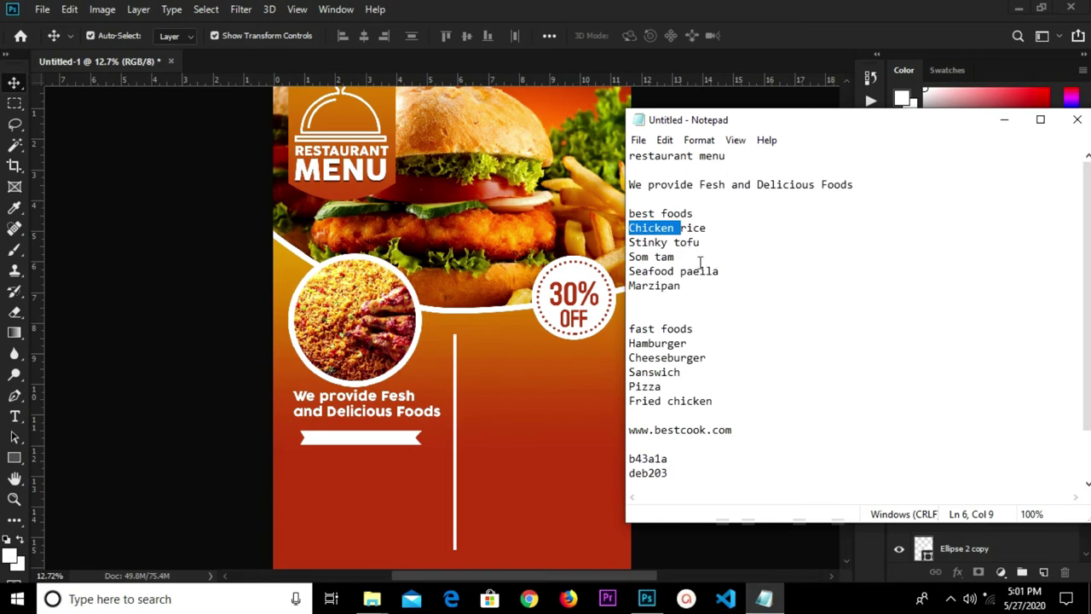
drag(703, 335, 627, 332)
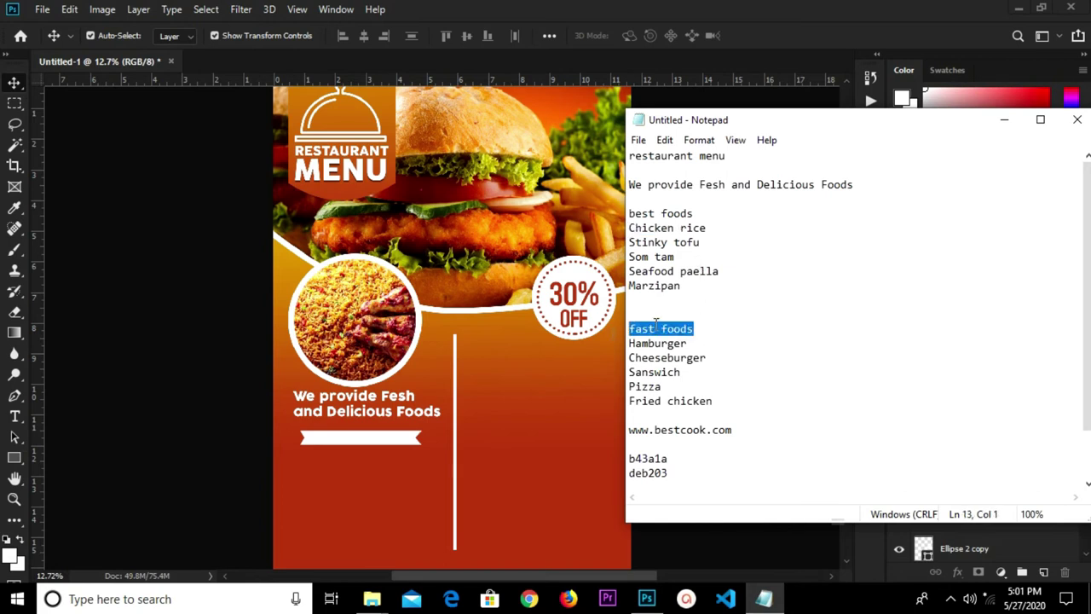
drag(700, 213, 612, 209)
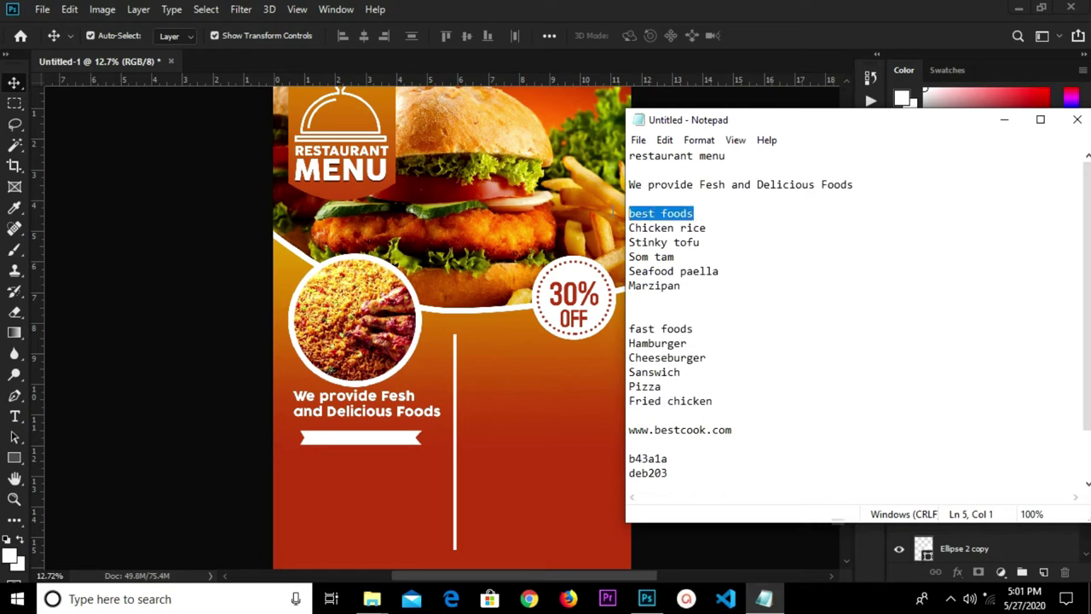
right_click(653, 209)
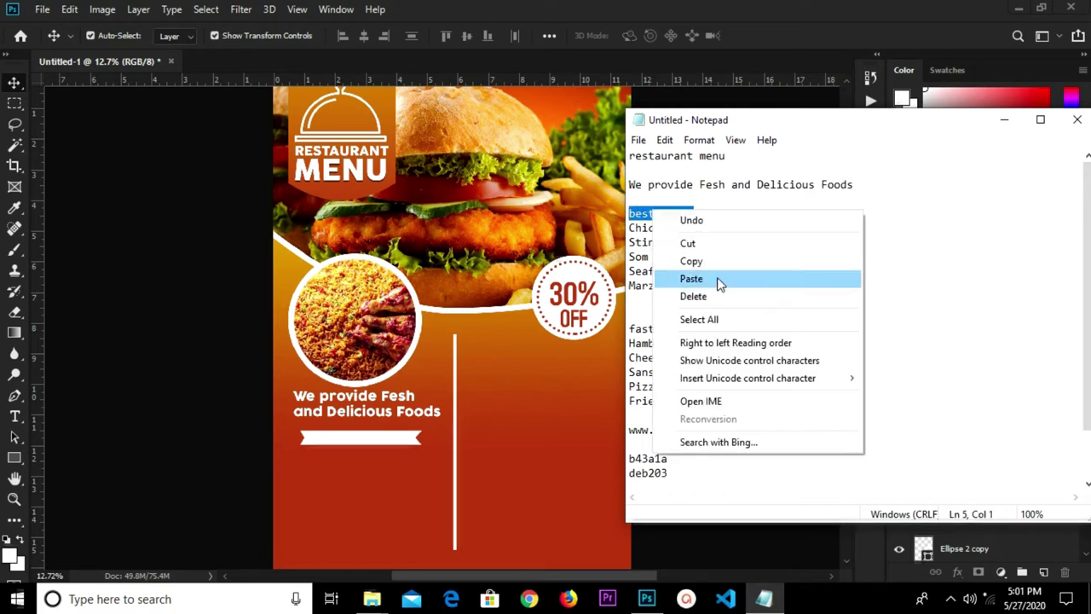
click(719, 266)
click(348, 501)
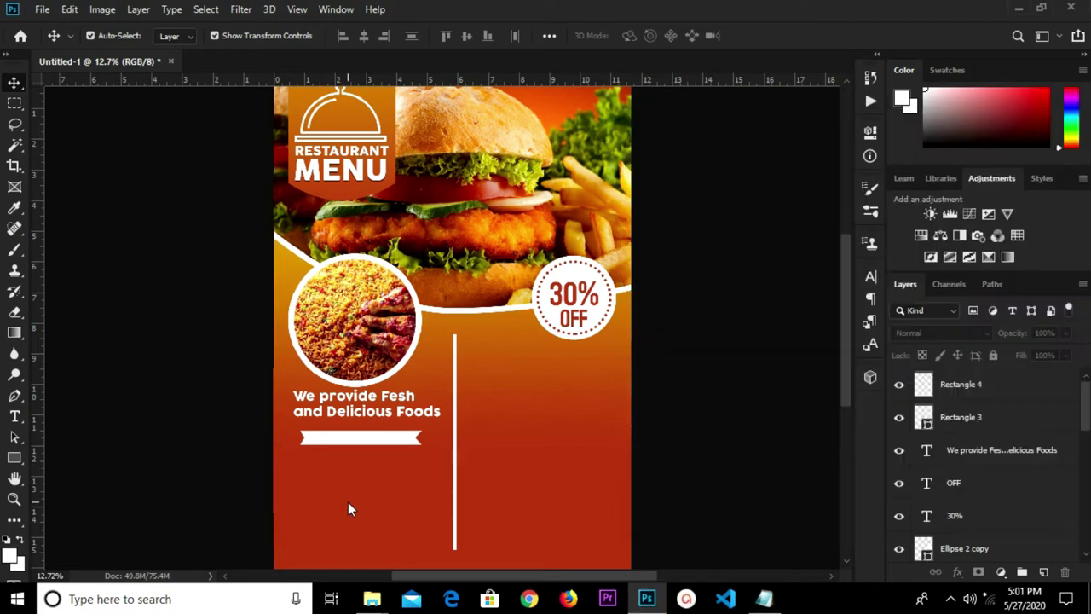
Step: Paste 'best foods' as a new text layer below the ribbon
scroll(348, 501, up, 2)
key(t)
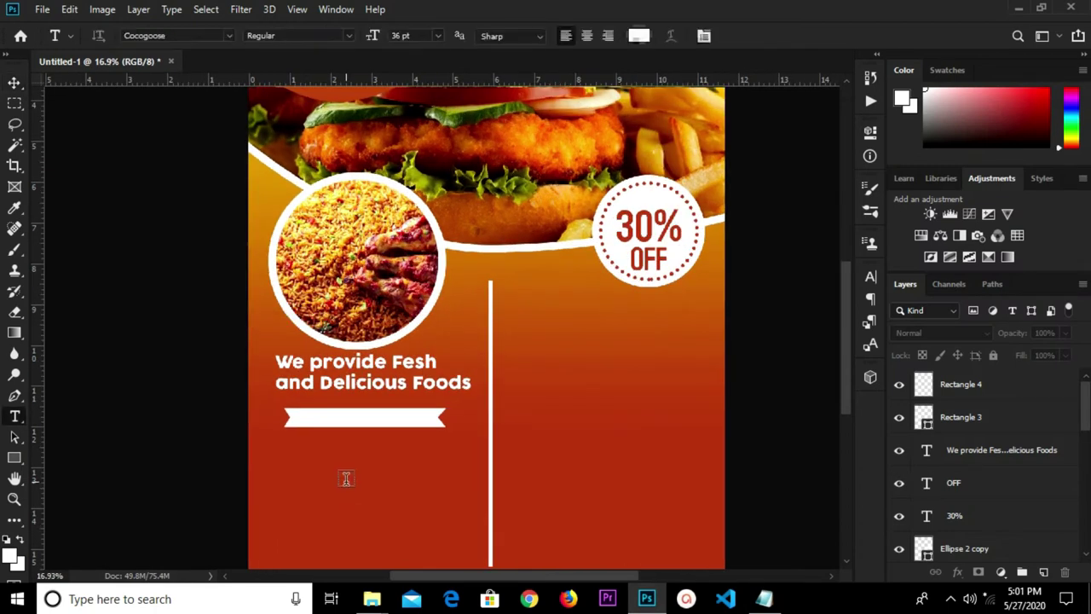
click(346, 477)
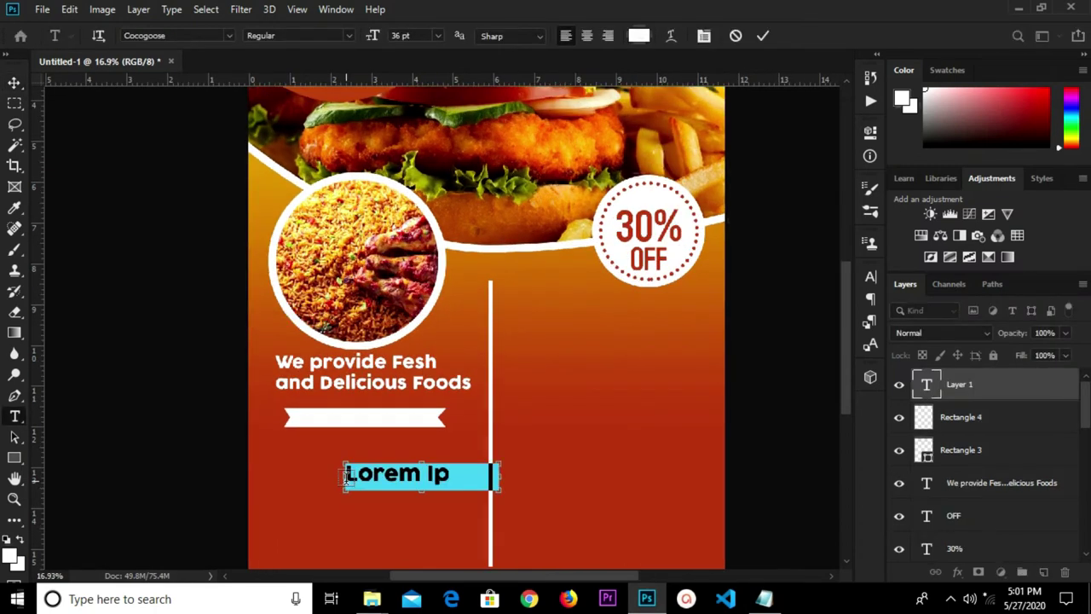
key(ctrl+v)
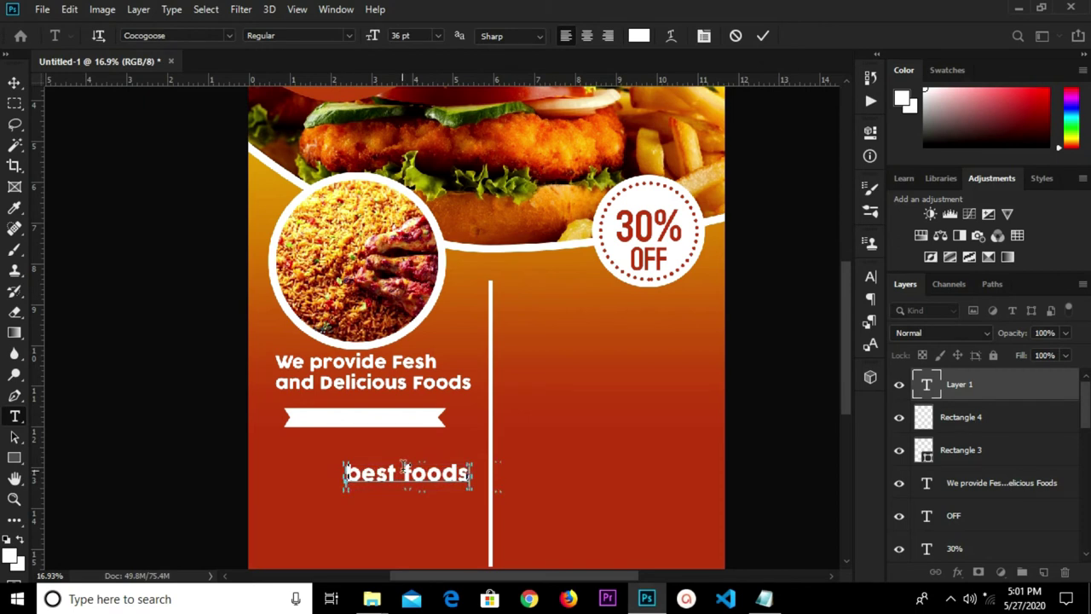
click(763, 36)
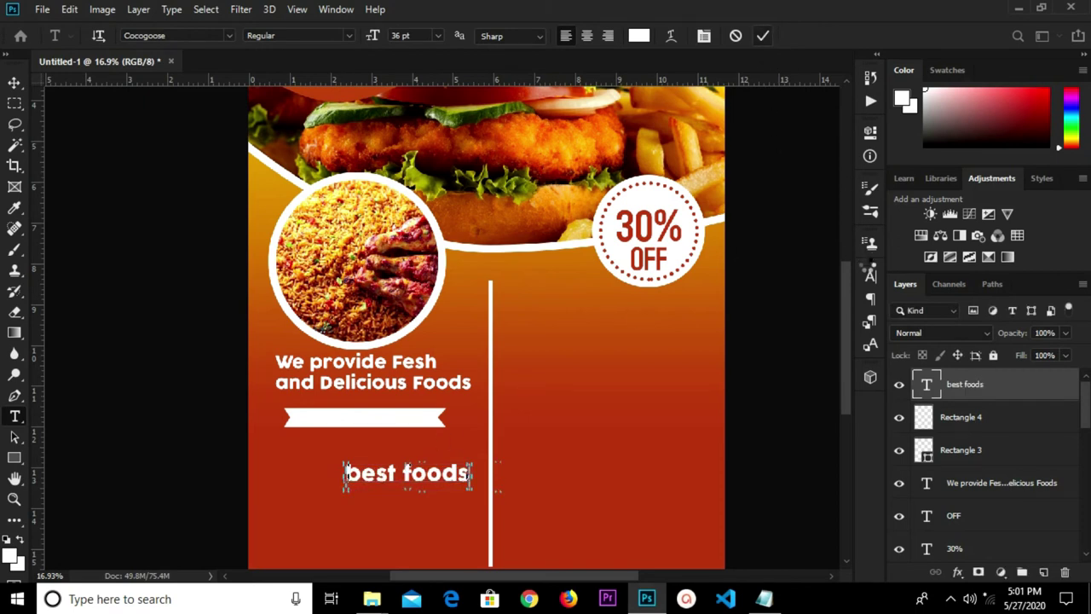
Step: Make the text All Caps in orange-red #b53e19 and move it onto the white ribbon
click(870, 276)
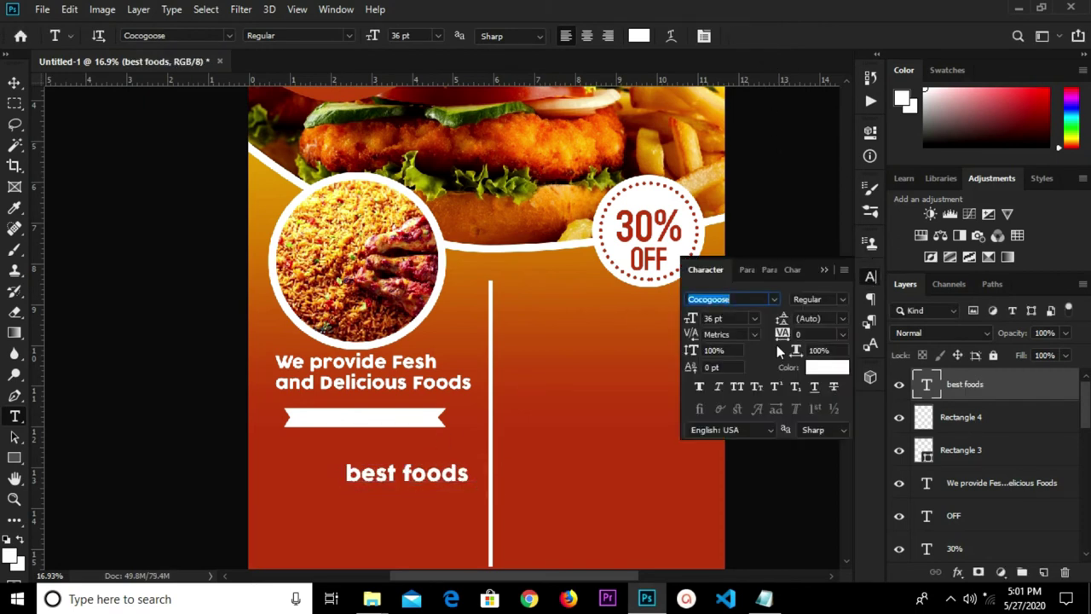
click(739, 386)
click(827, 367)
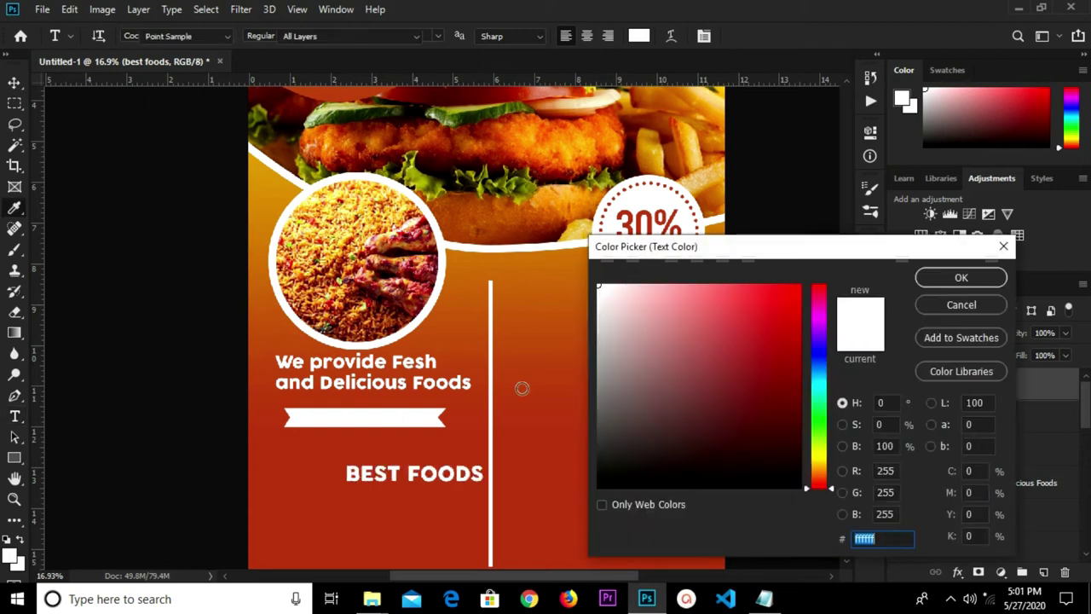
click(546, 408)
click(955, 281)
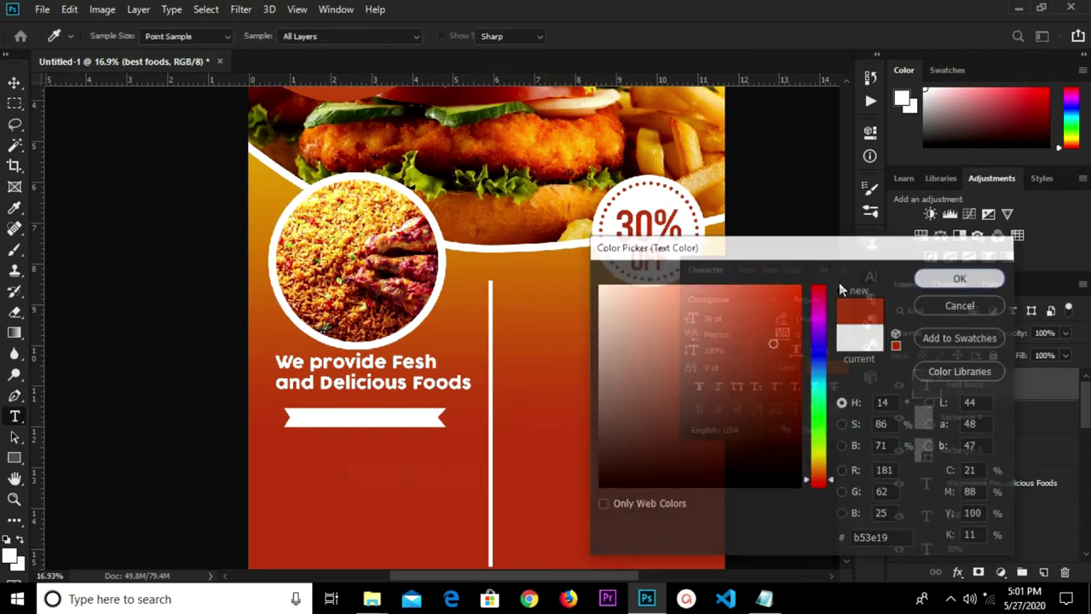
click(828, 269)
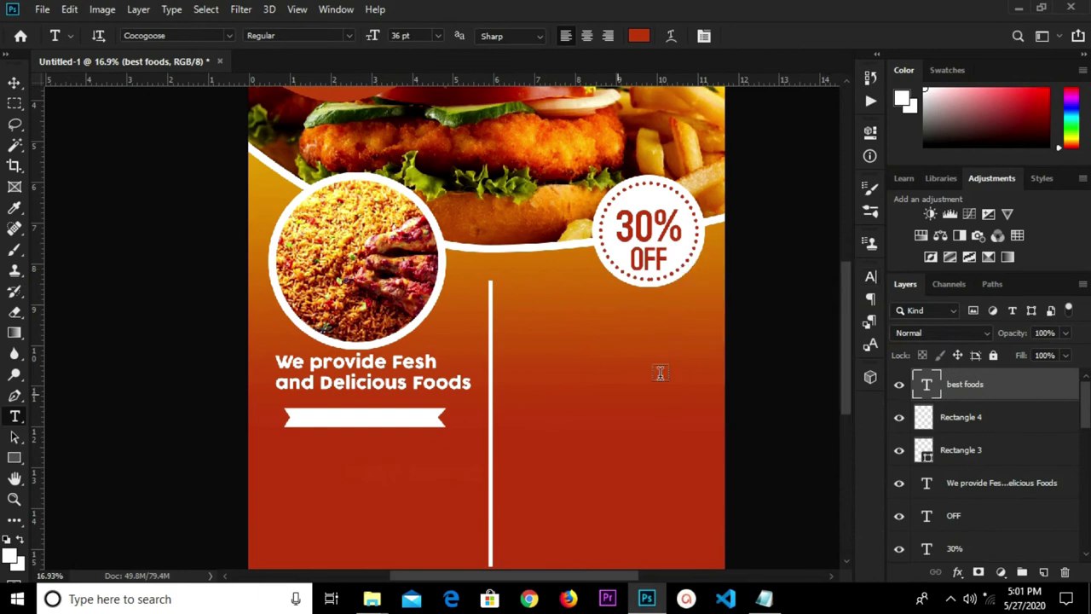
key(v)
drag(407, 470, 368, 421)
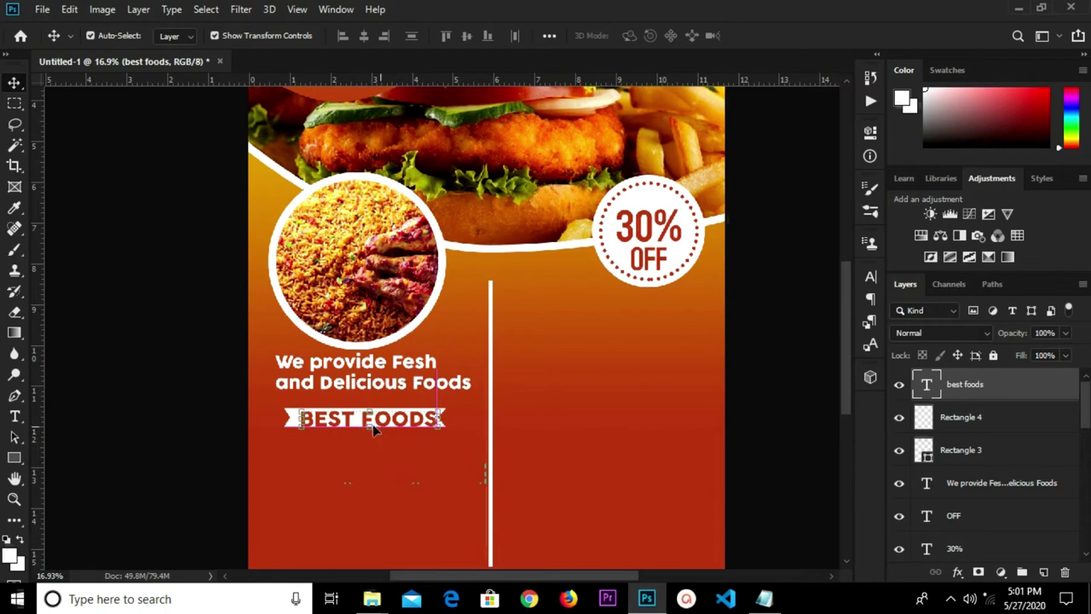
Step: Reduce the BEST FOODS text to 32 pt
click(870, 279)
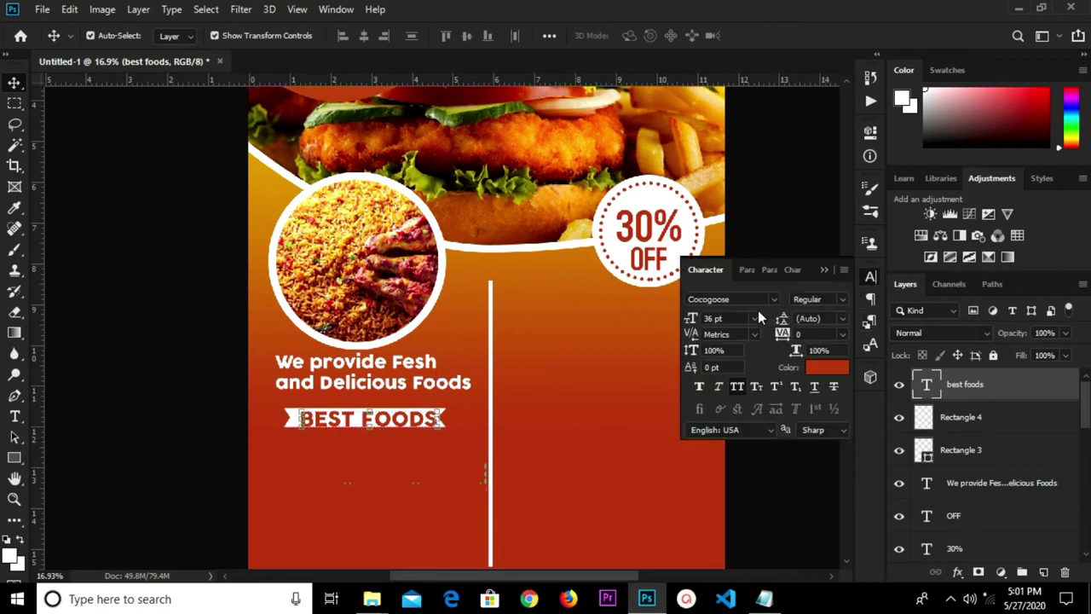
click(723, 318)
text(32)
key(Return)
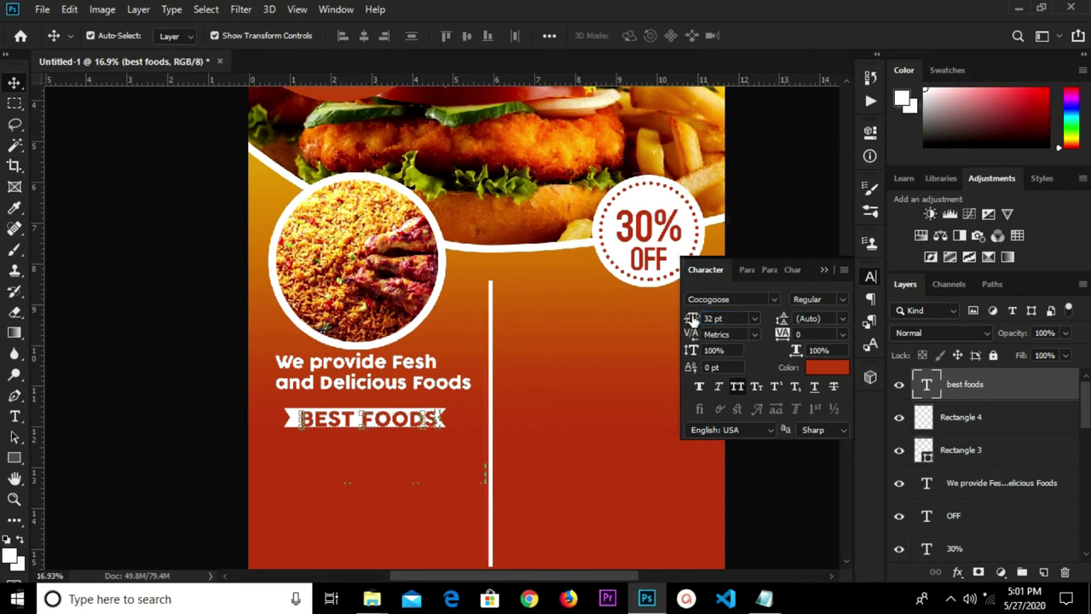
click(801, 290)
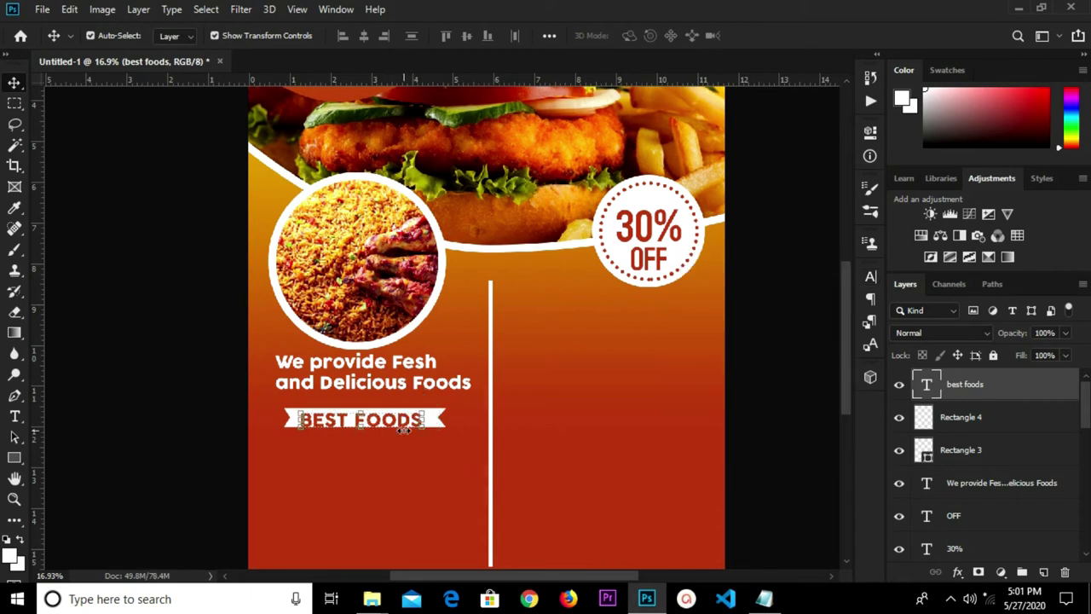
Step: Centre BEST FOODS on the ribbon and select it together with the ribbon layer
scroll(404, 428, up, 1)
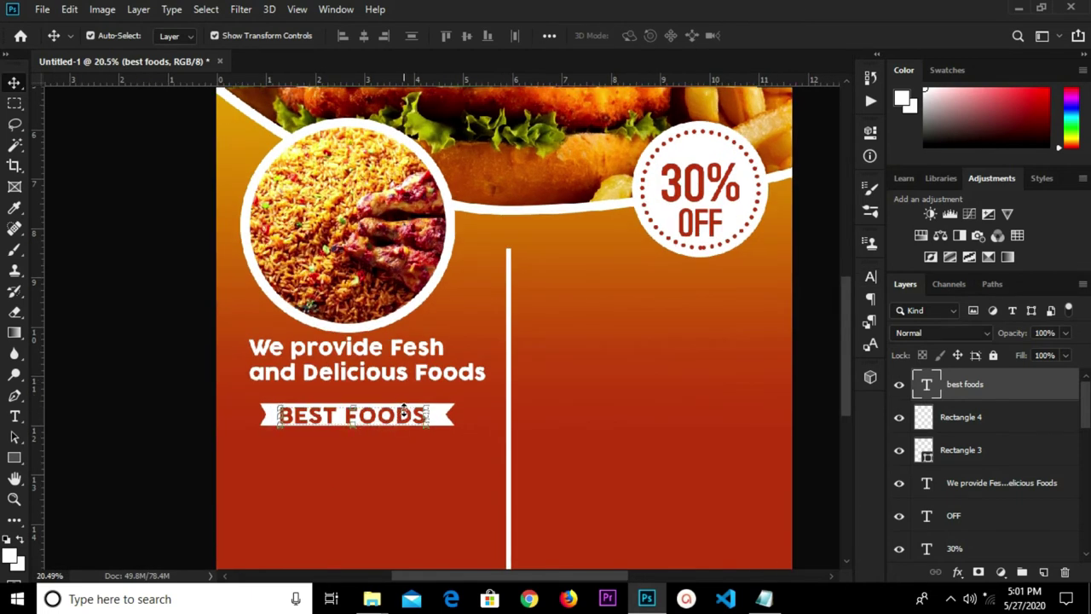
click(399, 453)
click(401, 424)
drag(401, 424, 401, 423)
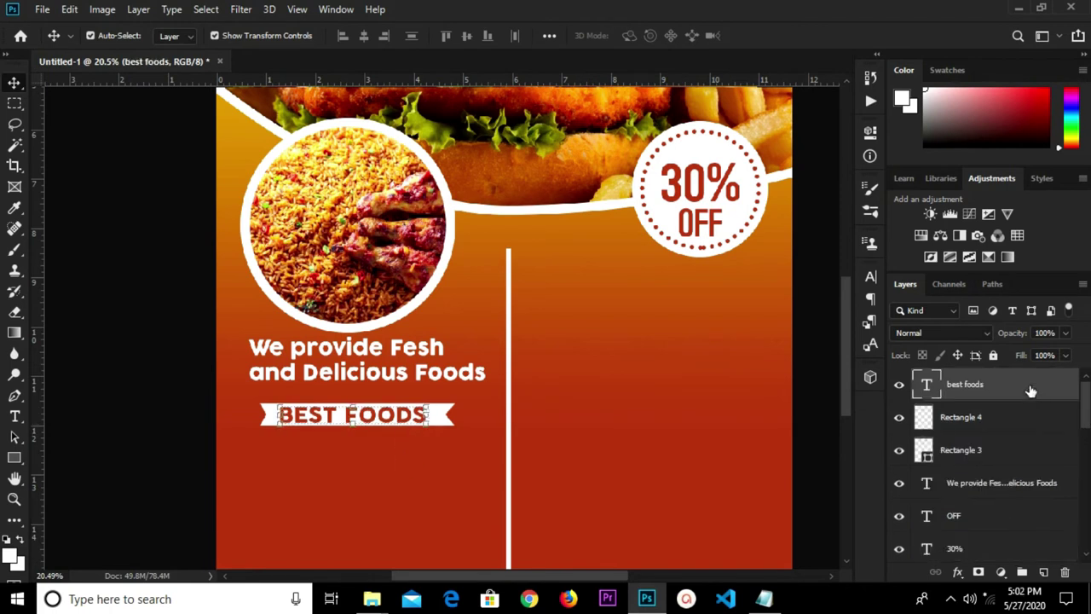
shift+click(997, 419)
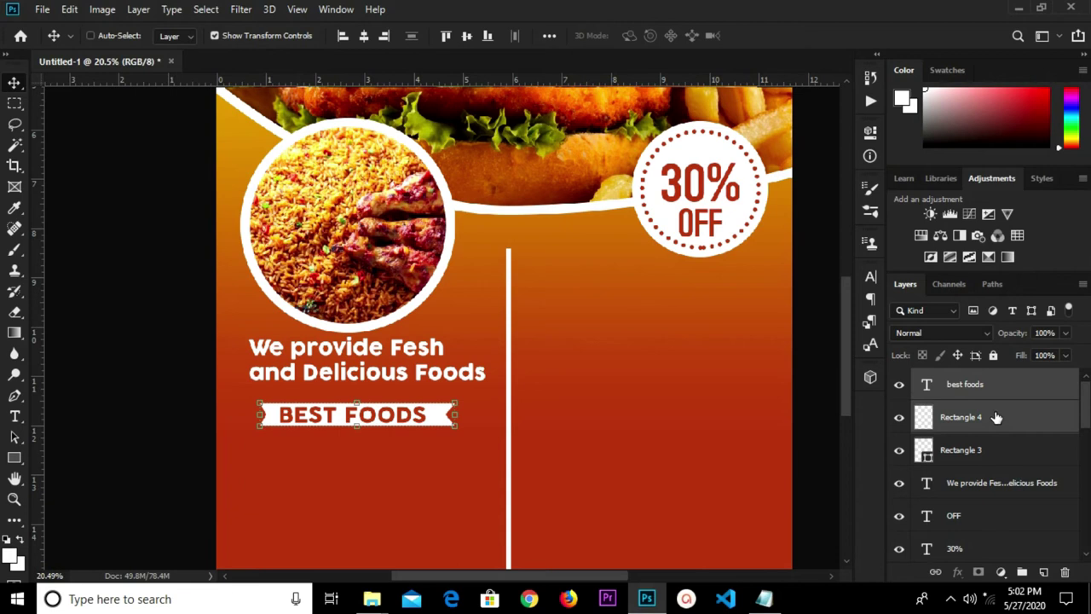
Step: Group the banner text with its ribbon, duplicate the group, and move the copy to the right column
key(ctrl+g)
click(898, 379)
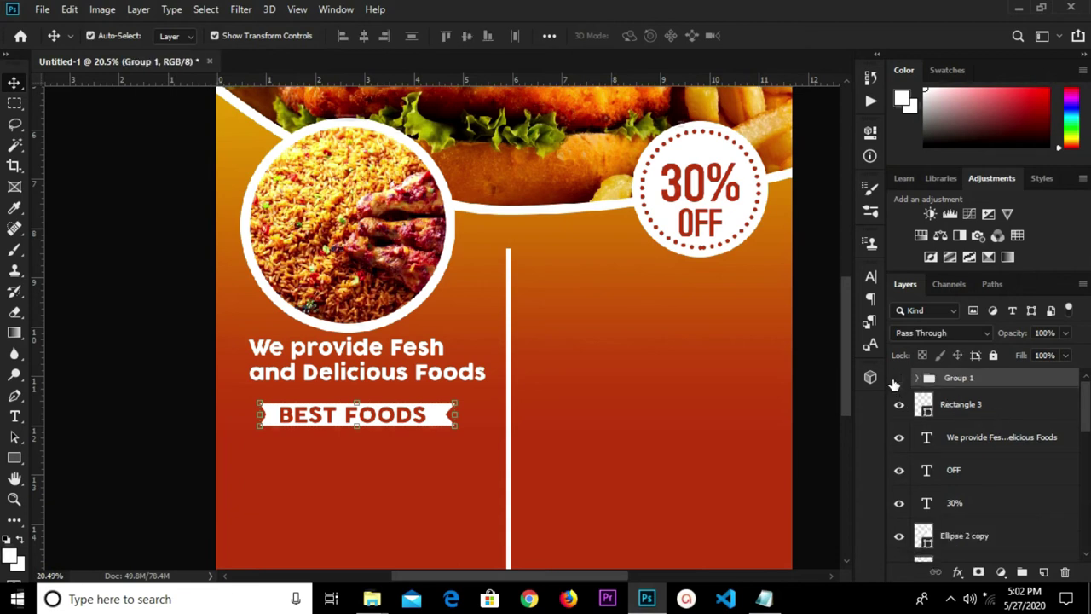
click(898, 379)
key(ctrl+j)
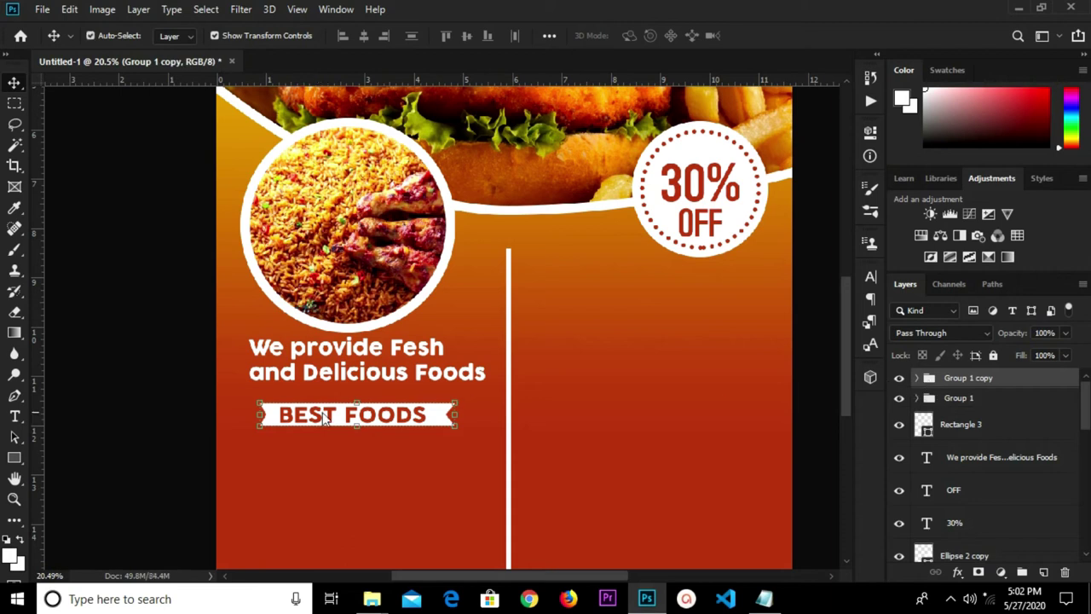
key(ctrl+t)
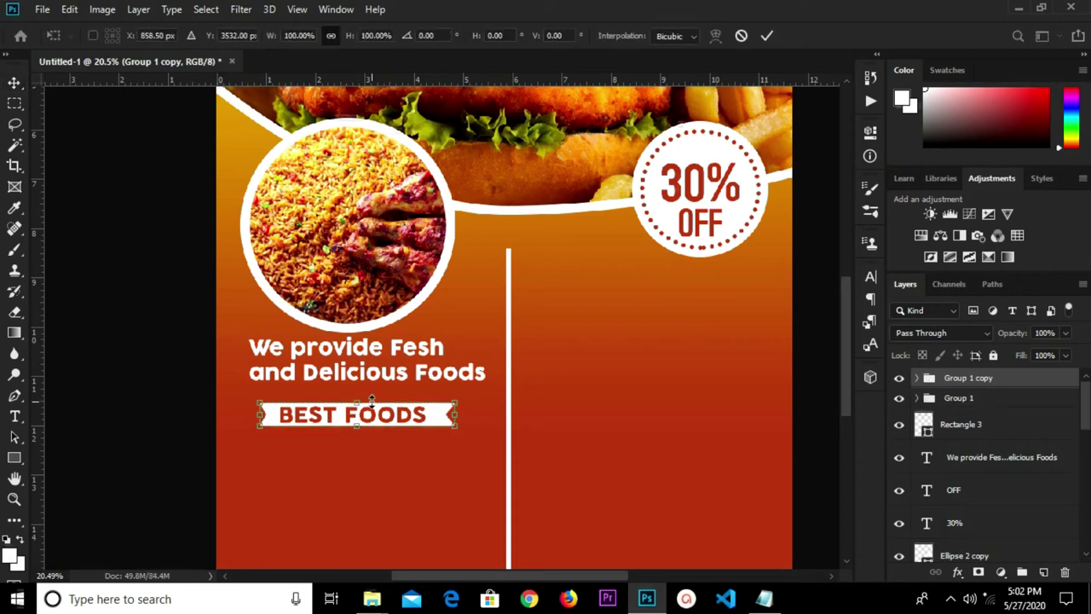
drag(369, 416, 667, 296)
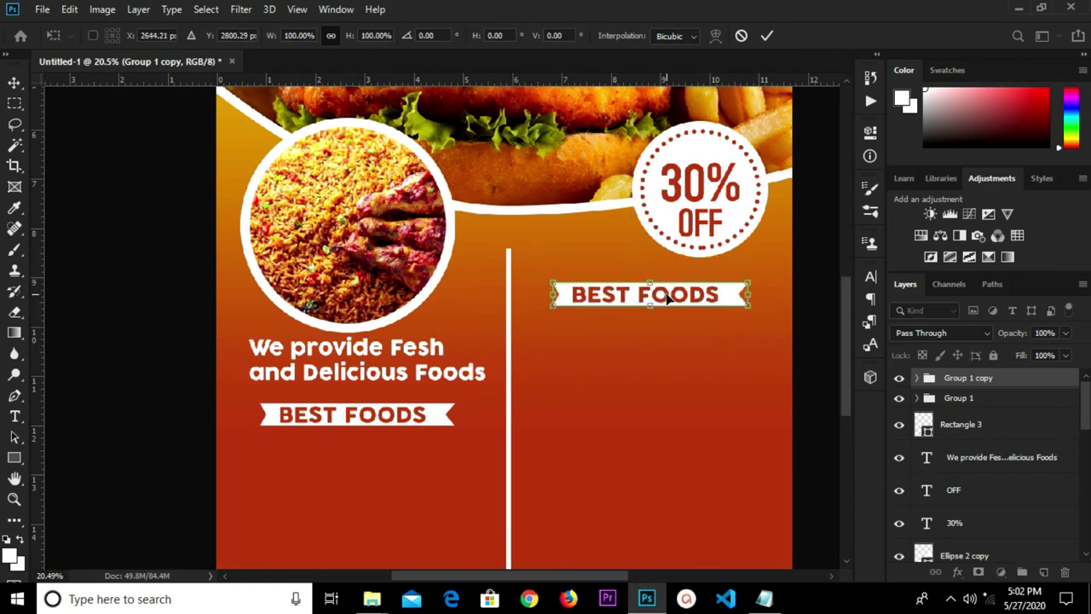
click(768, 37)
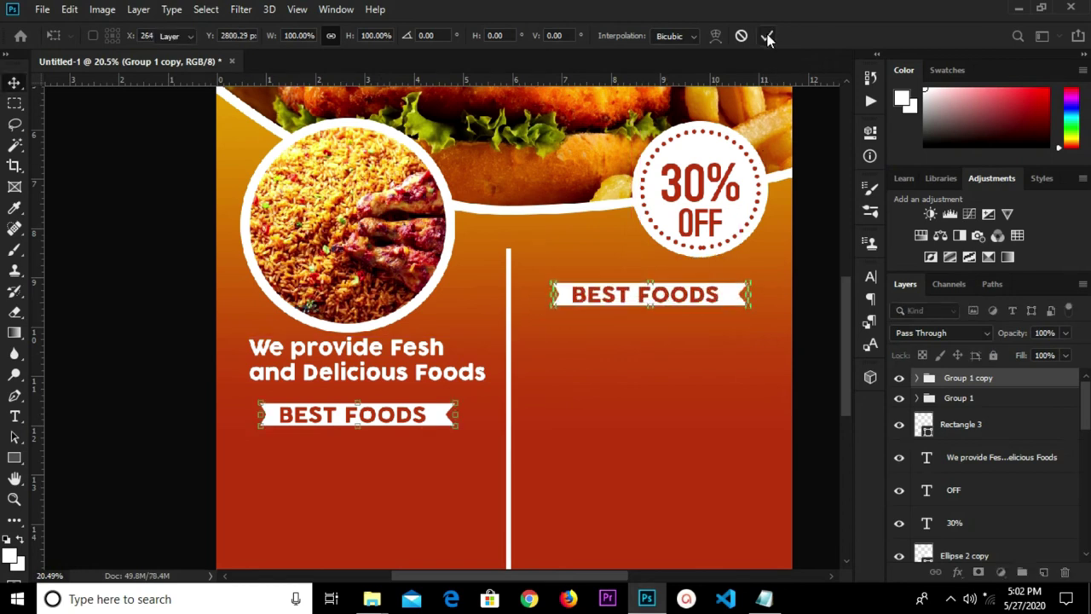
Step: Retype the copied banner's label to read FAST FOODS
click(602, 302)
key(t)
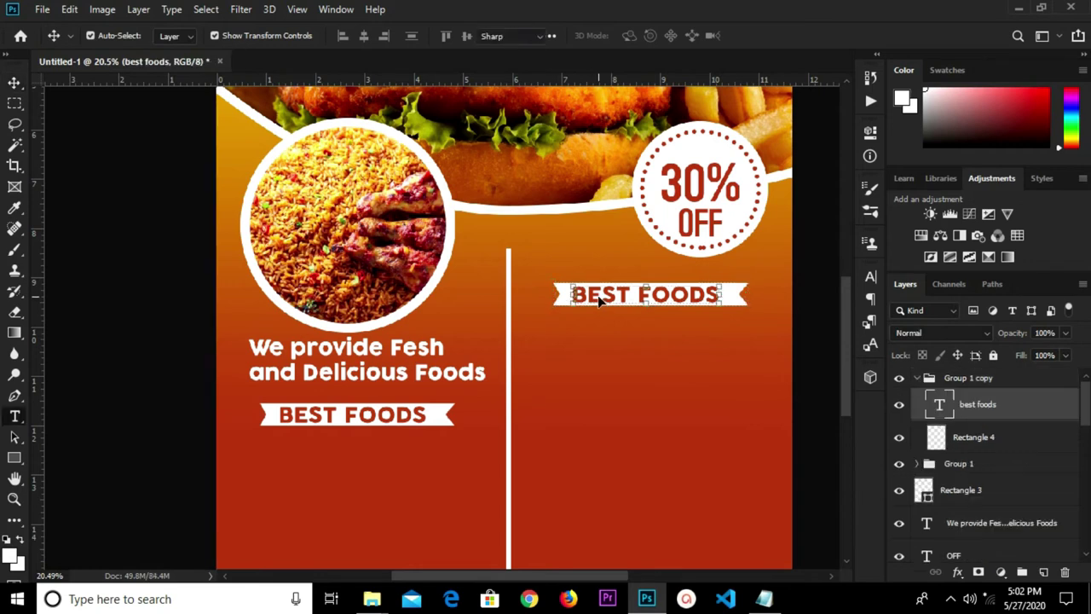
drag(601, 293, 569, 294)
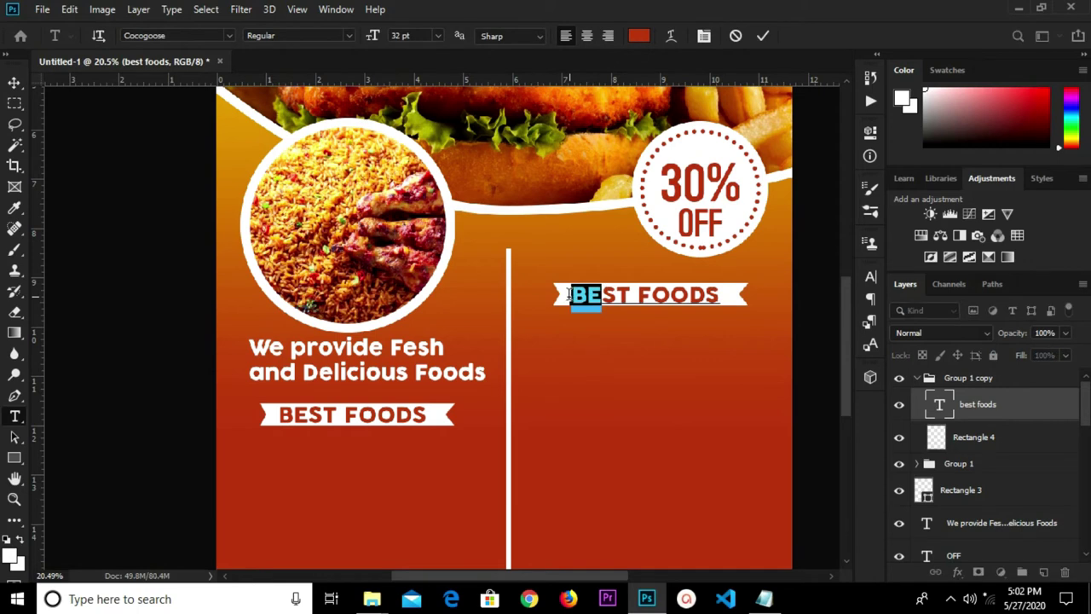
text(FA)
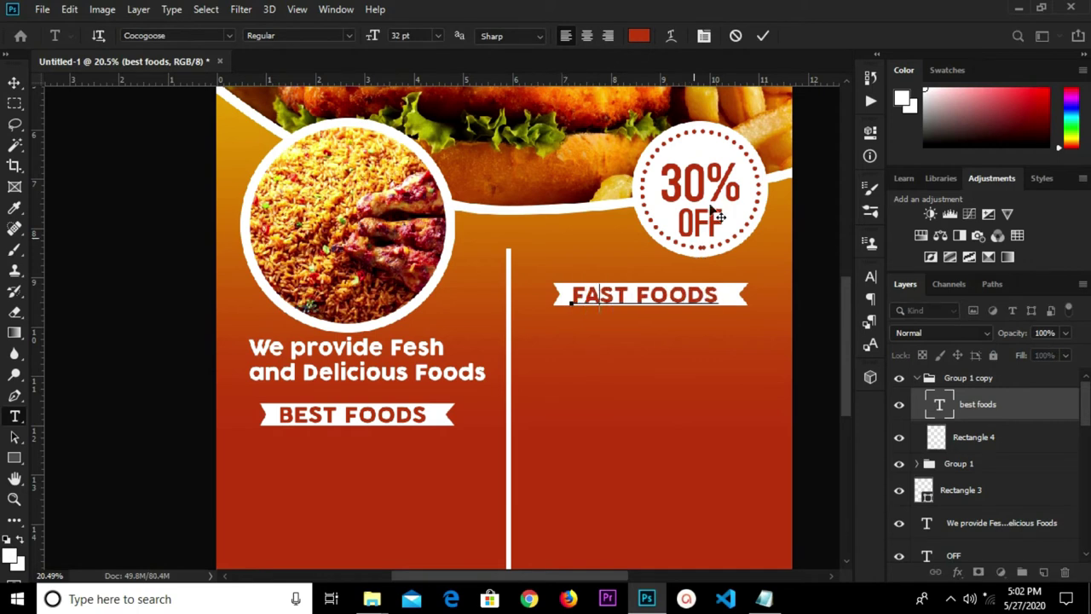
click(767, 37)
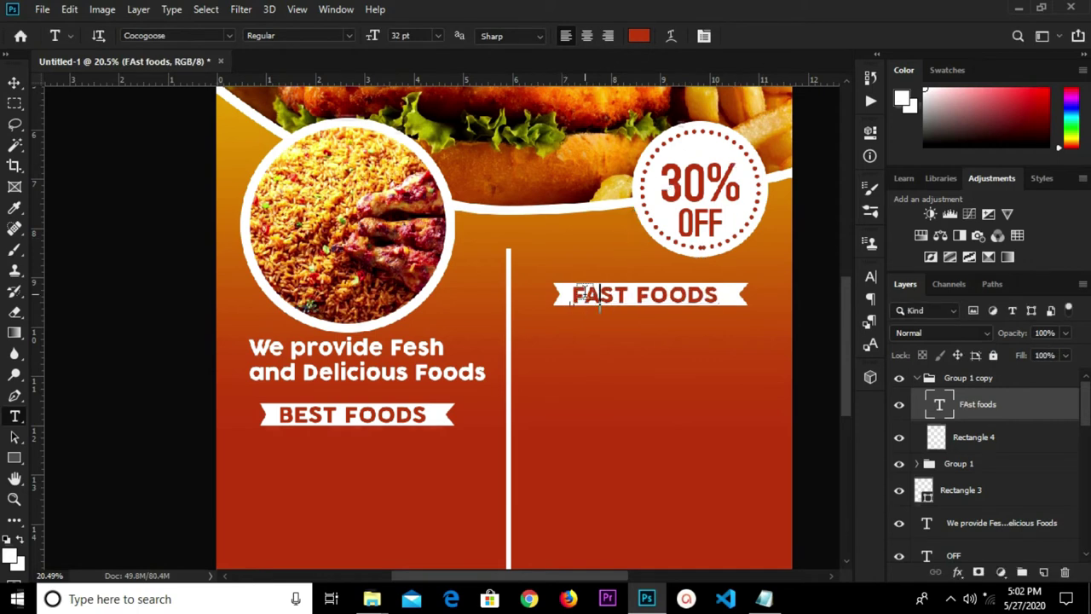
key(v)
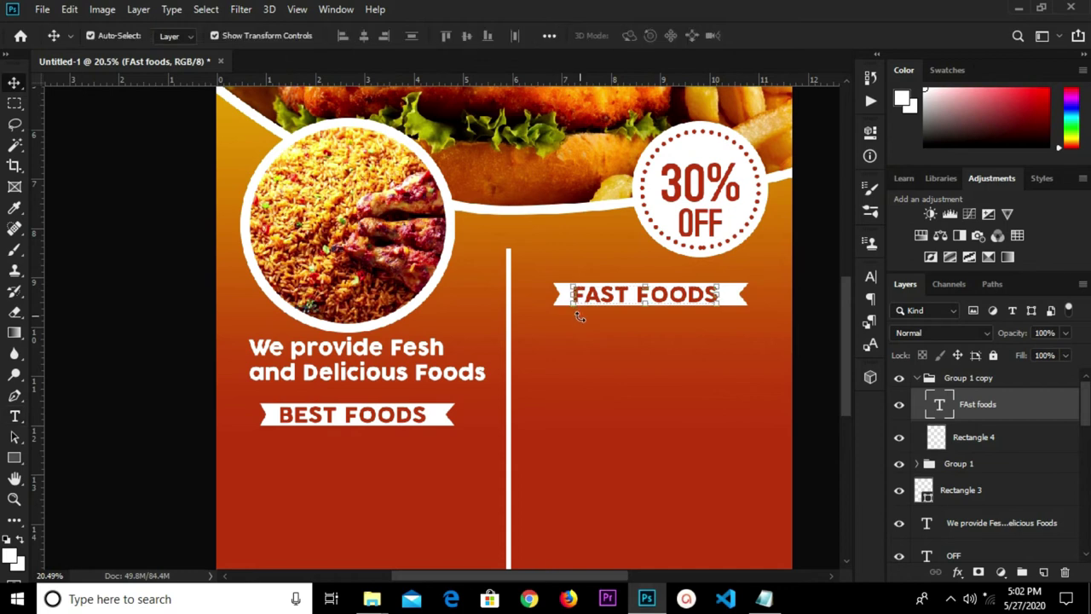
Step: Copy the dishes Chicken rice through Marzipan from Notepad and return to Photoshop
click(594, 360)
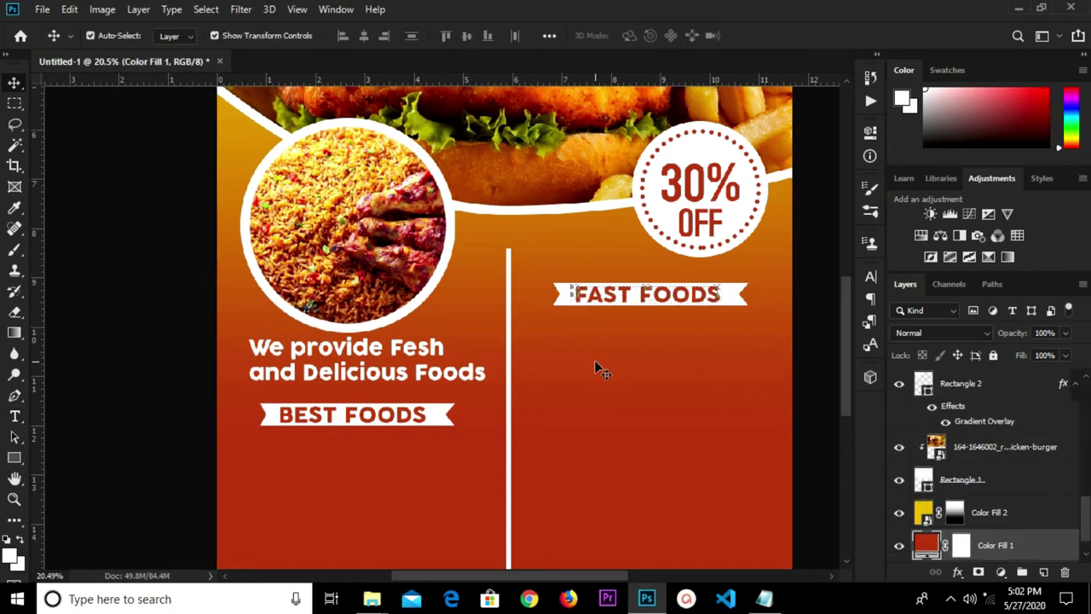
click(763, 599)
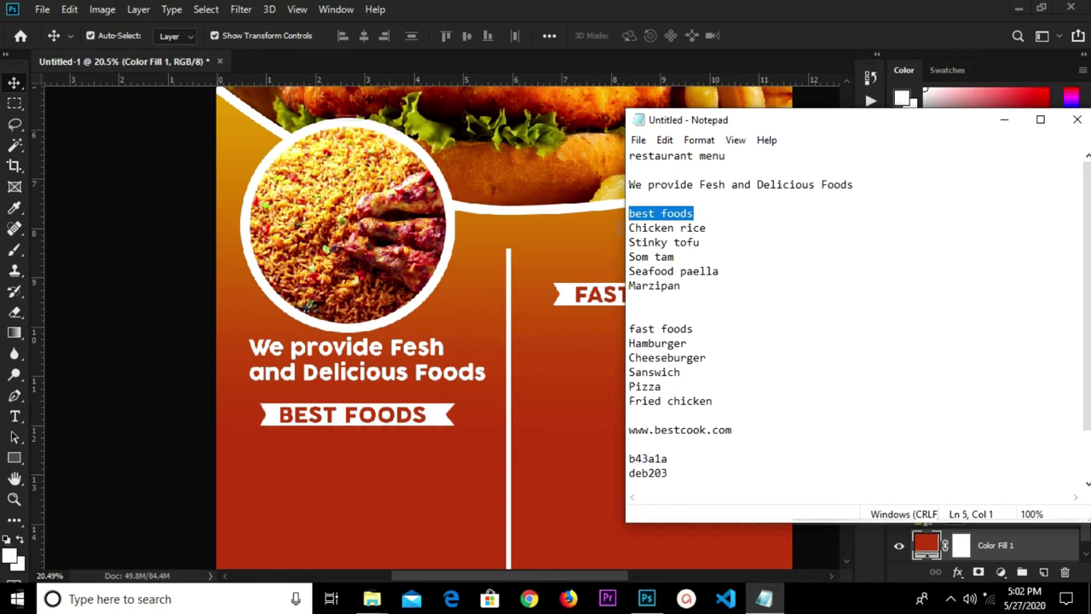
drag(632, 228, 687, 298)
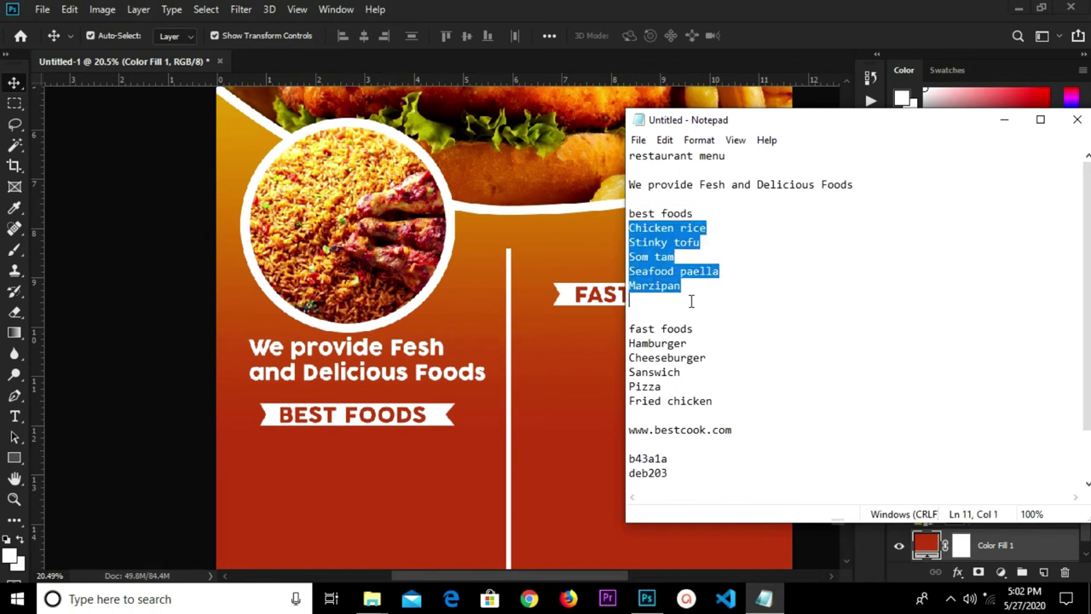
right_click(653, 266)
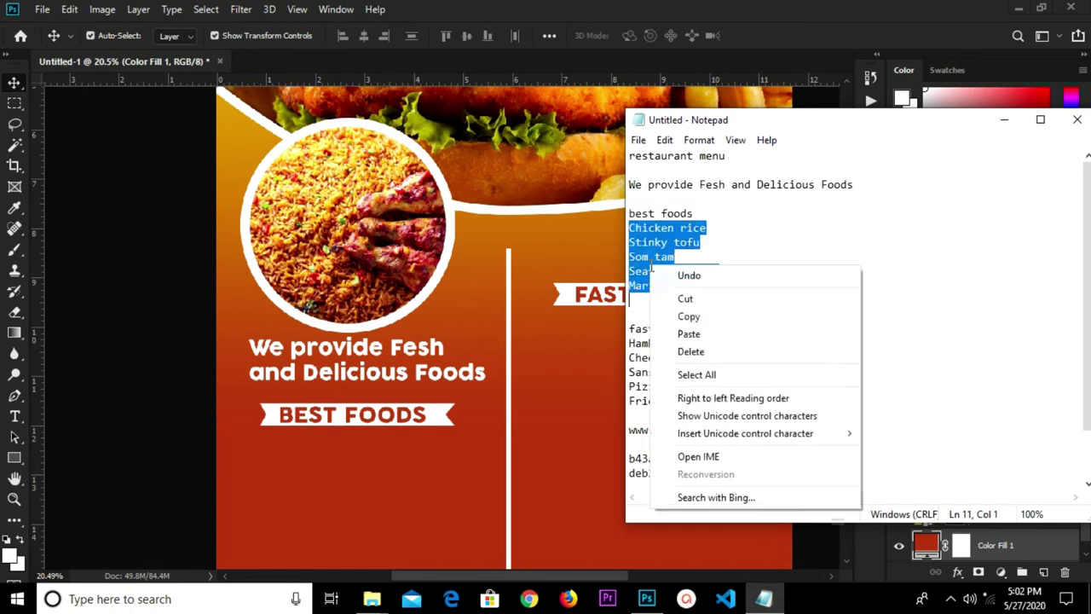
click(690, 315)
click(340, 471)
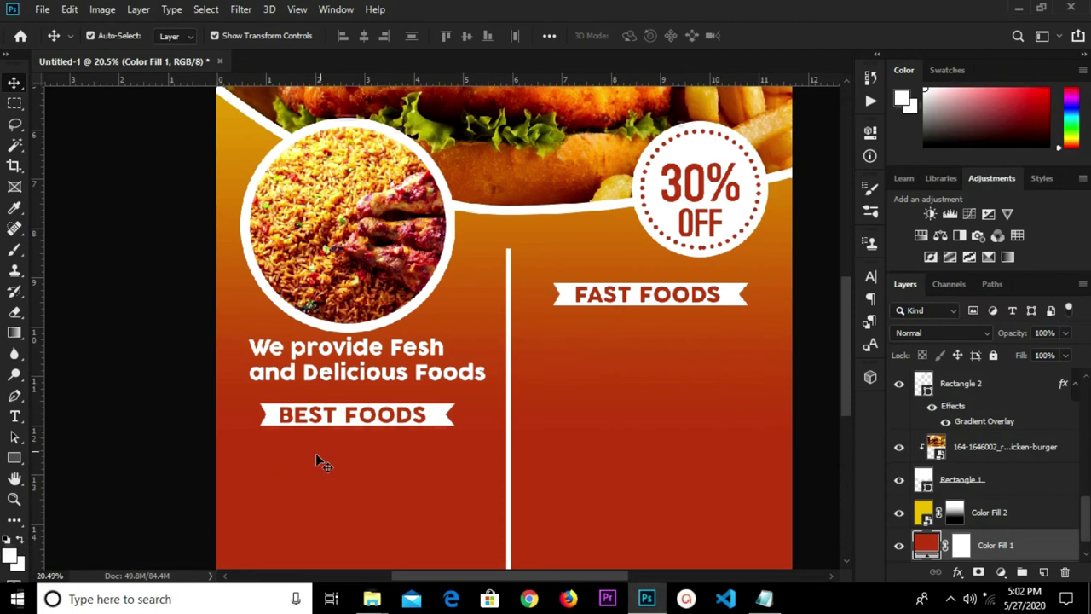
scroll(332, 438, down, 2)
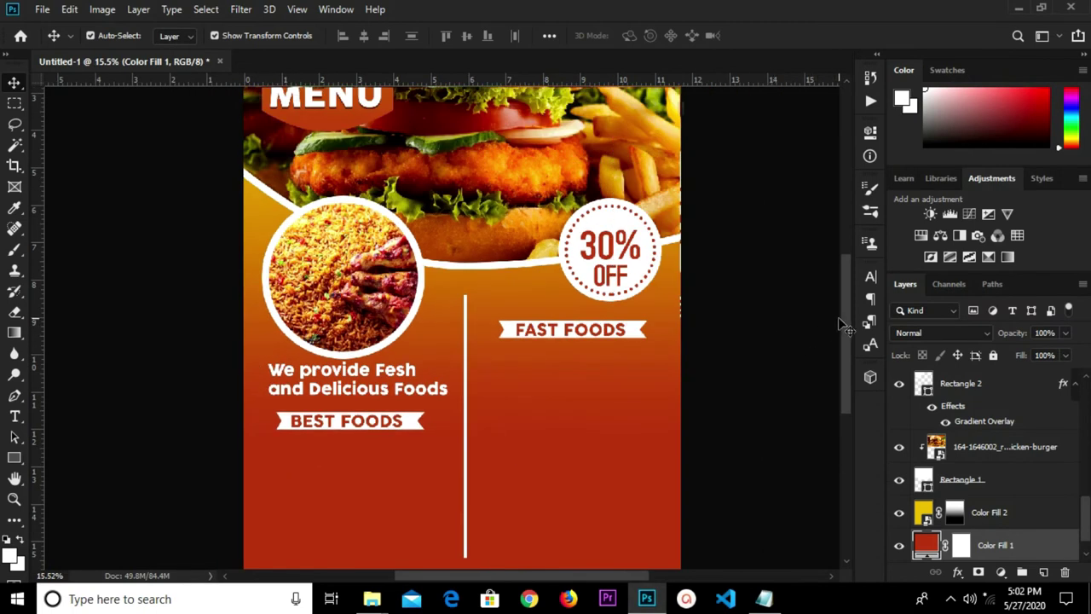
Step: Paste the five dishes as a new text layer below BEST FOODS, coloured white ffffff
drag(848, 336, 838, 365)
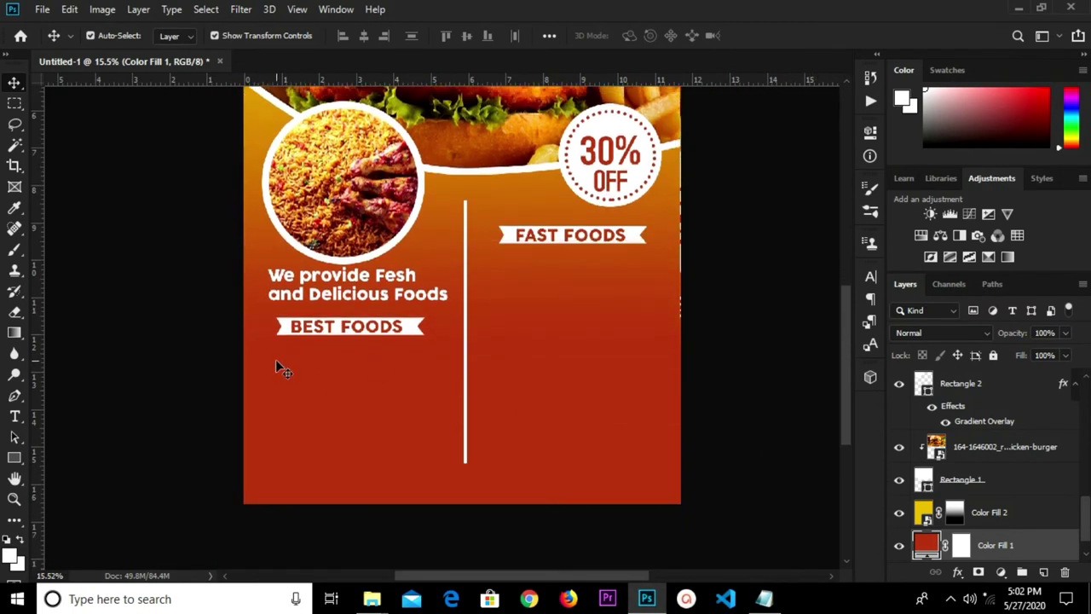
click(15, 416)
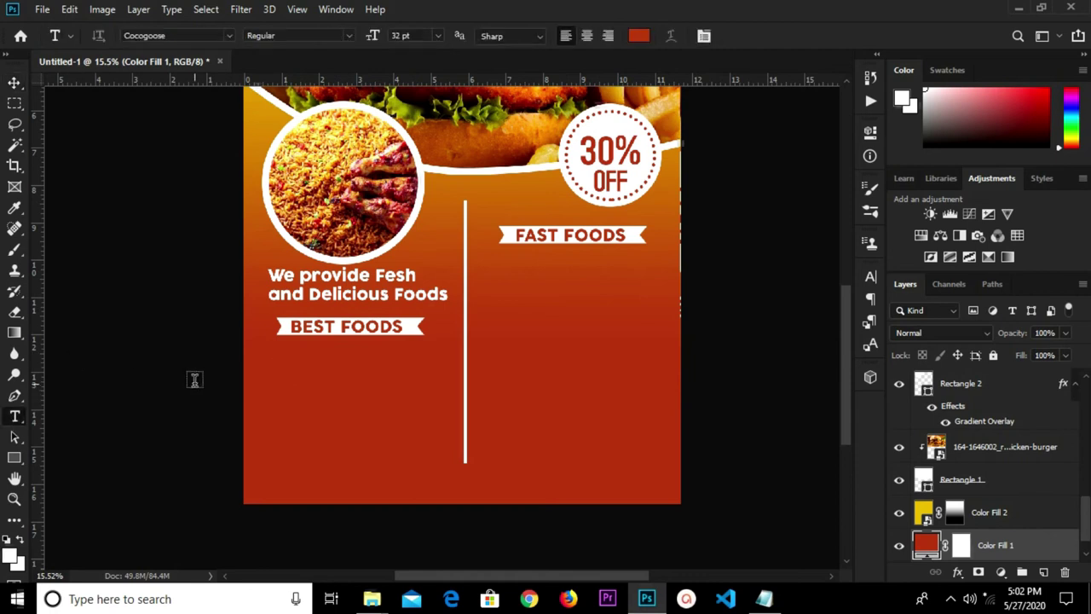
click(264, 353)
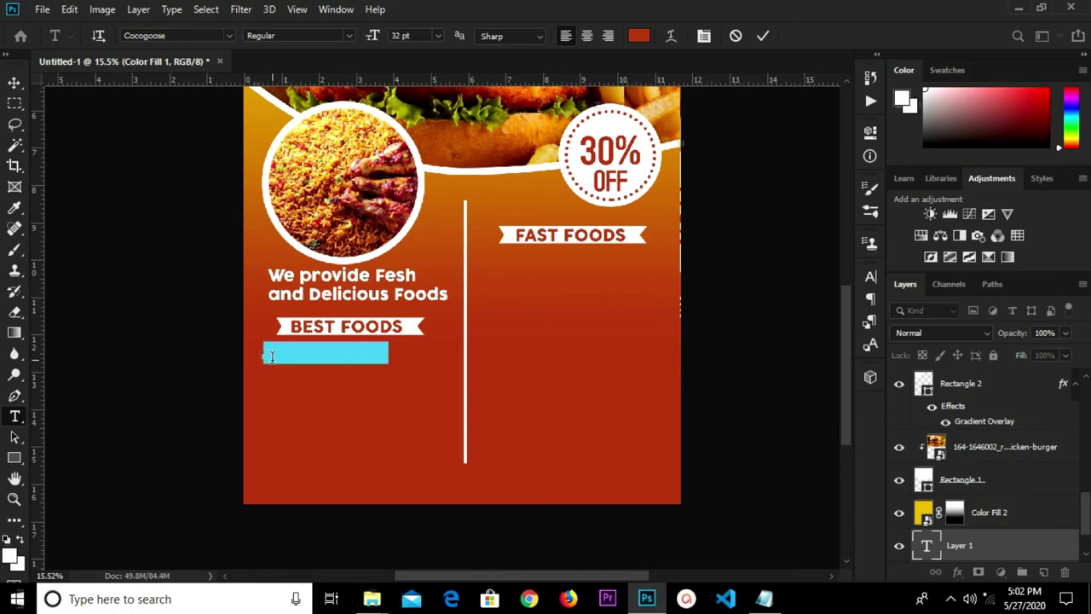
key(ctrl+v)
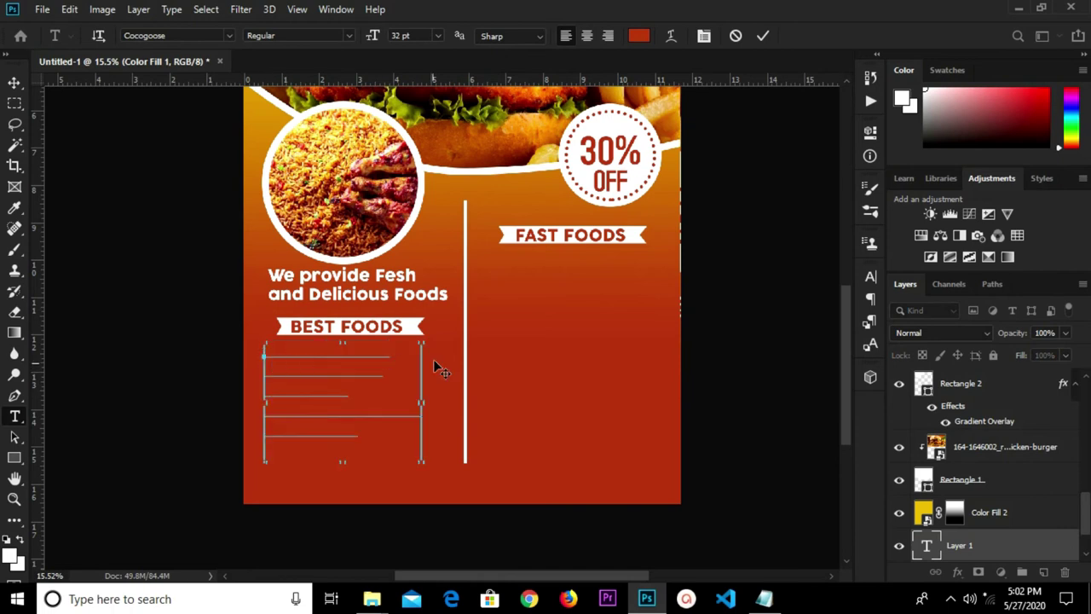
click(763, 34)
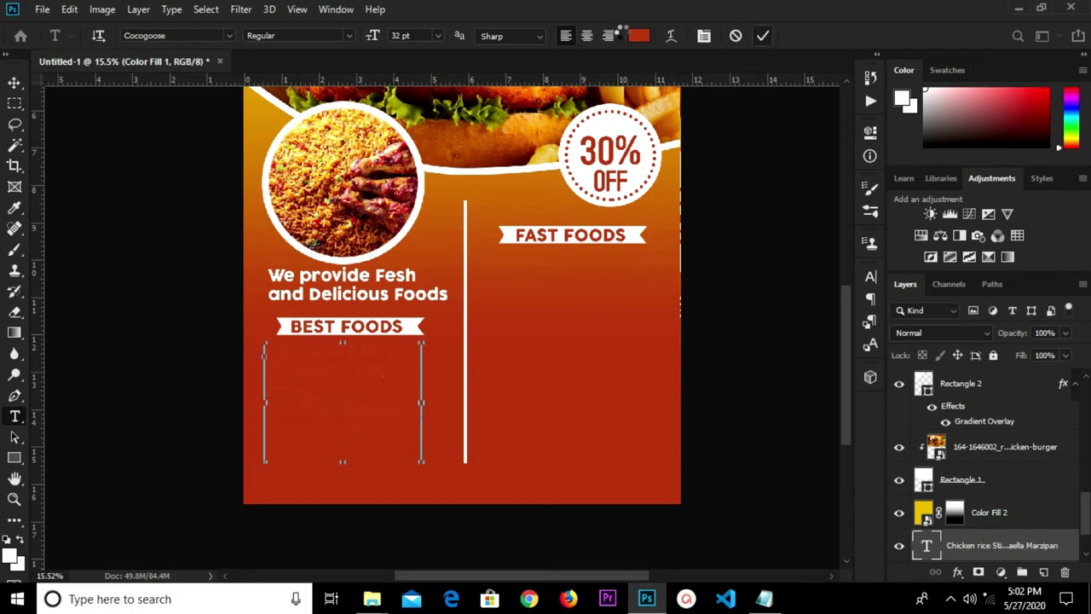
click(639, 36)
text(ffffff)
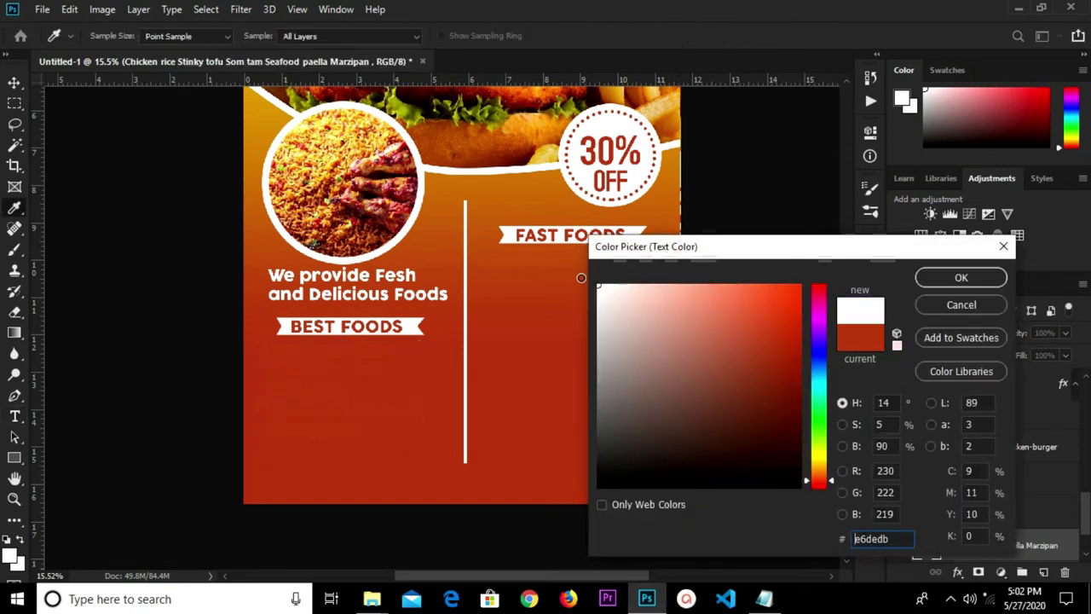
click(932, 284)
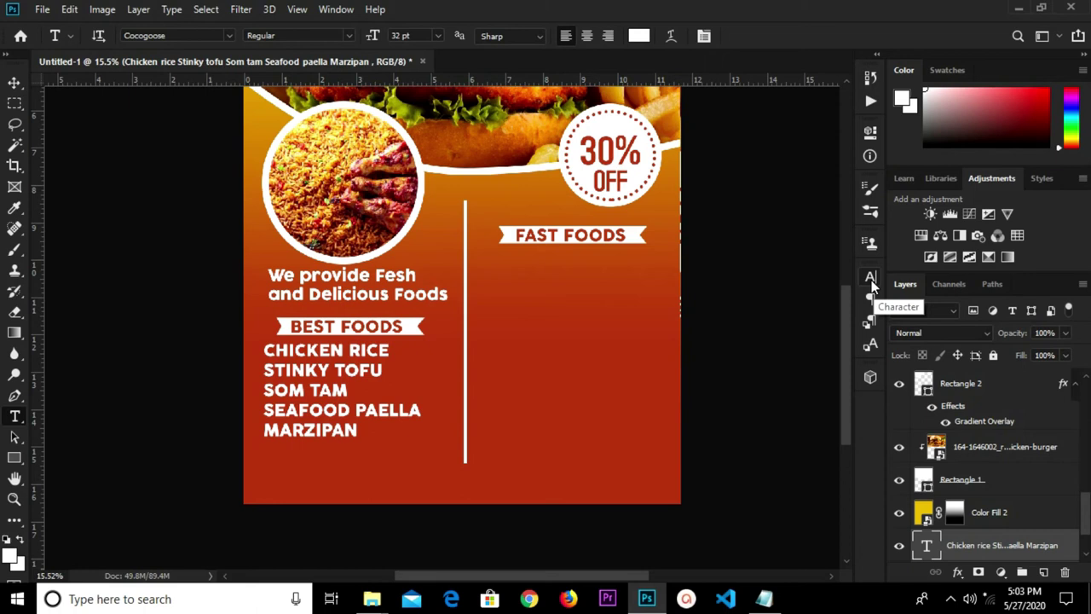
Step: Set the dish list to AuxinDemiBold, 30 pt, with All Caps turned off
click(871, 280)
click(745, 299)
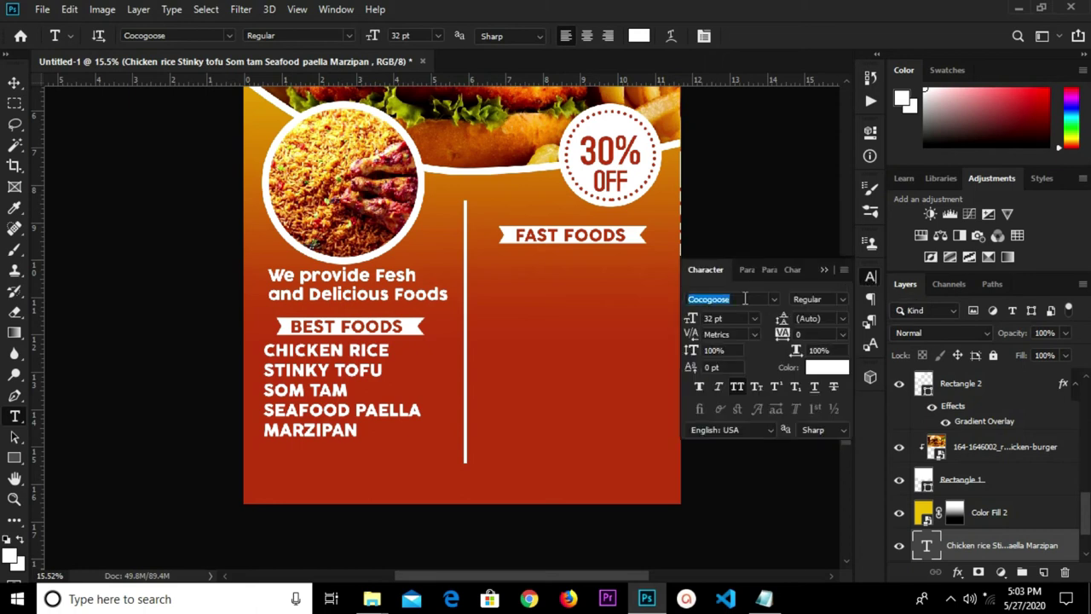
text(aux)
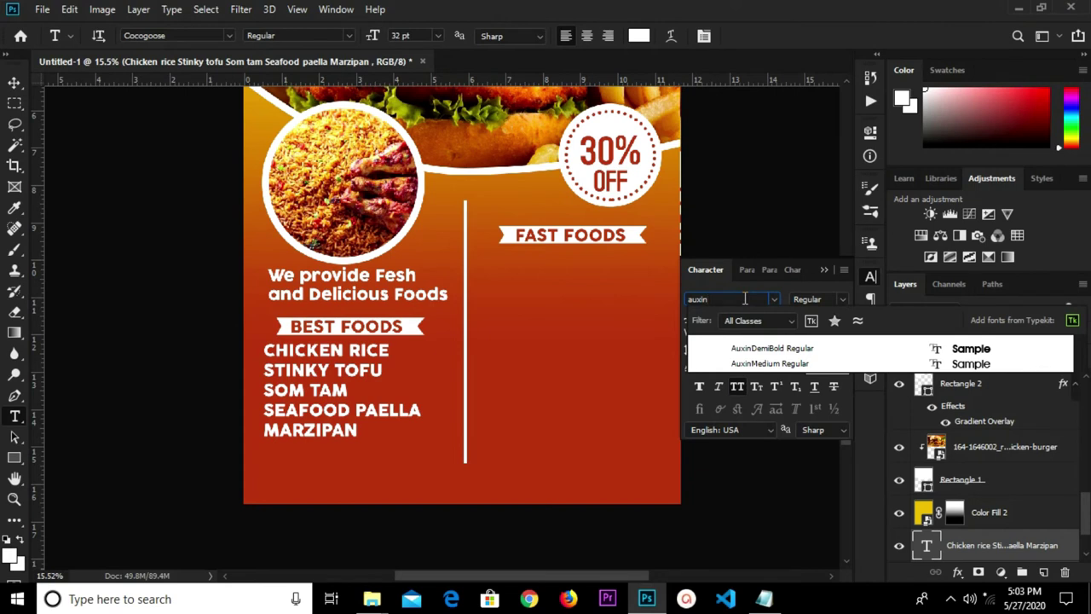
click(775, 350)
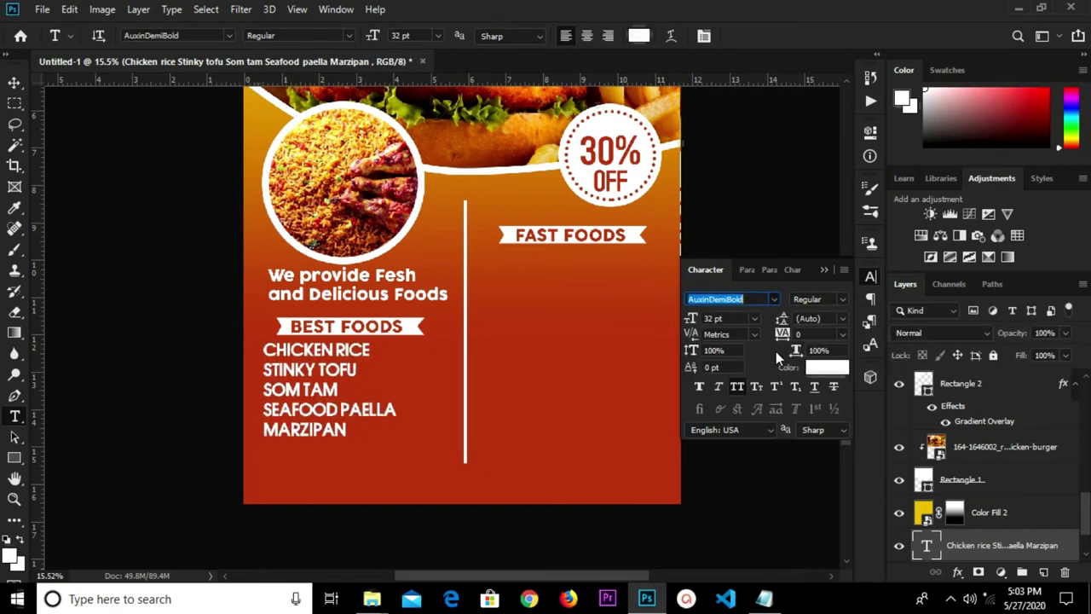
click(739, 392)
click(743, 334)
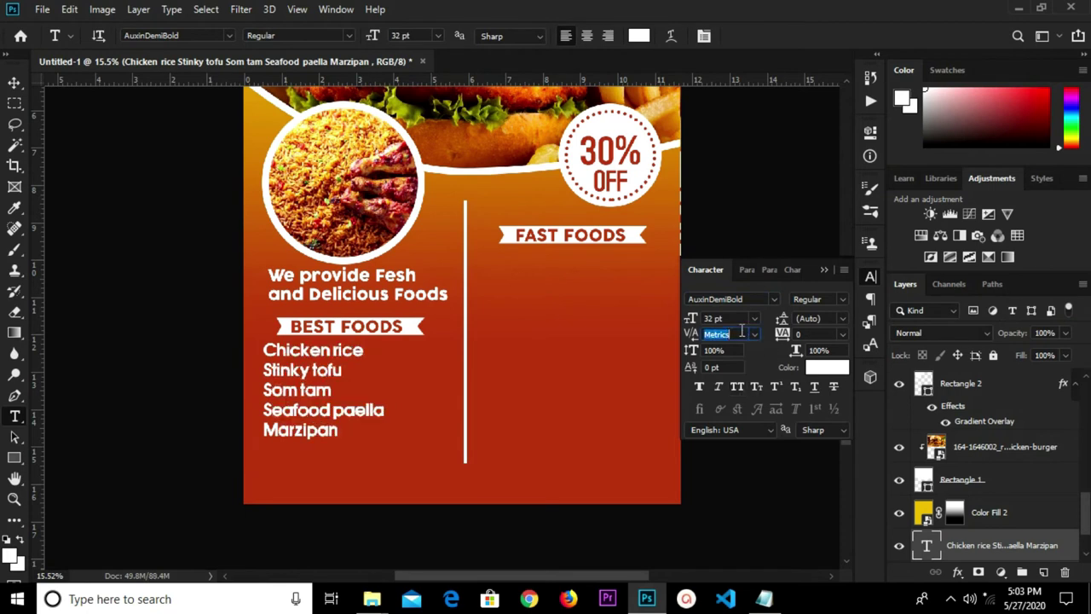
drag(738, 317, 704, 318)
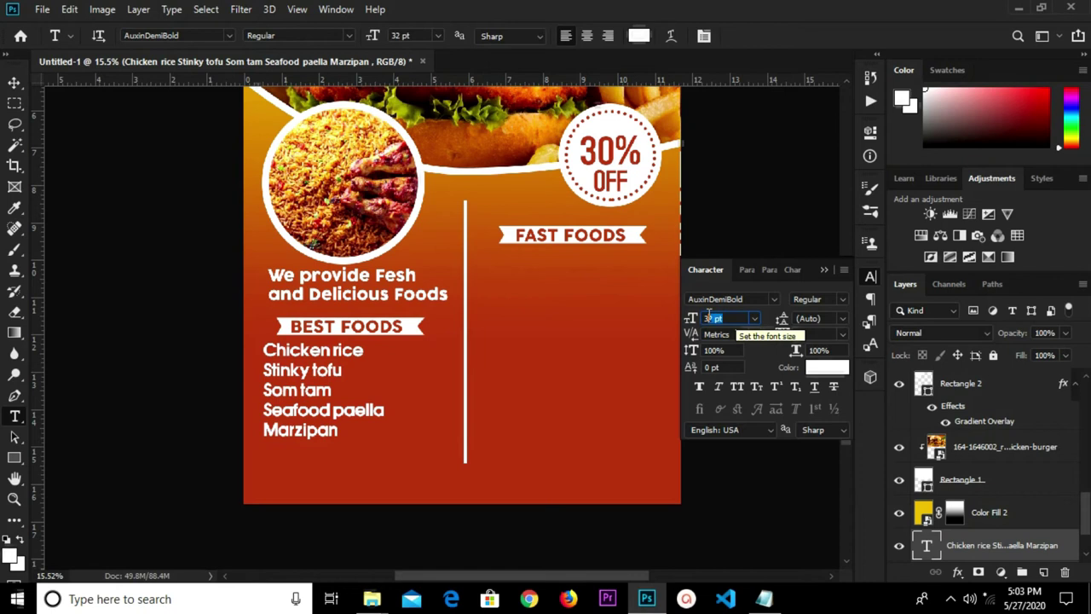
key(BackSpace)
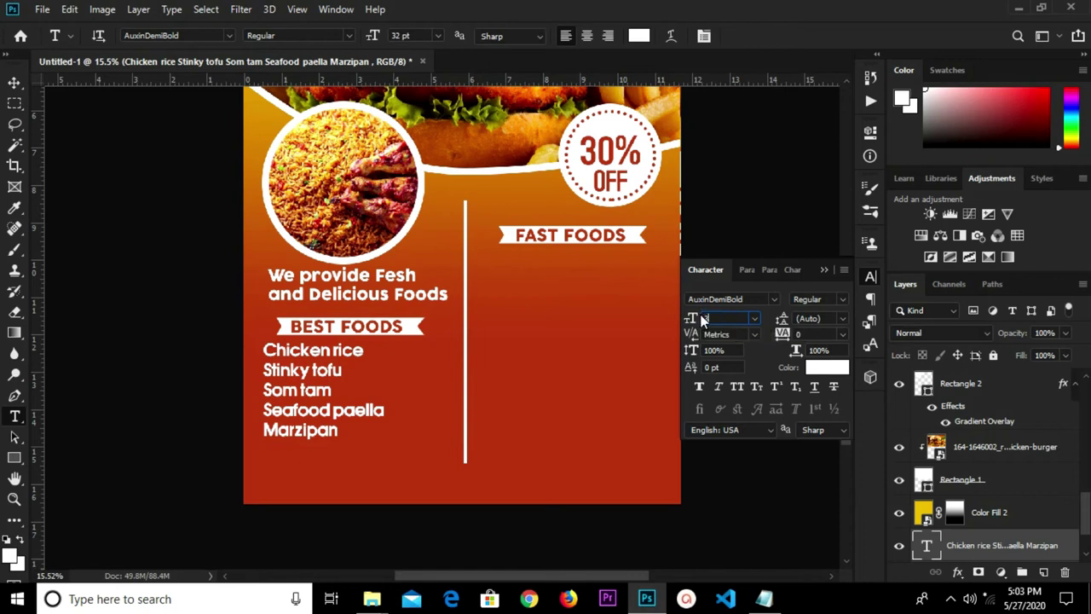
text(30)
key(Return)
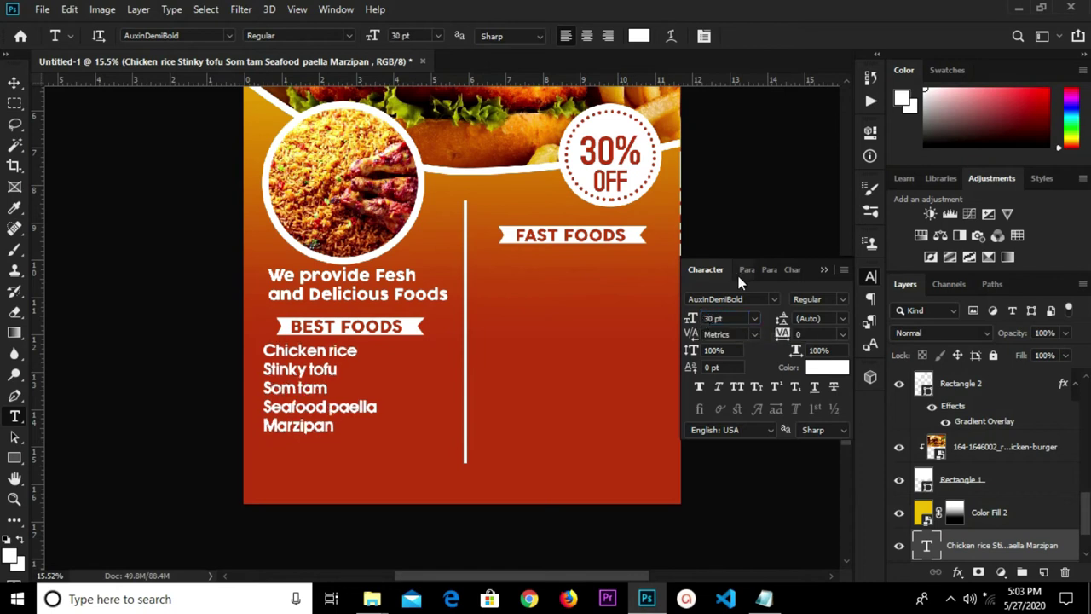
click(825, 270)
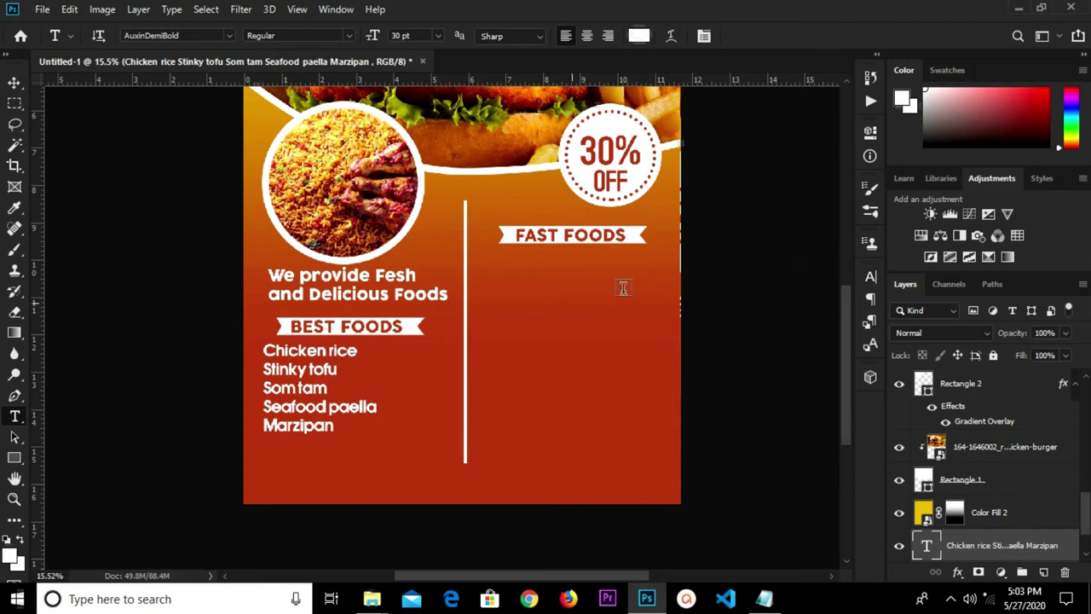
Step: Reposition the dish list and nudge the 'We provide Fesh' headline slightly down
scroll(330, 406, up, 2)
key(v)
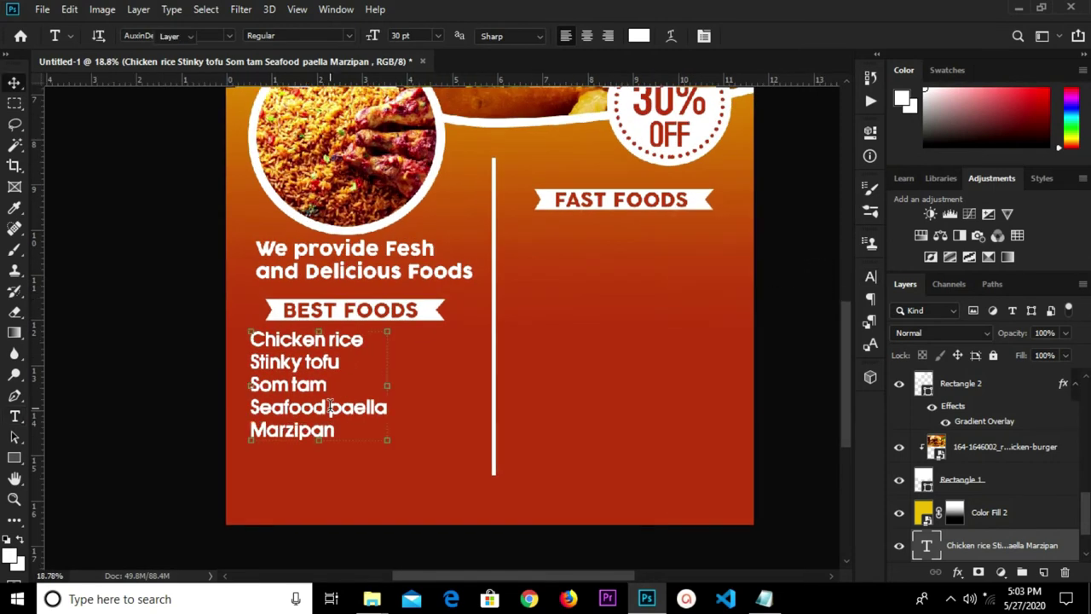
drag(323, 404, 339, 376)
click(355, 277)
drag(358, 273, 359, 275)
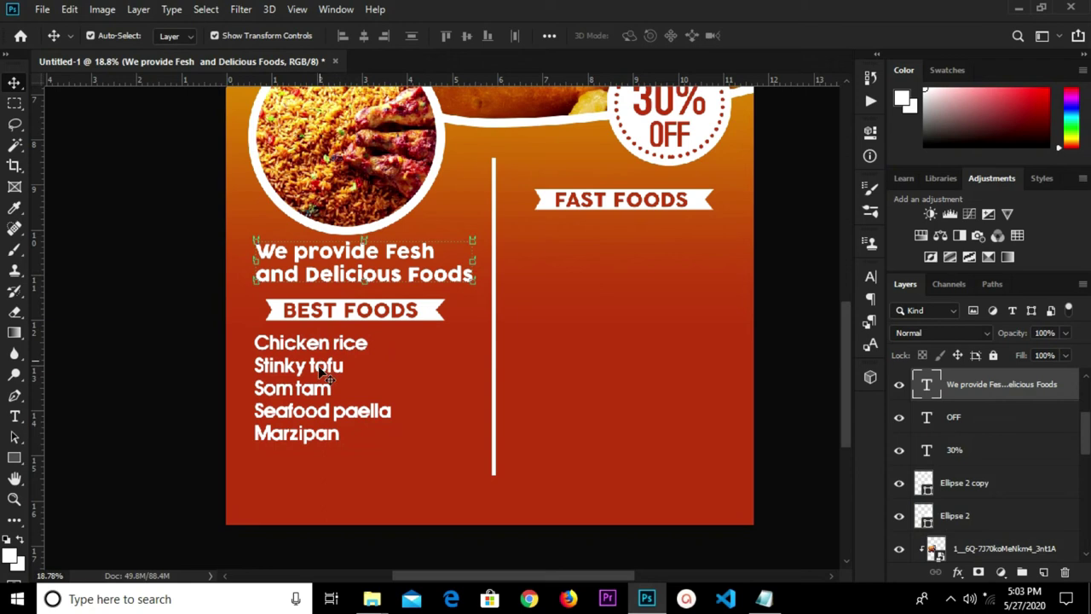
click(322, 370)
Step: Set the dish list's line spacing to 36 pt, then deselect the layer
click(872, 281)
click(871, 281)
click(868, 284)
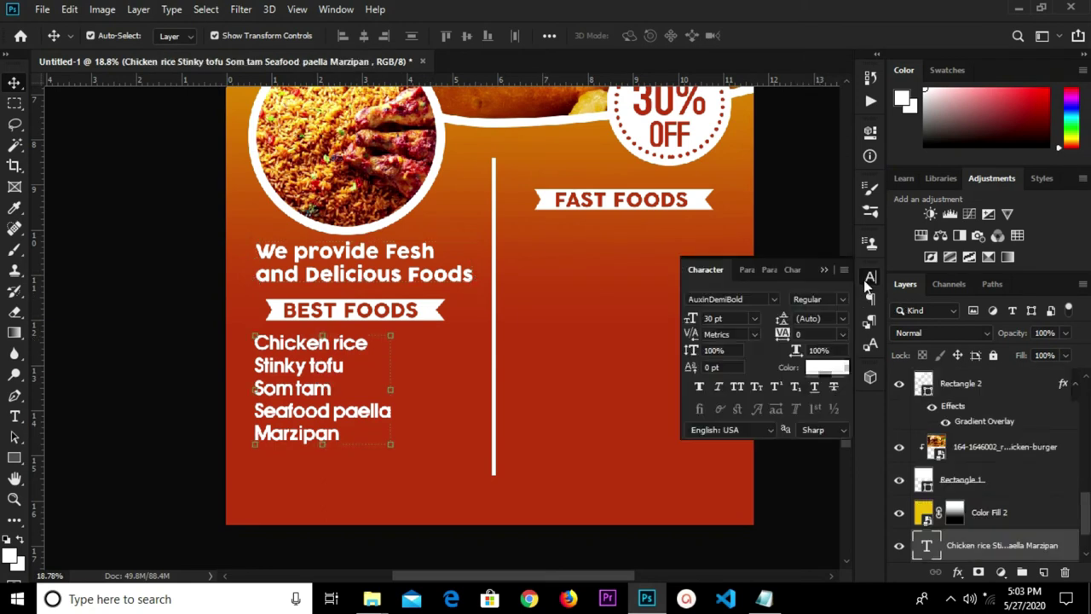
click(841, 319)
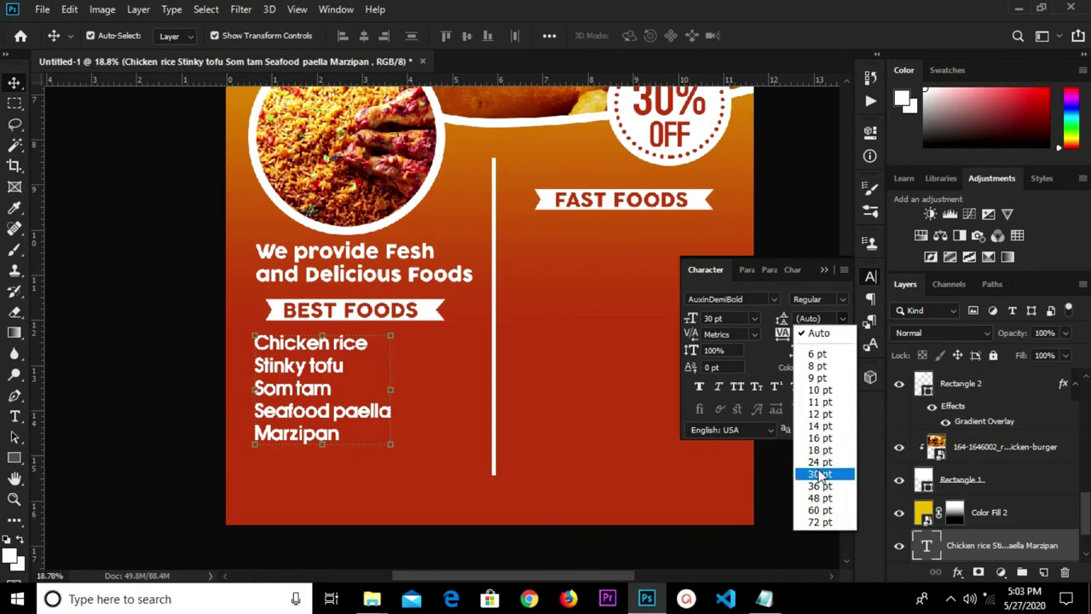
click(817, 462)
click(843, 318)
click(819, 497)
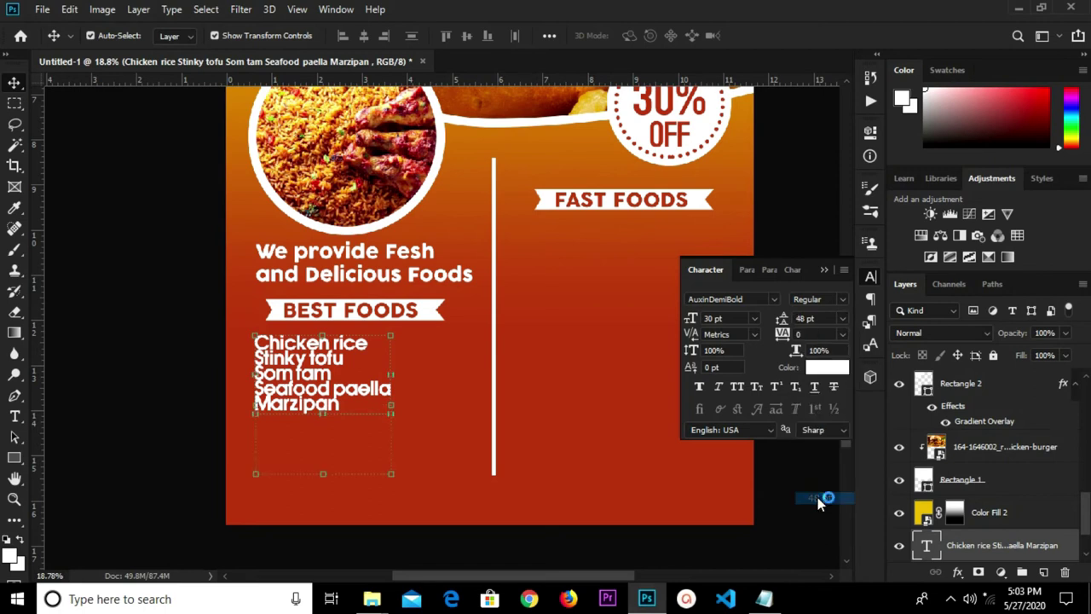
click(843, 320)
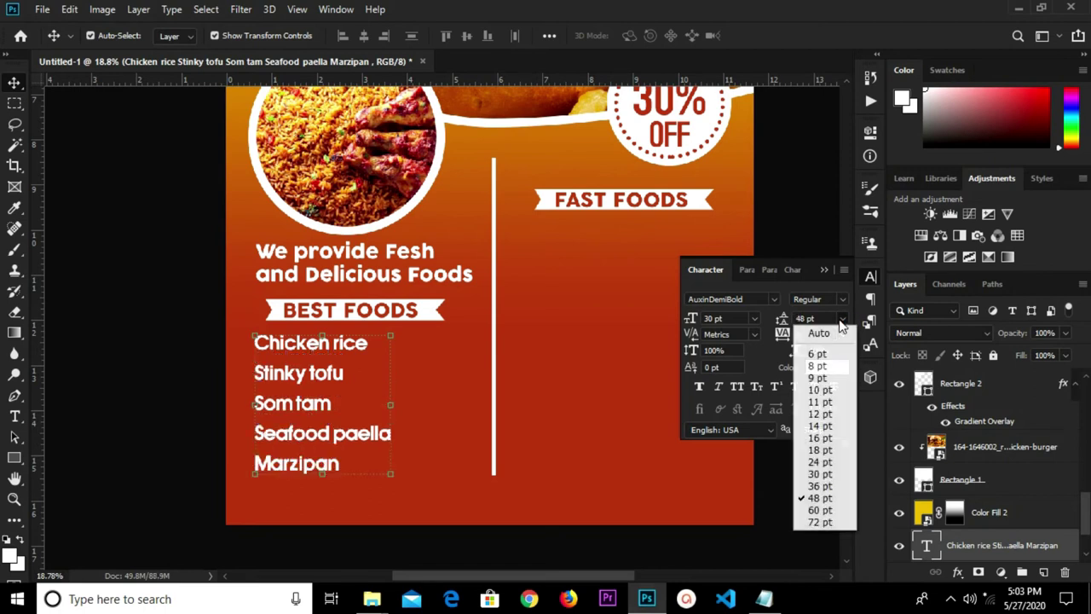
click(818, 485)
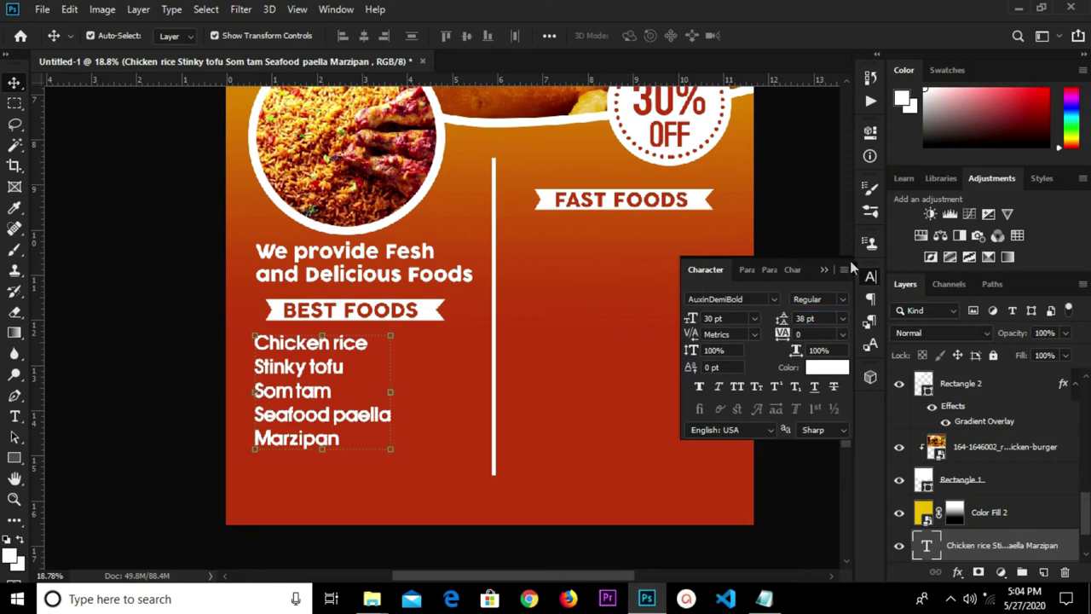
click(820, 270)
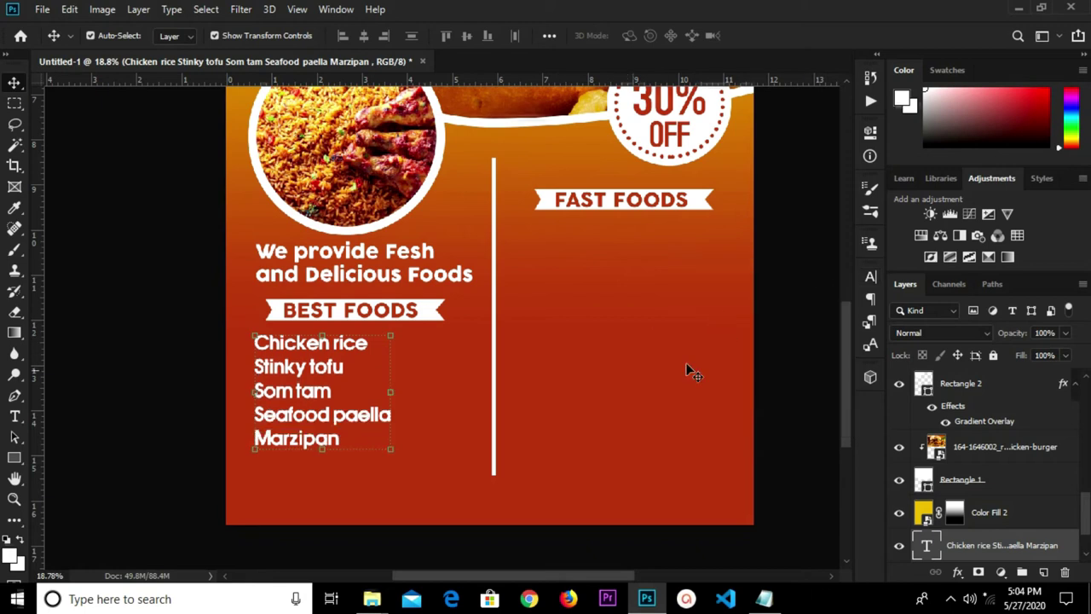
click(192, 394)
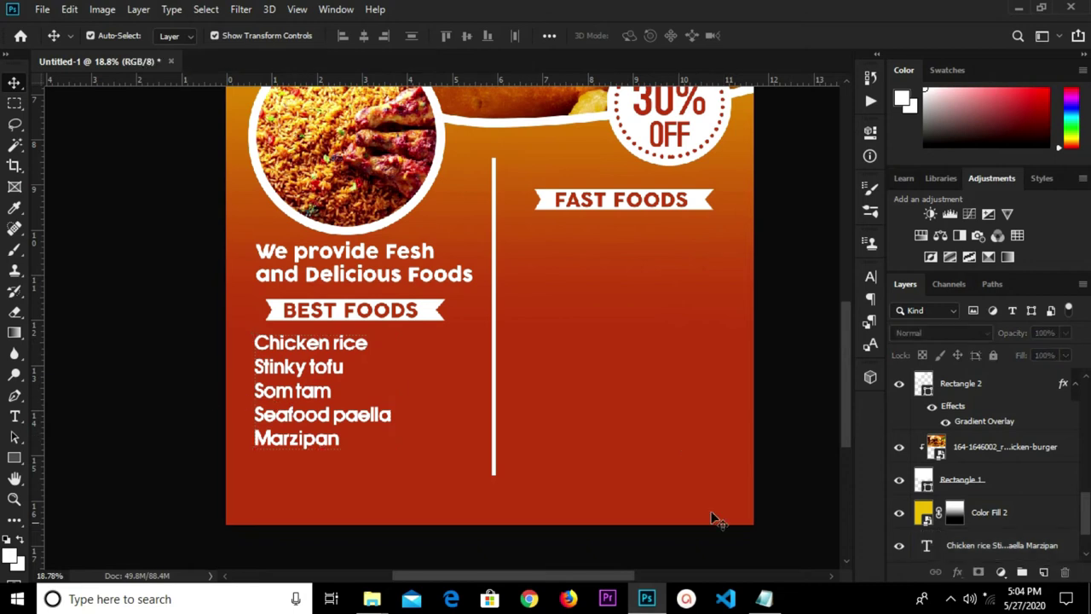
Step: Copy the lines Hamburger through Fried chicken from Notepad and return to Photoshop
mouse_move(763, 604)
click(762, 520)
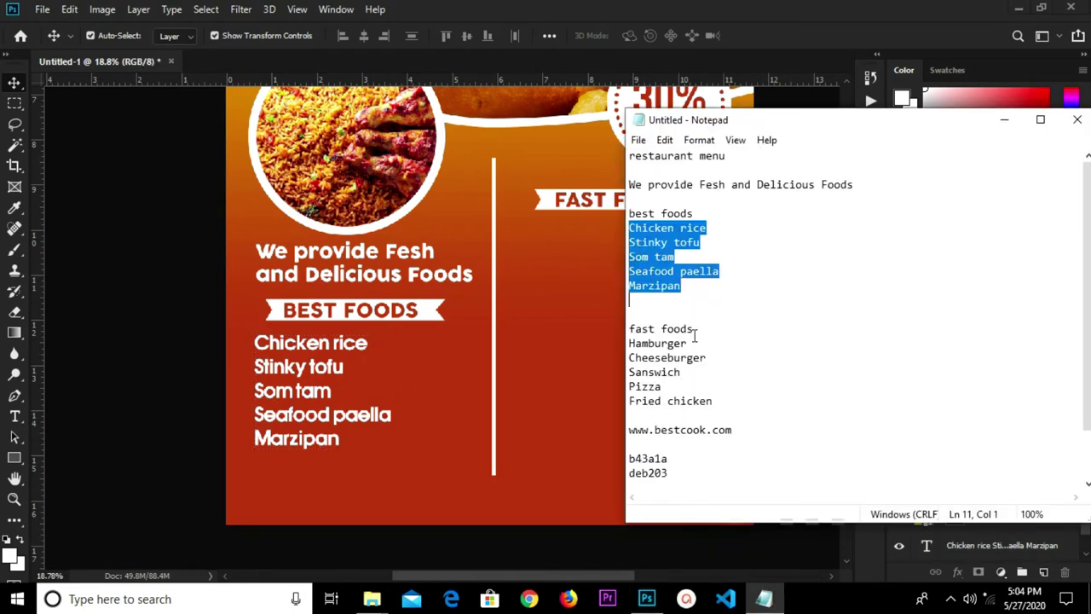
drag(632, 342, 697, 413)
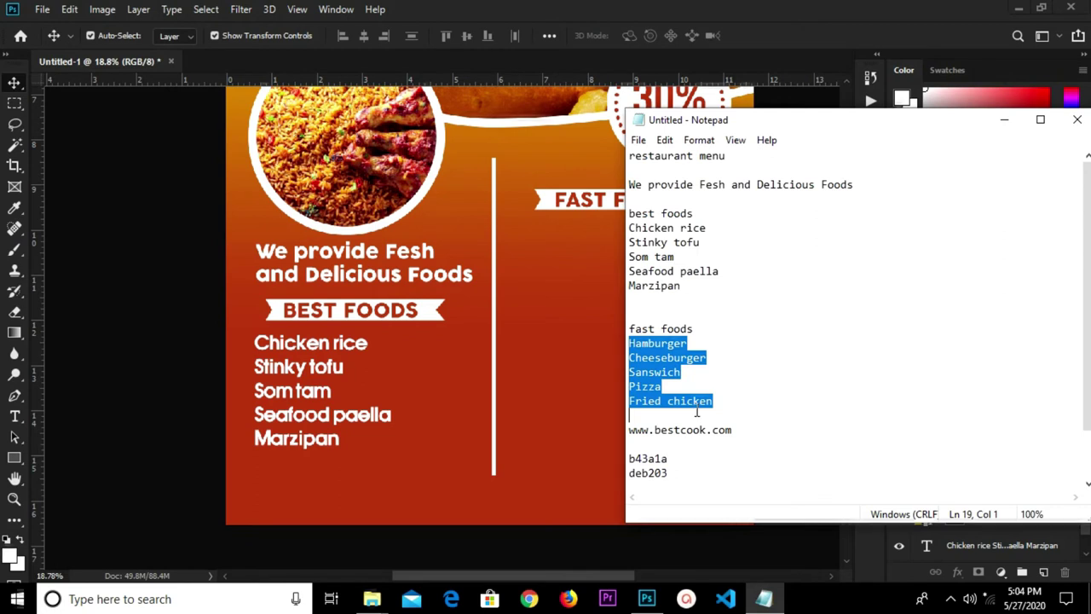
right_click(661, 369)
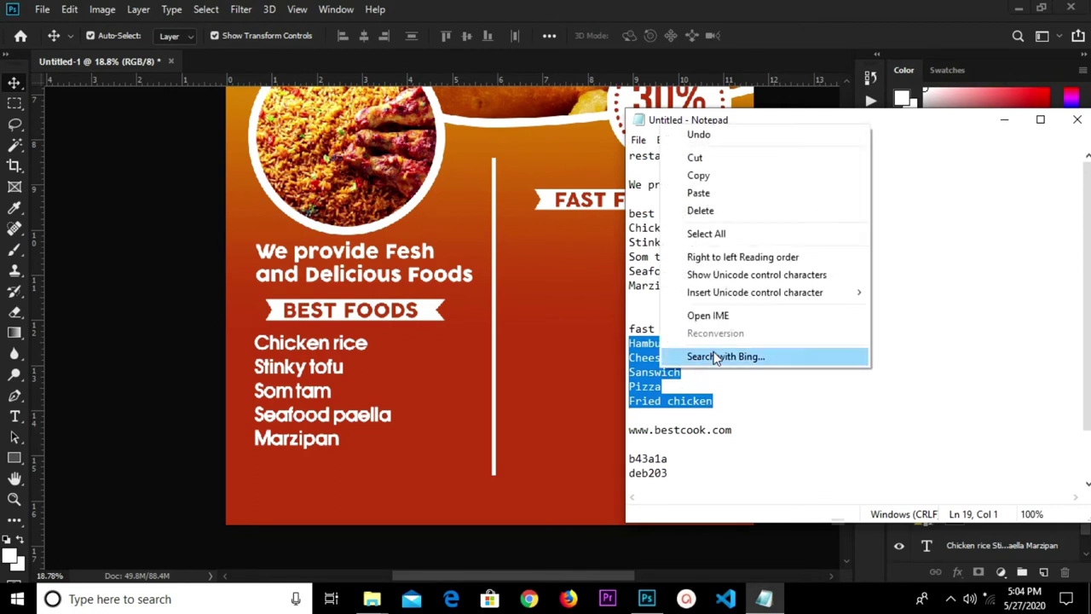
click(715, 179)
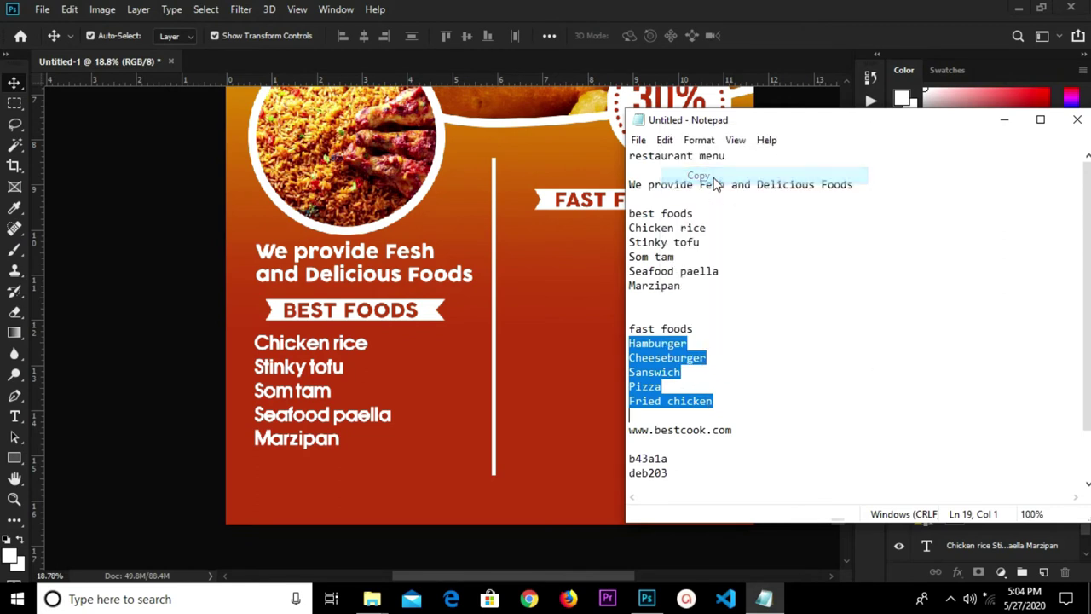
click(523, 256)
Step: Paste the Hamburger-to-Fried chicken list as new text under FAST FOODS and align it
key(t)
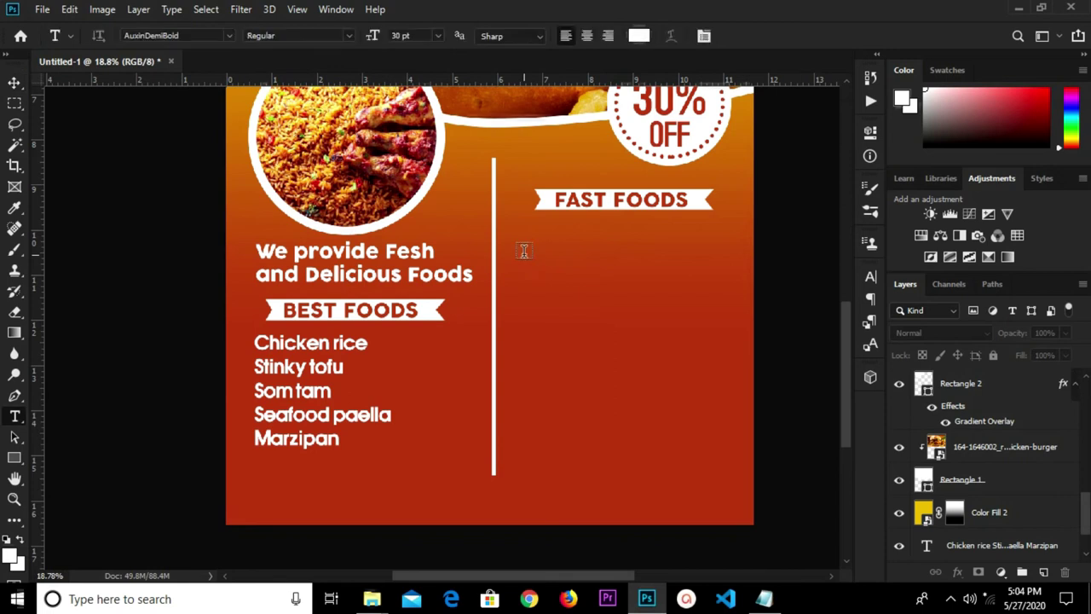
click(523, 253)
key(ctrl+v)
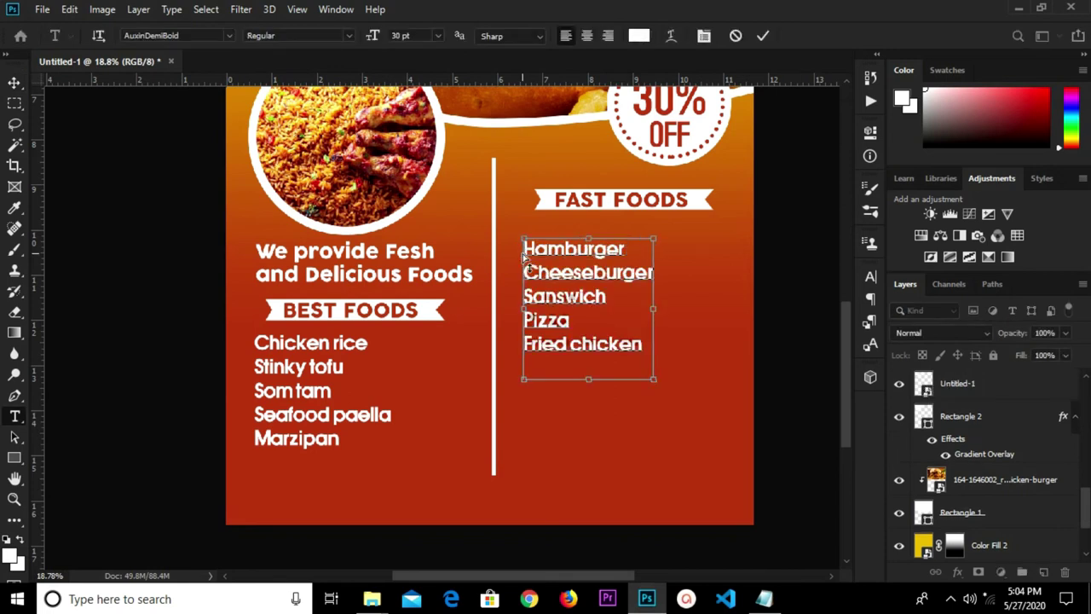
click(764, 36)
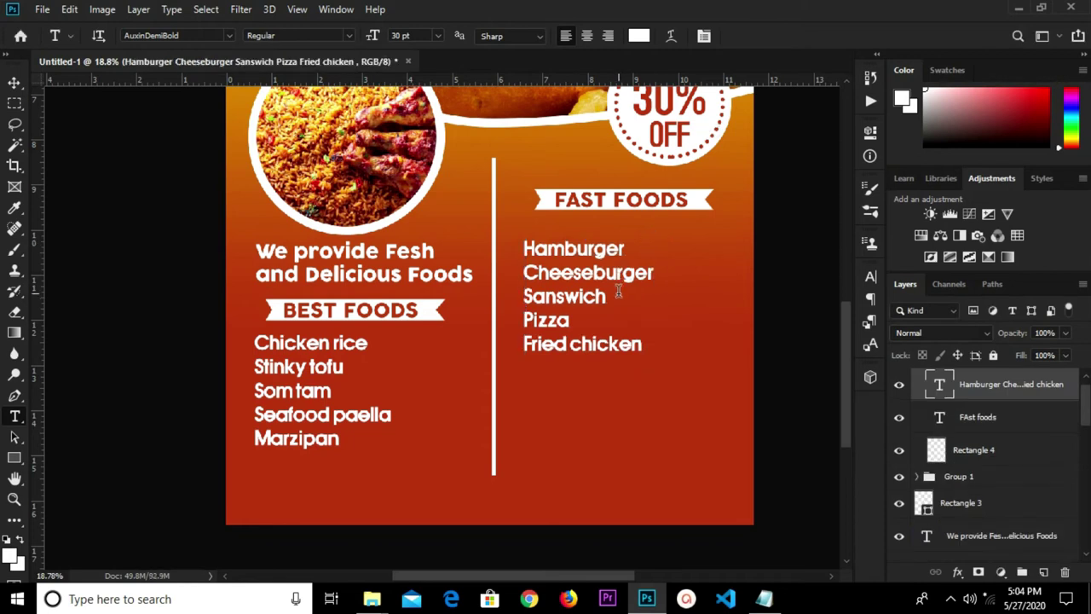
scroll(618, 292, up, 1)
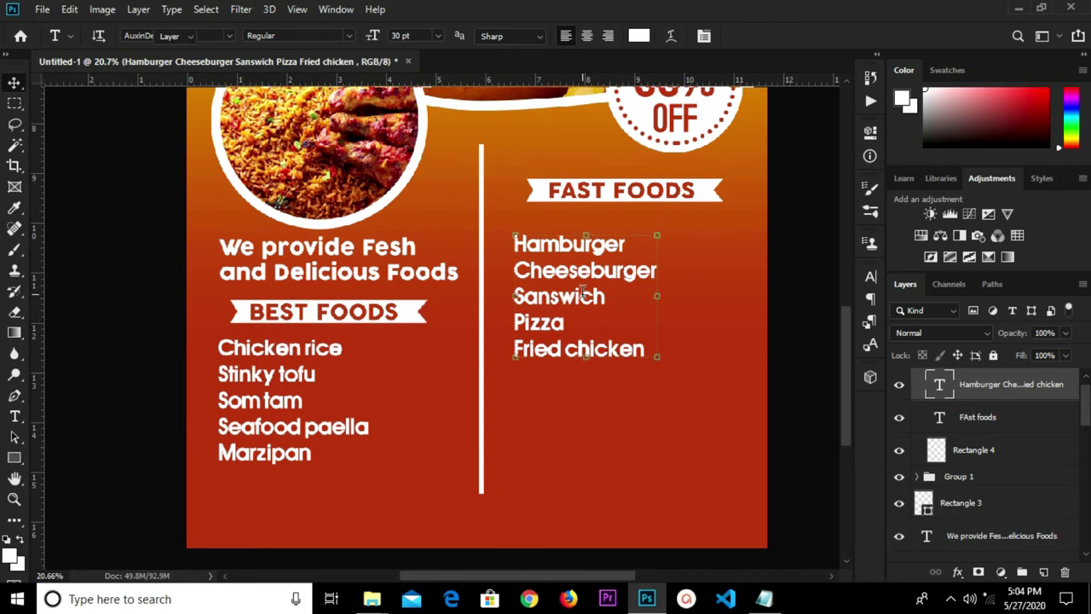
click(573, 311)
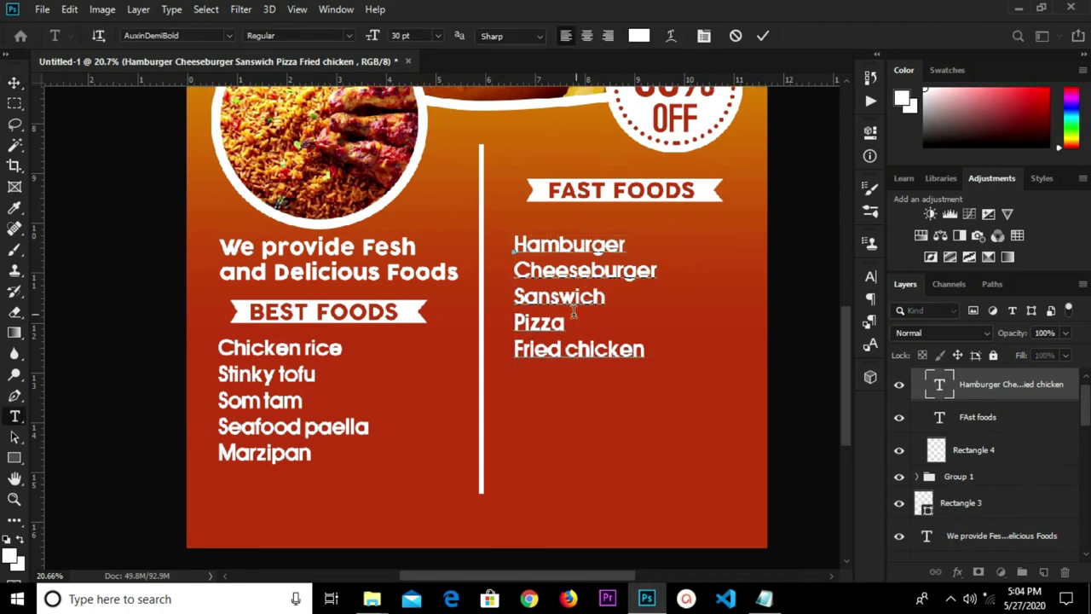
click(762, 35)
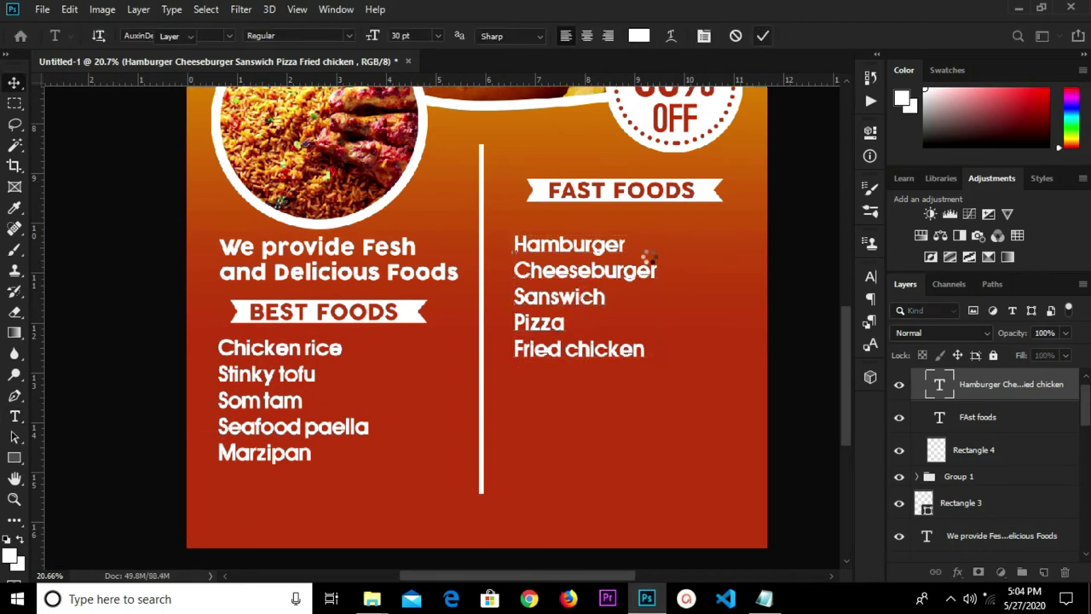
key(v)
mouse_move(580, 292)
mouse_down()
mouse_move(561, 295)
mouse_move(581, 298)
mouse_up()
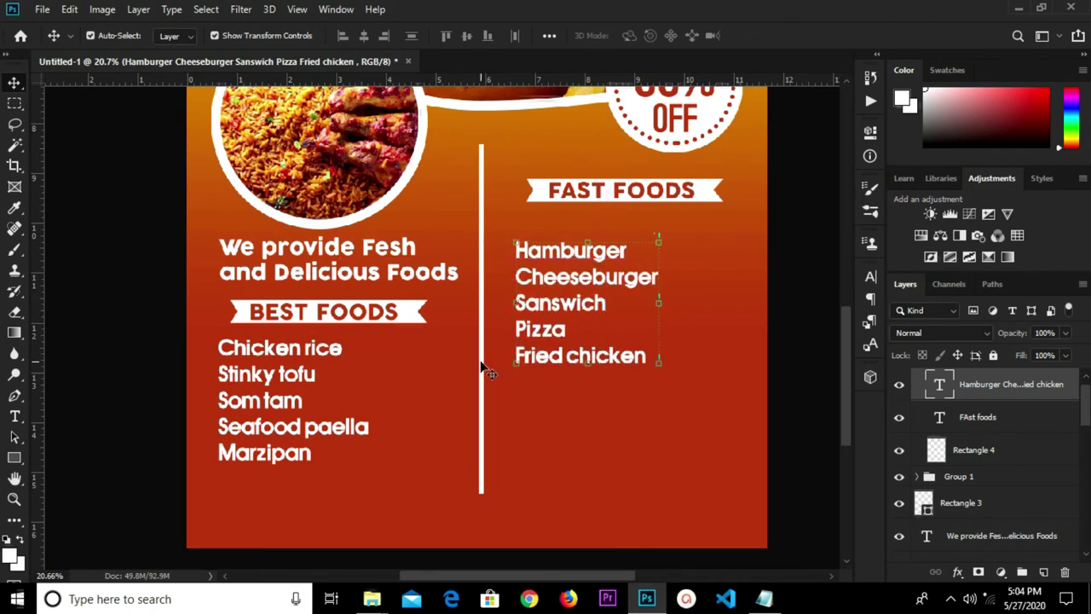
Step: Nudge the white divider line right, make it slightly narrower, then switch to the Ellipse Tool
click(482, 368)
key(shift+Right)
key(shift+Right)
key(shift+Right)
key(shift+Right)
key(shift+Right)
key(shift+Right)
key(shift+Right)
key(shift+Right)
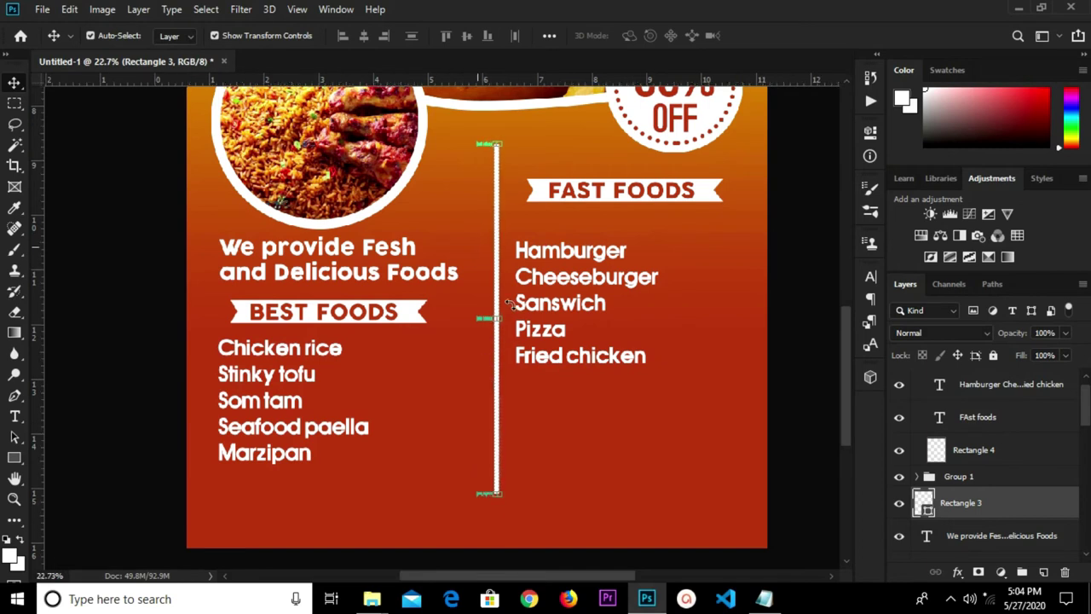
alt+scroll(493, 334, up, 5)
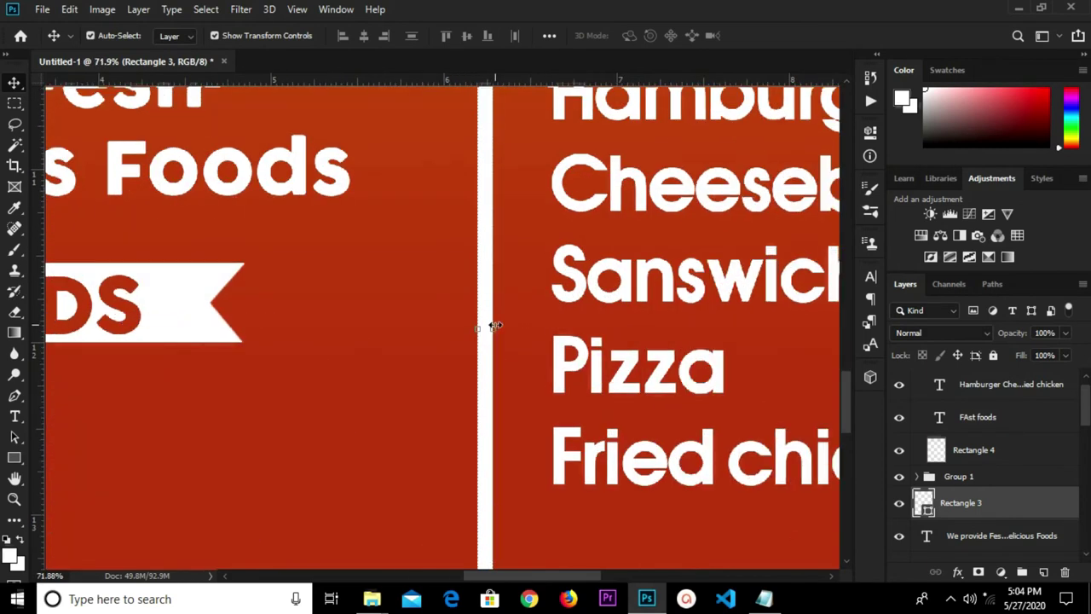
key(ctrl+t)
drag(493, 330, 494, 330)
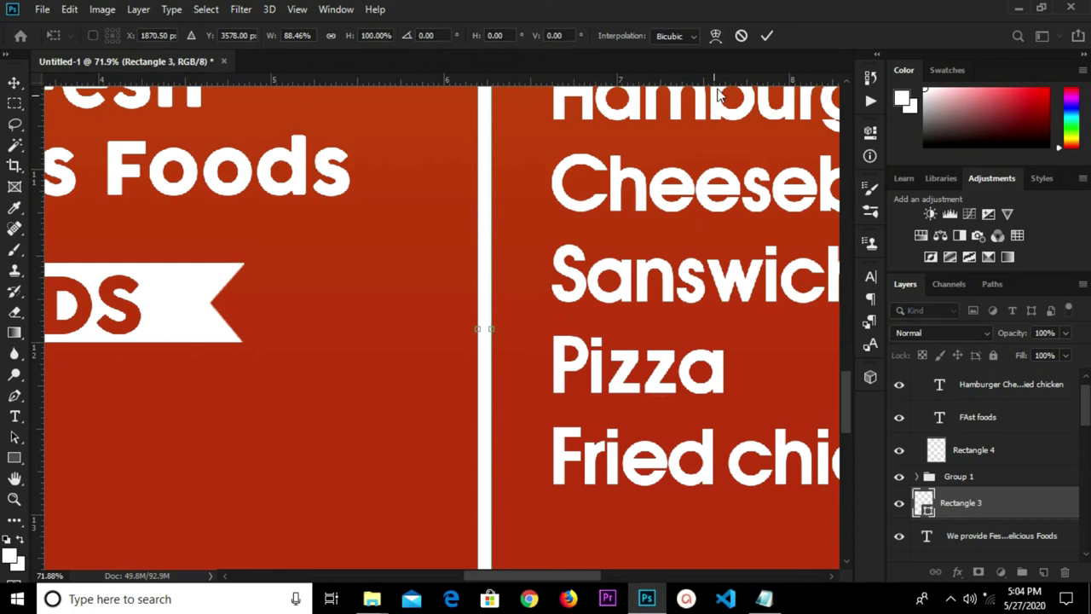
click(768, 35)
alt+scroll(621, 312, down, 5)
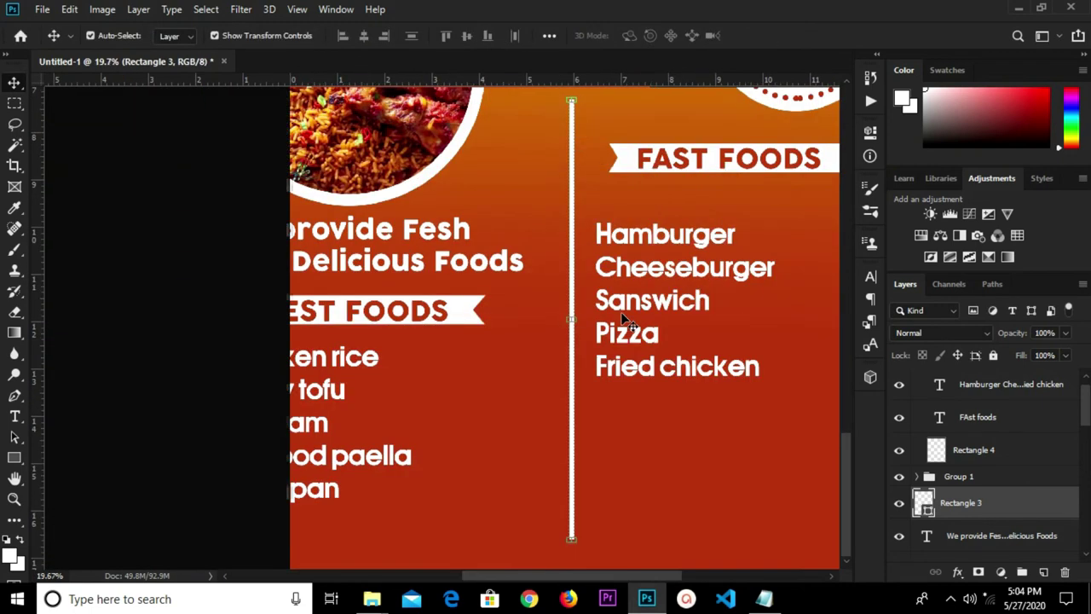
scroll(624, 333, down, 3)
scroll(585, 336, up, 2)
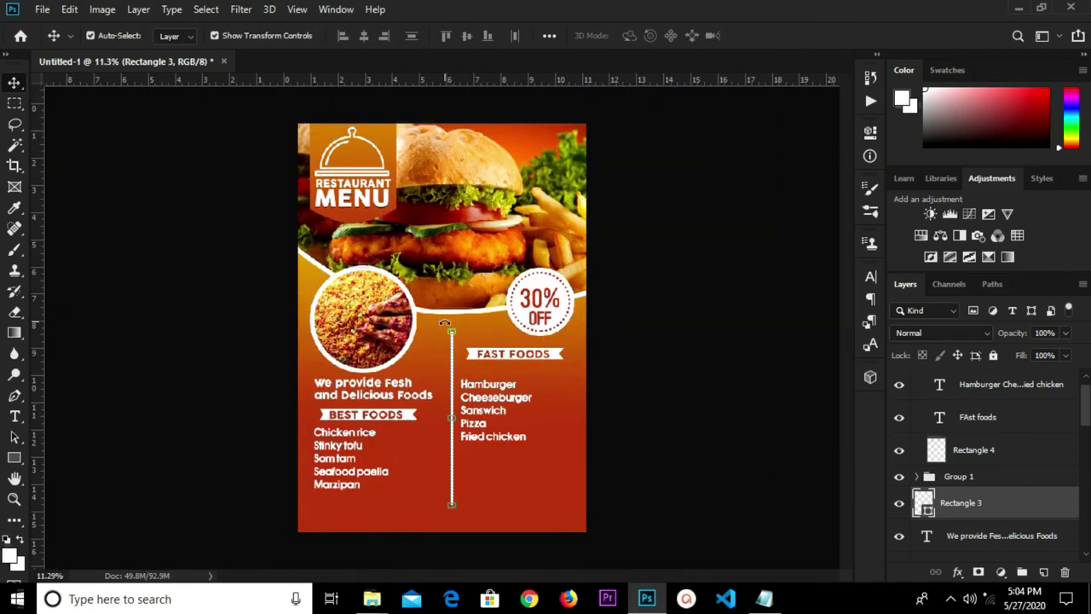
click(251, 293)
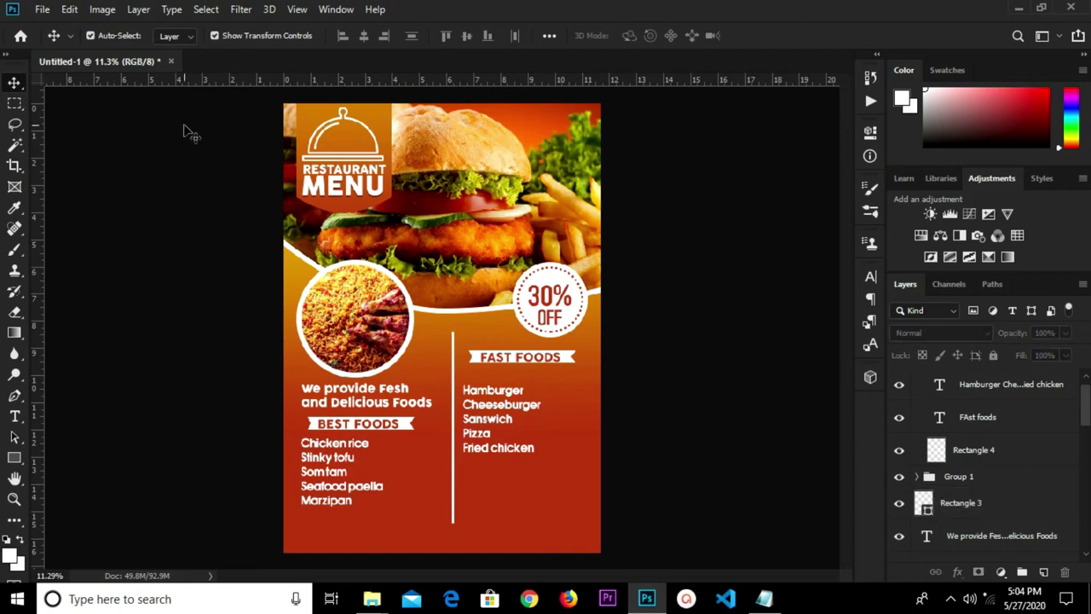
click(15, 461)
click(89, 487)
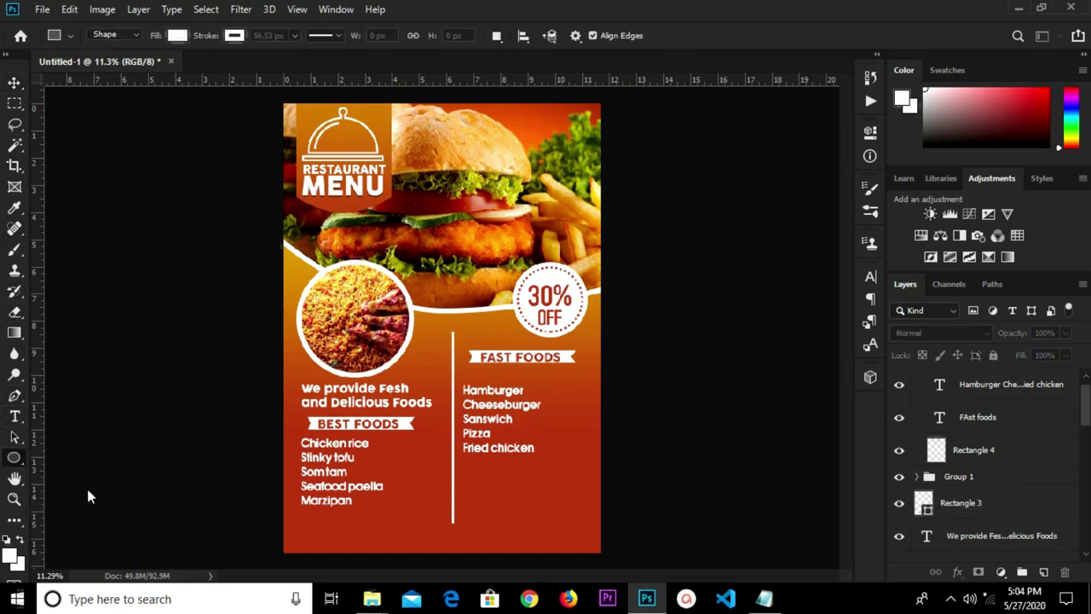
Step: Undo a stray small ellipse and draw an 895 px white circle below the Fast Foods list
scroll(540, 520, up, 2)
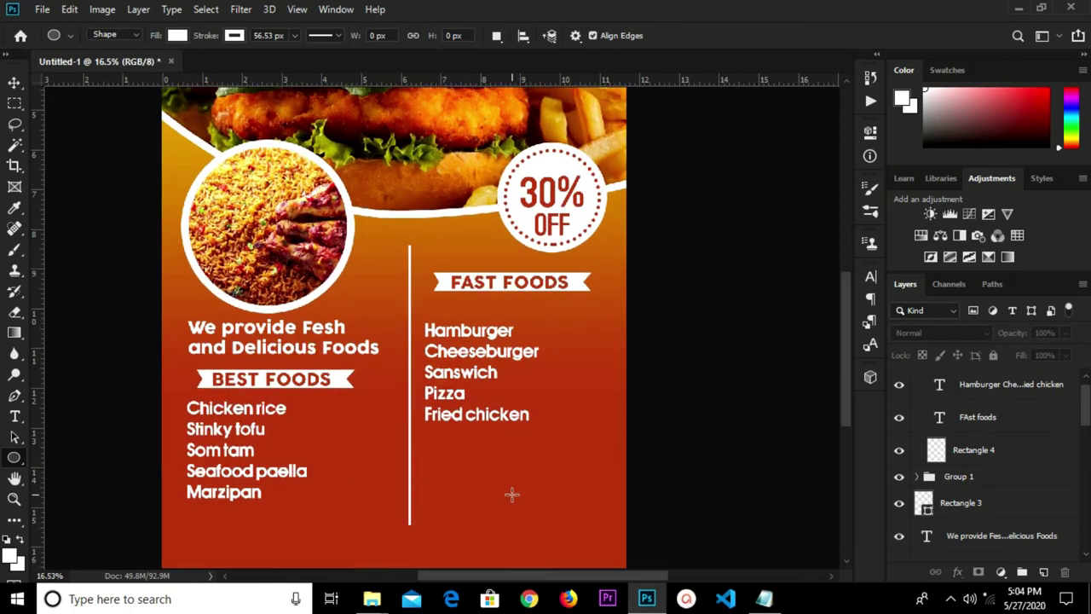
drag(521, 512, 535, 525)
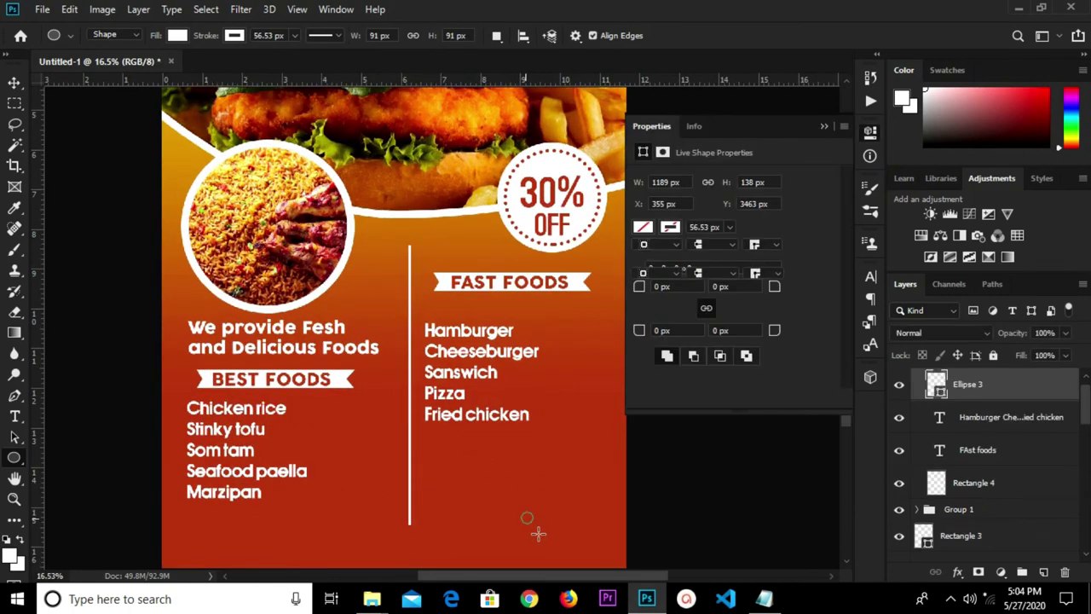
click(539, 536)
key(BackSpace)
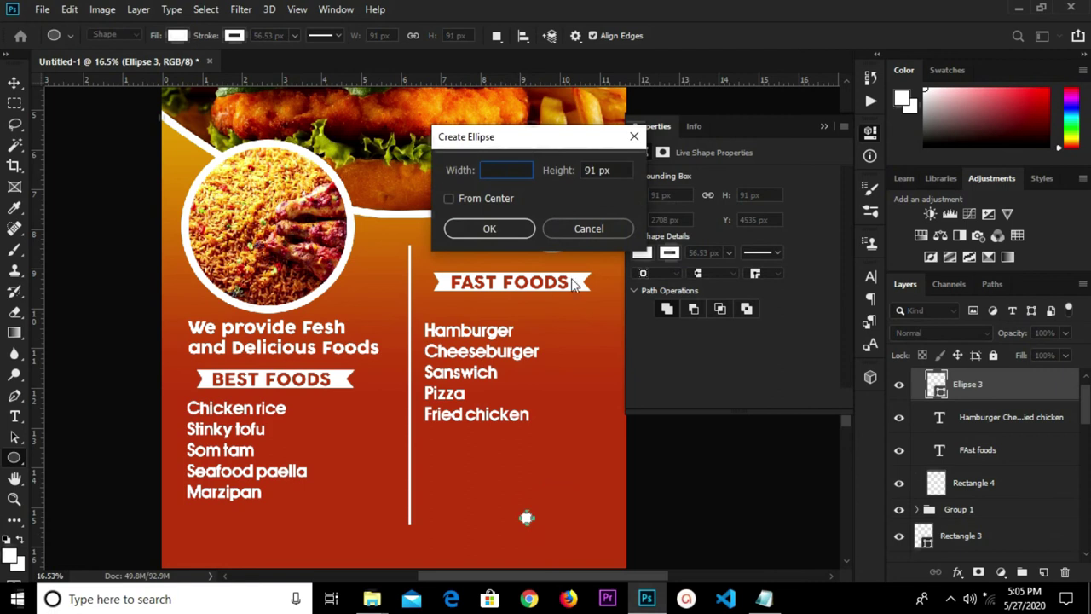
click(634, 136)
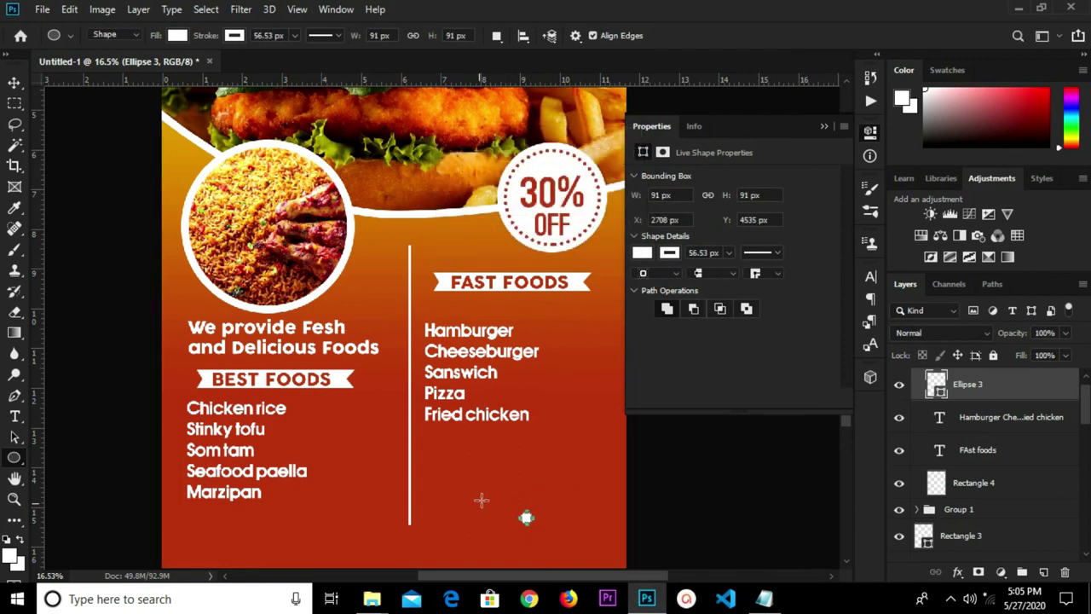
key(ctrl+z)
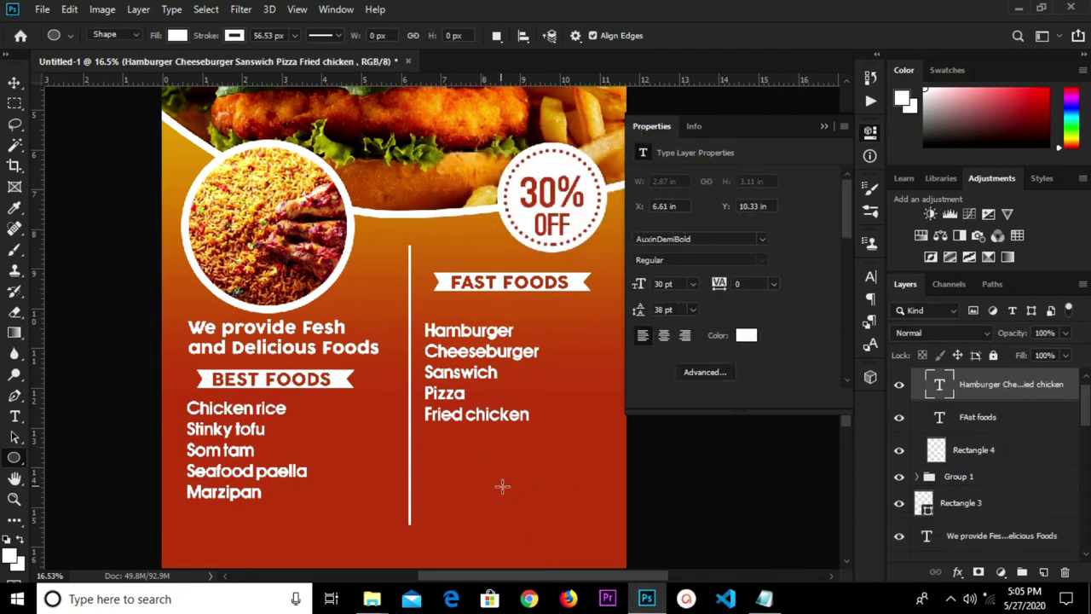
drag(449, 436, 567, 564)
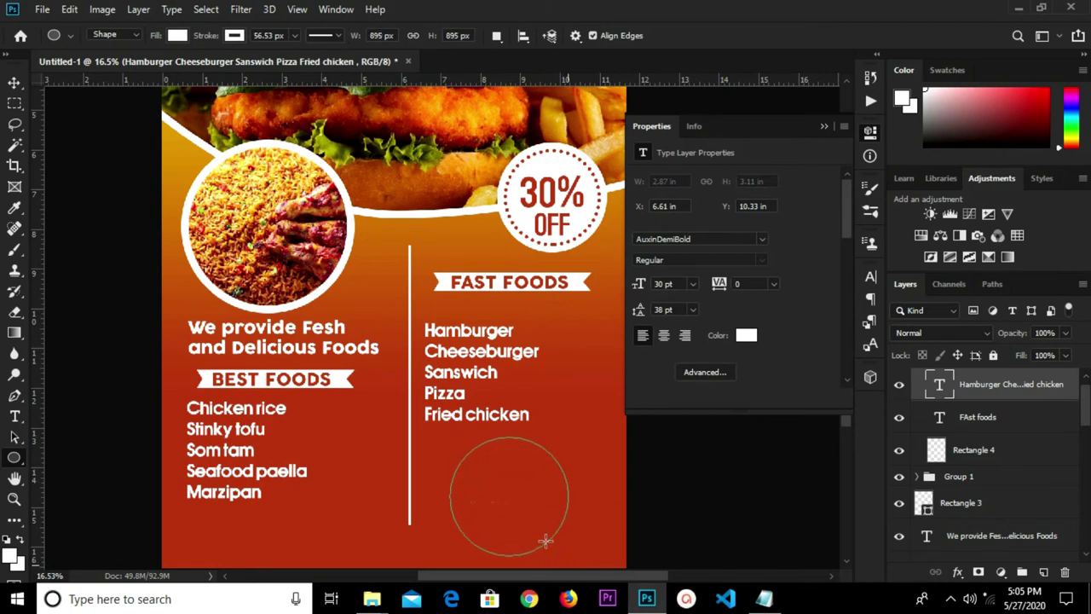
click(41, 10)
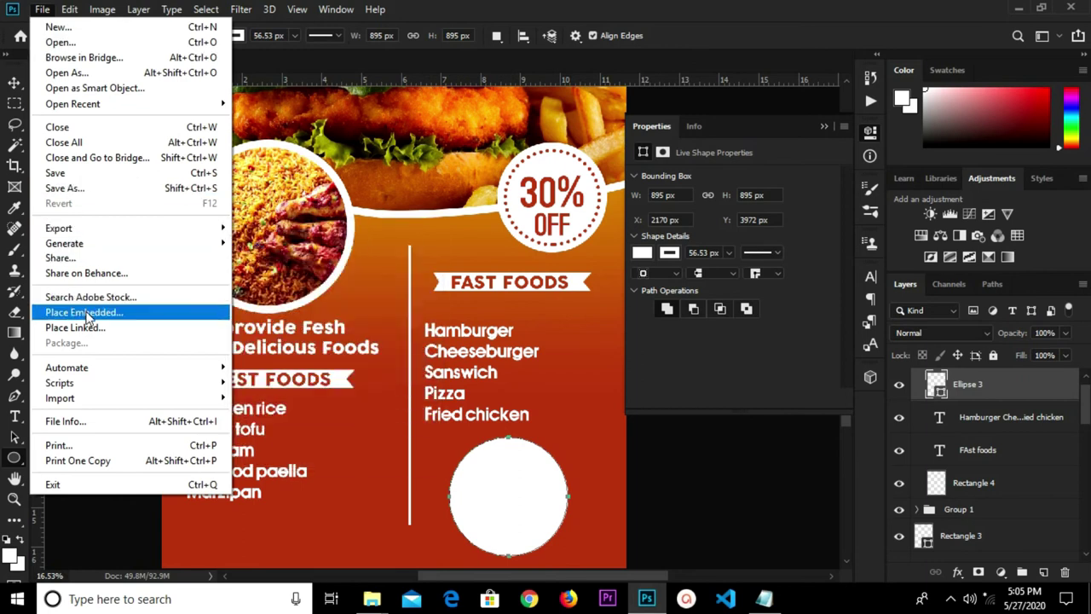
Step: Place the pizza image as an embedded smart object in the flyer
click(86, 317)
click(376, 154)
click(412, 360)
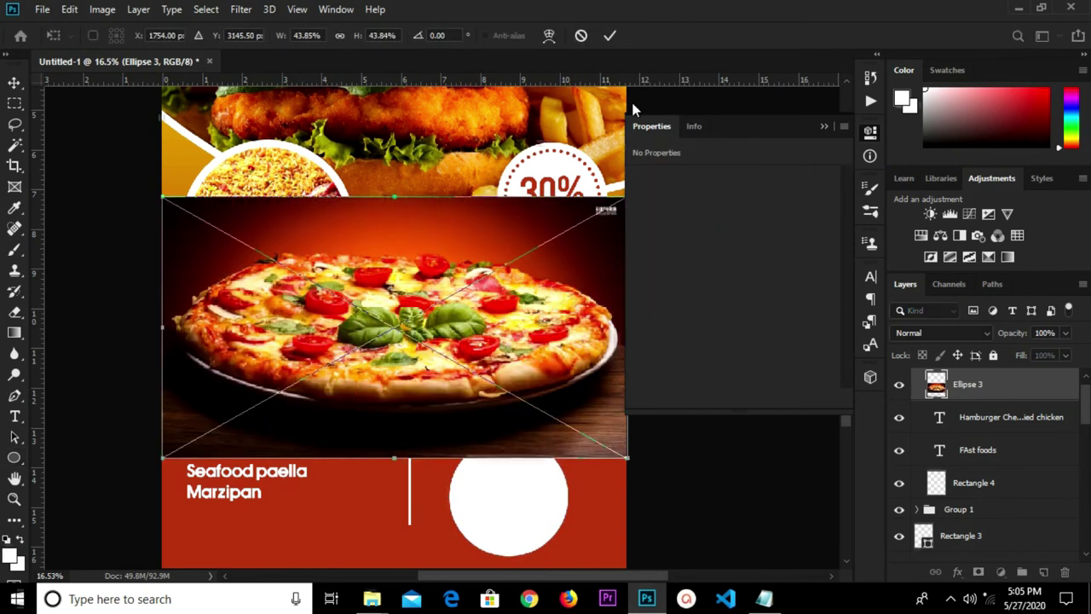
click(611, 35)
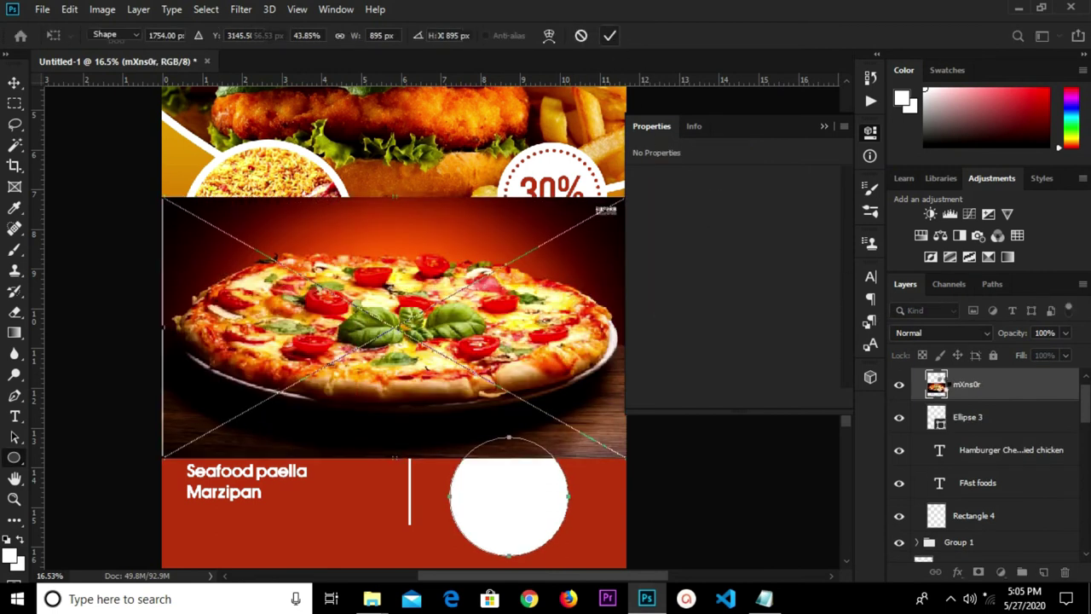
right_click(957, 390)
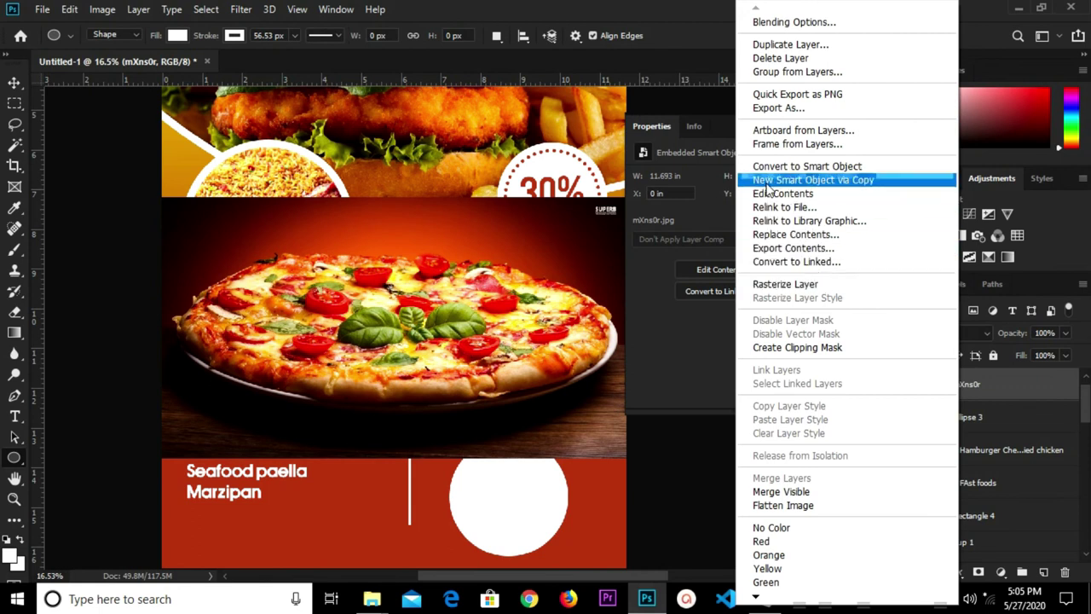
click(769, 168)
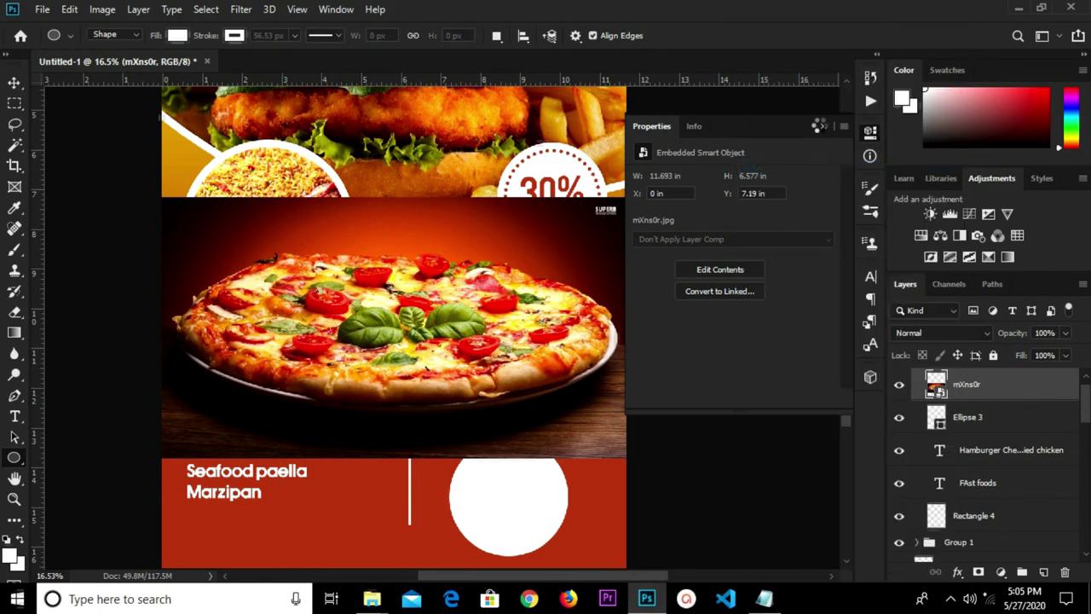
click(823, 127)
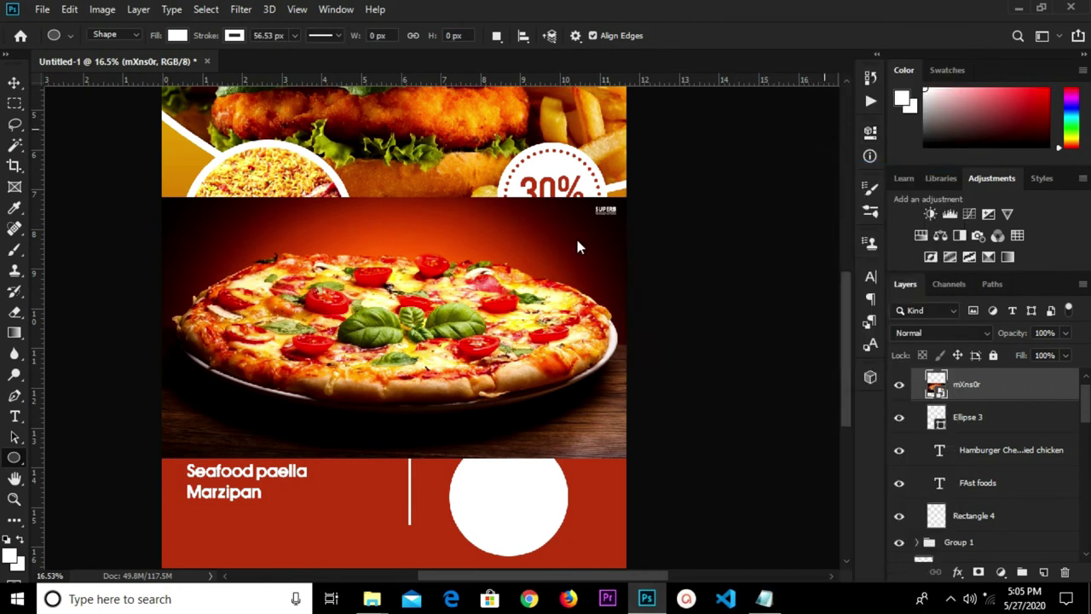
Step: Scale and position the pizza photo to cover the white circle
key(v)
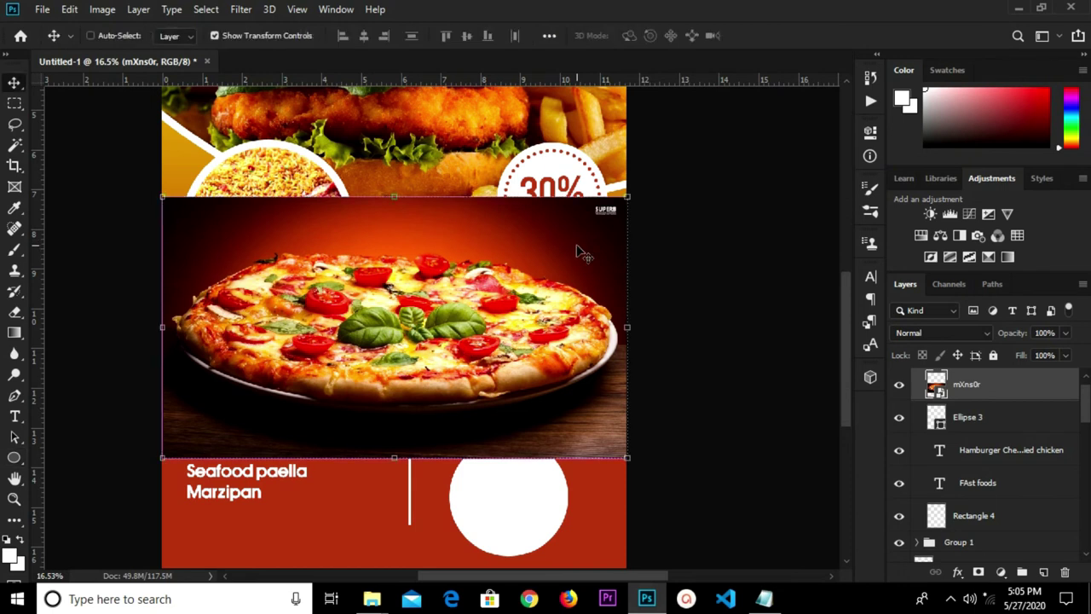
key(ctrl+t)
drag(627, 197, 399, 341)
drag(306, 396, 468, 506)
drag(623, 397, 501, 471)
drag(448, 510, 551, 473)
drag(586, 531, 562, 498)
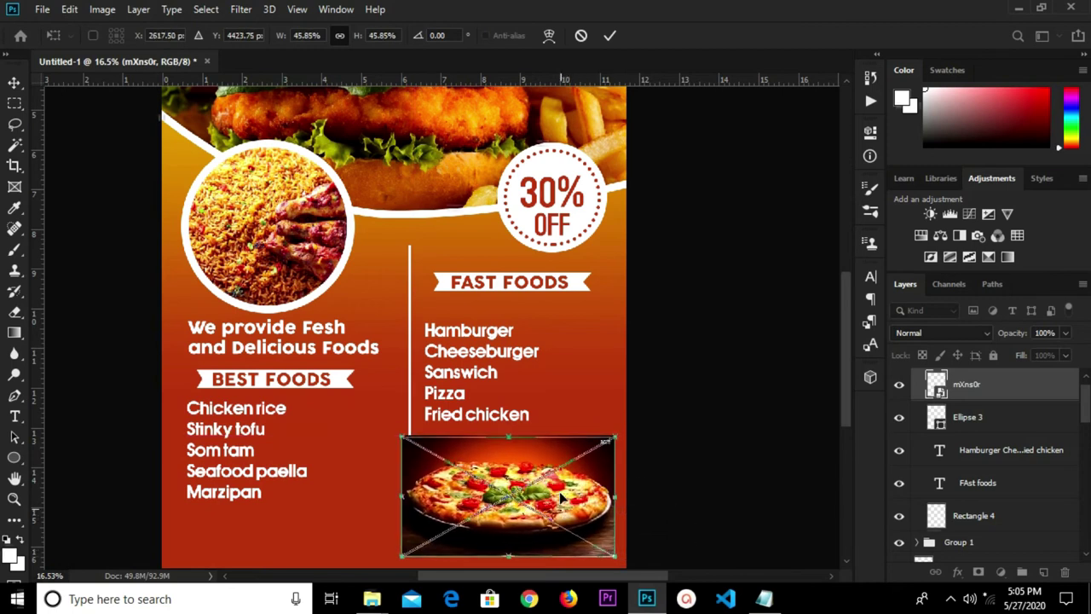
key(Return)
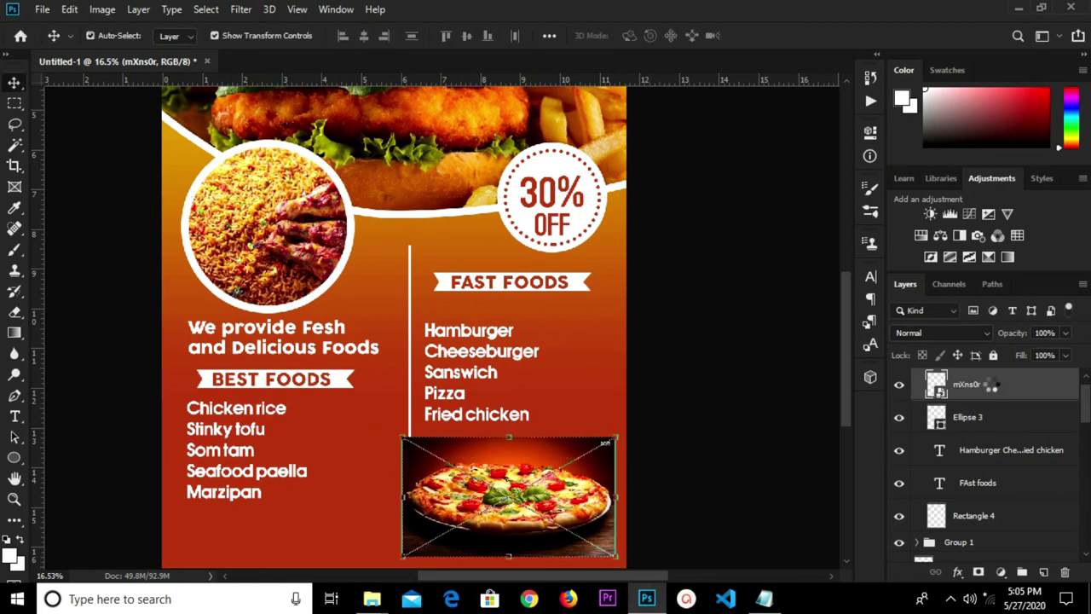
Step: Clip the pizza layer to the white circle with a clipping mask
right_click(991, 388)
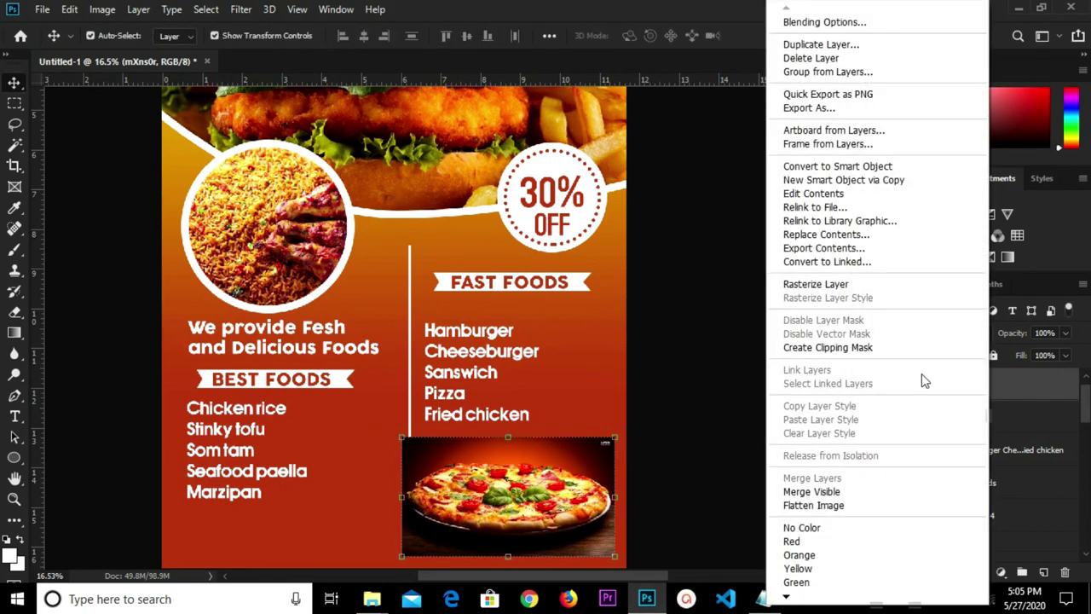
click(822, 347)
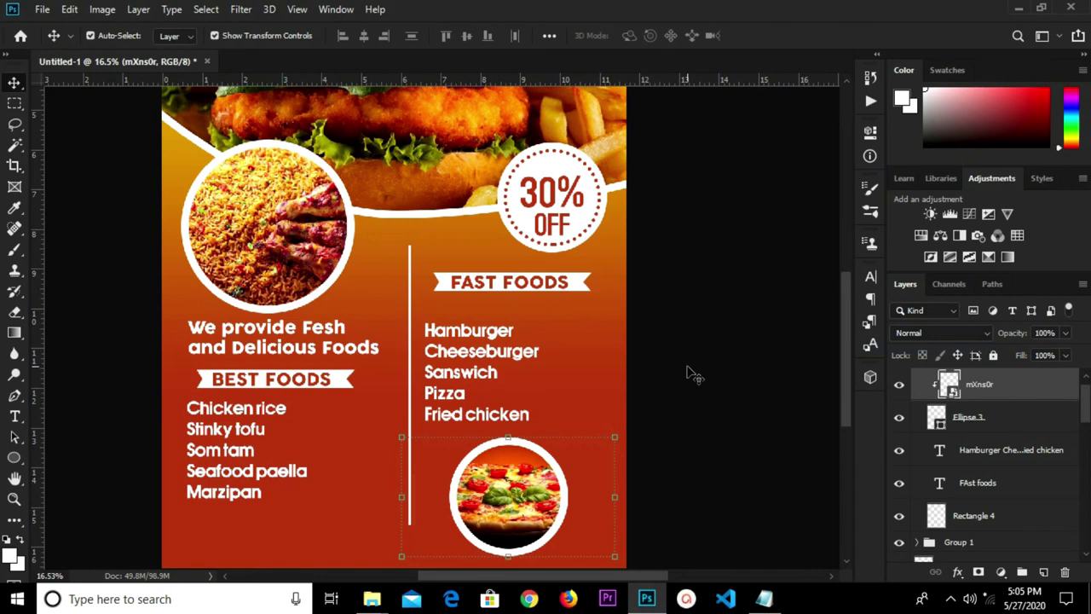
key(ctrl+0)
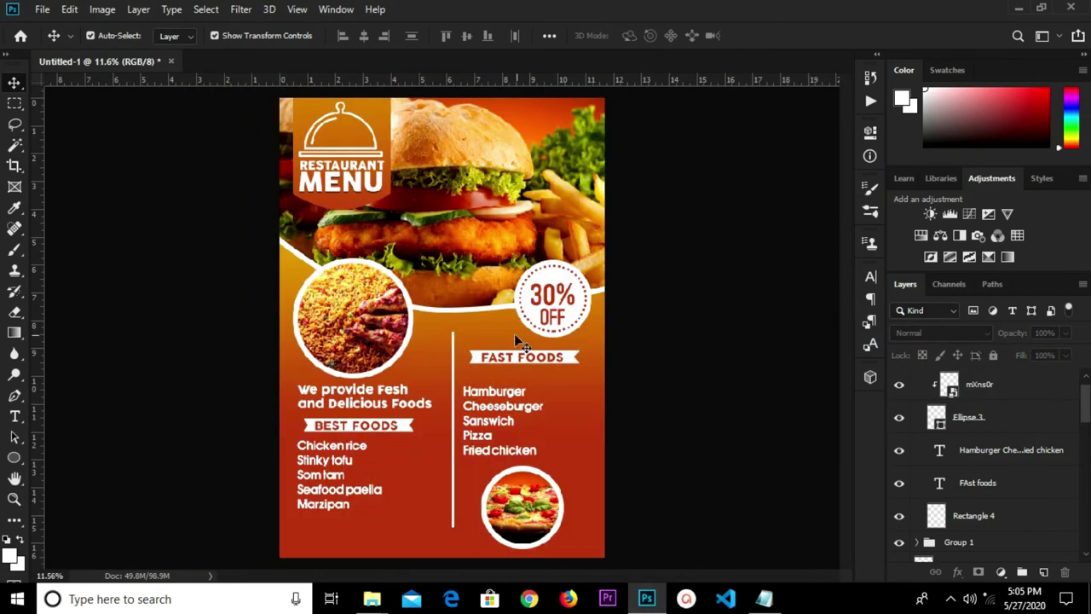
scroll(348, 482, up, 5)
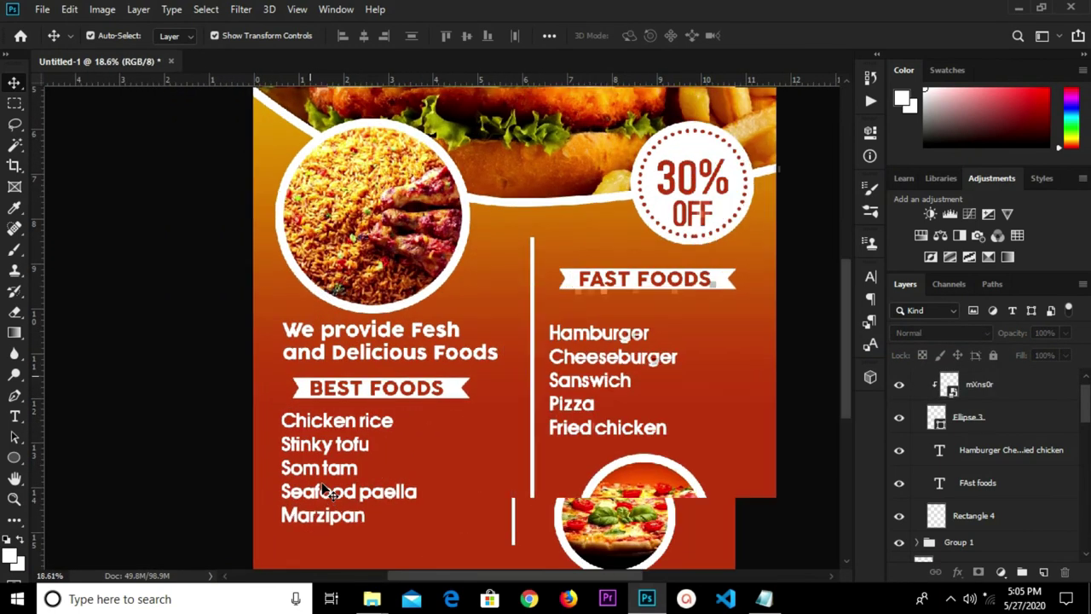
Step: Nudge the Fast Foods list up and set the Best Foods list's line spacing to 42 pt
click(566, 392)
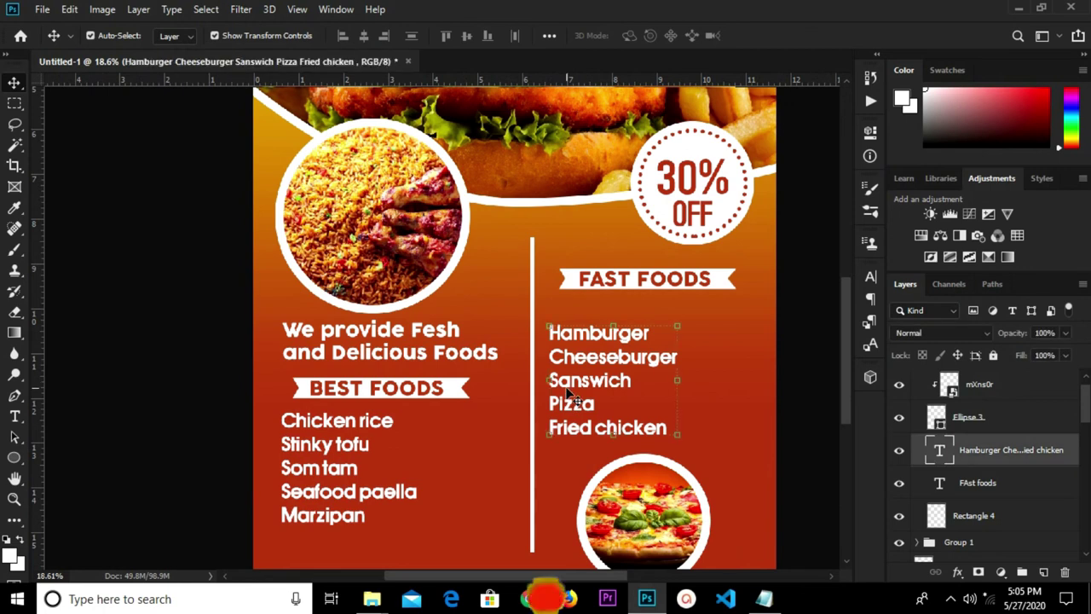
drag(566, 392, 560, 380)
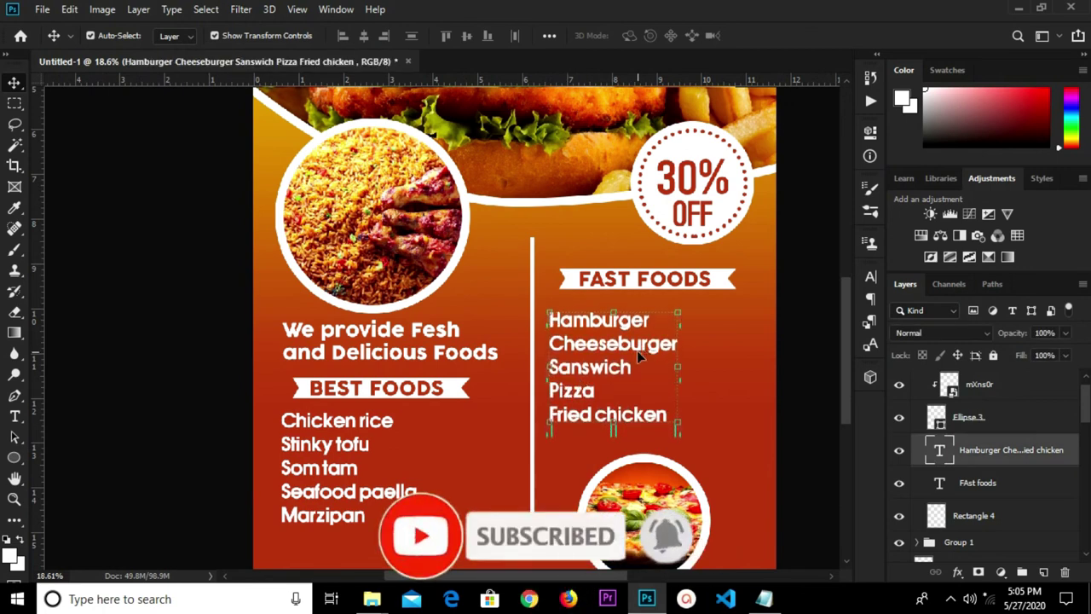
click(349, 452)
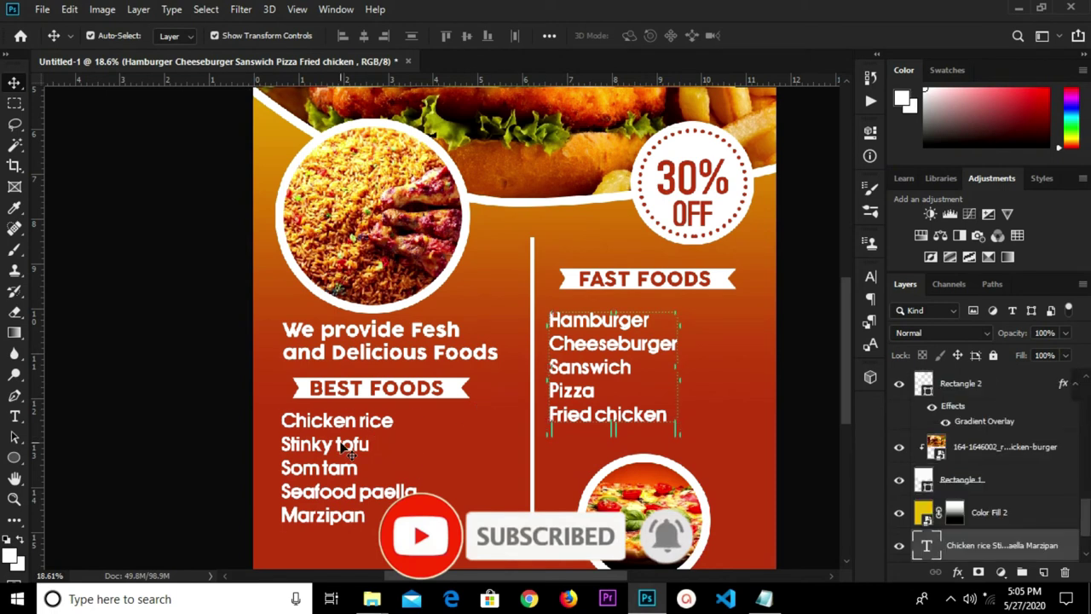
click(871, 277)
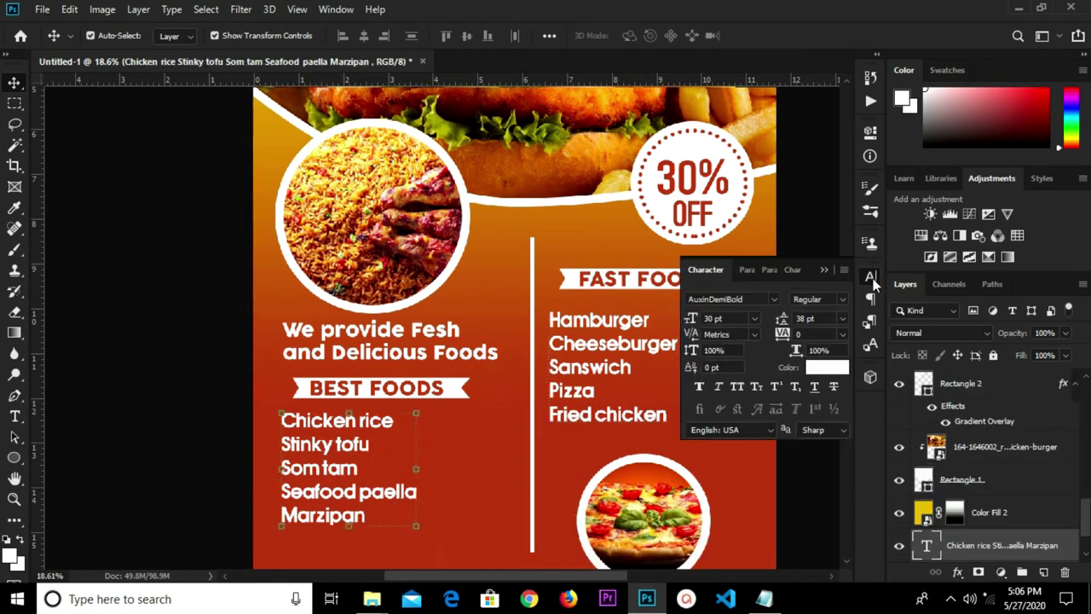
click(842, 321)
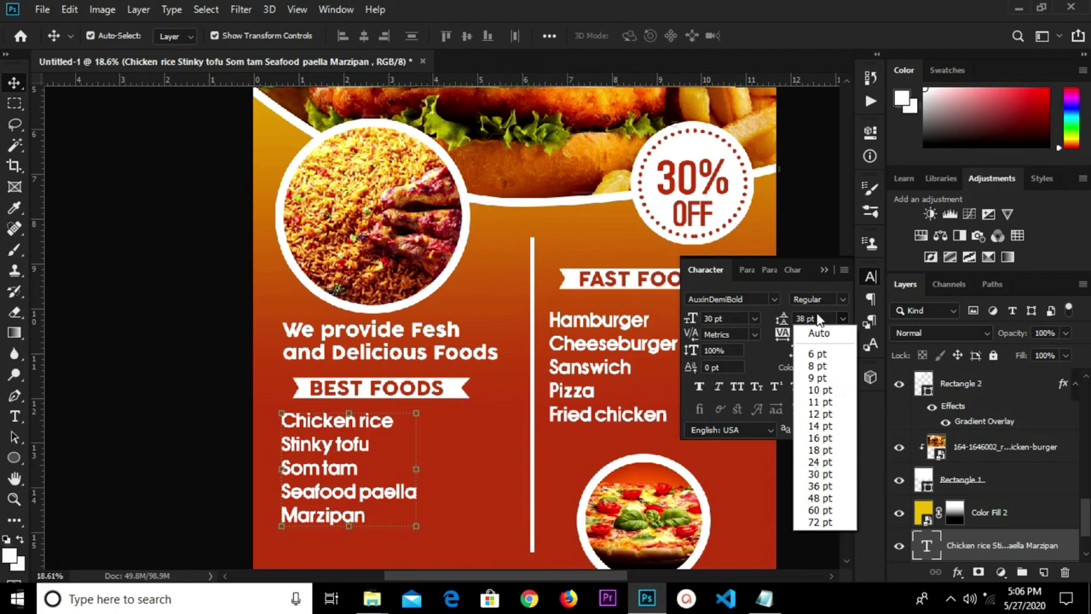
click(818, 323)
click(809, 319)
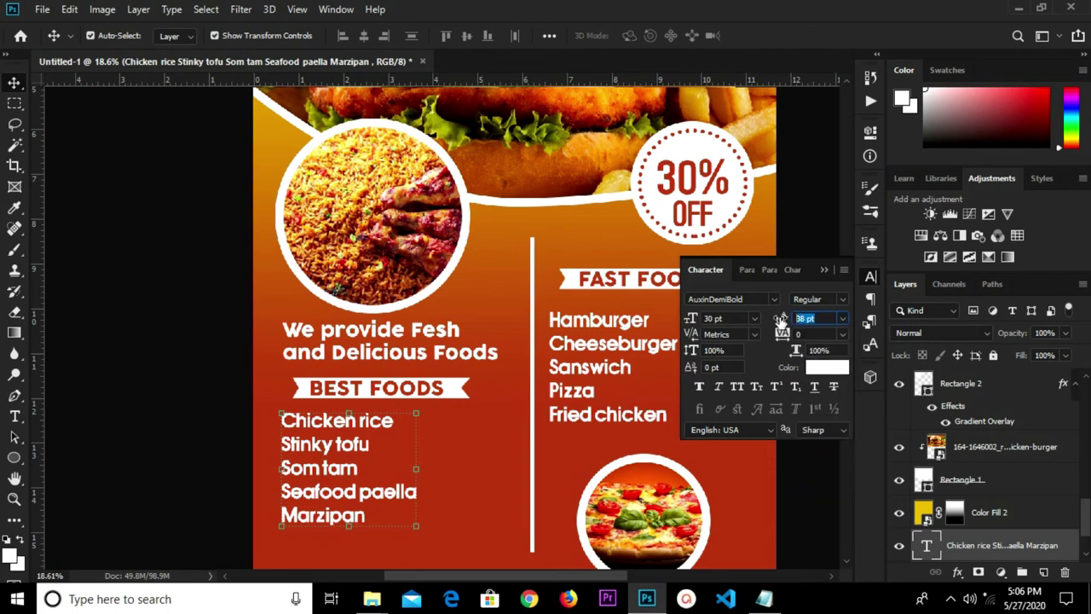
text(42)
key(Return)
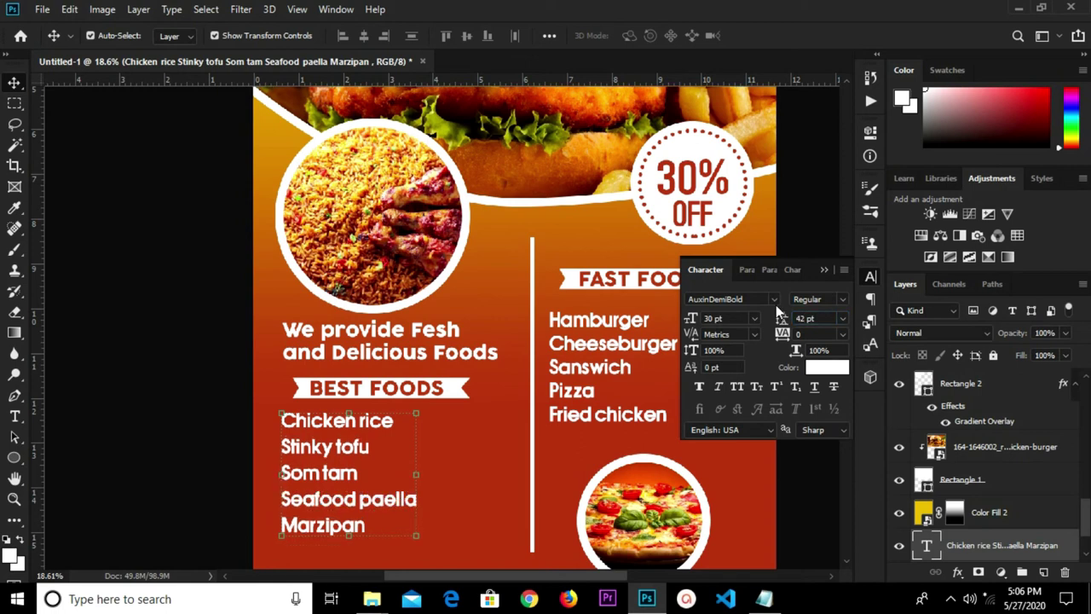
Step: Give the Fast Foods list 42 pt line spacing as well
click(648, 329)
click(825, 319)
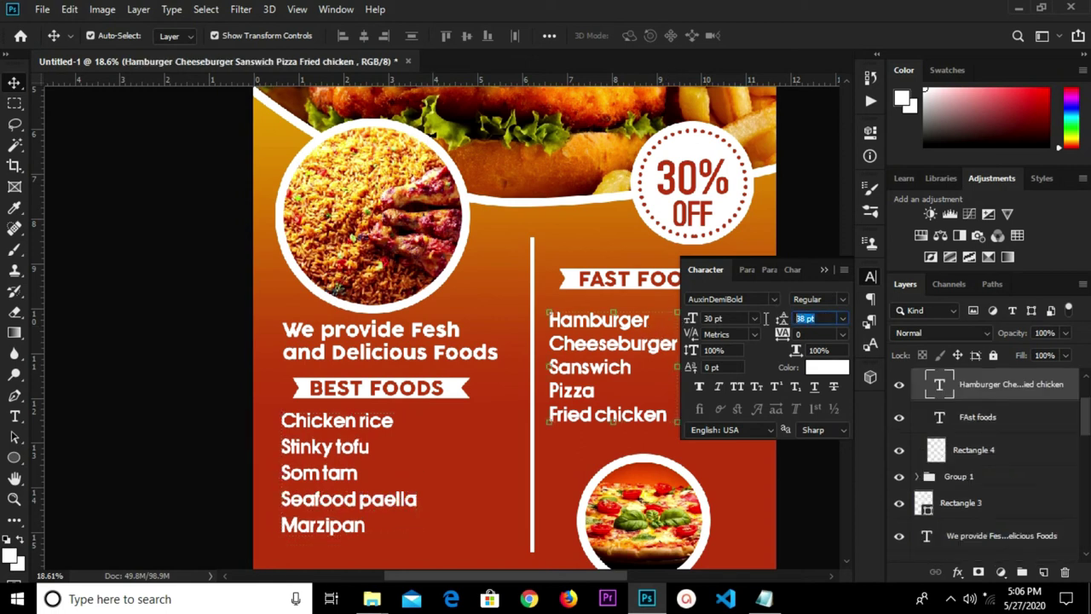
text(42)
key(Return)
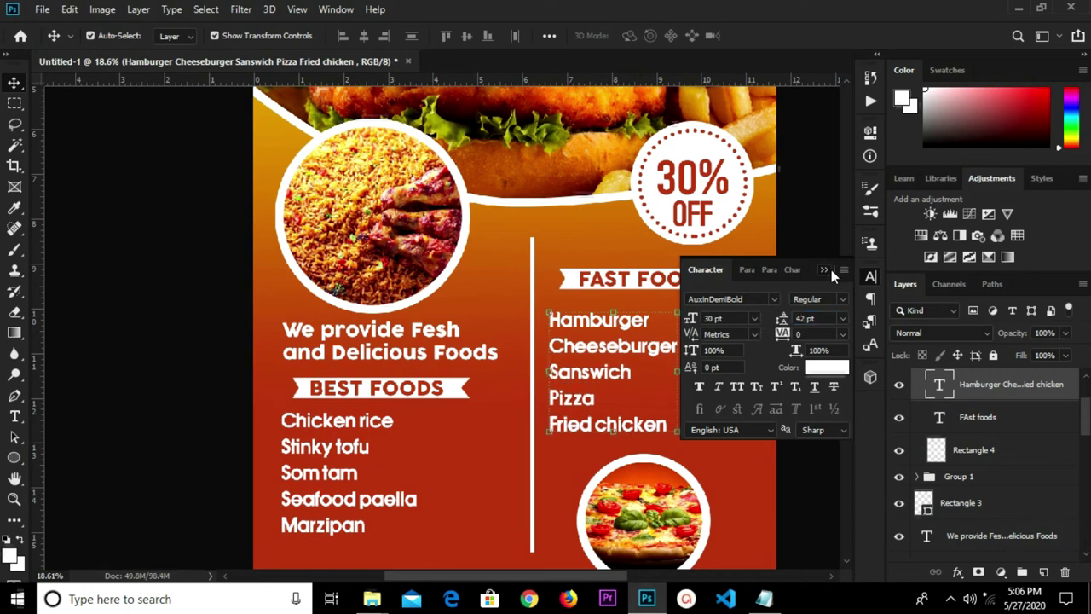
Step: Collapse the Character panel and start a new text layer beside Chicken rice
click(832, 270)
click(816, 287)
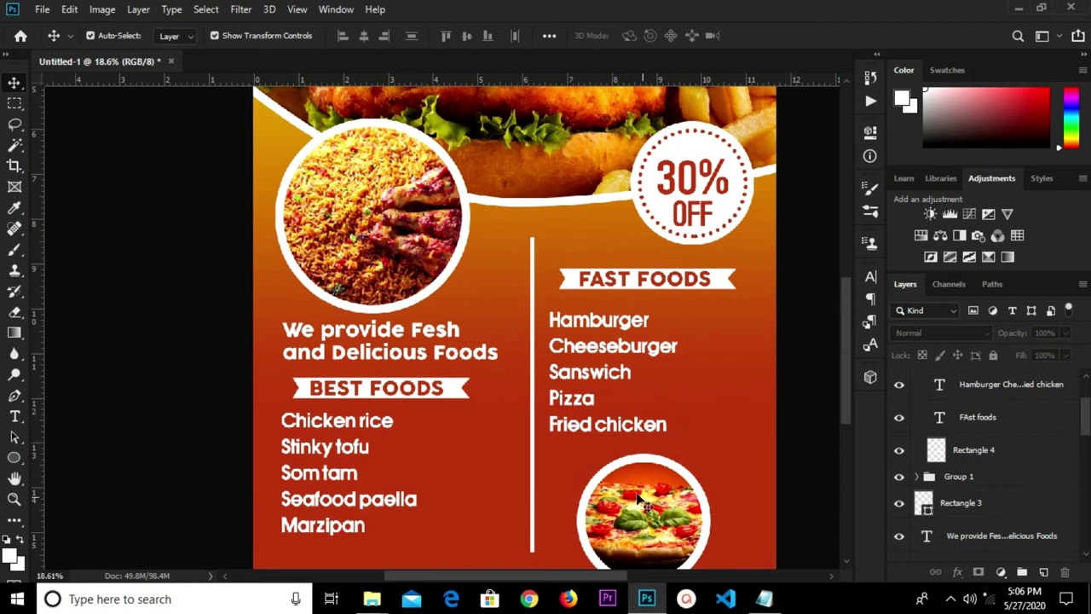
double_click(367, 431)
click(110, 433)
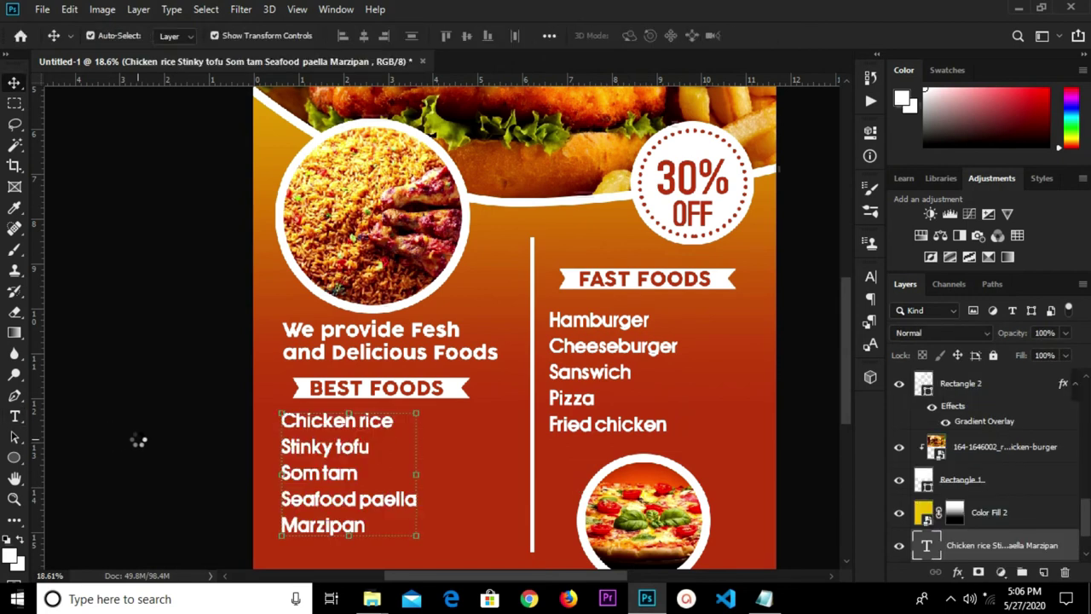
click(15, 418)
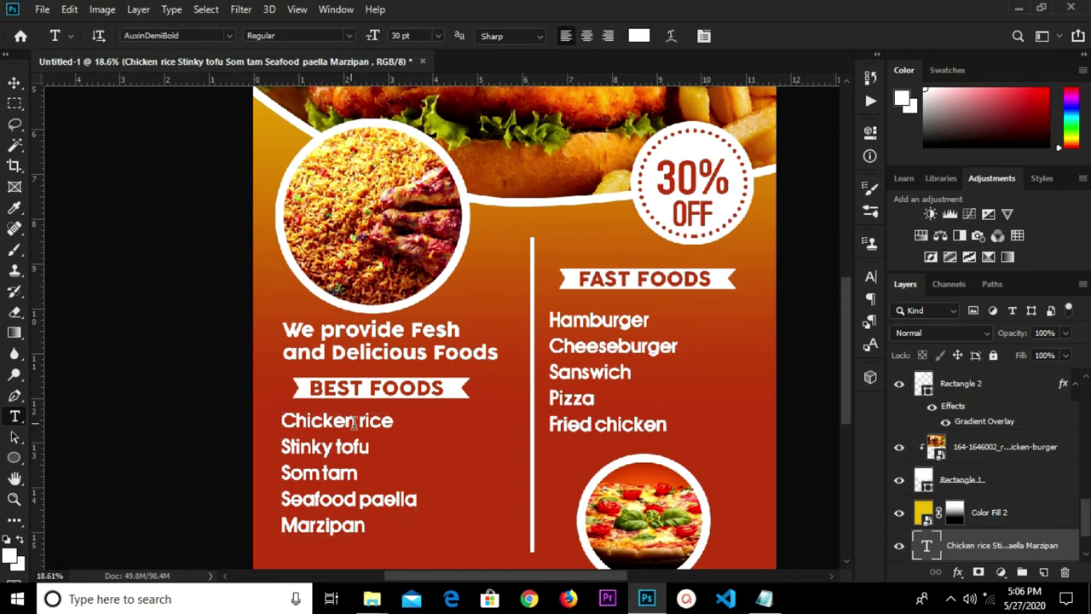
click(430, 428)
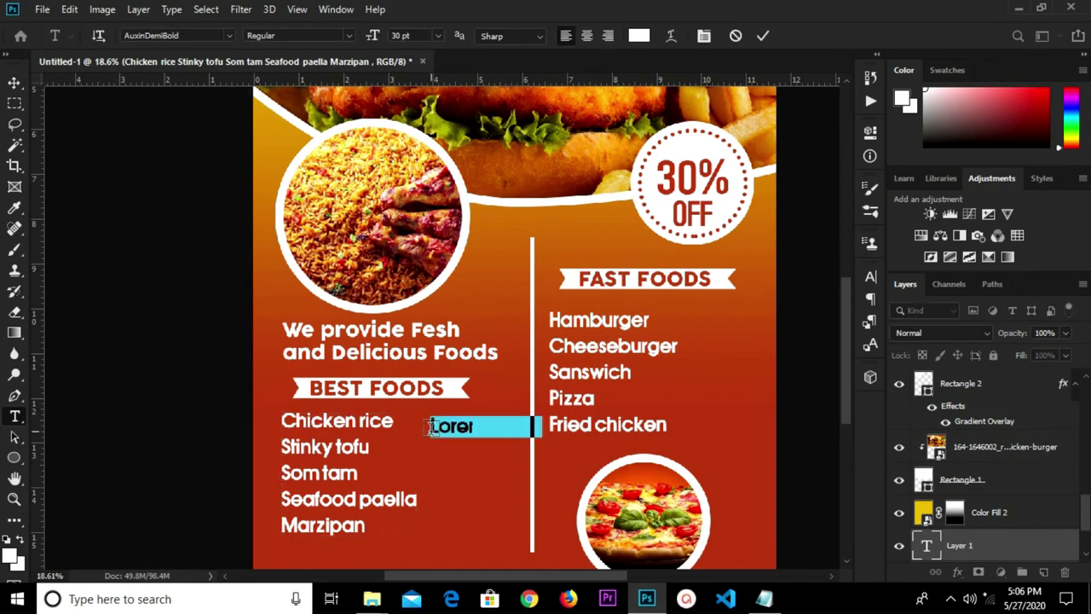
Step: Replace the placeholder text with the price 14.00 beside Chicken rice
key(BackSpace)
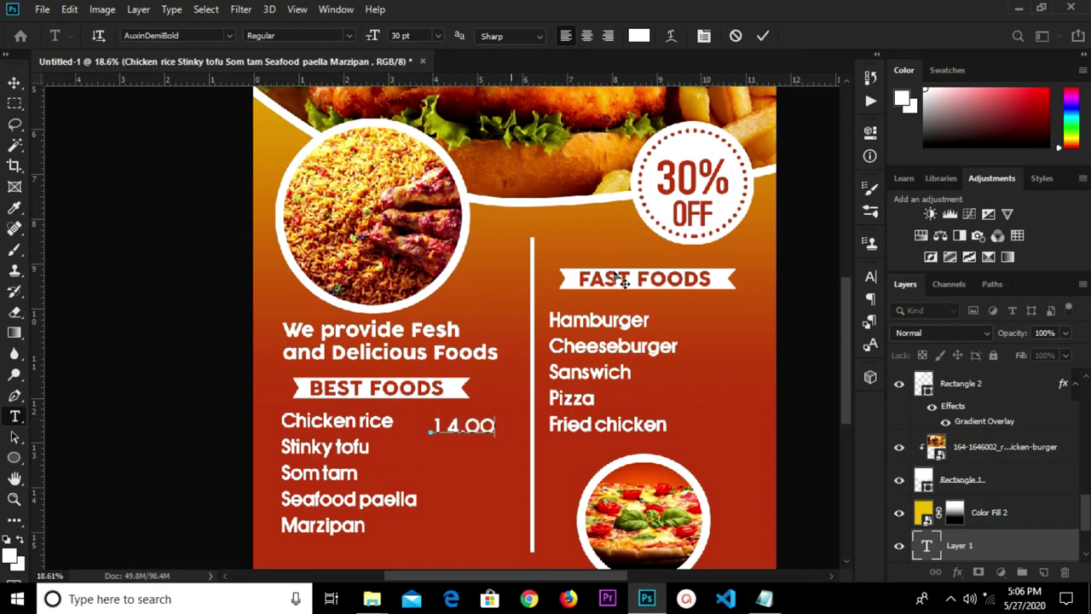
click(764, 35)
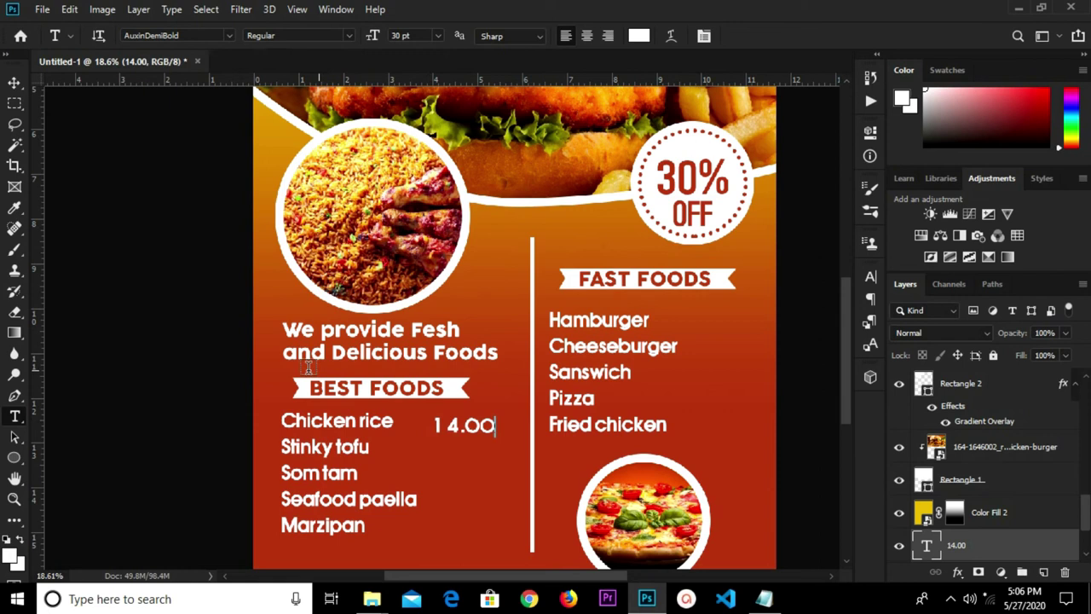
key(v)
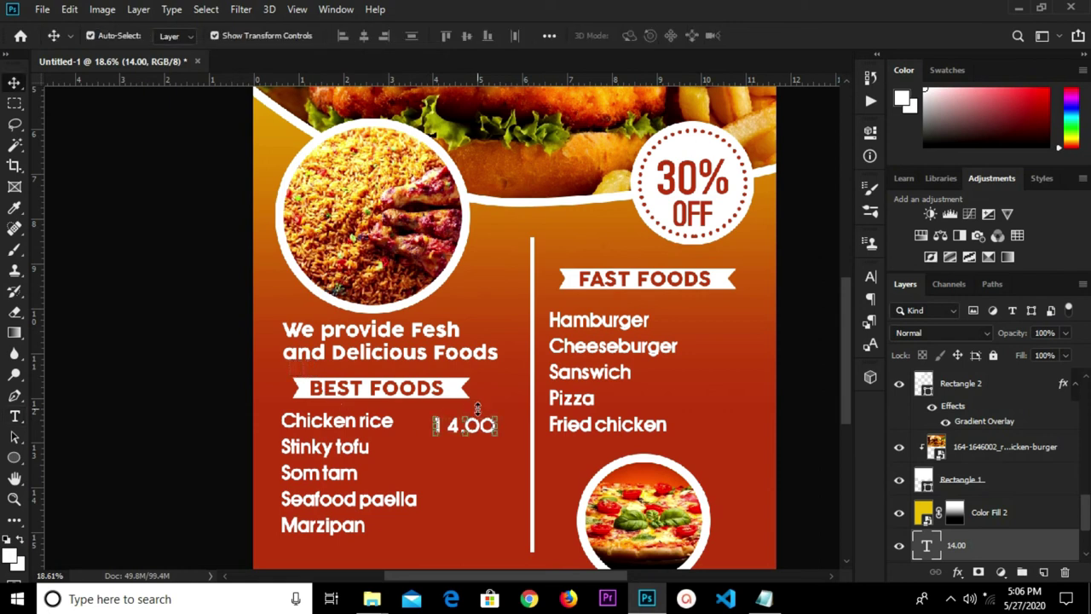
scroll(461, 429, up, 3)
Step: Alt-drag copies of the 14.00 price beside the remaining items, including Seafood paella and Marzipan
drag(486, 430, 497, 536)
scroll(497, 532, up, 2)
drag(501, 488, 491, 539)
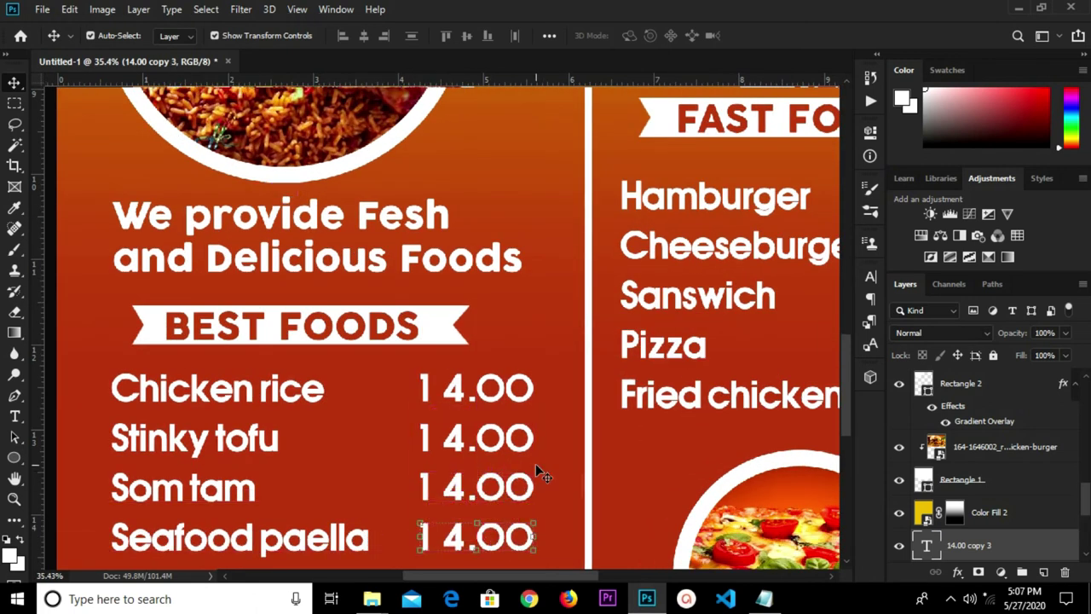
drag(848, 391, 839, 420)
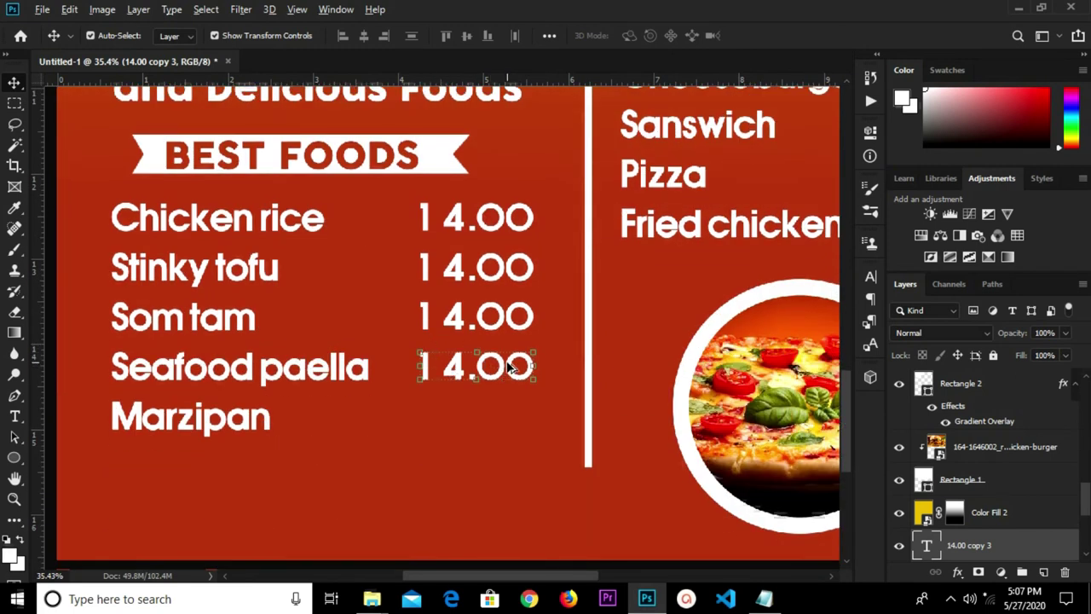
drag(507, 366, 497, 417)
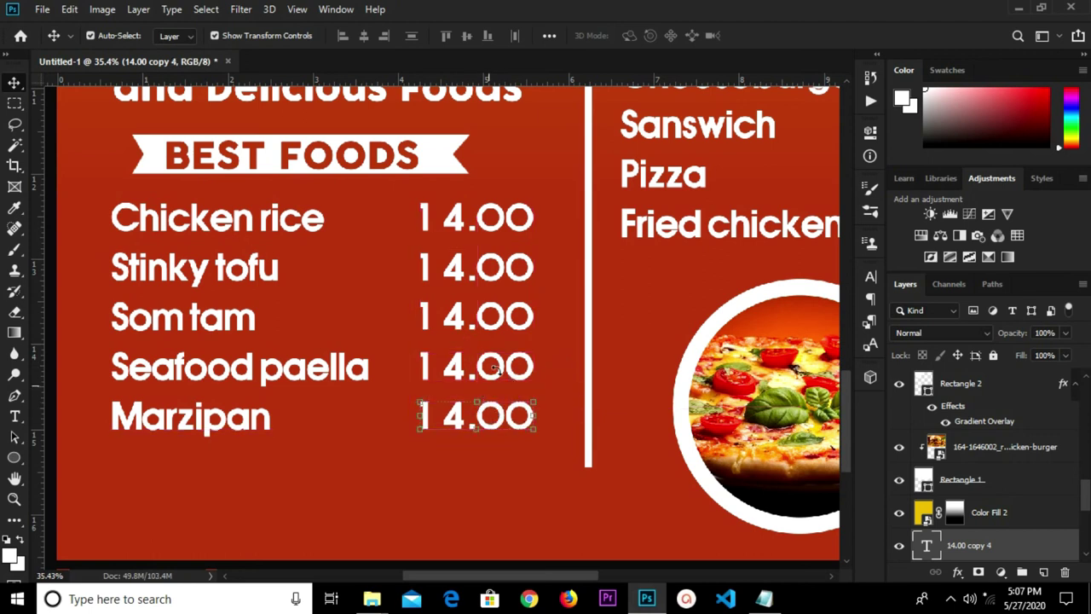
scroll(1019, 537, down, 3)
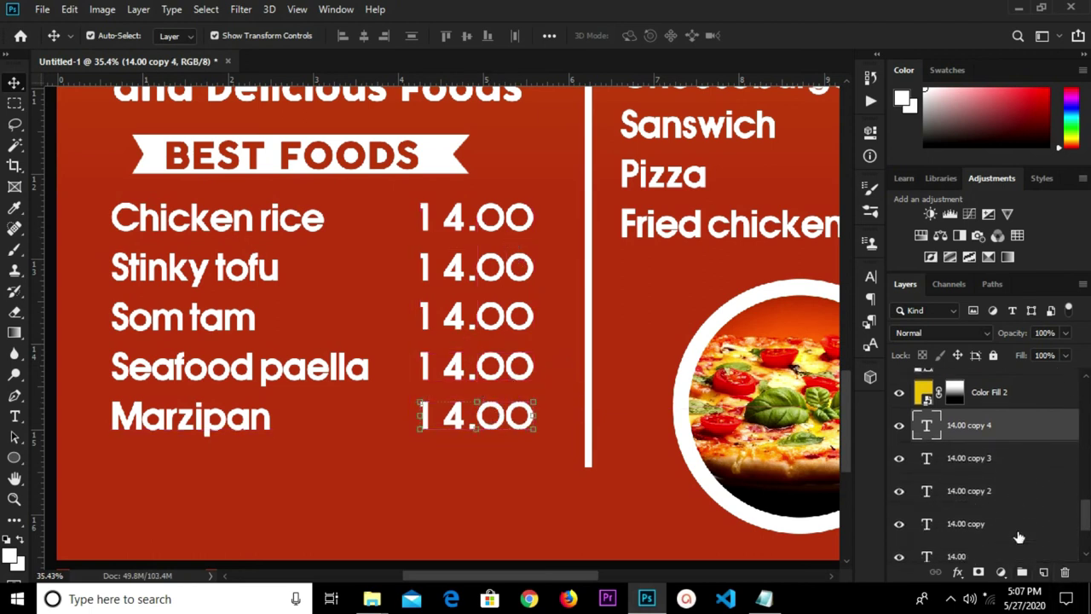
scroll(1017, 537, down, 1)
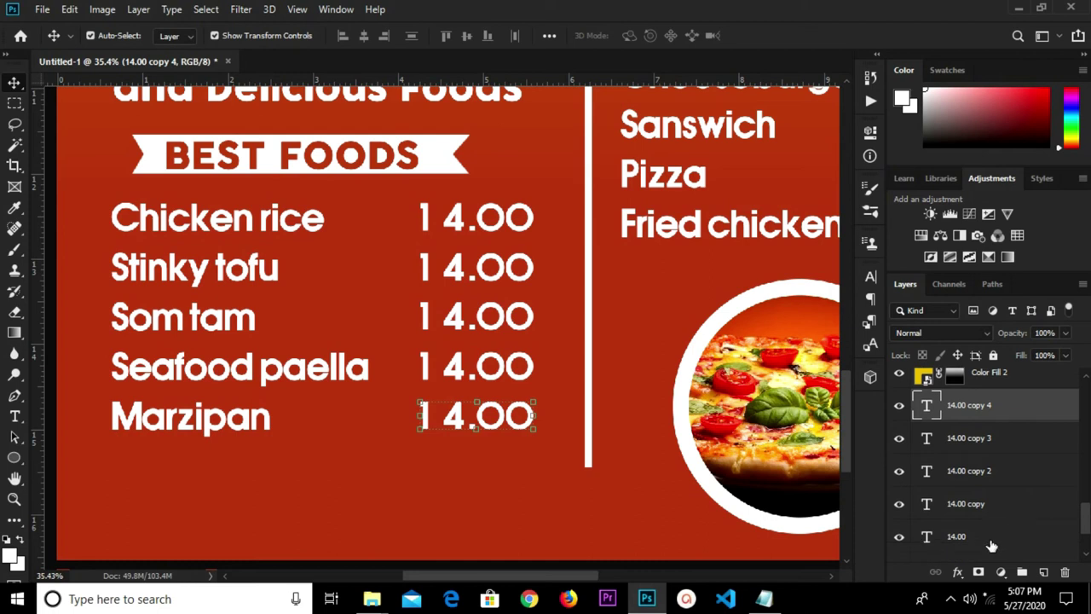
Step: Select all five price layers and nudge them right into an aligned column
shift+click(991, 539)
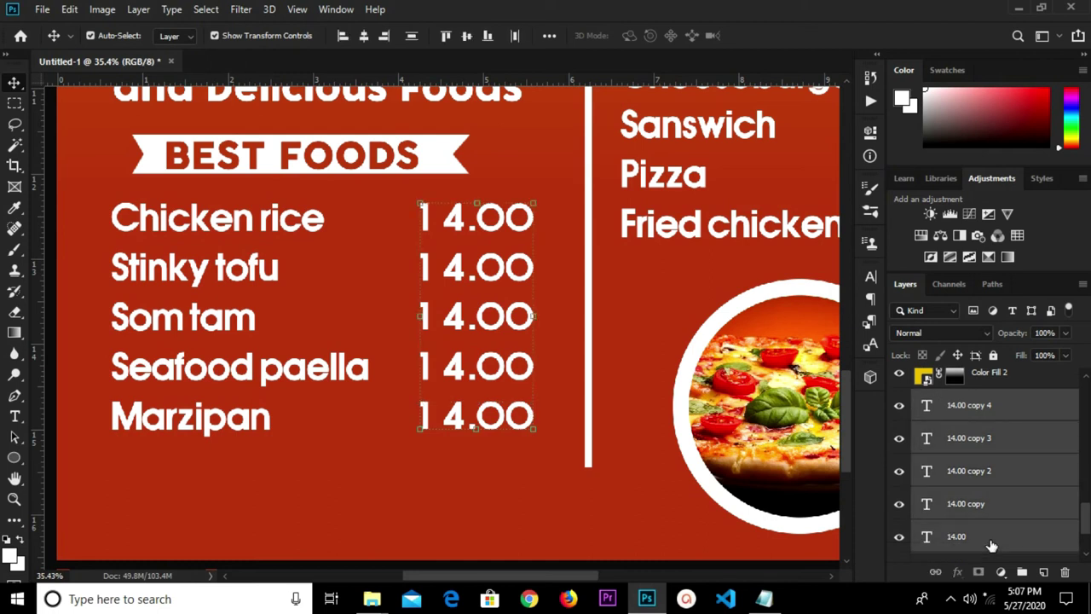
key(Right)
key(Right)
key(Right)
key(Right)
key(Right)
key(Right)
key(Right)
key(Right)
key(Right)
key(Right)
key(Right)
key(Right)
key(Right)
key(Right)
key(Right)
key(Right)
key(Right)
key(Right)
key(Right)
key(Right)
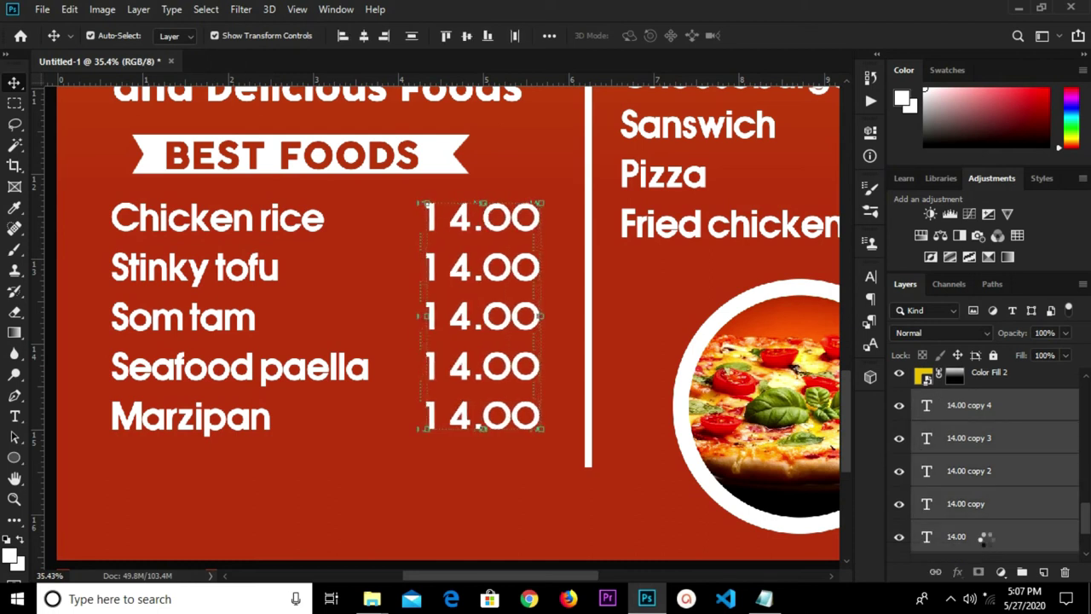
key(Right)
key(Right)
key(Right)
key(Right)
key(Right)
key(Right)
key(Right)
key(Right)
key(Right)
key(Right)
key(Right)
key(Right)
key(Right)
key(Right)
key(Right)
key(Right)
key(Right)
key(Right)
key(Right)
key(Right)
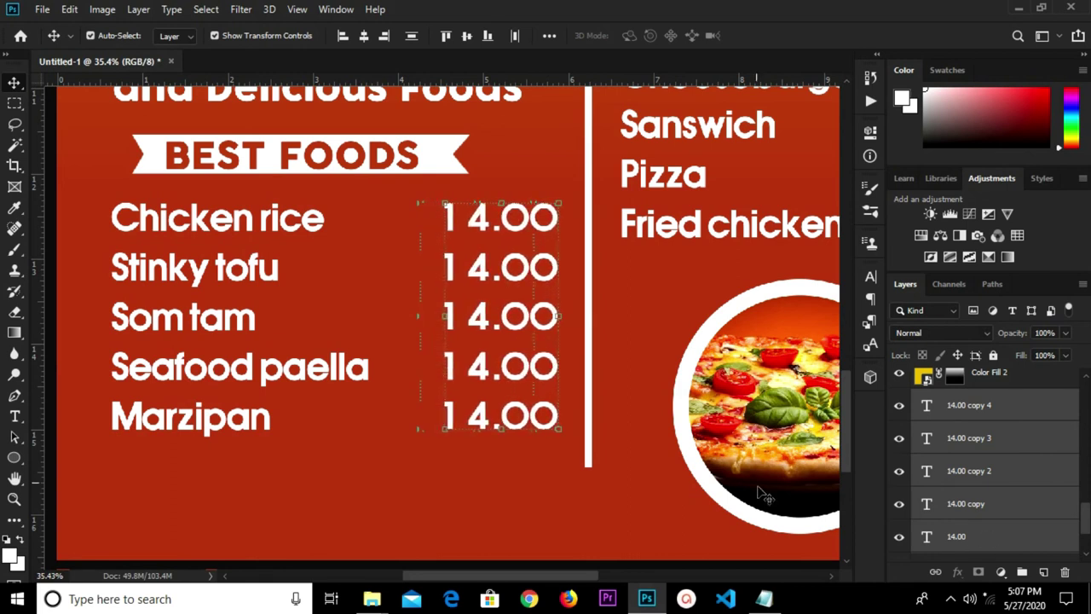
click(371, 491)
scroll(367, 483, down, 4)
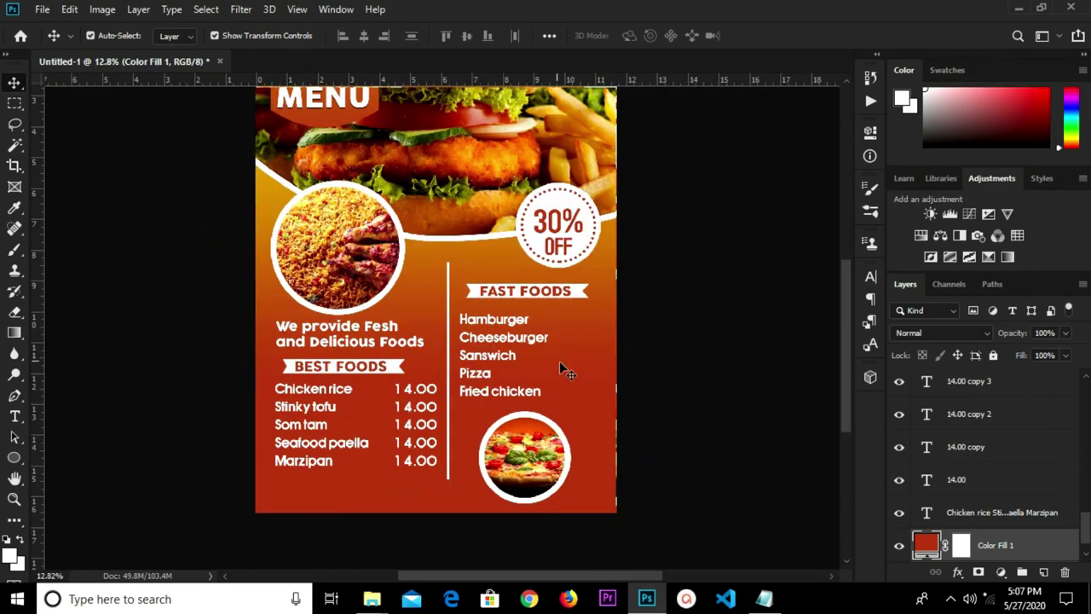
click(394, 394)
Step: Copy a 14.00 price up beside Hamburger in the FAST FOODS column
scroll(401, 394, up, 2)
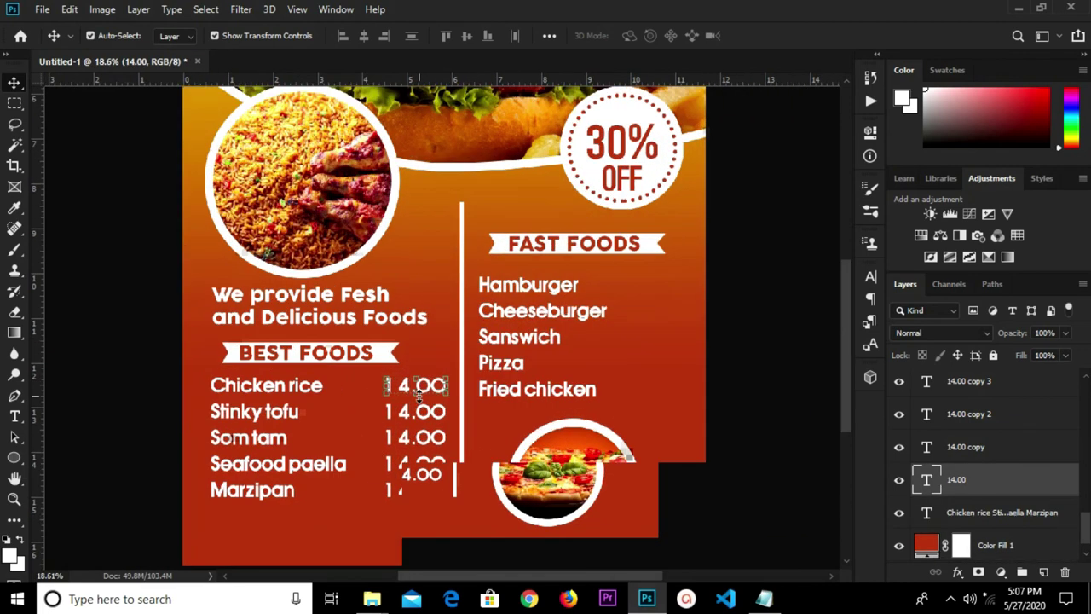
scroll(418, 390, up, 1)
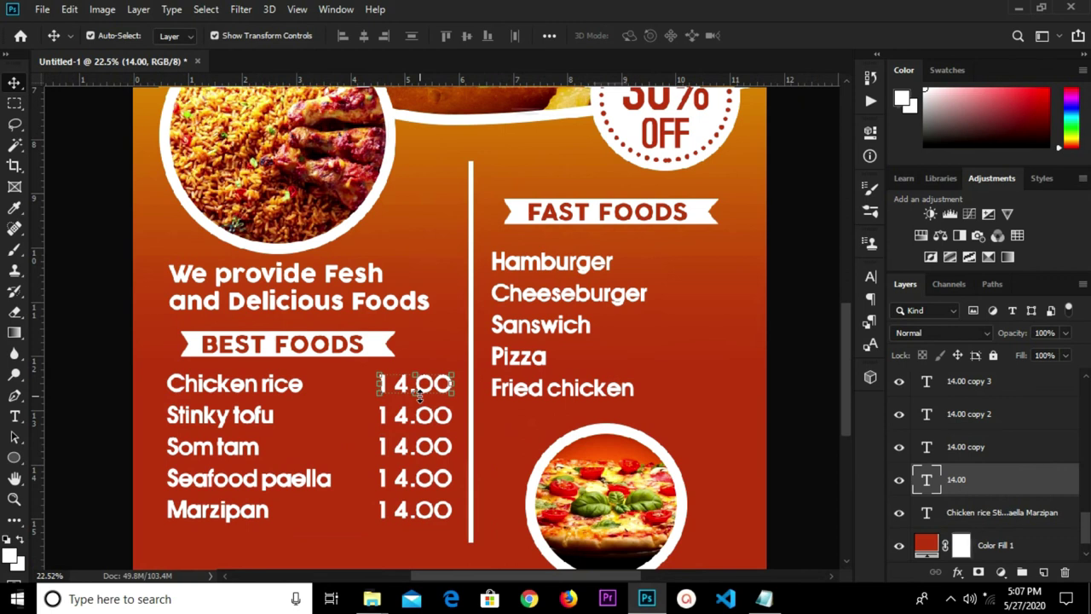
drag(439, 386, 717, 267)
scroll(716, 267, up, 2)
scroll(716, 267, up, 1)
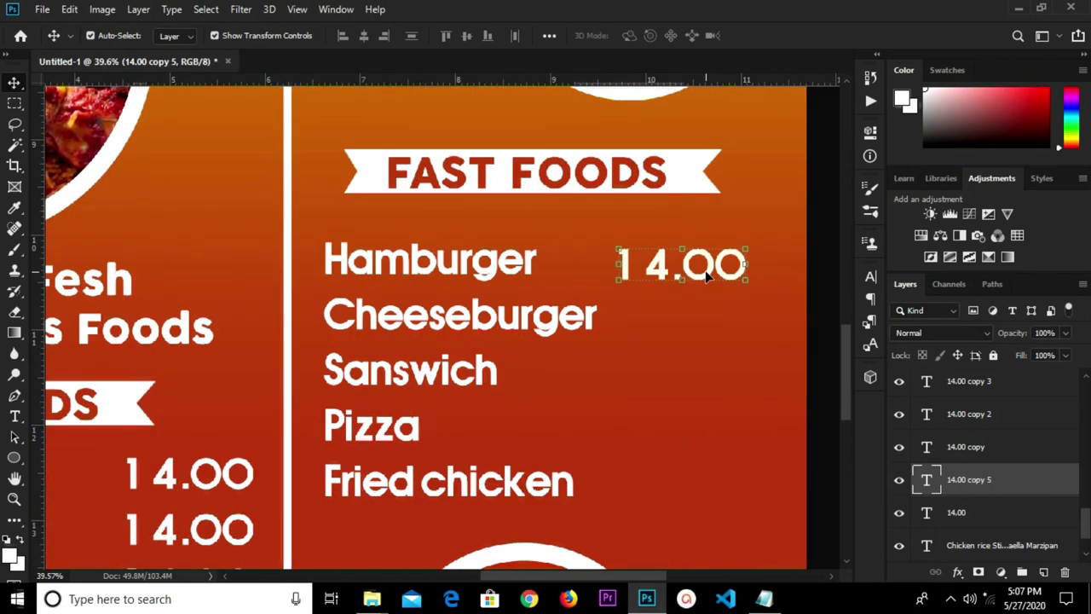
click(709, 272)
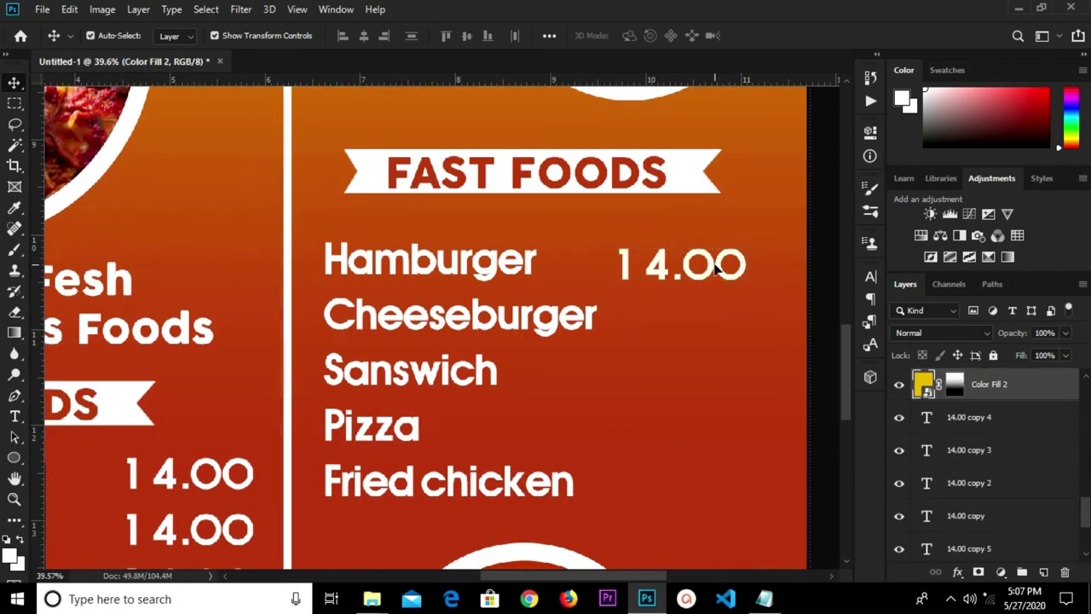
drag(708, 271, 706, 269)
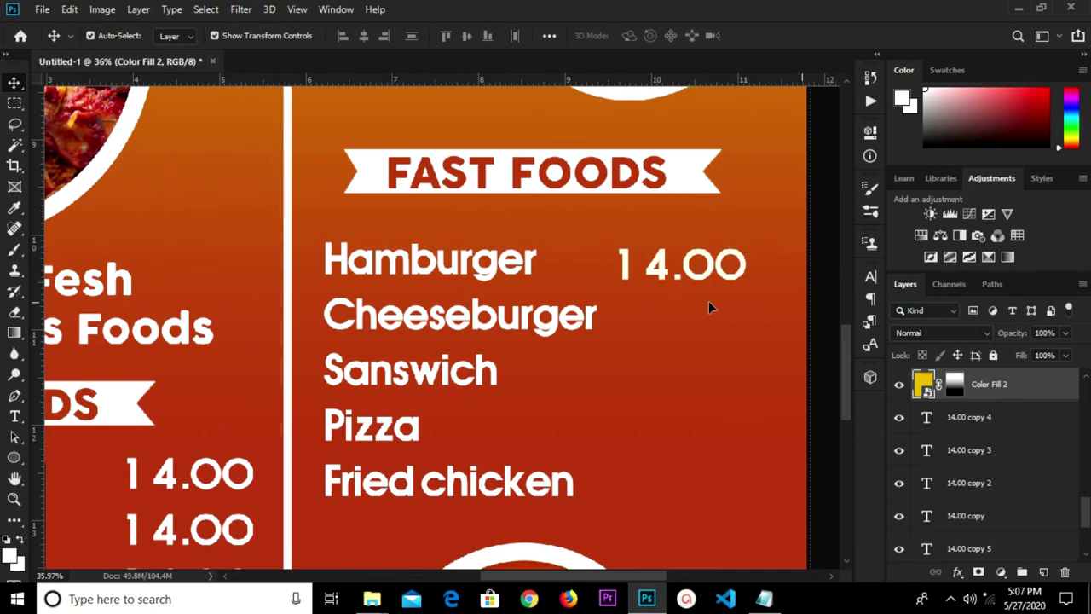
scroll(708, 301, down, 2)
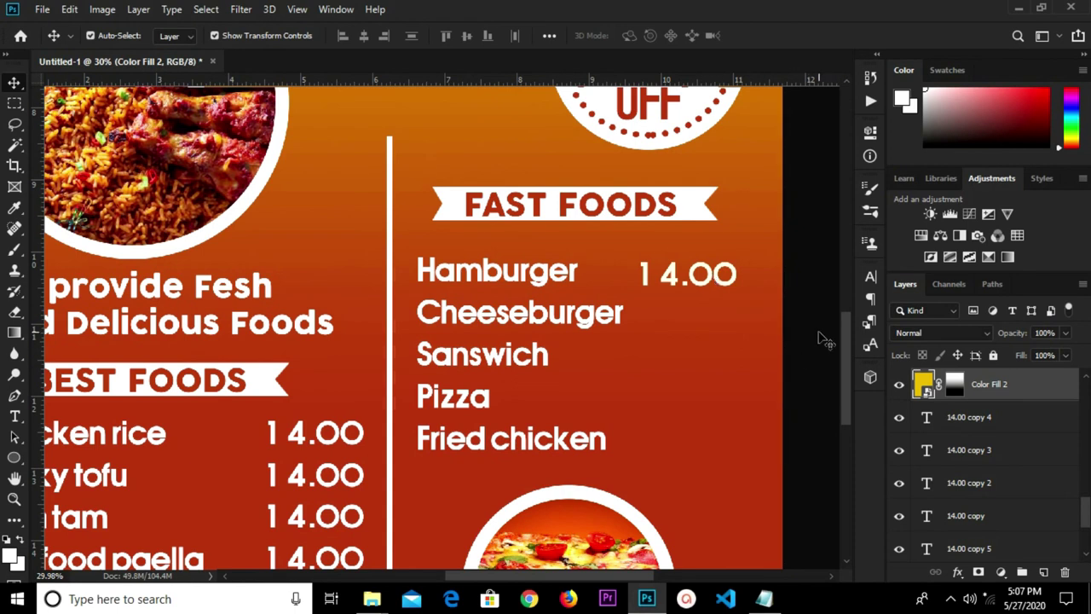
click(711, 293)
scroll(714, 275, up, 2)
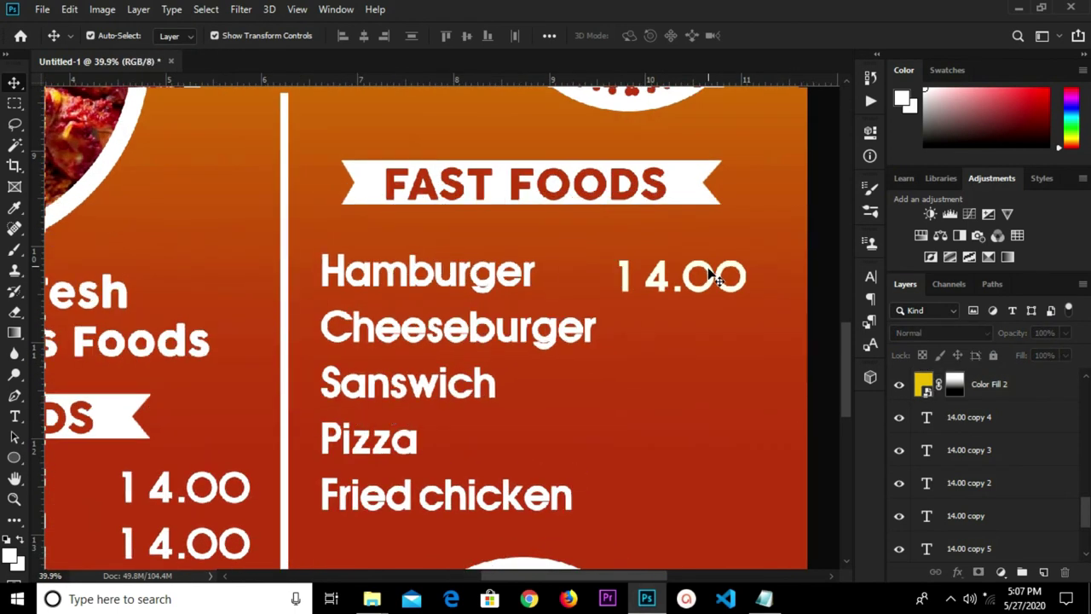
click(714, 278)
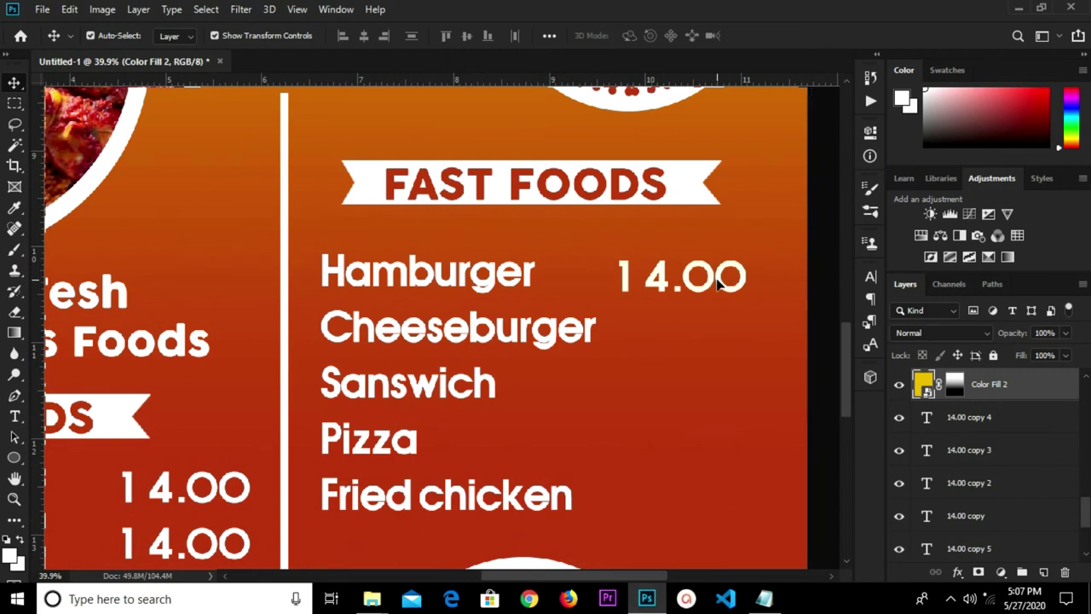
scroll(708, 284, down, 3)
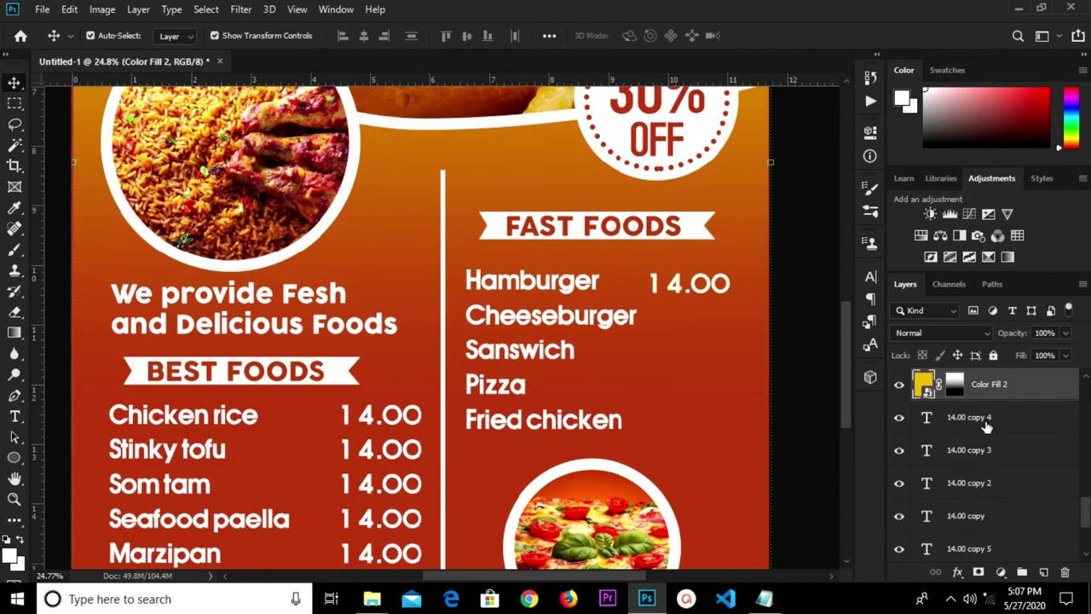
Step: Drag Color Fill 2 below the text layers, just above Color Fill 1
click(987, 422)
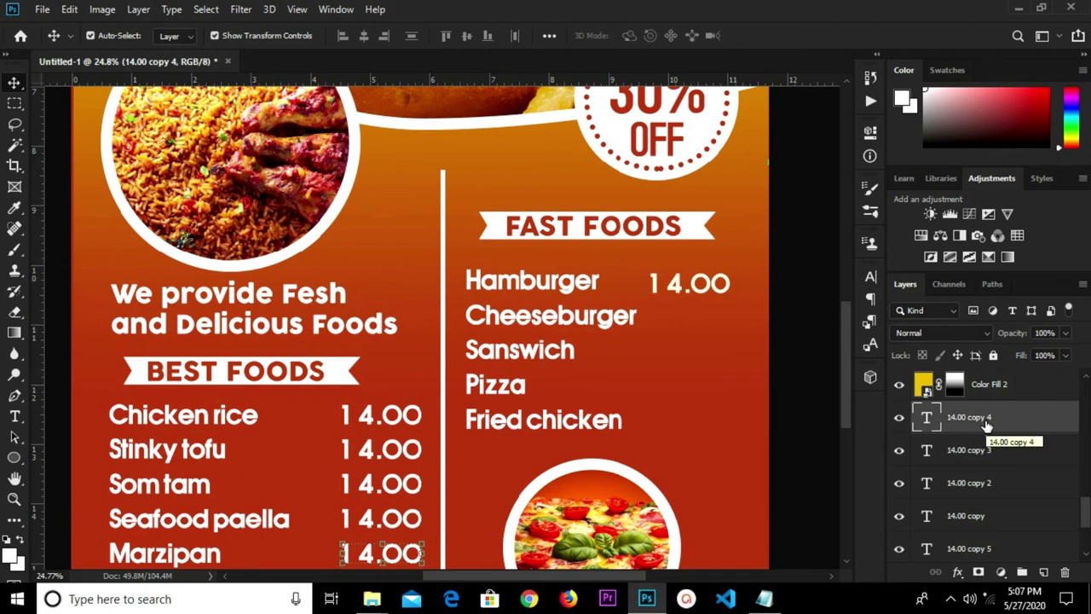
scroll(986, 424, up, 8)
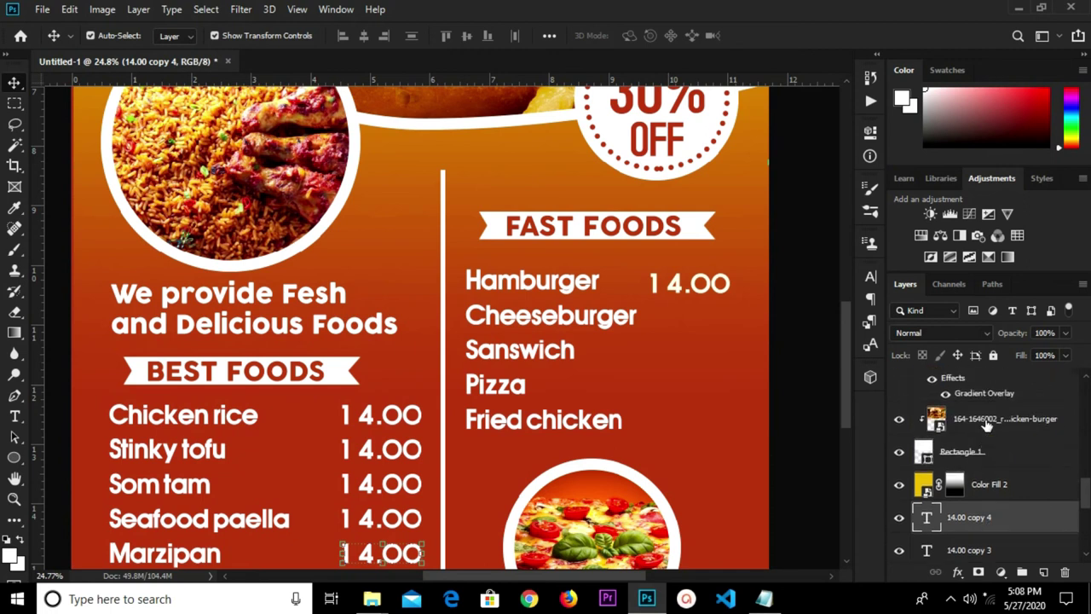
scroll(986, 424, up, 3)
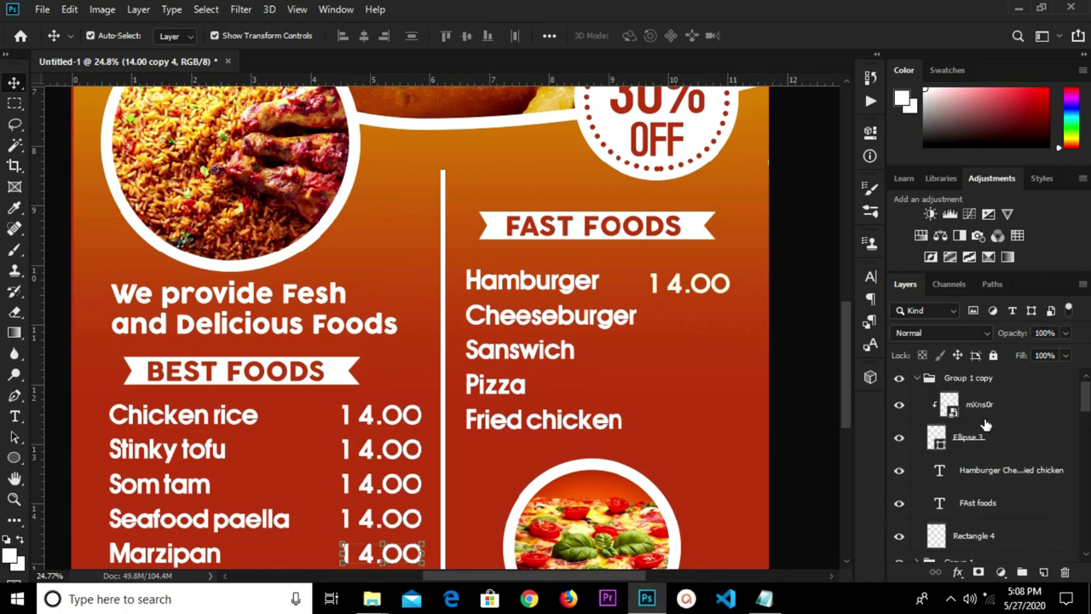
scroll(986, 424, down, 12)
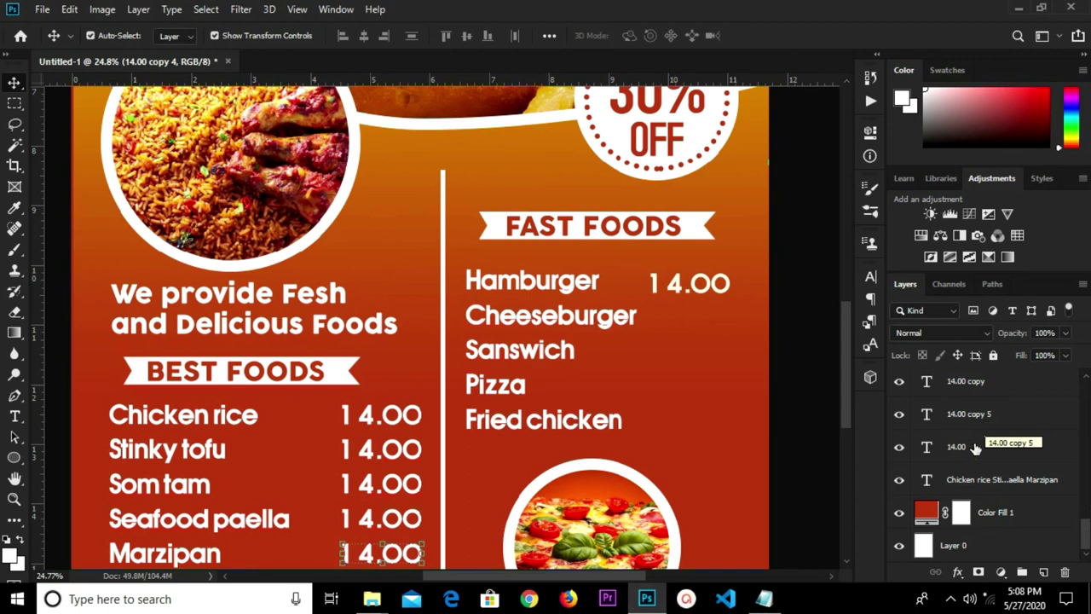
scroll(976, 452, up, 5)
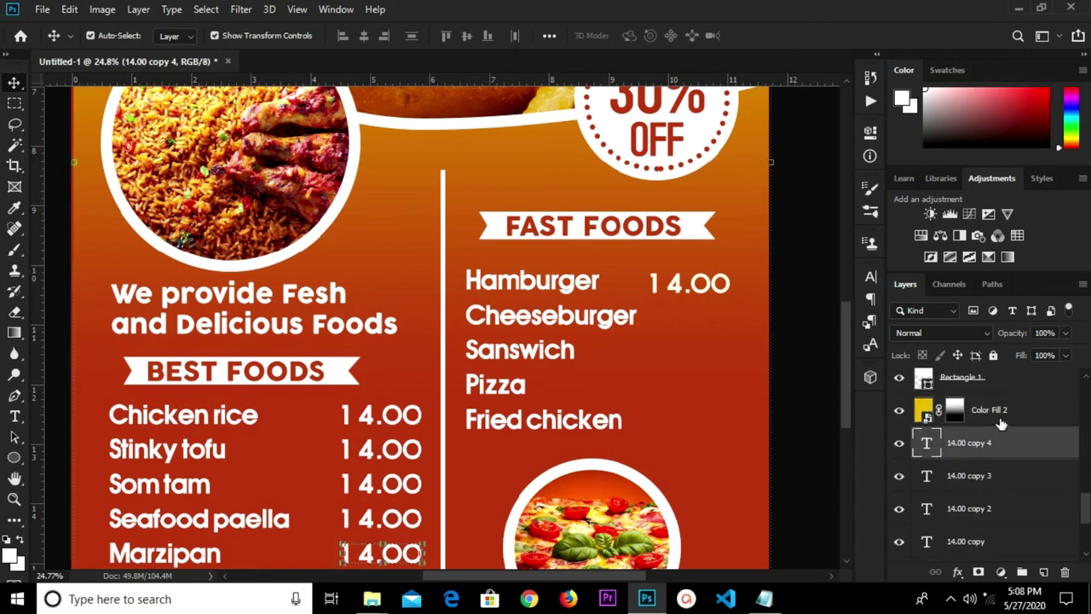
click(1002, 413)
drag(1009, 412, 994, 520)
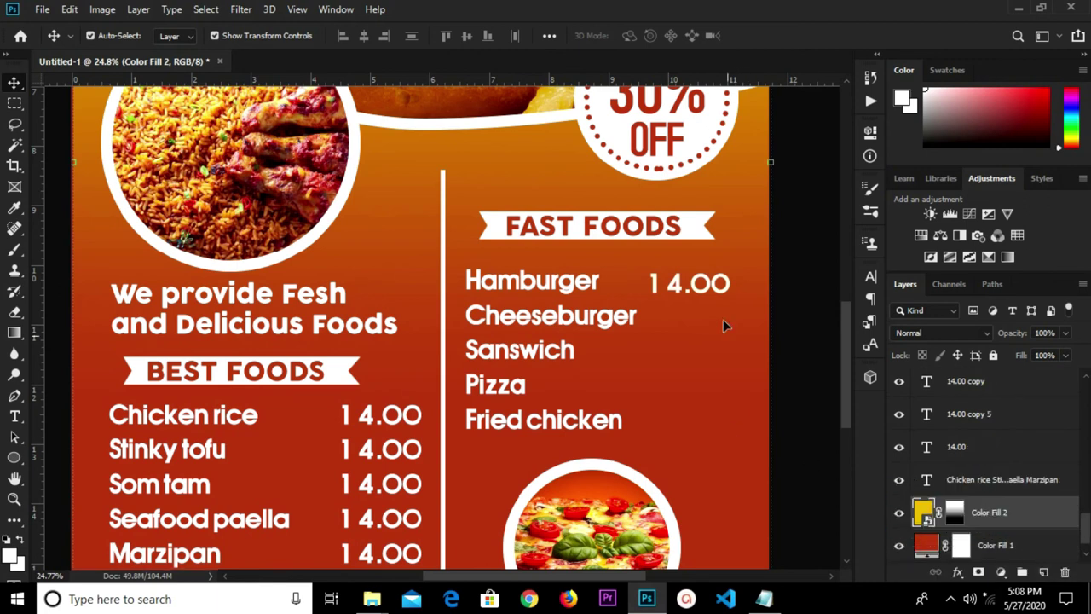
double_click(691, 290)
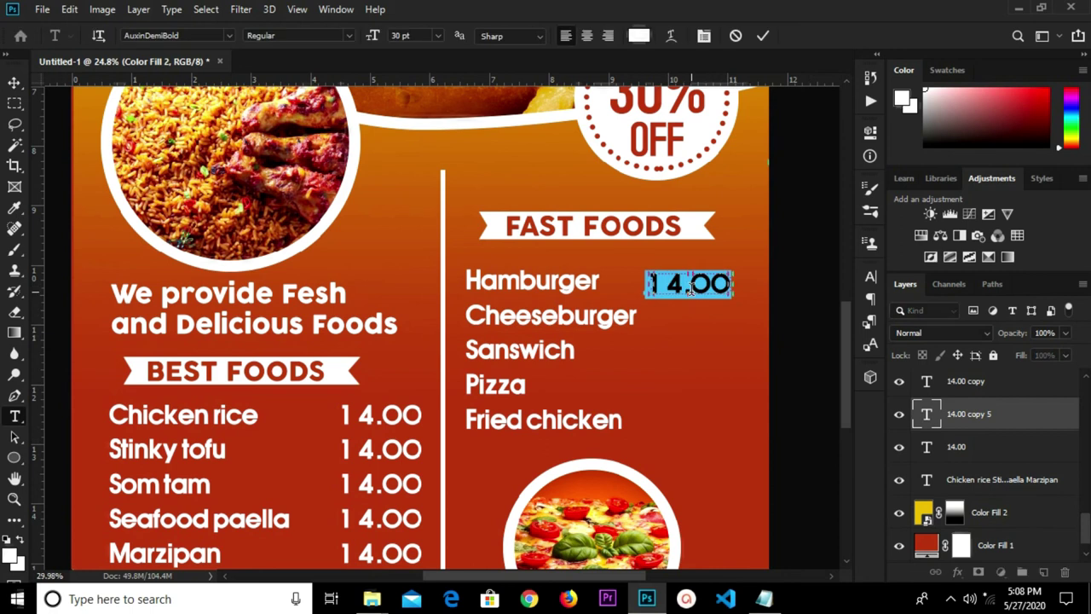
Step: Settle the Hamburger 14.00 price in place and copy it down to the Cheeseburger row
scroll(691, 289, up, 1)
click(763, 39)
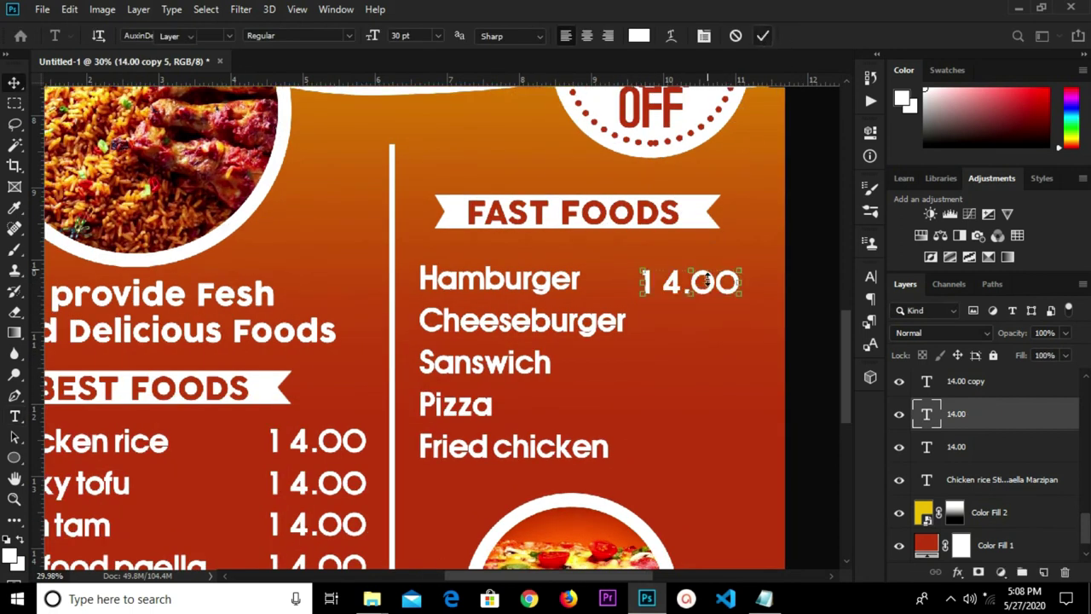
key(v)
drag(722, 290, 722, 360)
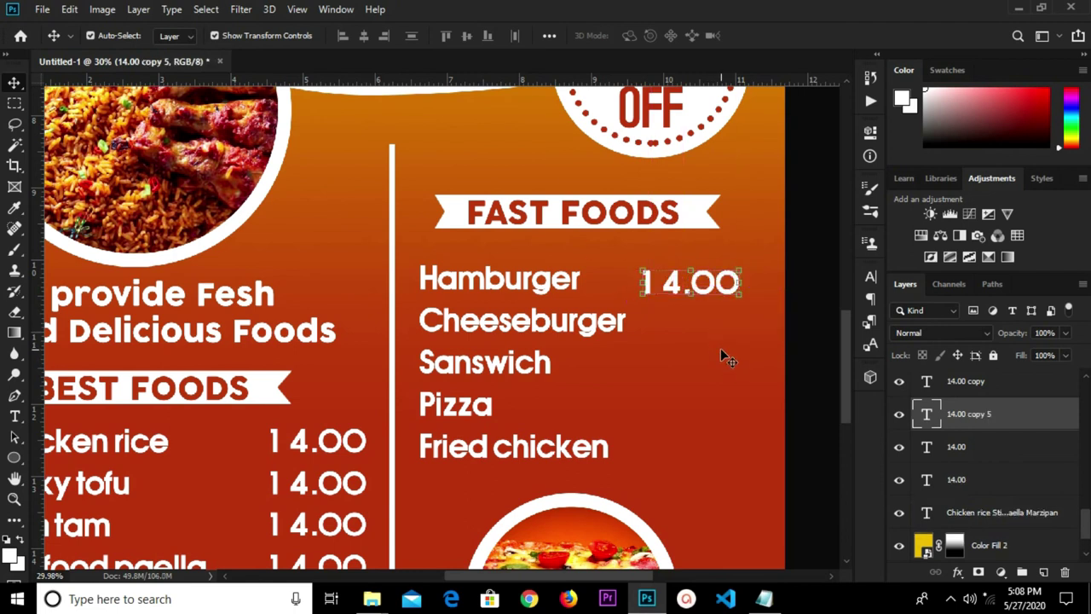
drag(701, 290, 712, 293)
key(ctrl+z)
key(ctrl+z)
key(ctrl+z)
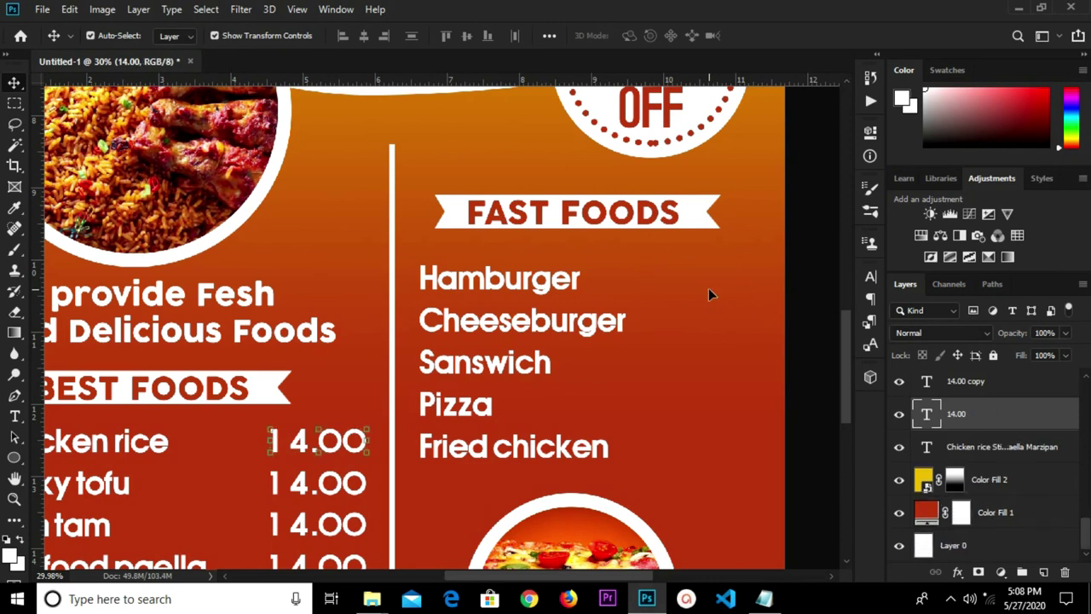
key(ctrl+shift+z)
key(ctrl+shift+z)
key(shift+Right)
key(shift+Right)
key(shift+Right)
key(shift+Right)
key(shift+Right)
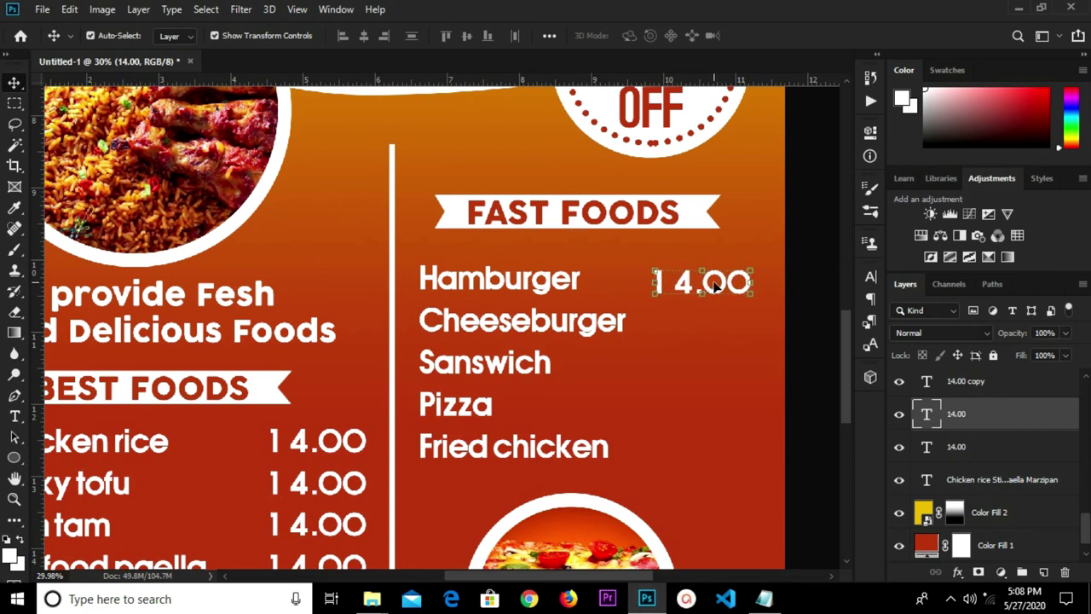
drag(723, 281, 722, 442)
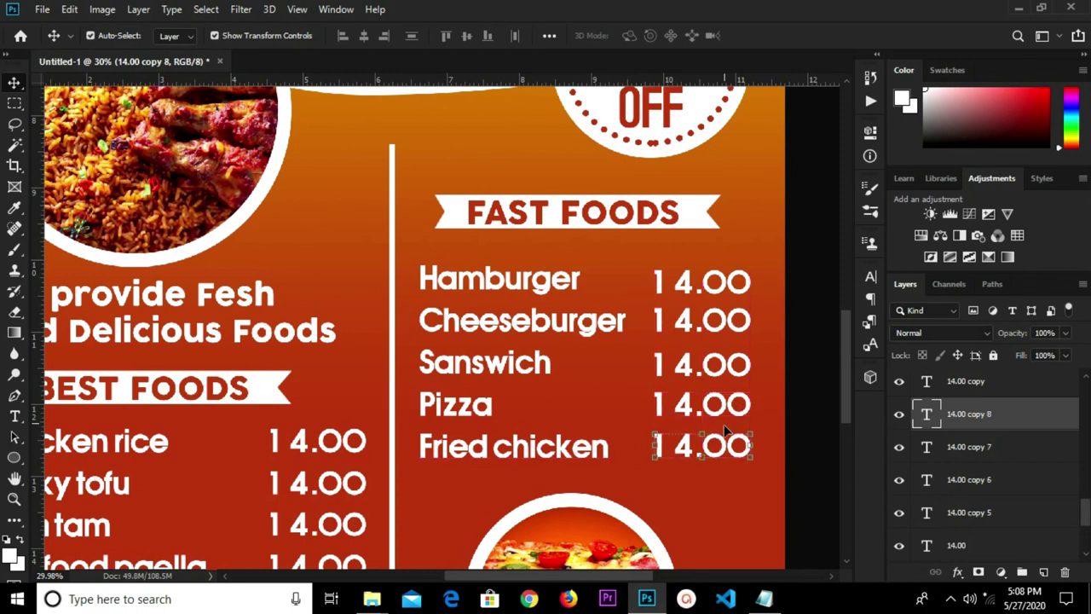
scroll(721, 410, down, 5)
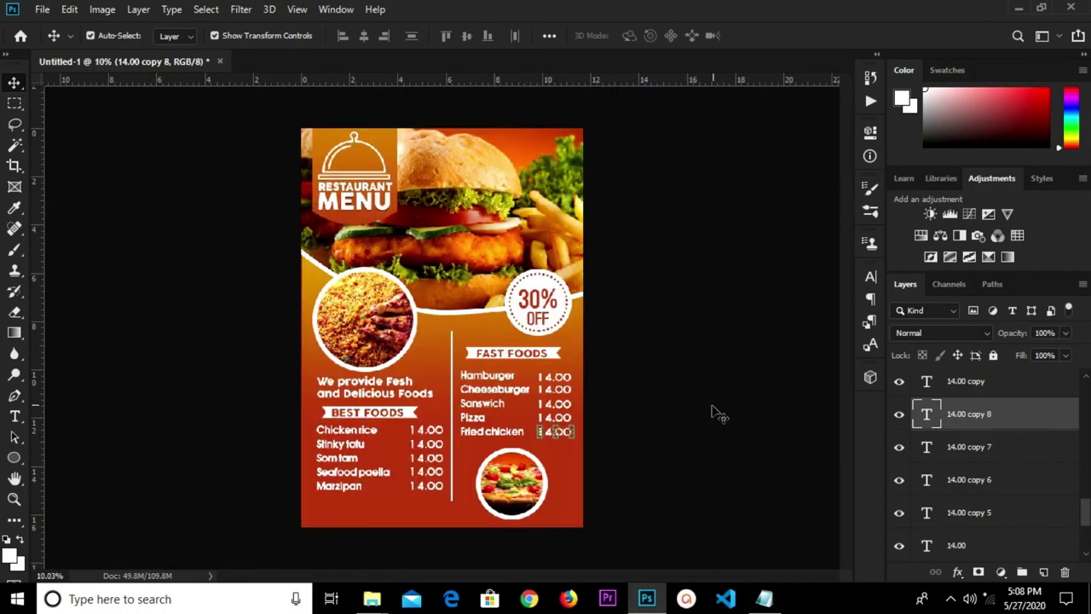
scroll(435, 529, up, 1)
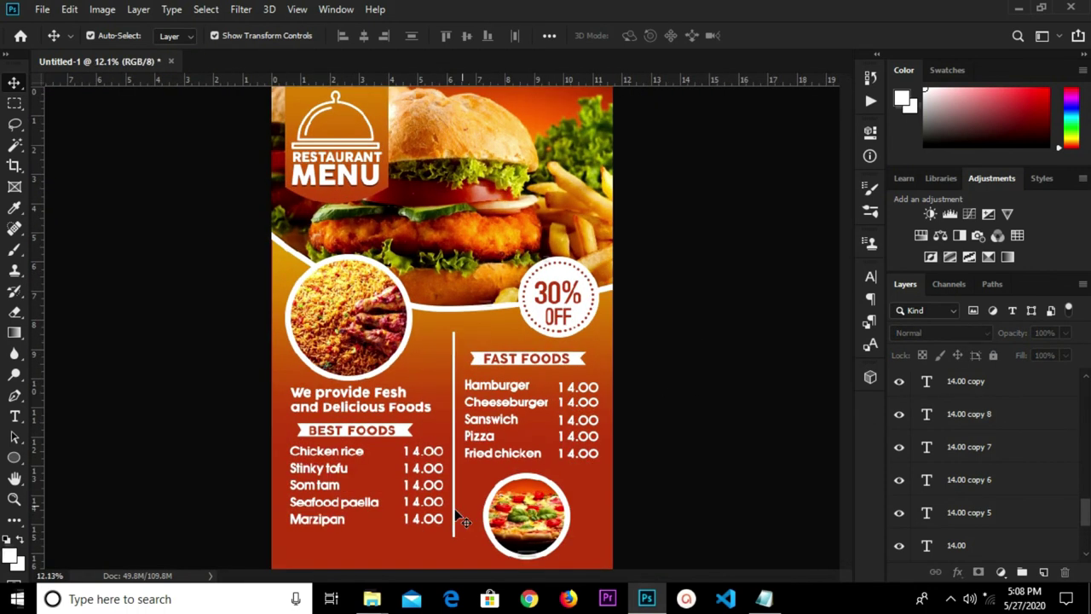
scroll(476, 489, up, 1)
scroll(469, 480, down, 2)
click(14, 460)
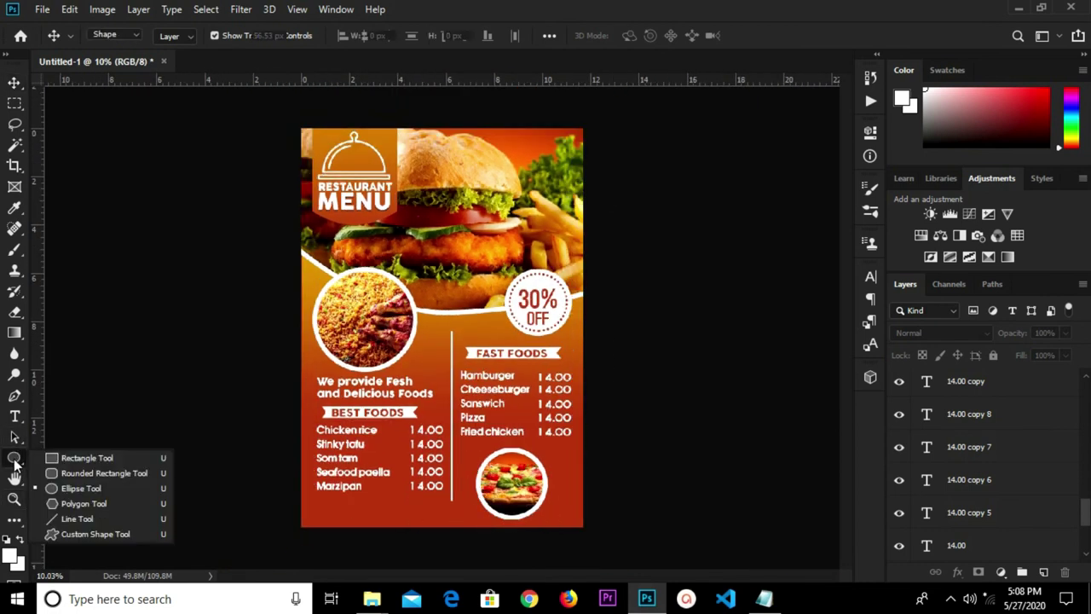
Step: Draw a white 1875 × 171 px rounded bar with 14 px corners along the flyer's bottom
click(70, 467)
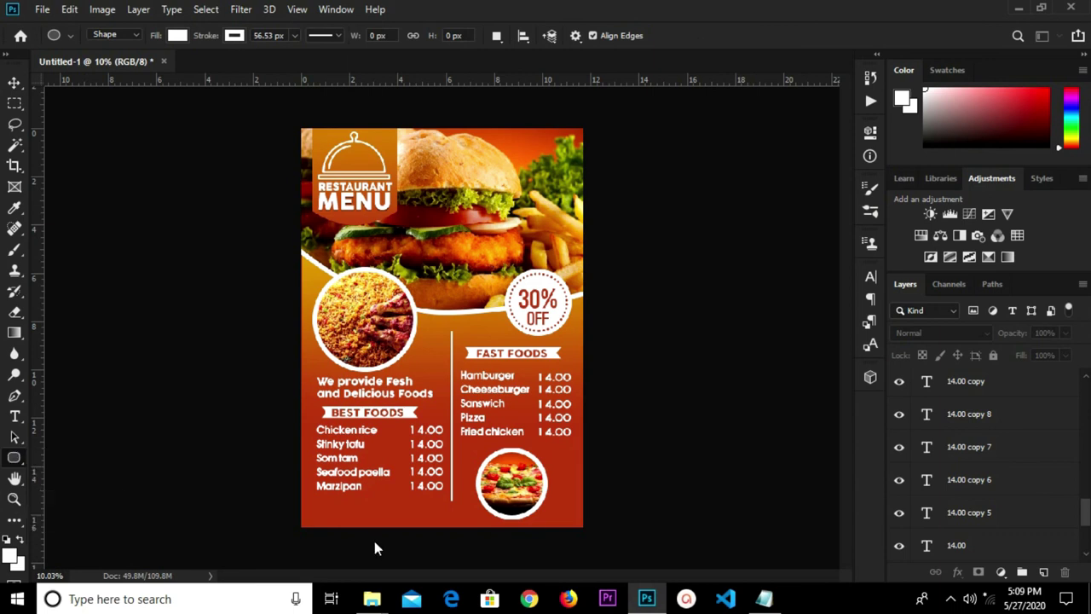
drag(337, 522, 487, 510)
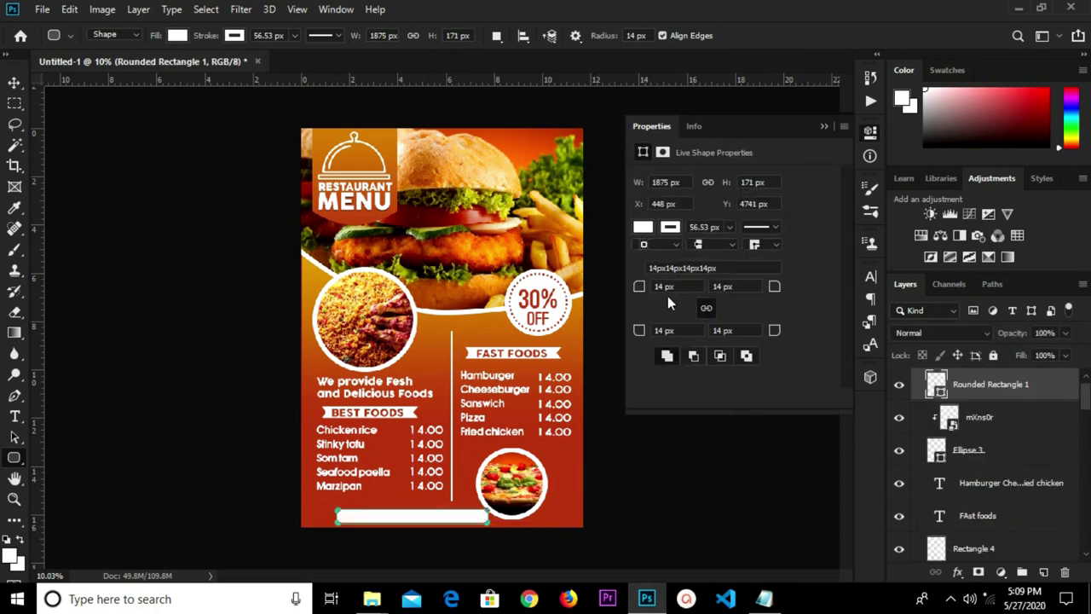
click(824, 127)
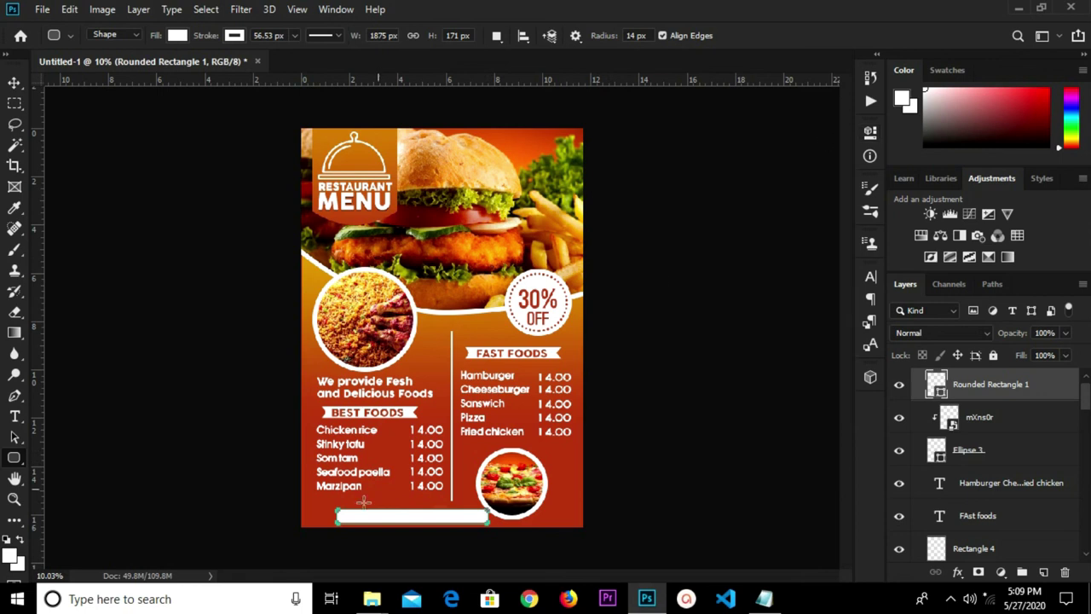
key(ctrl+0)
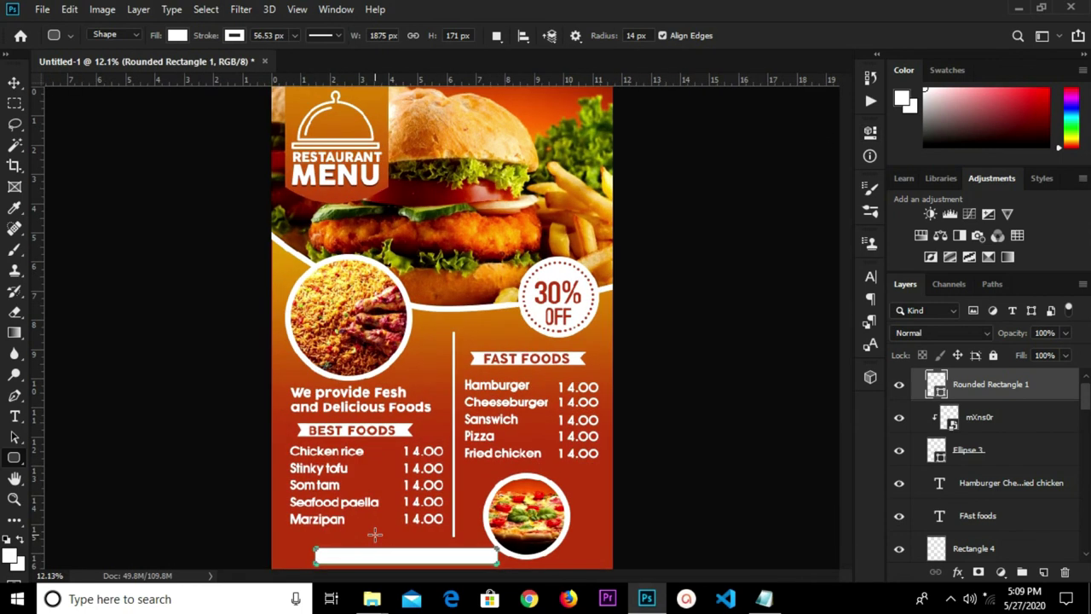
key(v)
click(254, 523)
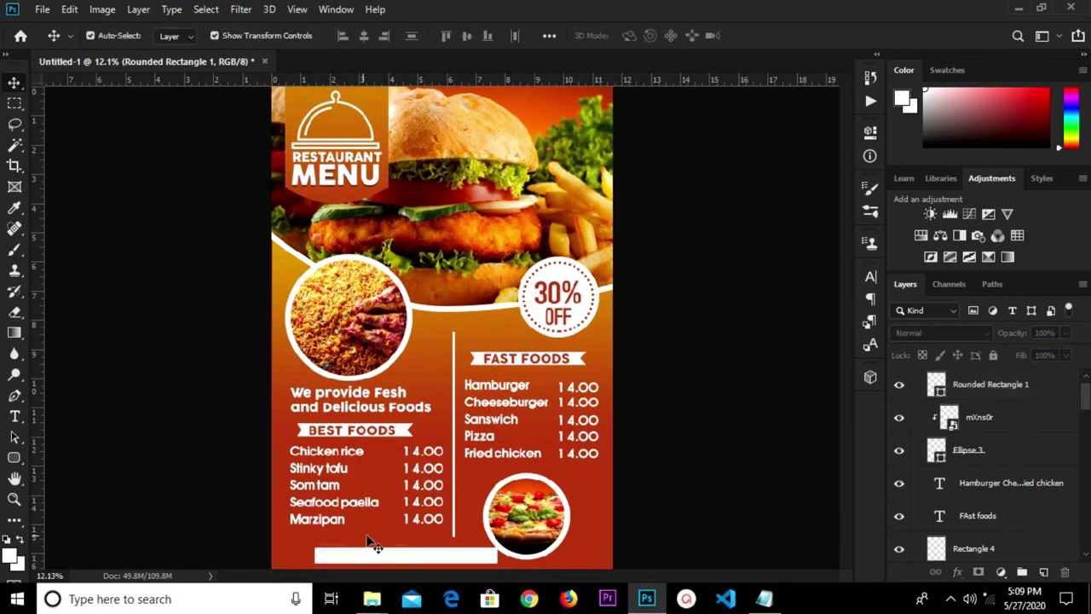
click(402, 563)
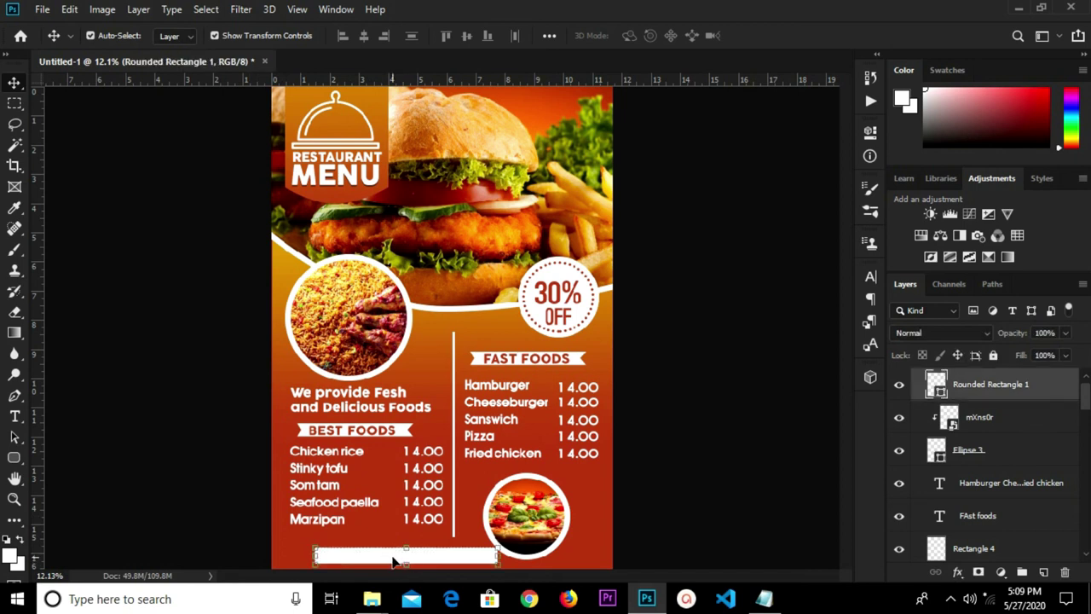
drag(394, 565, 390, 555)
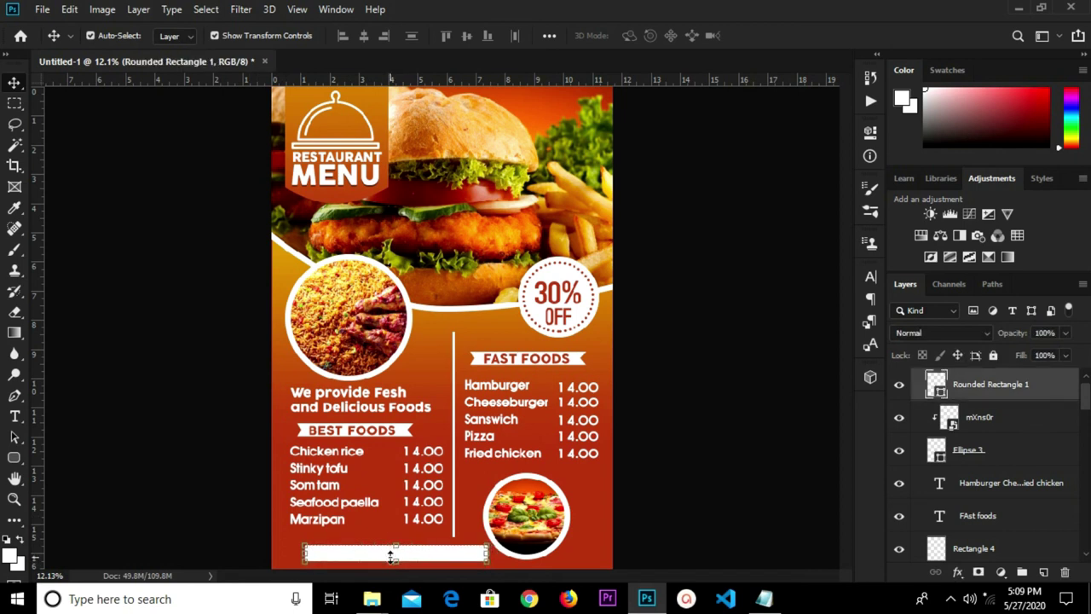
click(657, 394)
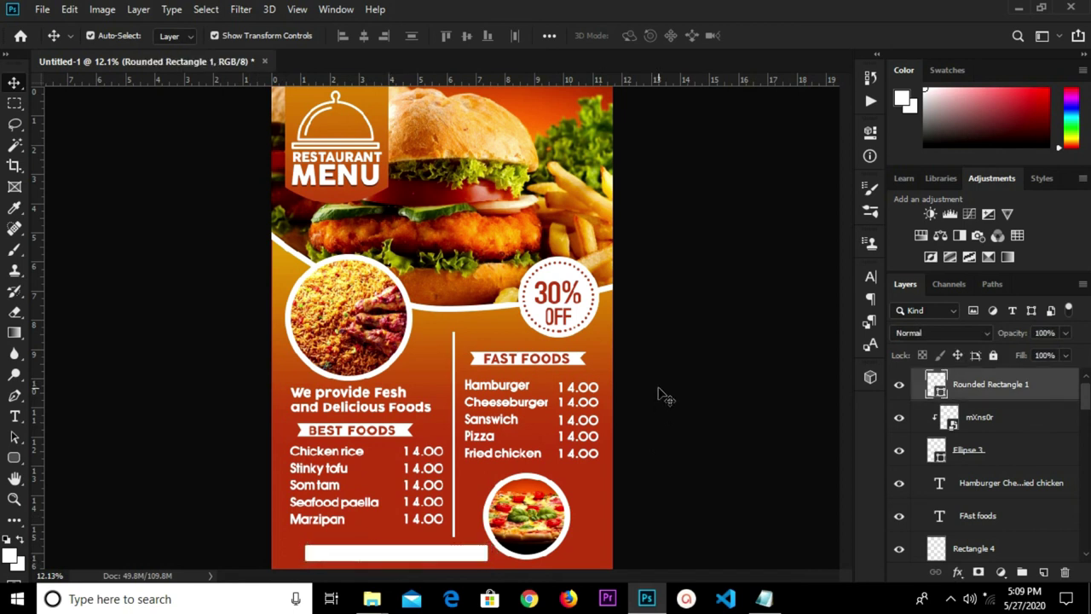
Step: Alt-drag a copy of the 'We provide Fesh' tagline onto the bar and stack its layer above it
click(376, 415)
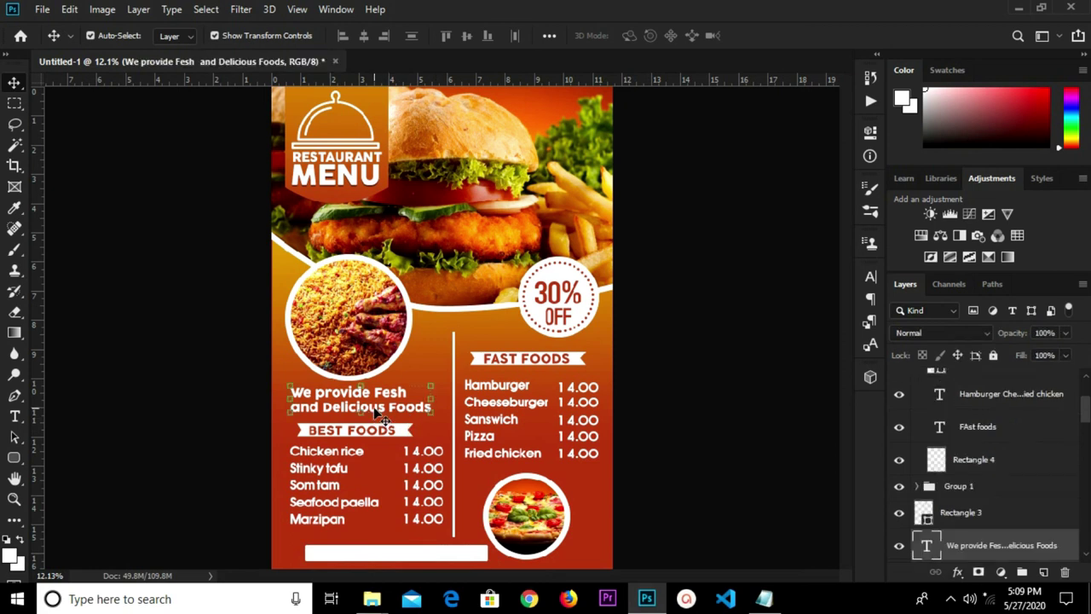
drag(384, 407, 407, 555)
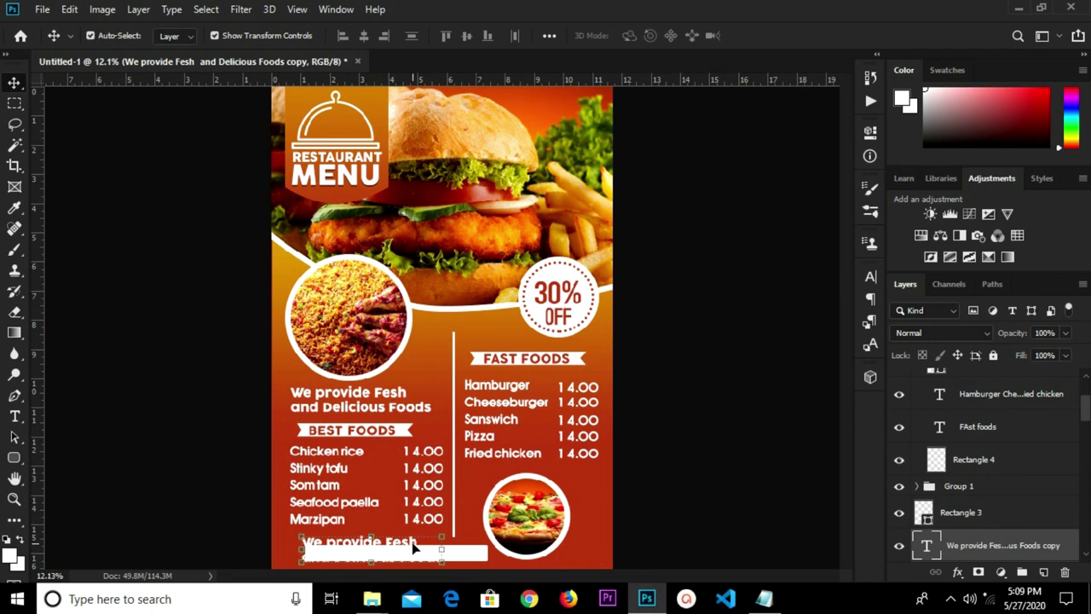
click(1002, 521)
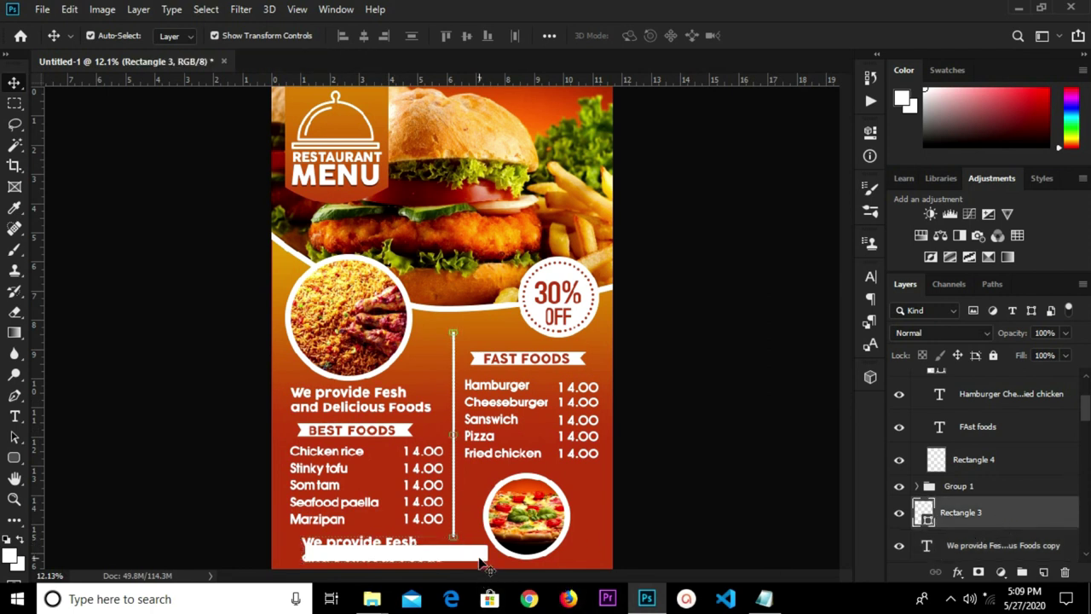
click(479, 559)
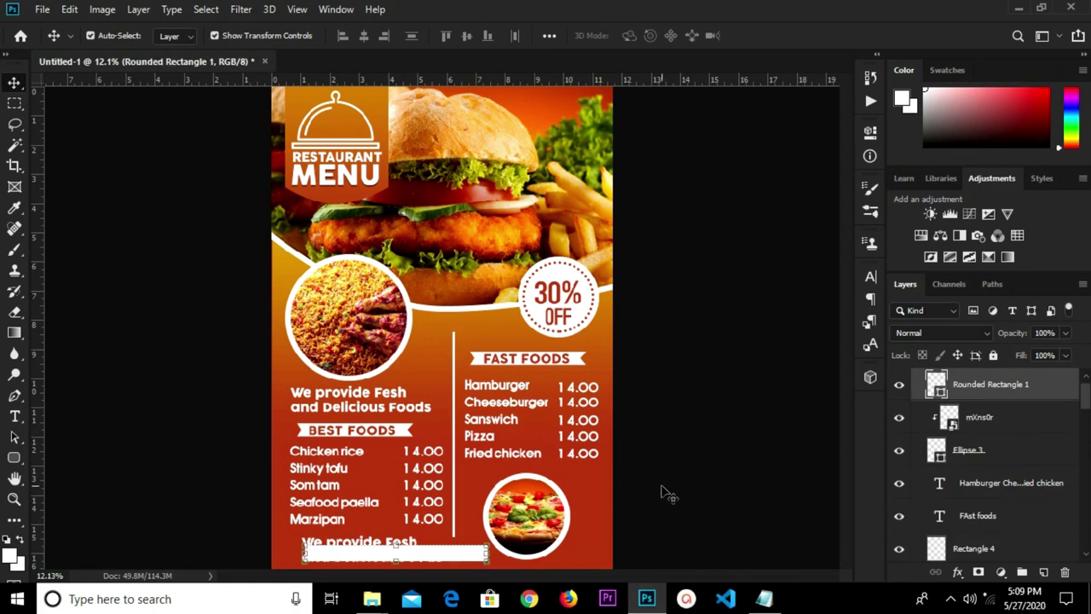
click(356, 545)
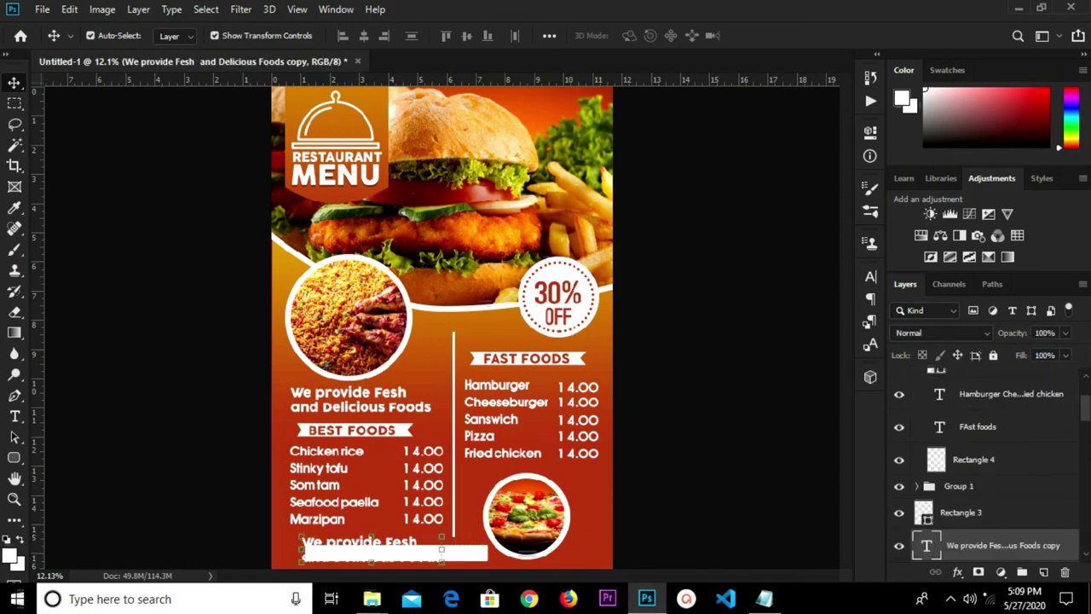
drag(989, 550, 985, 393)
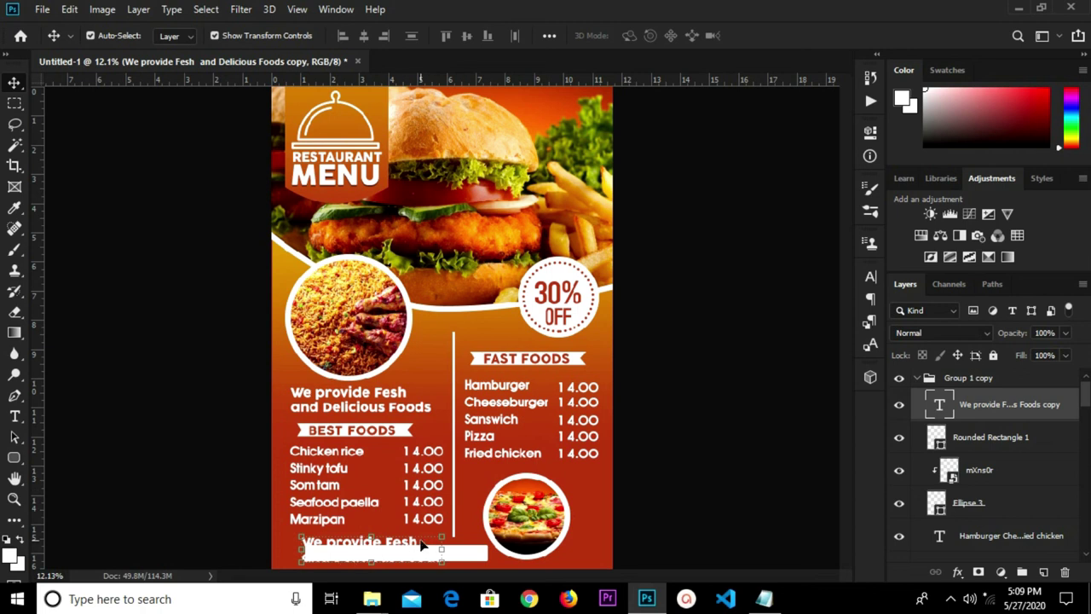
click(870, 277)
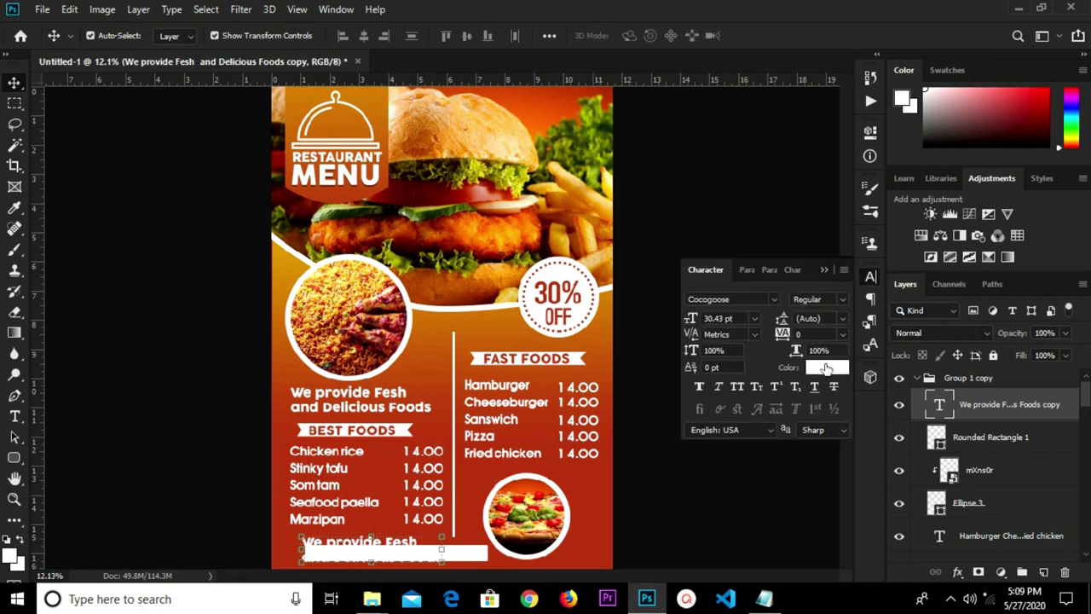
Step: Set the copied text's colour to the red sampled from the flyer
click(826, 368)
click(580, 474)
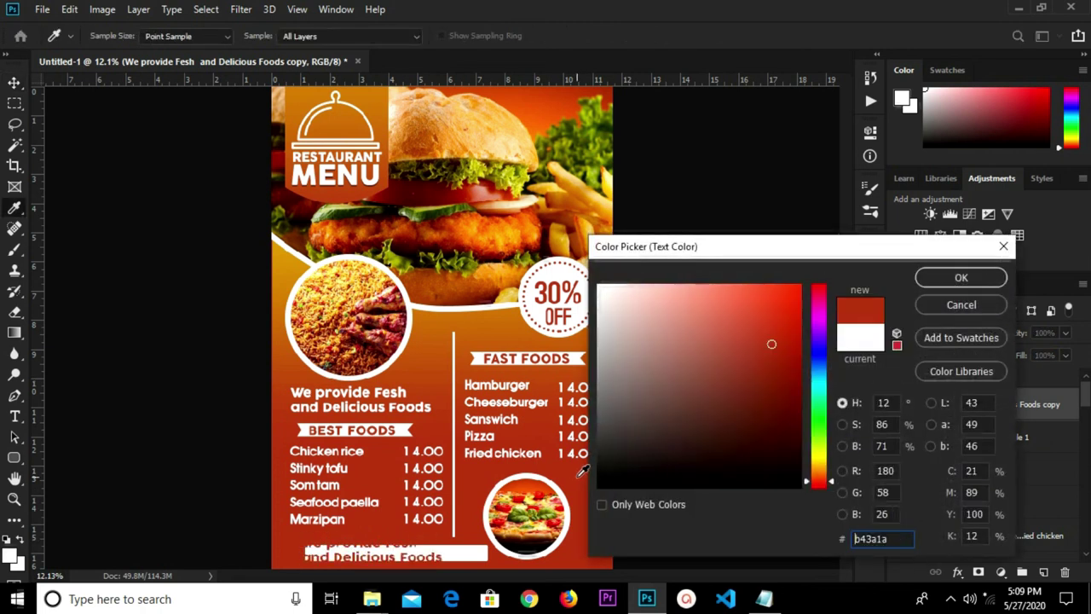
click(934, 277)
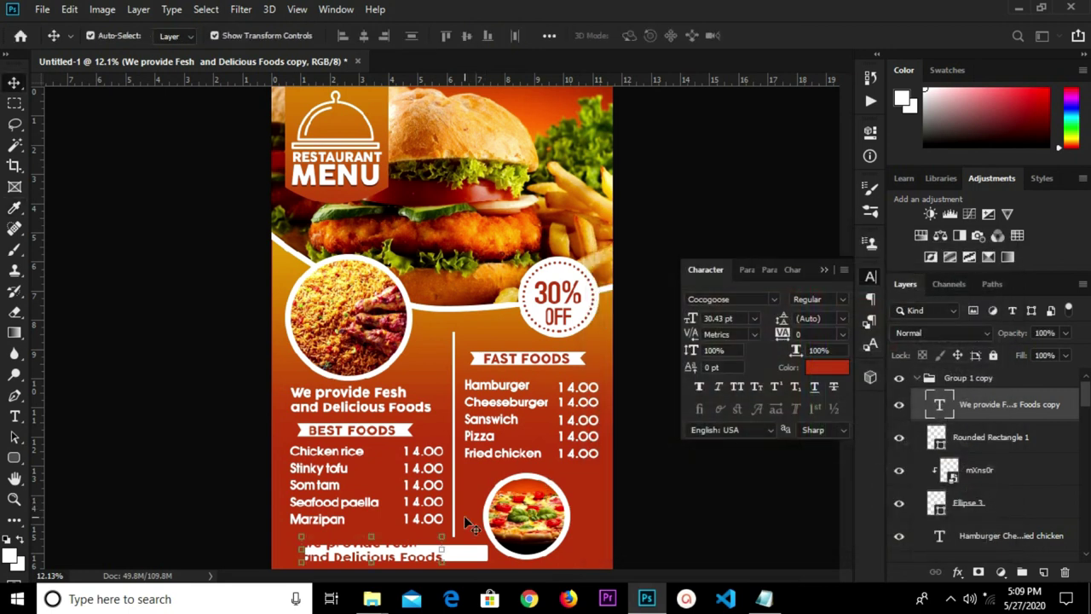
key(t)
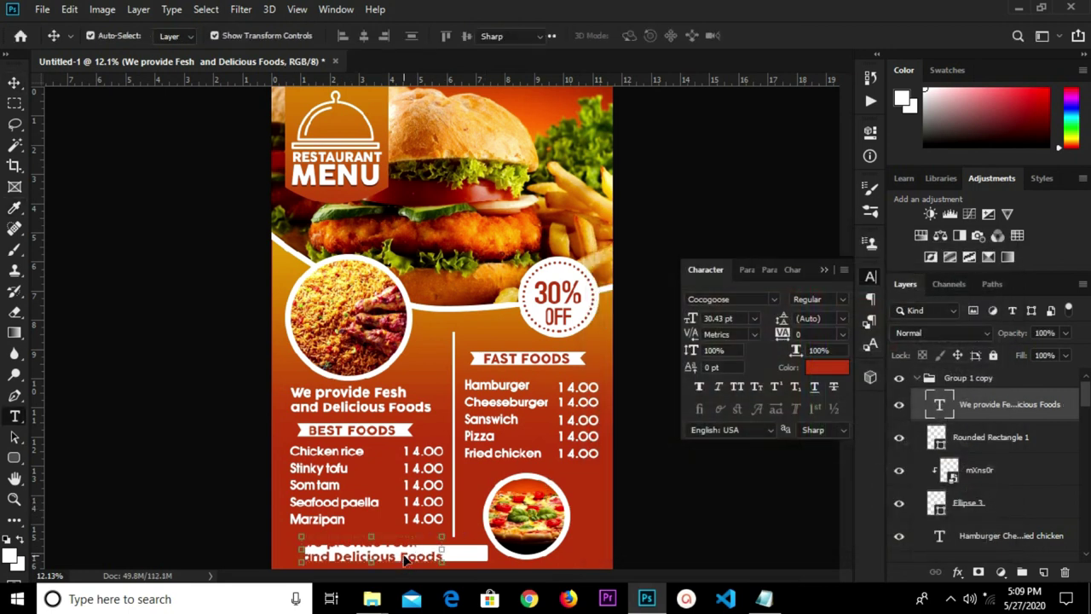
click(409, 551)
key(ctrl+a)
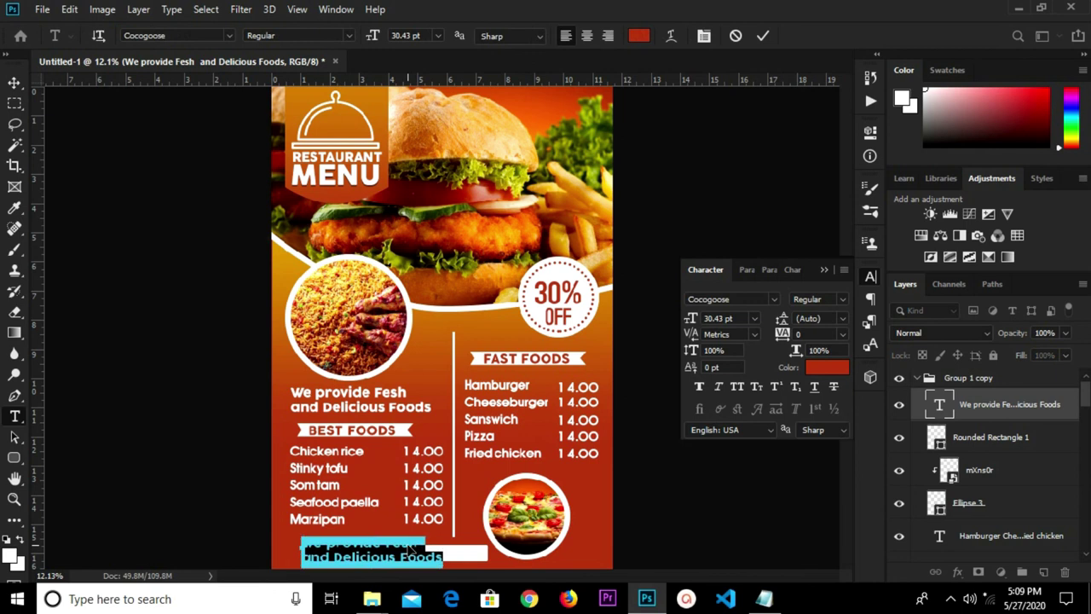
key(BackSpace)
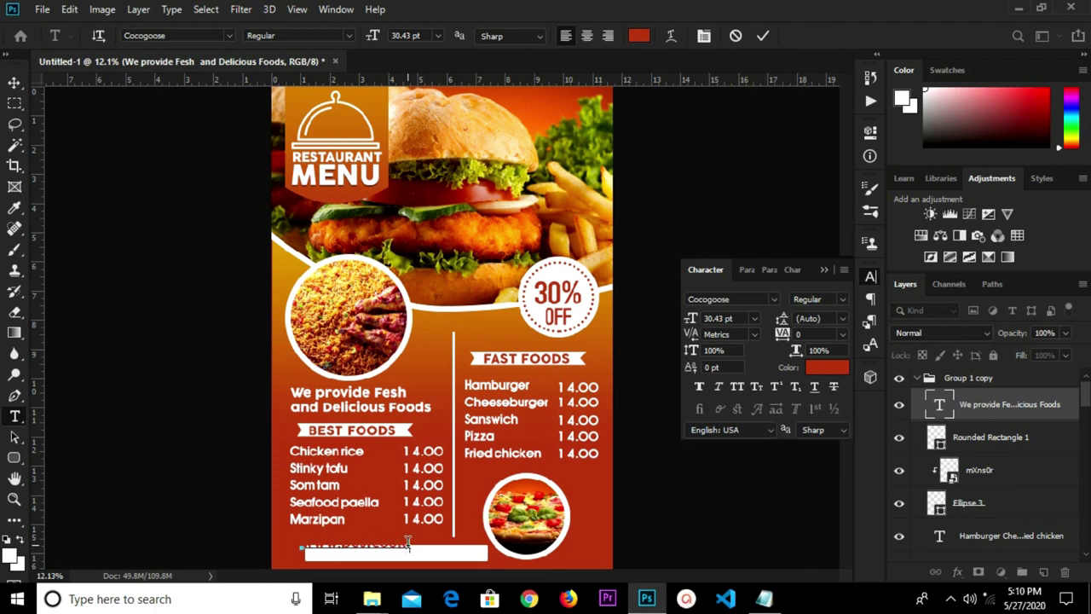
click(762, 35)
key(v)
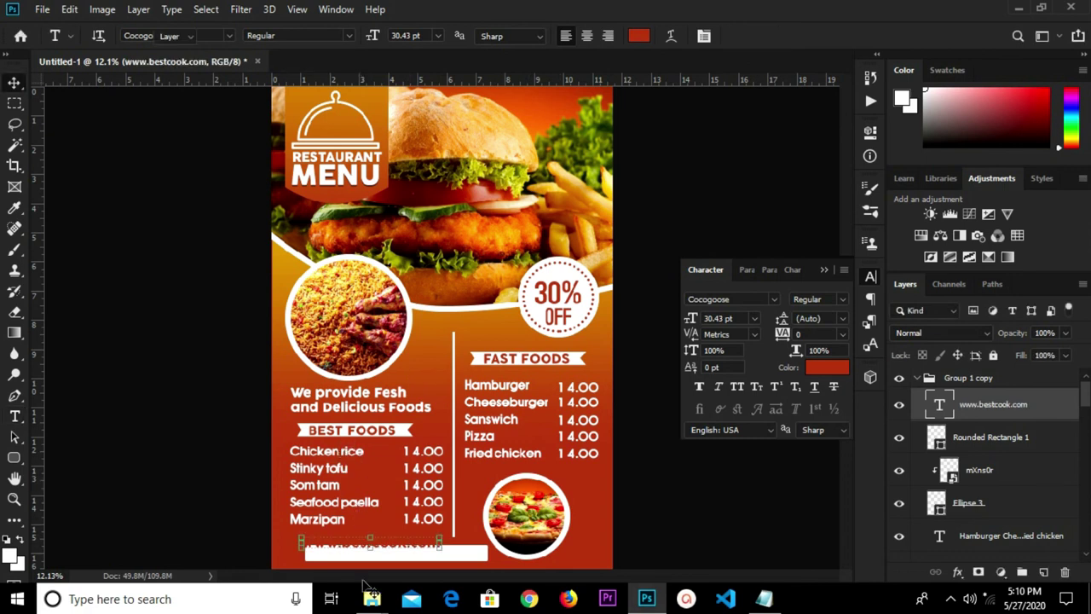
drag(389, 546, 415, 556)
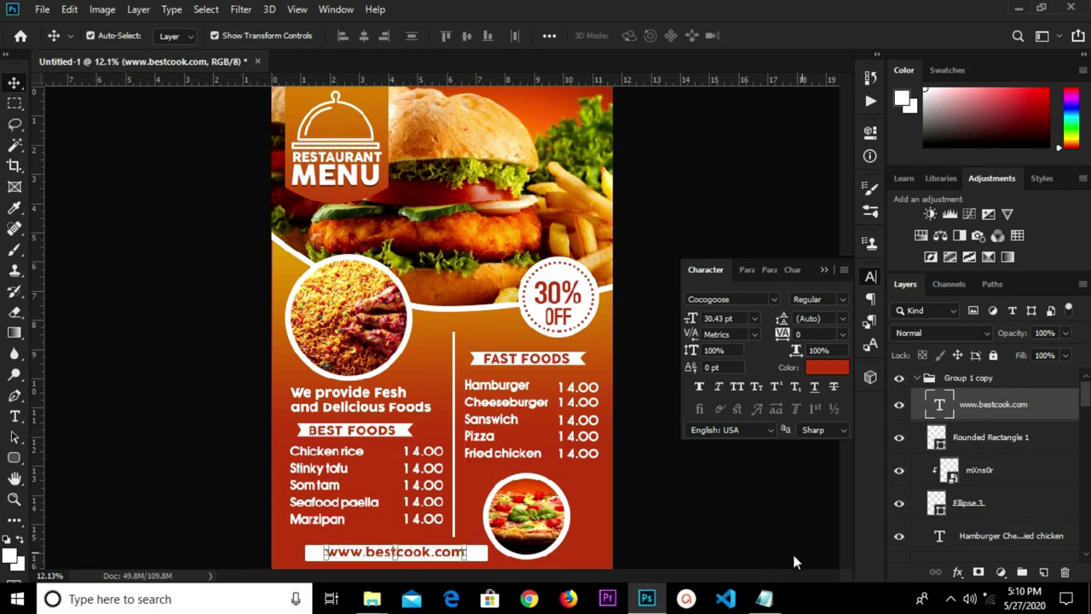
Step: Deselect the website text layer and dismiss the character formatting settings
click(750, 500)
click(823, 269)
scroll(665, 309, down, 1)
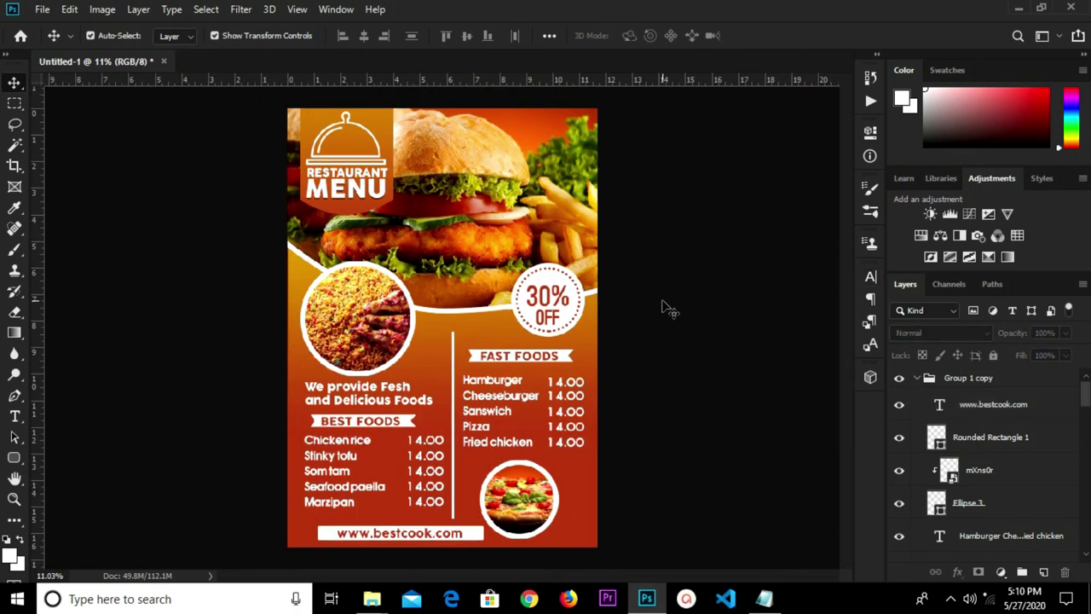
scroll(218, 325, up, 1)
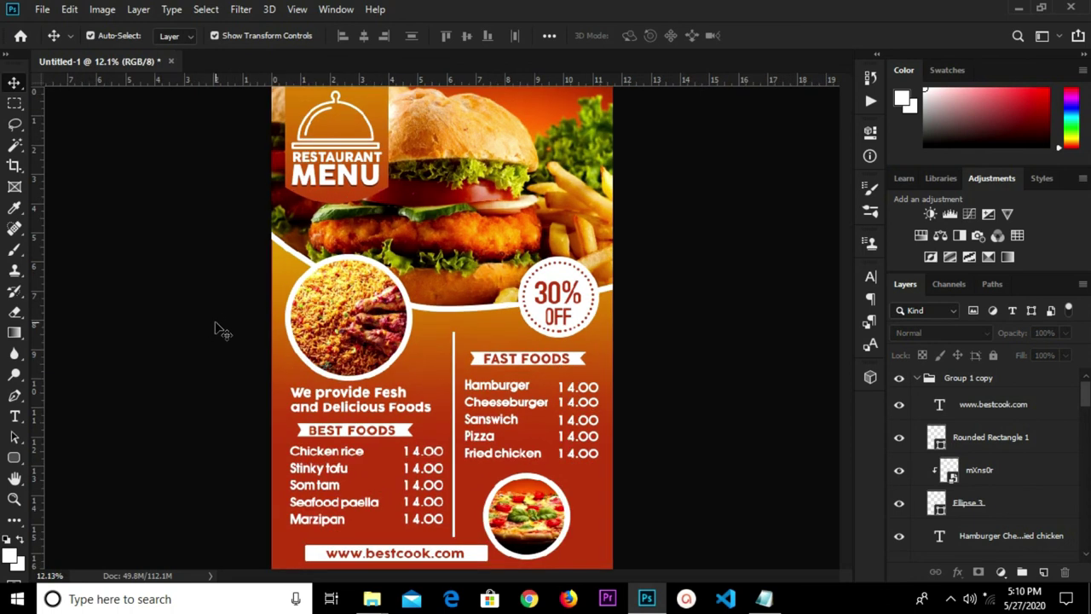
scroll(218, 329, down, 5)
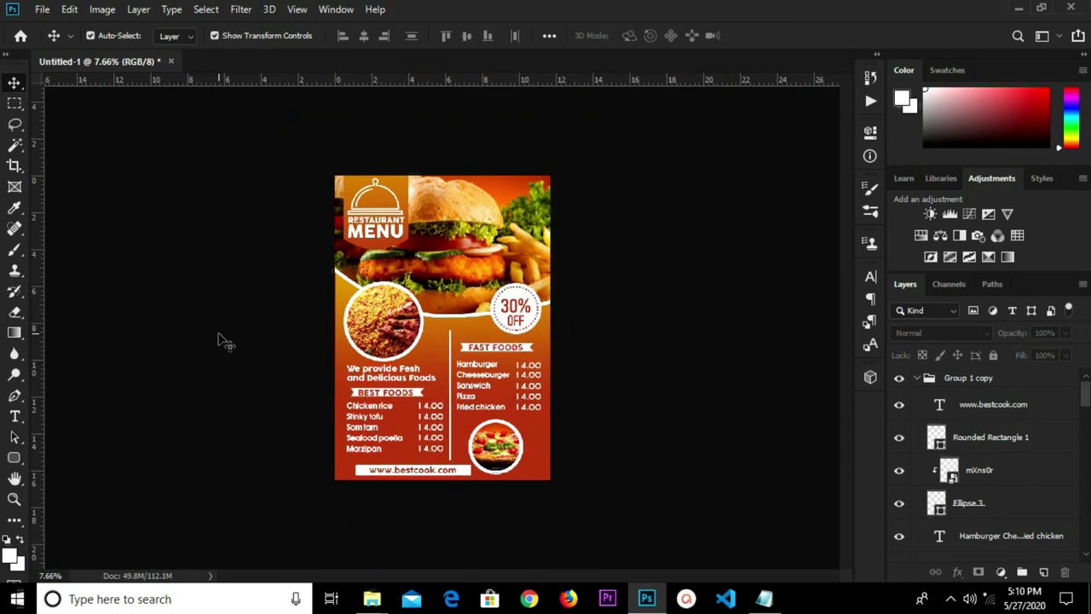
scroll(220, 338, up, 3)
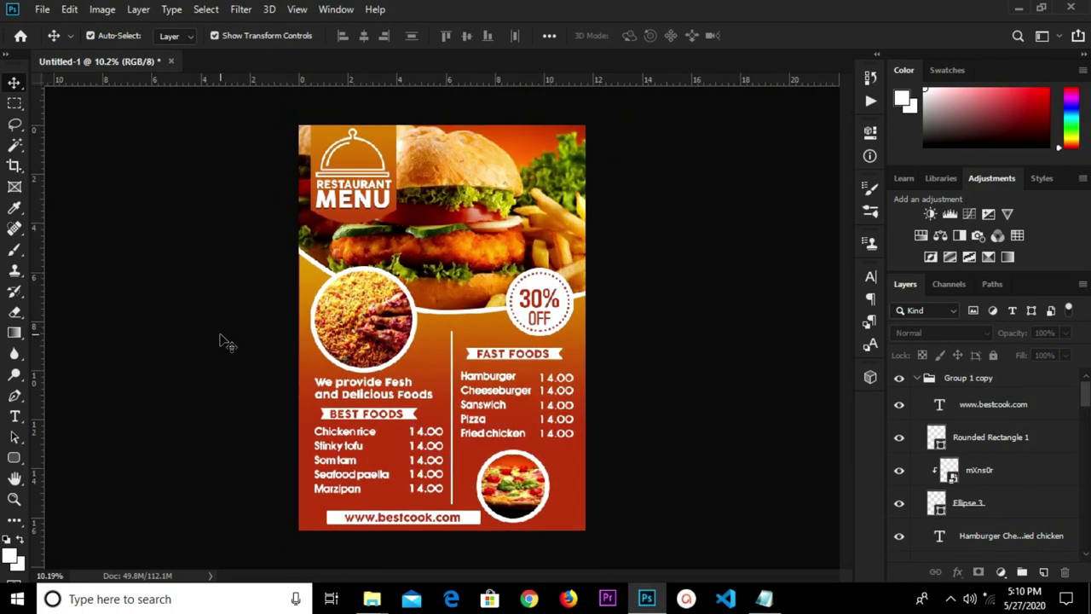
Step: Group the pizza photo with its Ellipse 3 circle frame into Group 2
click(529, 498)
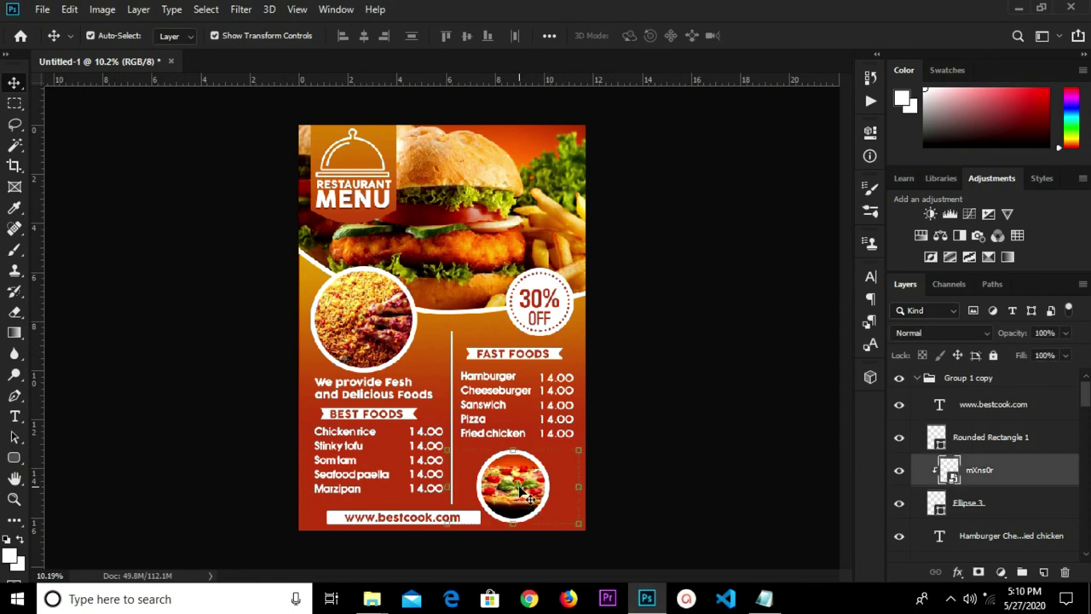
ctrl+click(957, 506)
key(ctrl+g)
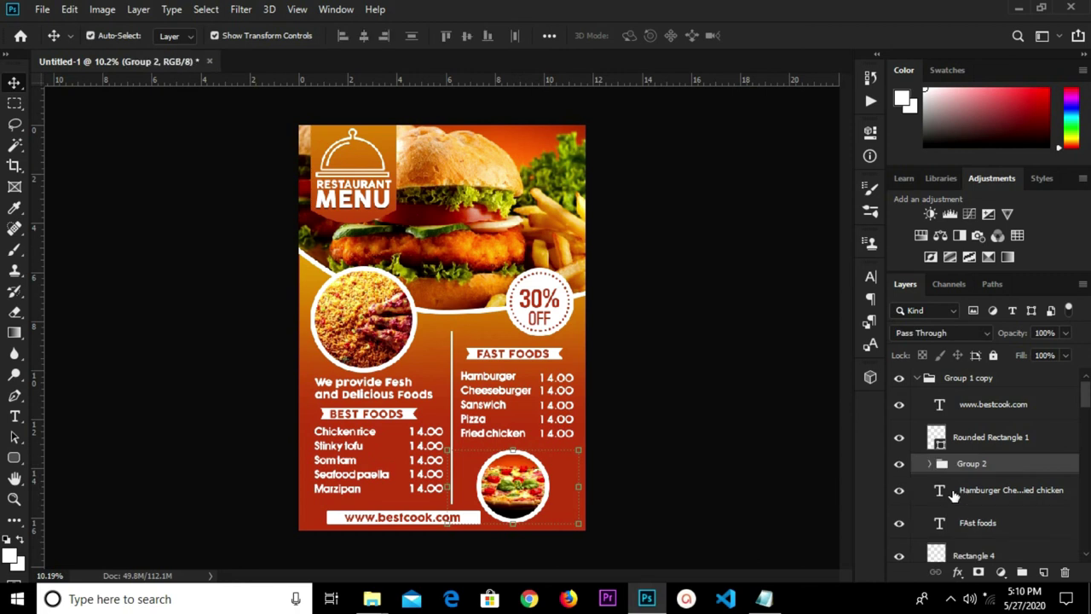
click(734, 473)
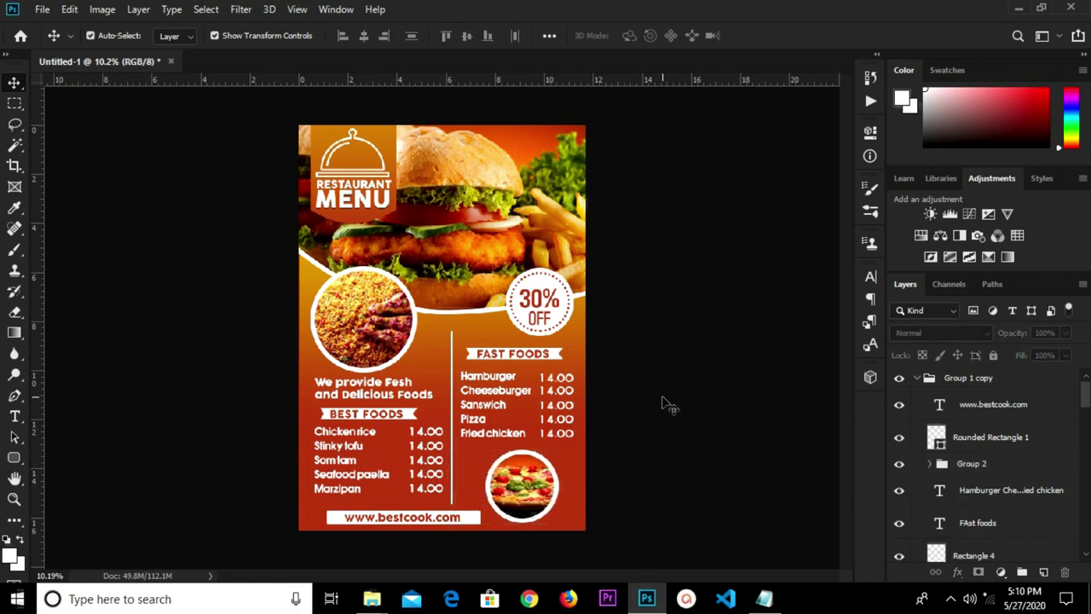
scroll(592, 379, down, 1)
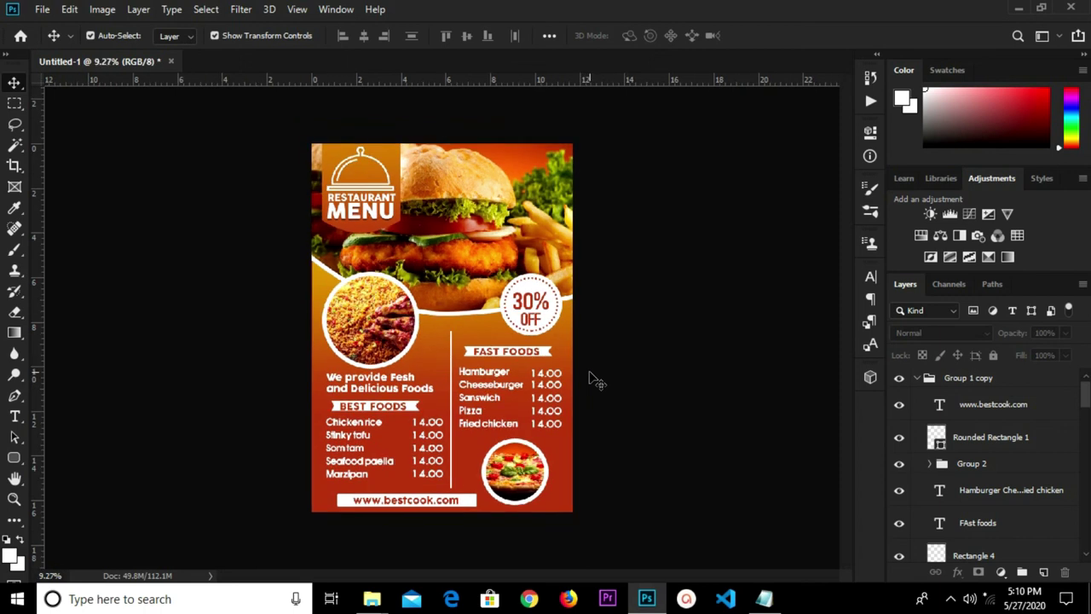
scroll(413, 377, up, 1)
Step: Nudge the 'We provide Fesh and Delicious Foods' tagline up slightly
click(392, 385)
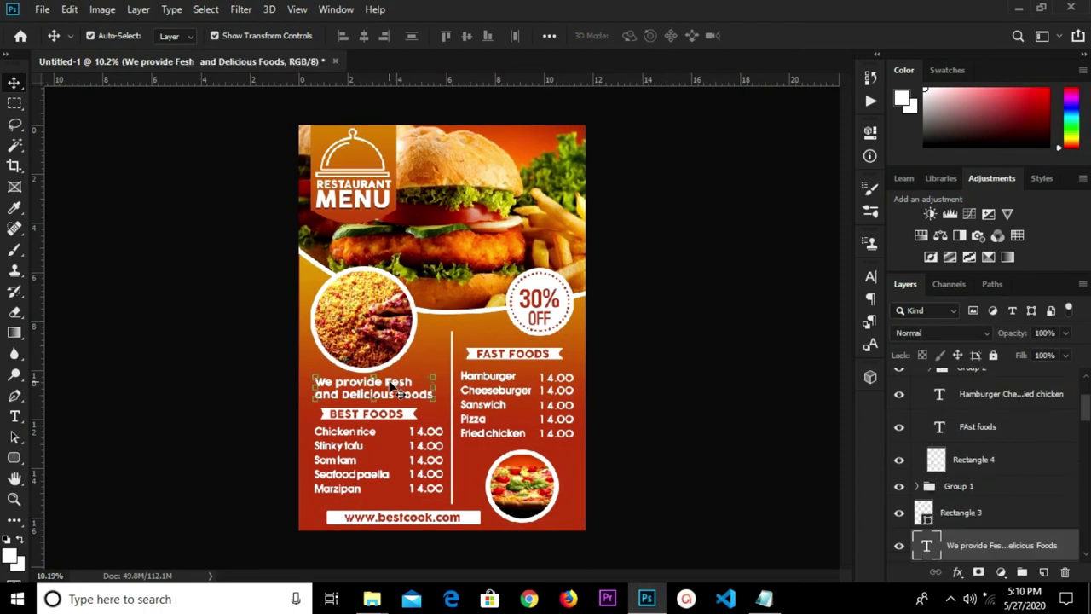
drag(391, 385, 392, 383)
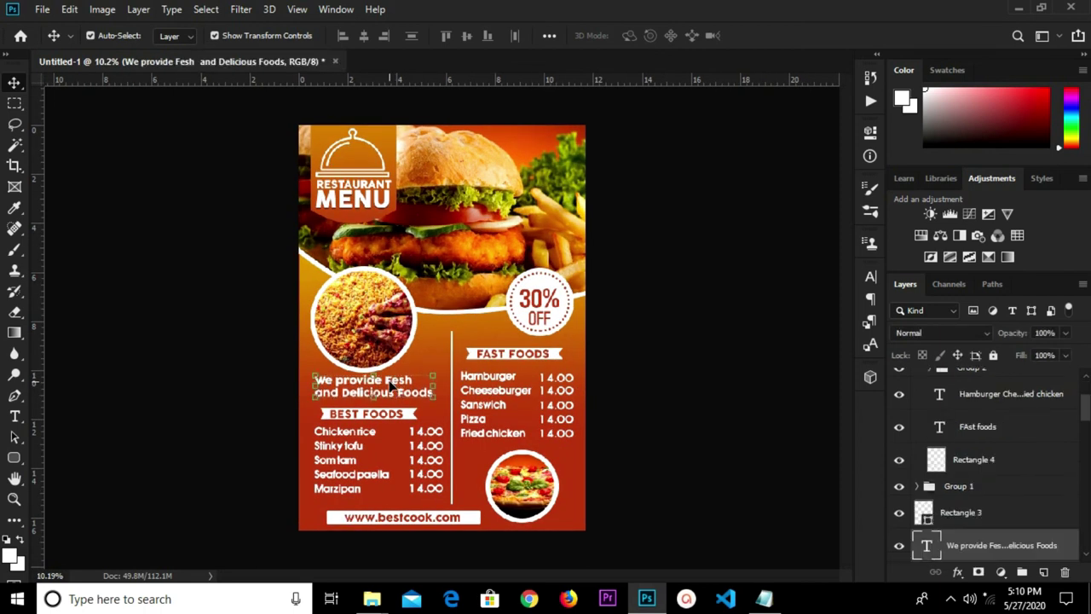
click(665, 367)
Step: Shift the top-left round food photo and its Ellipse 1 frame upward together
click(369, 343)
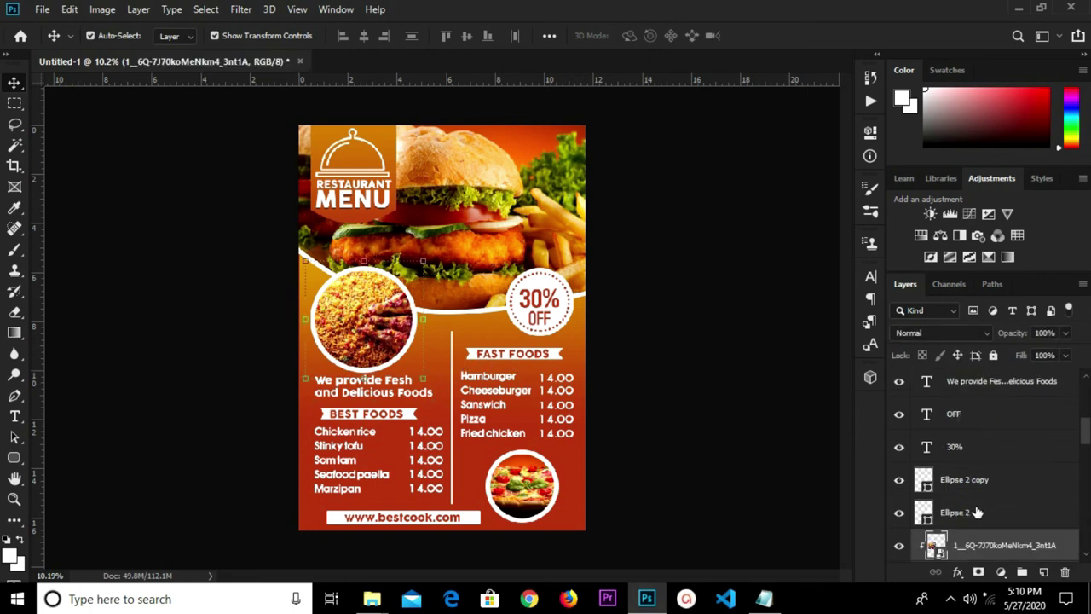
scroll(972, 529, down, 1)
scroll(968, 510, down, 1)
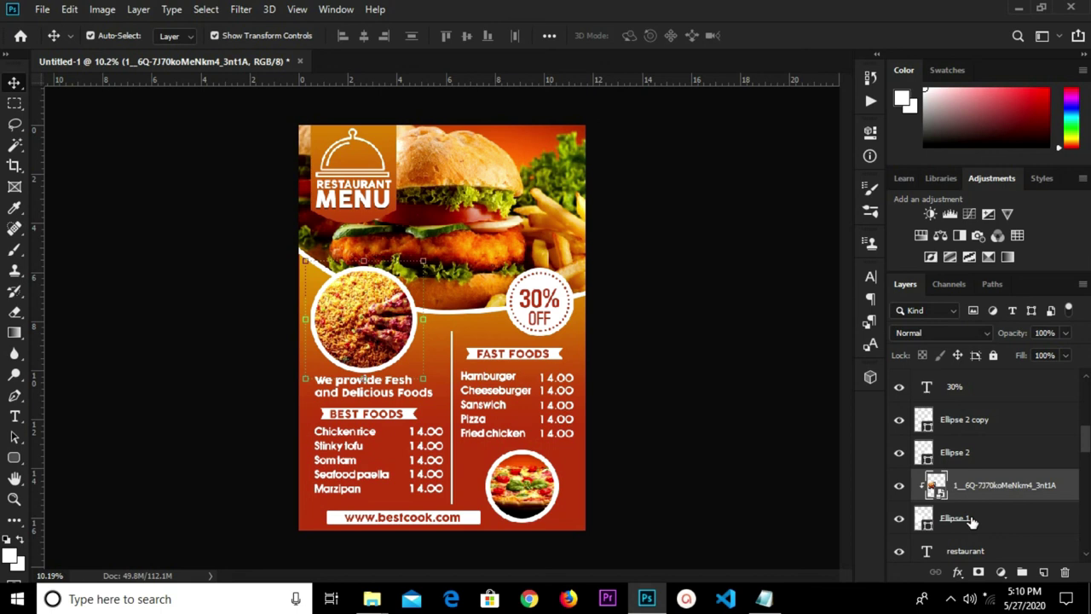
click(972, 518)
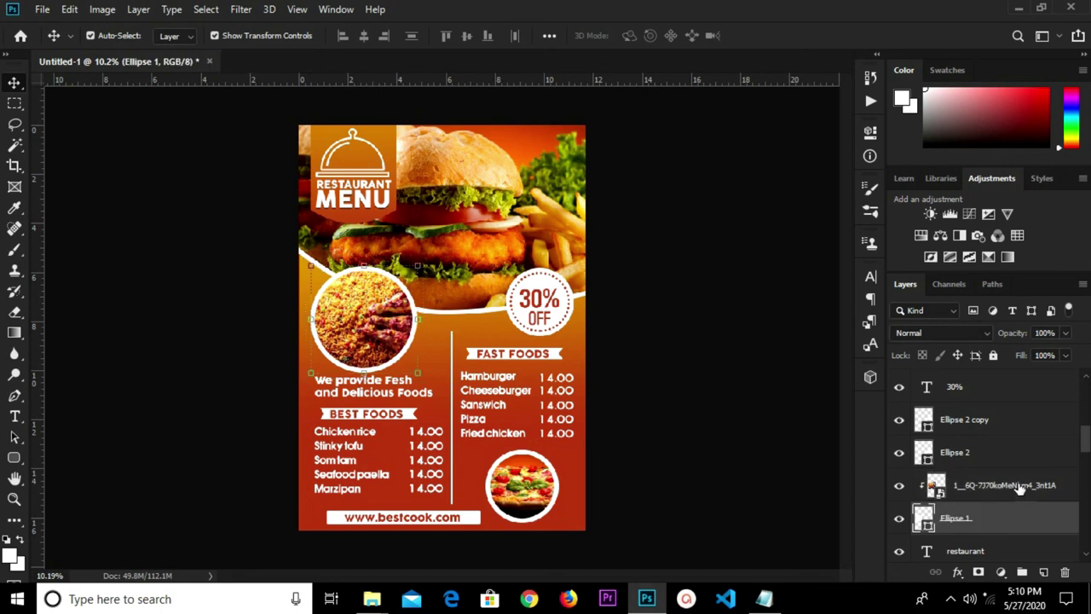
shift+click(1020, 486)
key(shift+Up)
key(shift+Up)
key(shift+Up)
key(shift+Up)
key(shift+Up)
key(shift+Up)
key(shift+Up)
key(shift+Up)
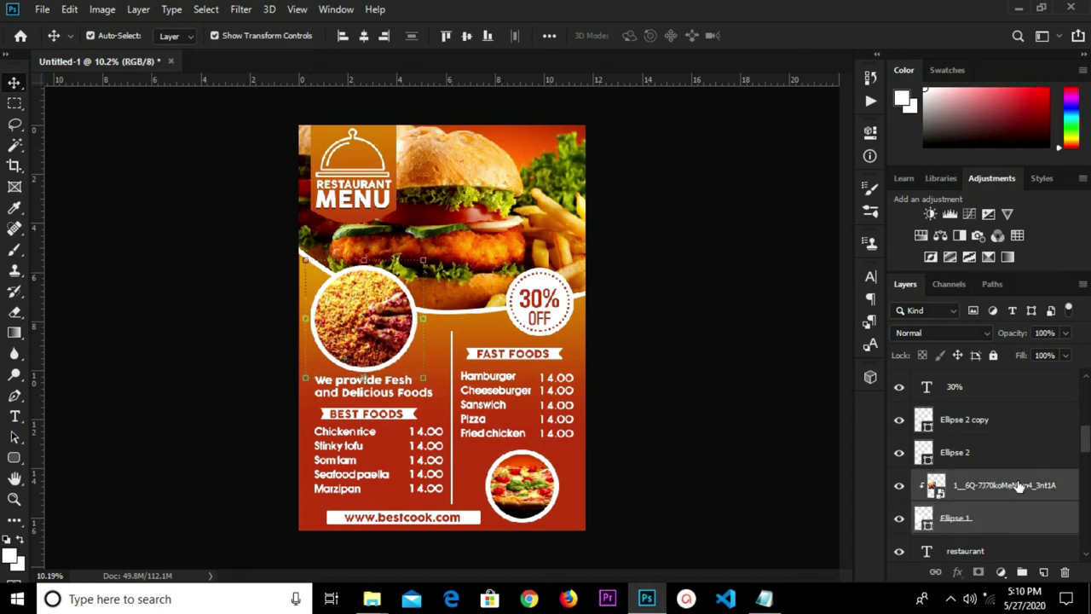
click(716, 426)
Step: Move the 30% and OFF badge text up to centre them in the discount circle, then fit the flyer on screen
scroll(716, 426, up, 1)
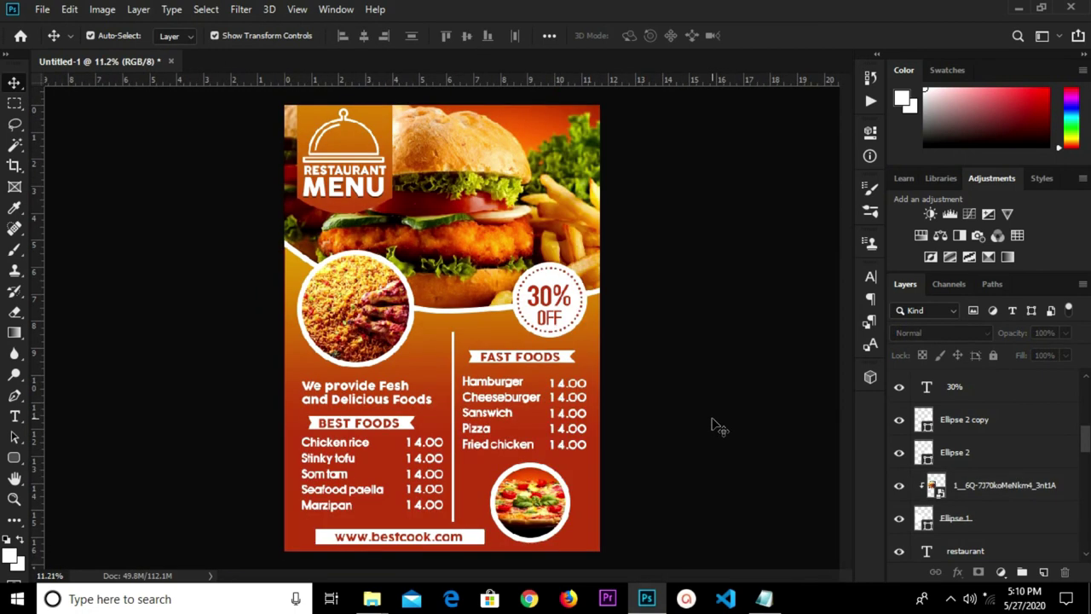
scroll(563, 306, up, 3)
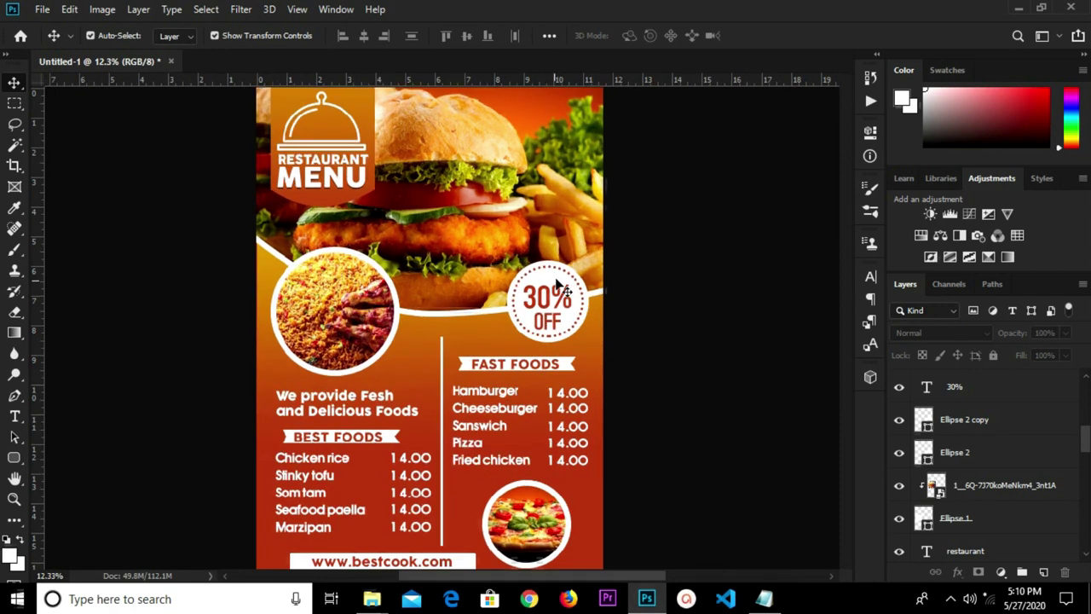
drag(563, 305, 550, 297)
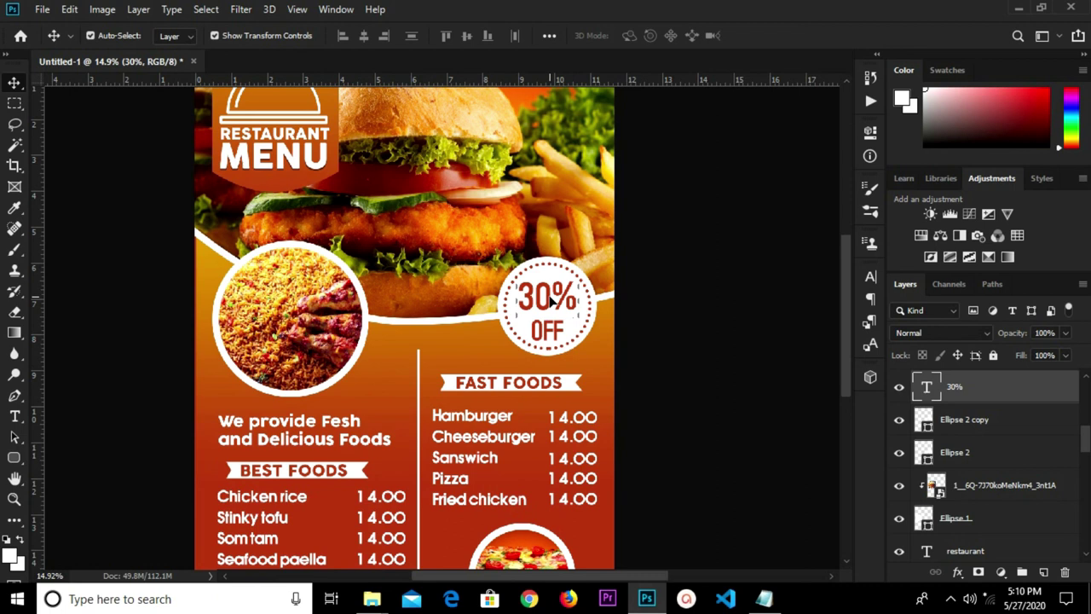
click(655, 360)
click(559, 331)
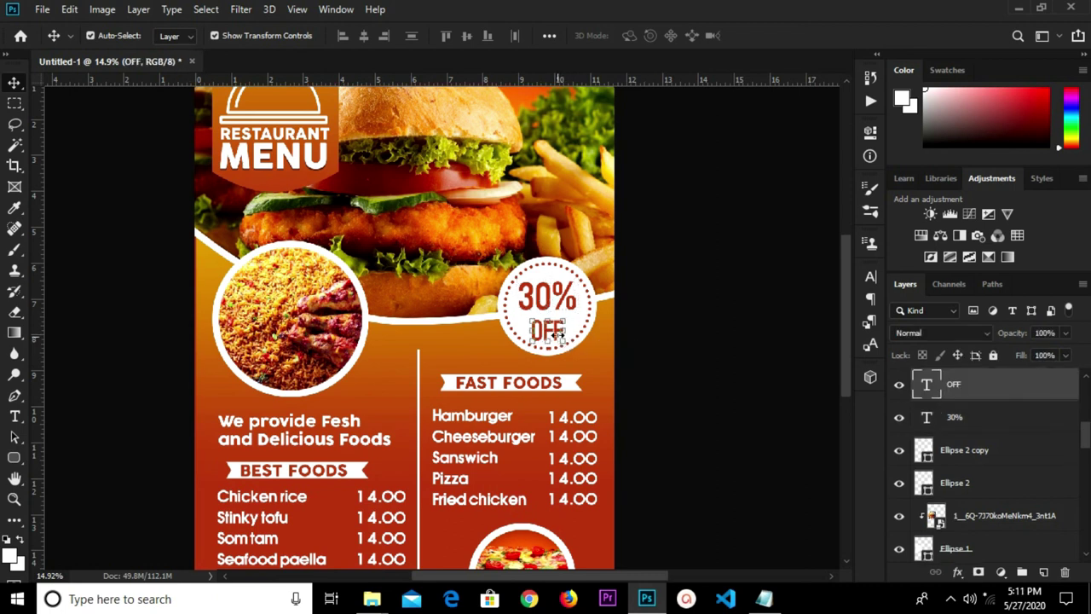
drag(555, 338, 554, 330)
click(645, 356)
key(ctrl+0)
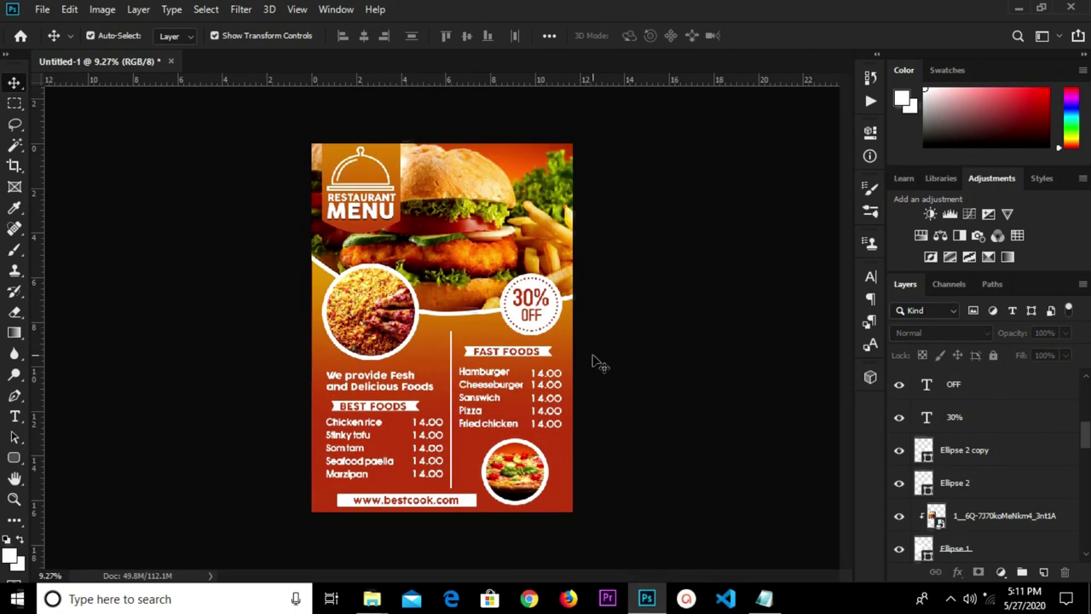